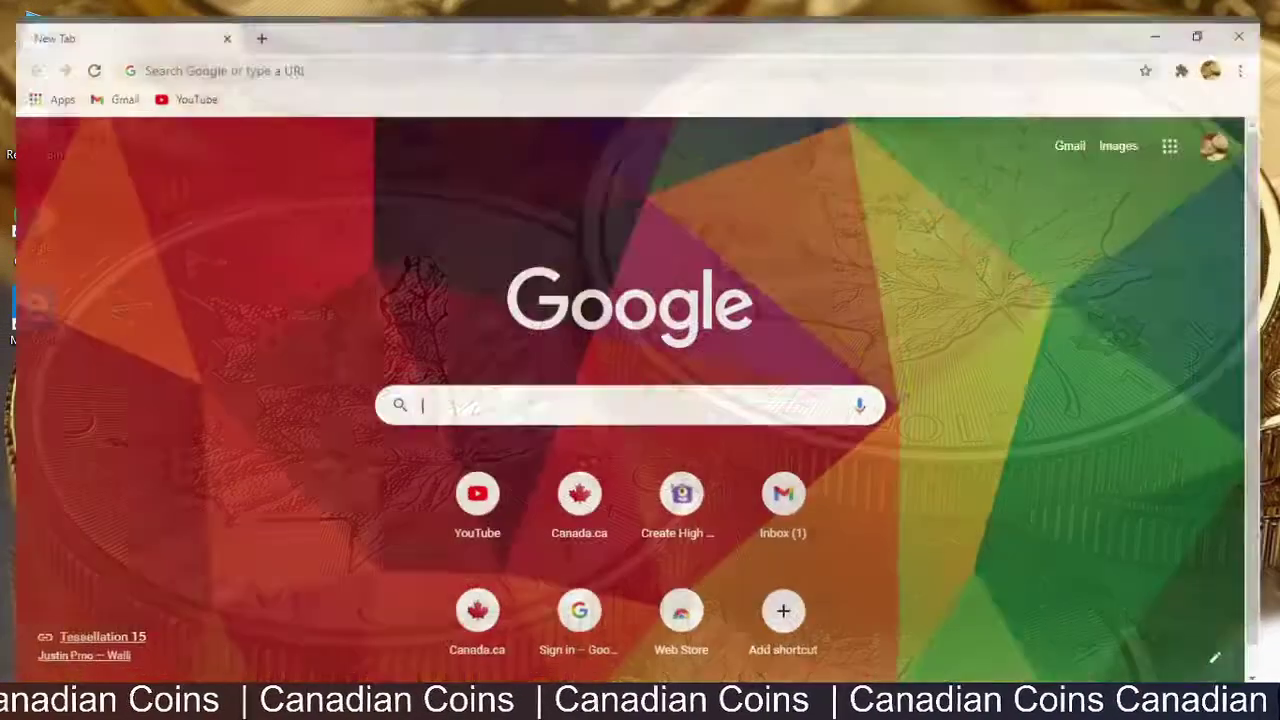
- Search Google for 'post graduate work permit application' using the autocomplete suggestion
text(pos)
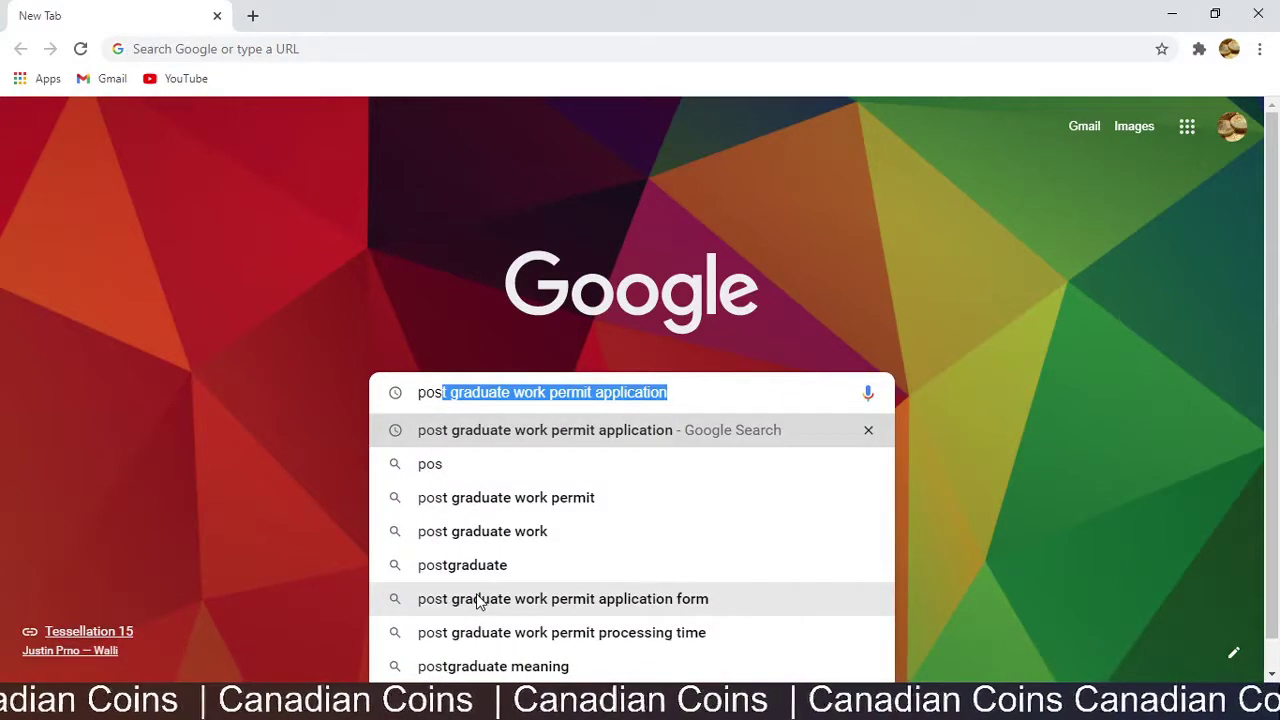
key(Right)
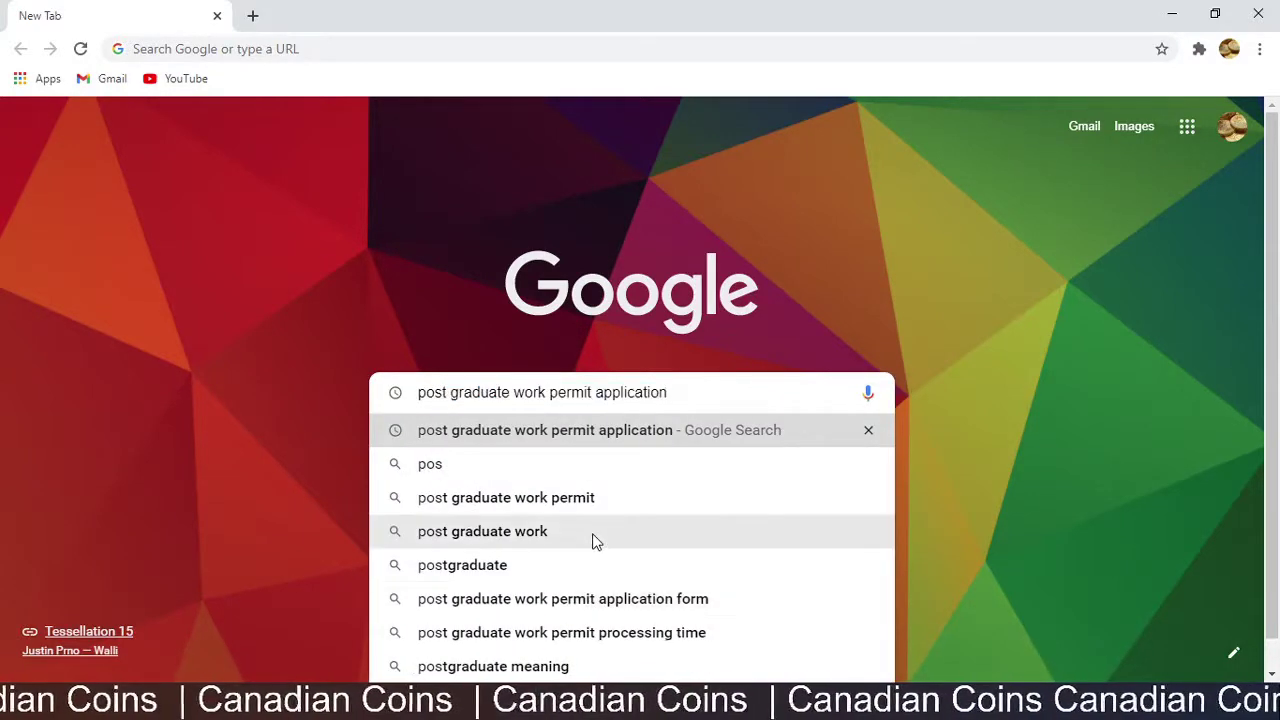
key(Return)
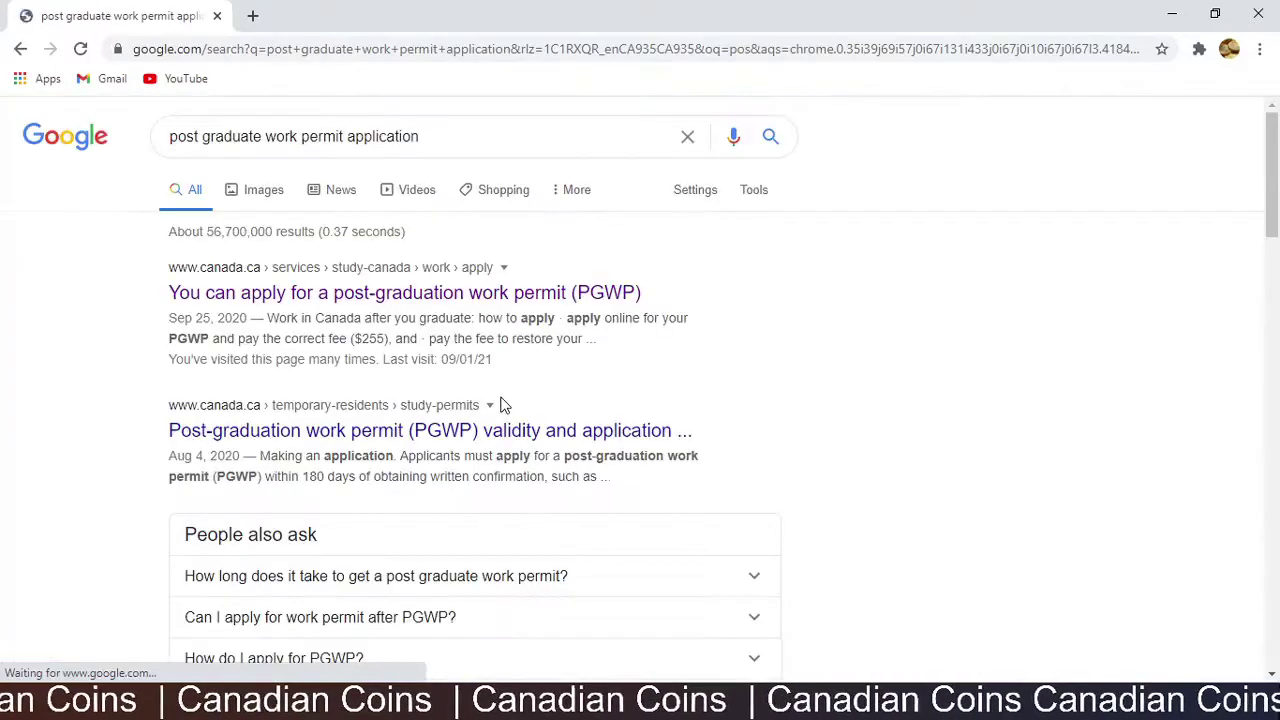
- Open the canada.ca PGWP apply page, choose Inside Canada, then follow Create an account or sign in
click(455, 302)
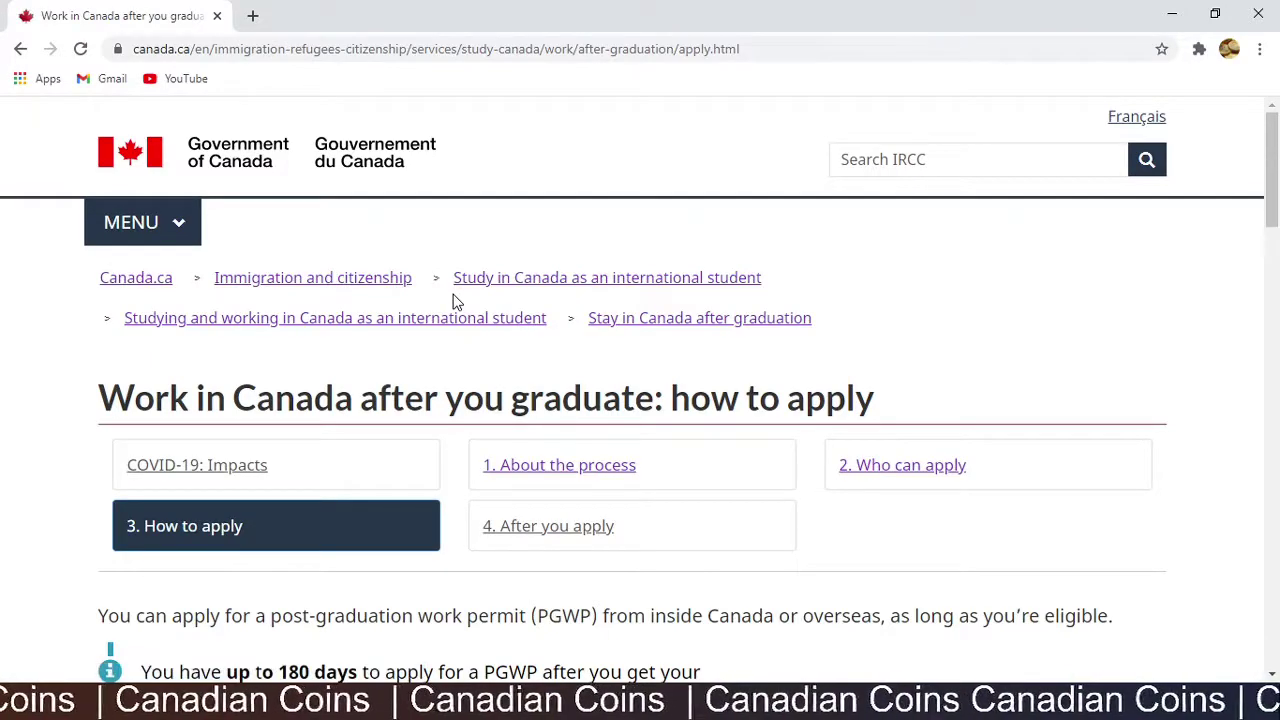
scroll(411, 451, down, 10)
scroll(411, 455, down, 20)
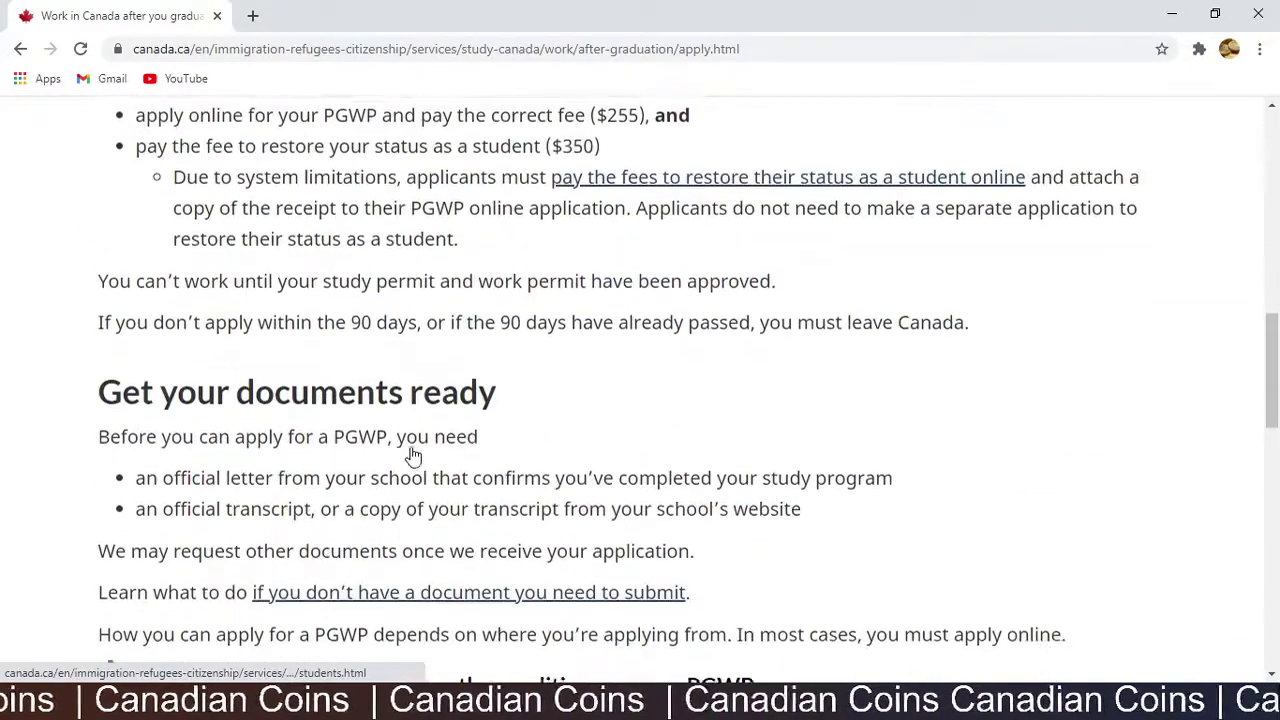
scroll(350, 420, up, 3)
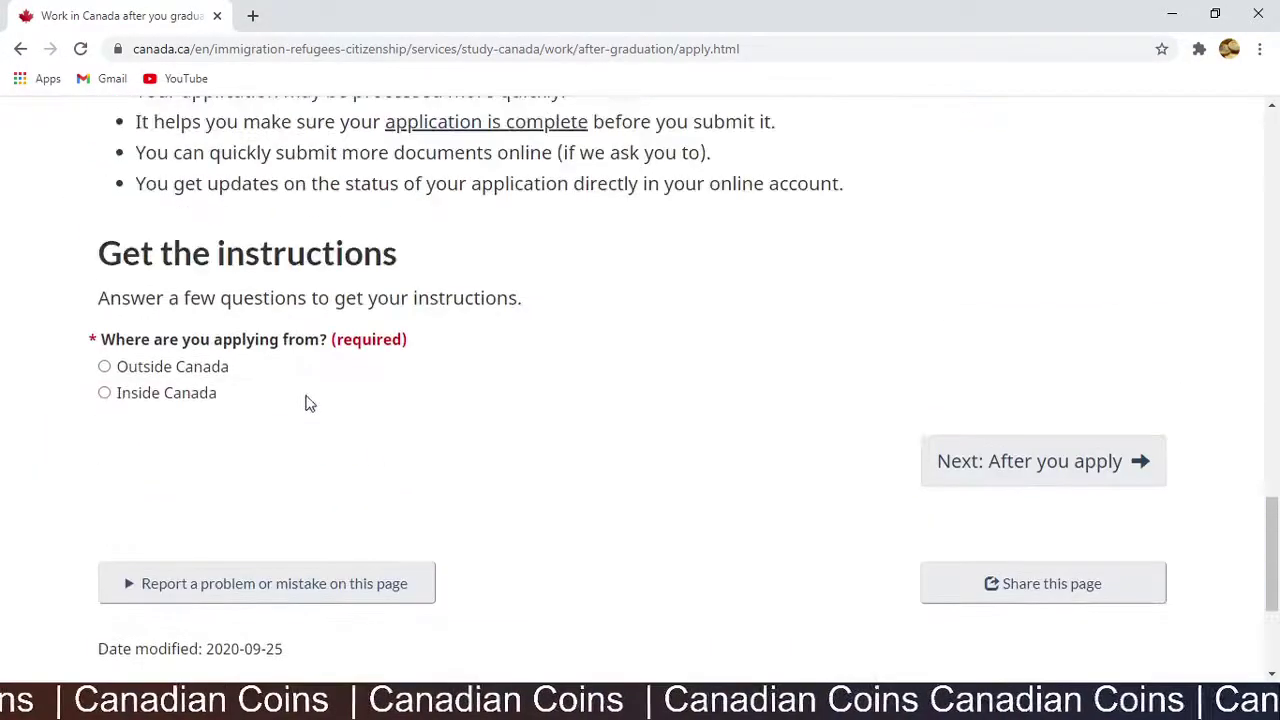
click(151, 410)
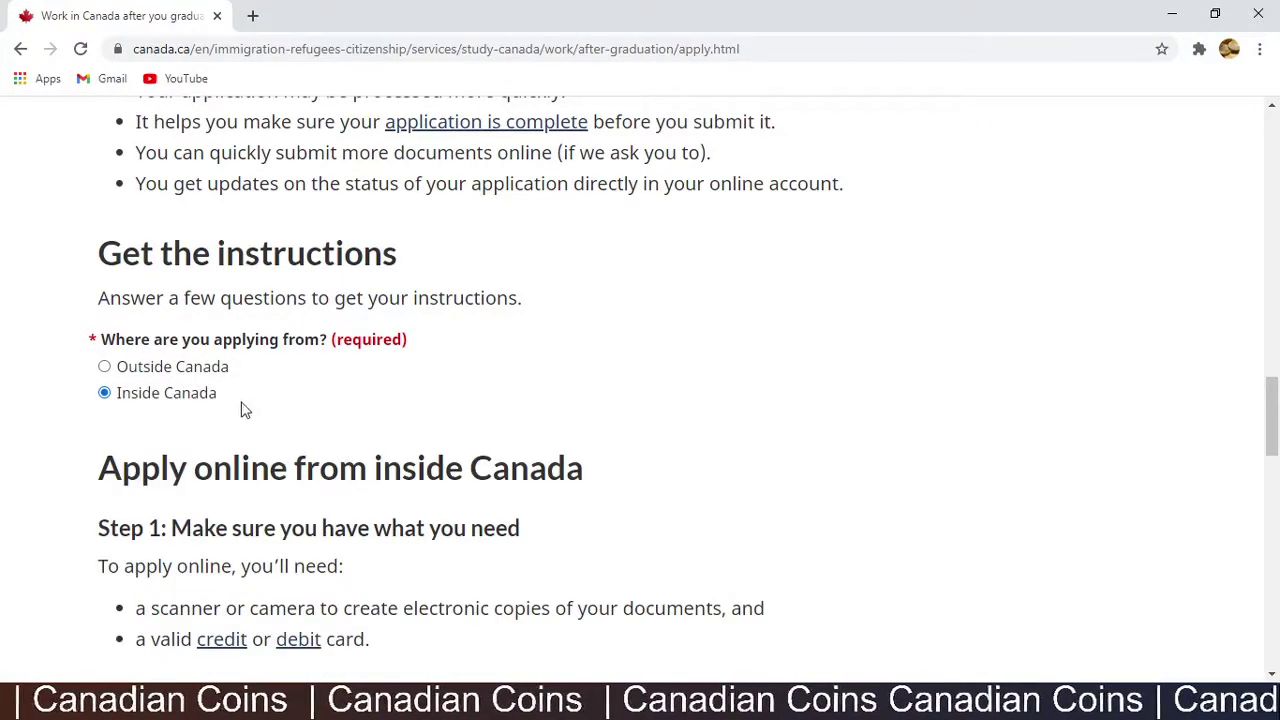
scroll(306, 434, down, 10)
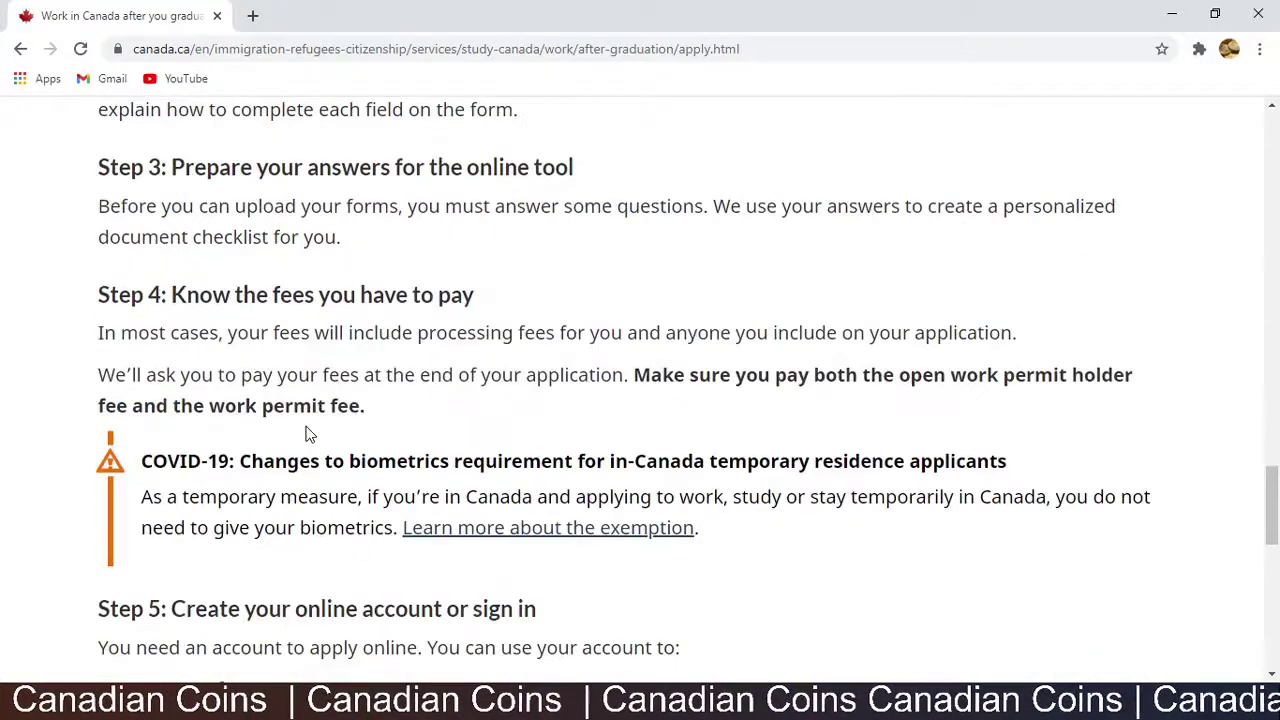
scroll(287, 363, up, 1)
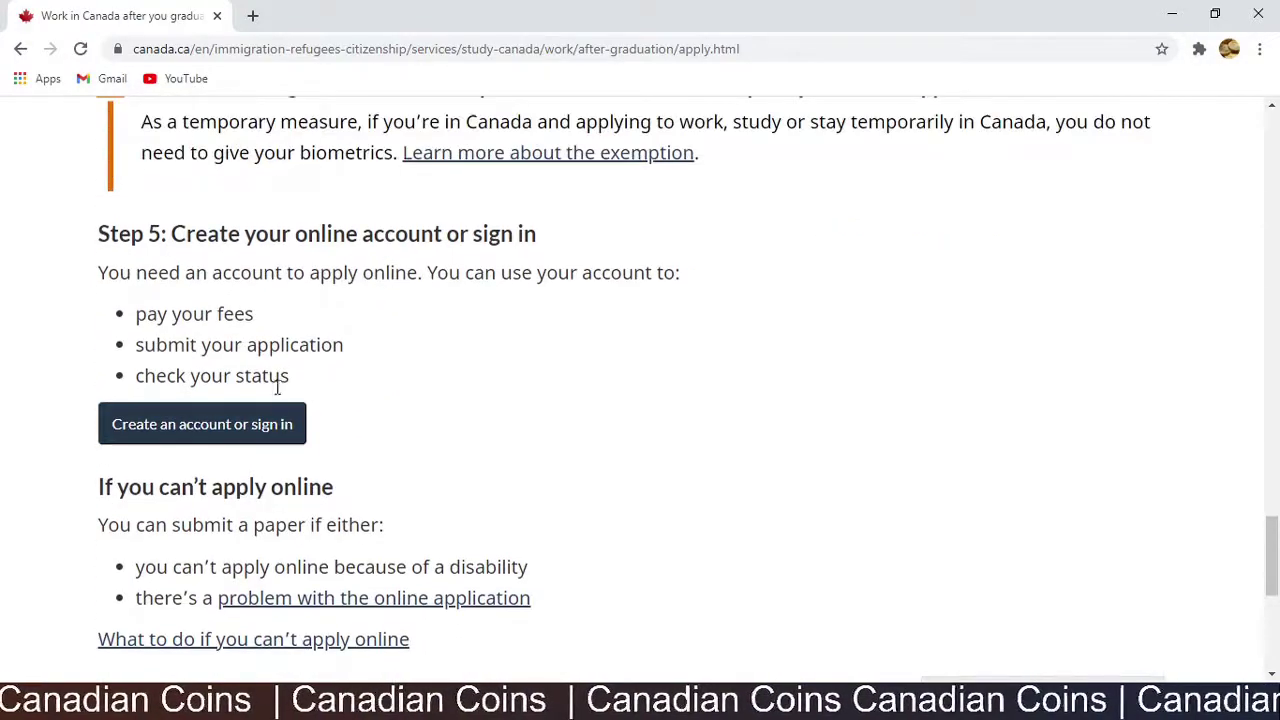
click(255, 448)
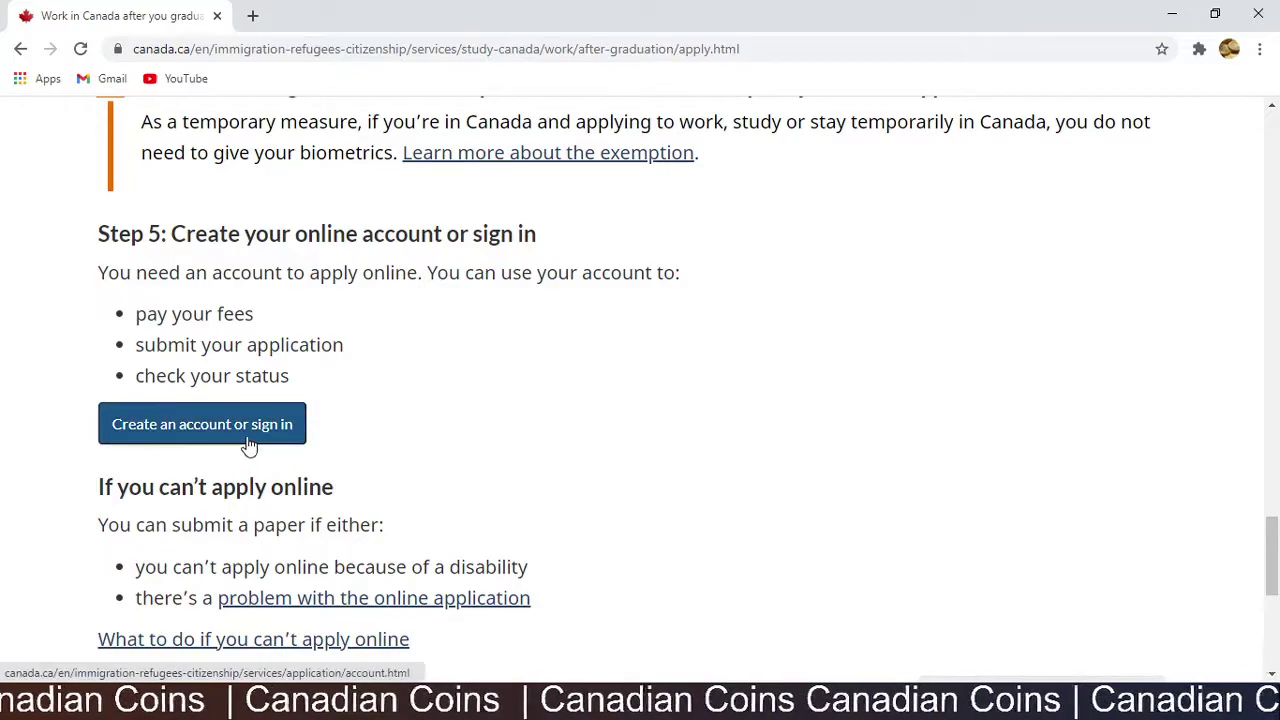
- Go from the IRCC sign-in page to Register and scroll to the GCKey registration steps
click(250, 446)
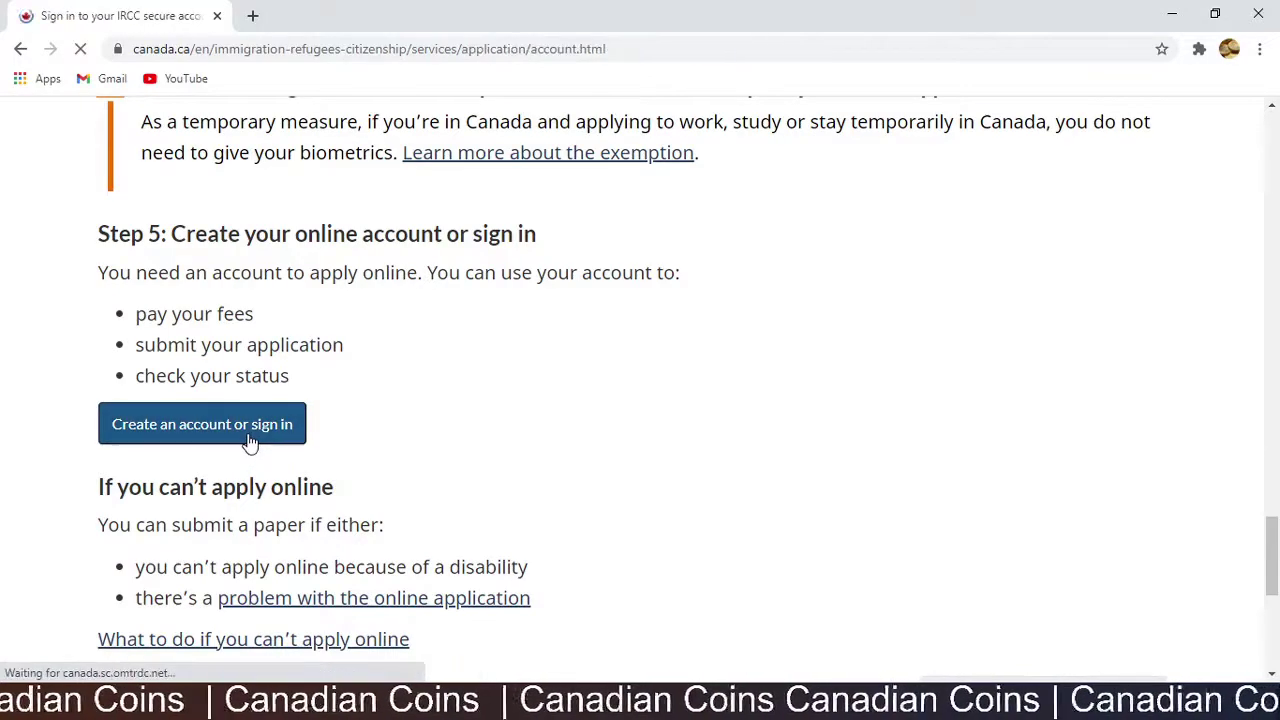
scroll(300, 430, down, 4)
scroll(300, 430, down, 5)
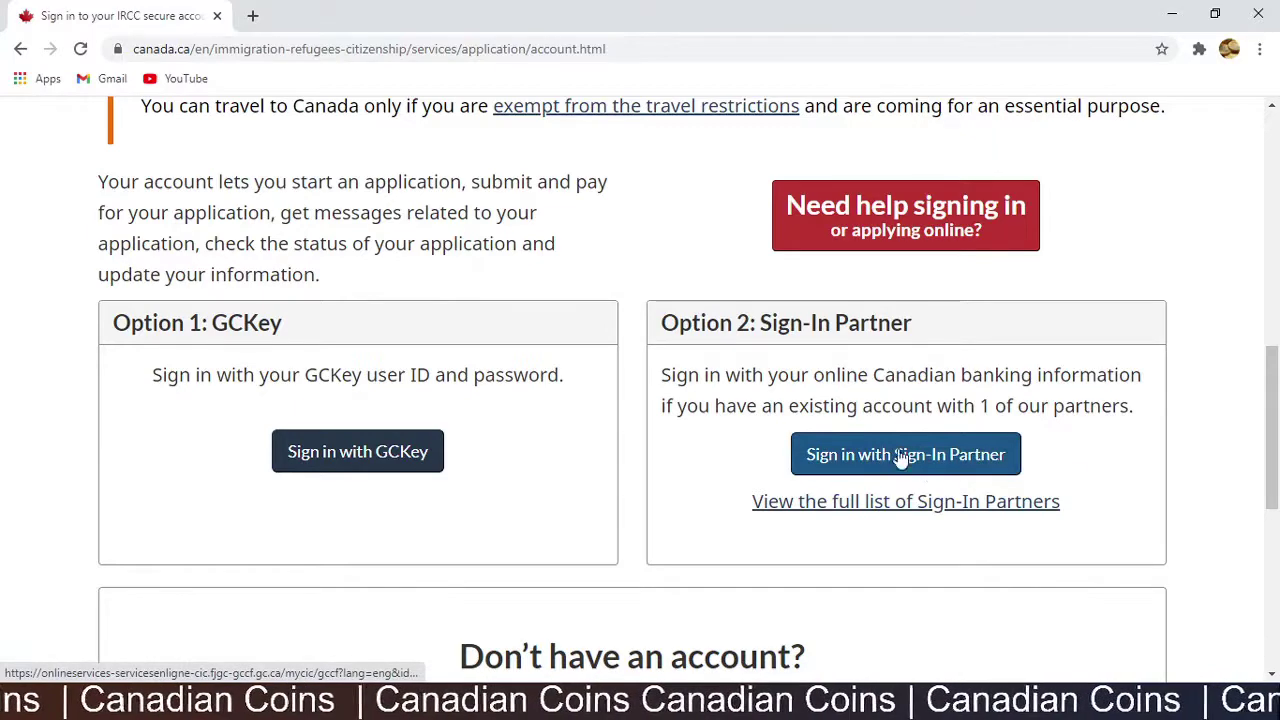
scroll(410, 458, down, 2)
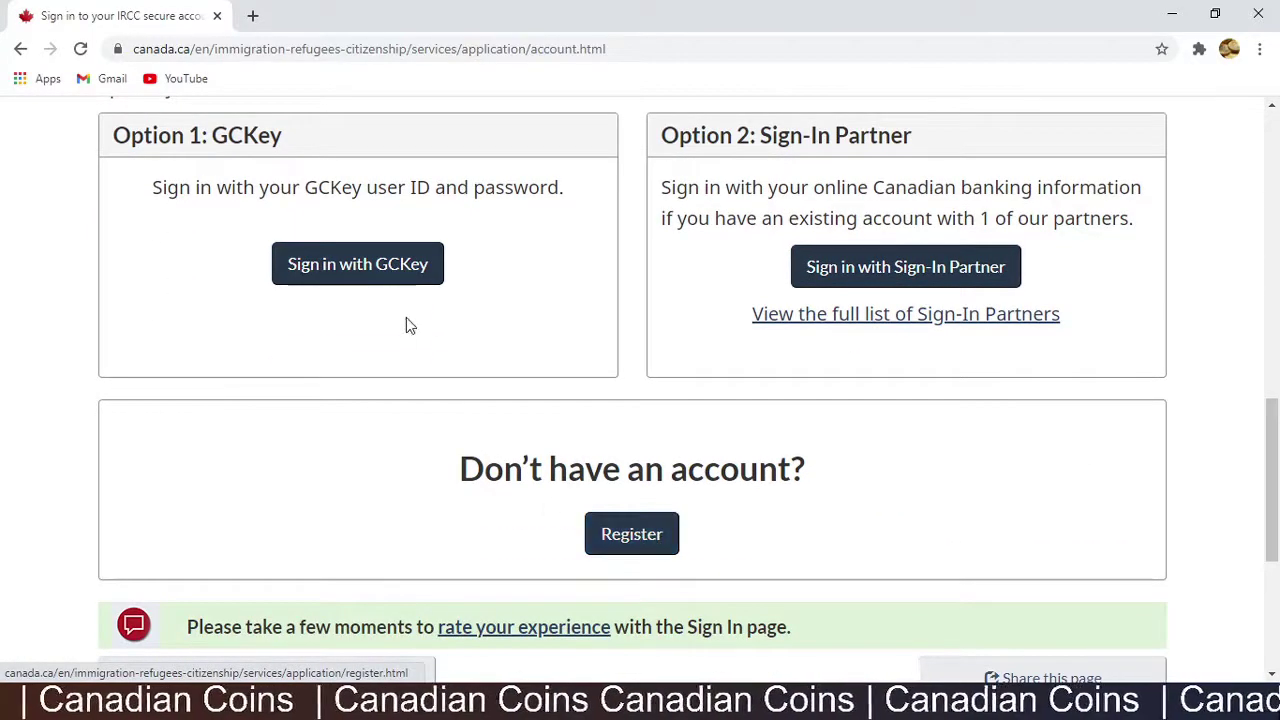
click(641, 544)
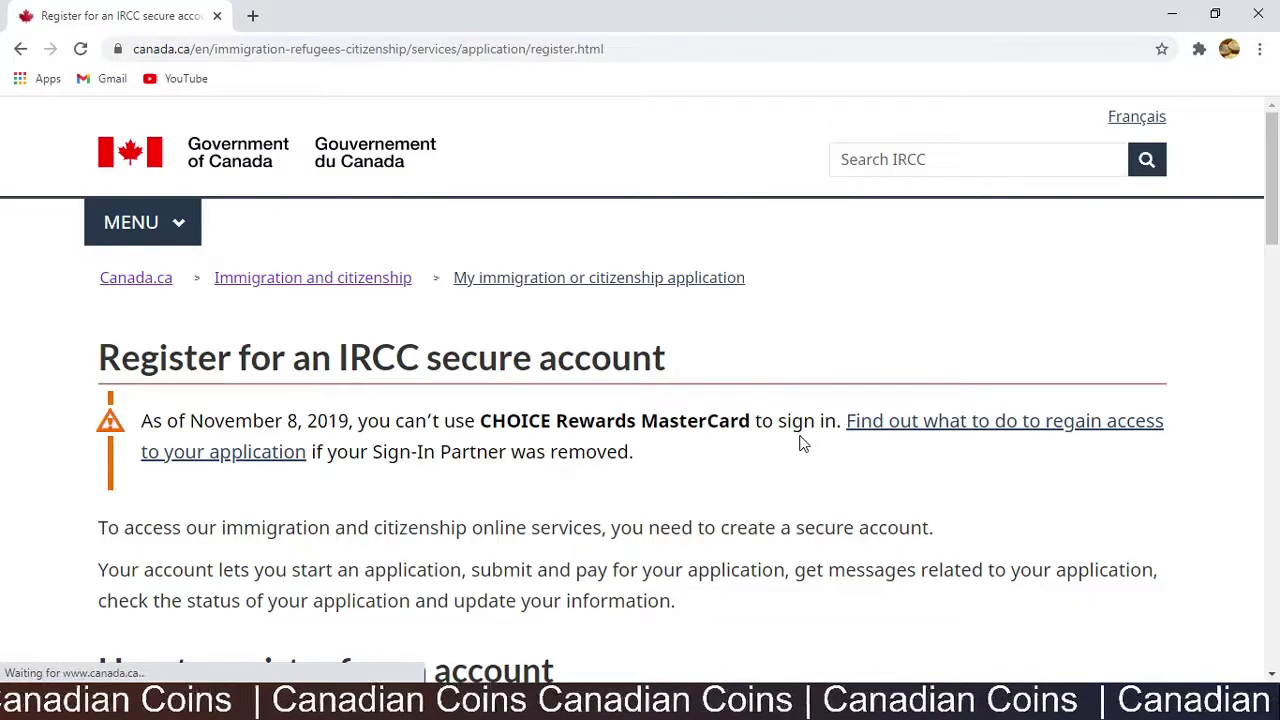
scroll(590, 393, down, 5)
scroll(590, 393, down, 5)
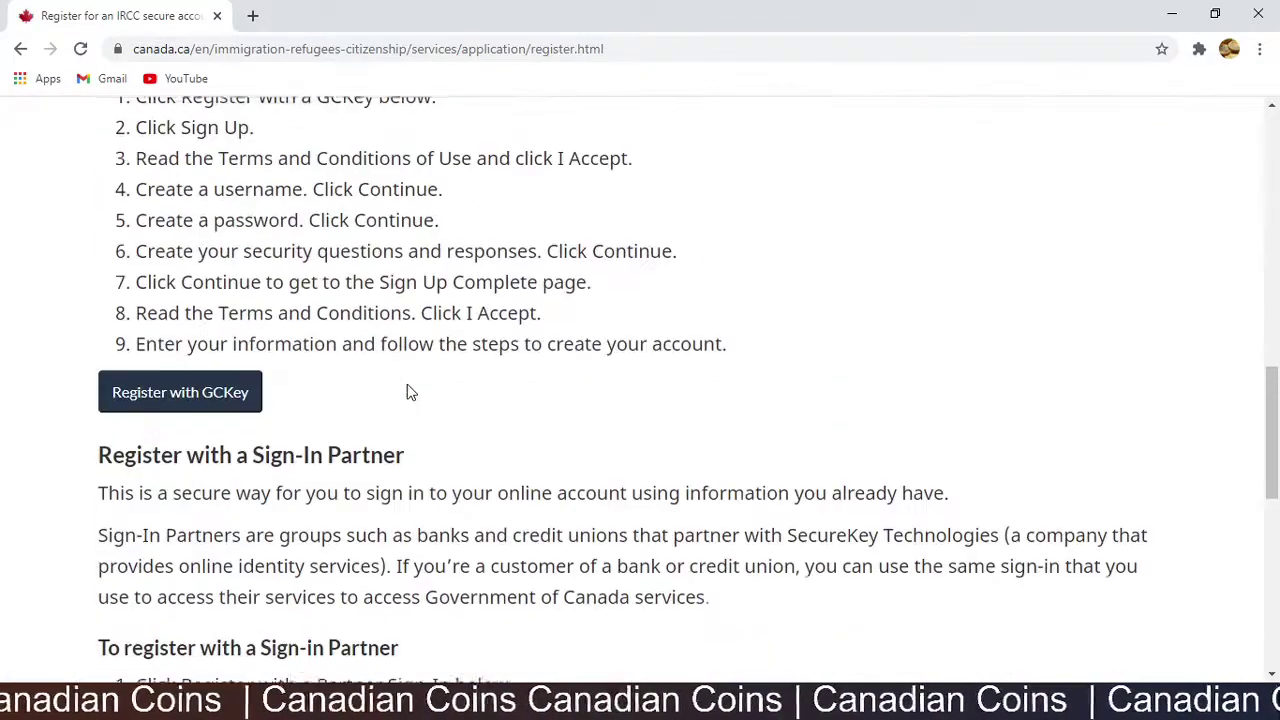
- Start a new GCKey sign-up and accept the GCKey terms and conditions
click(237, 403)
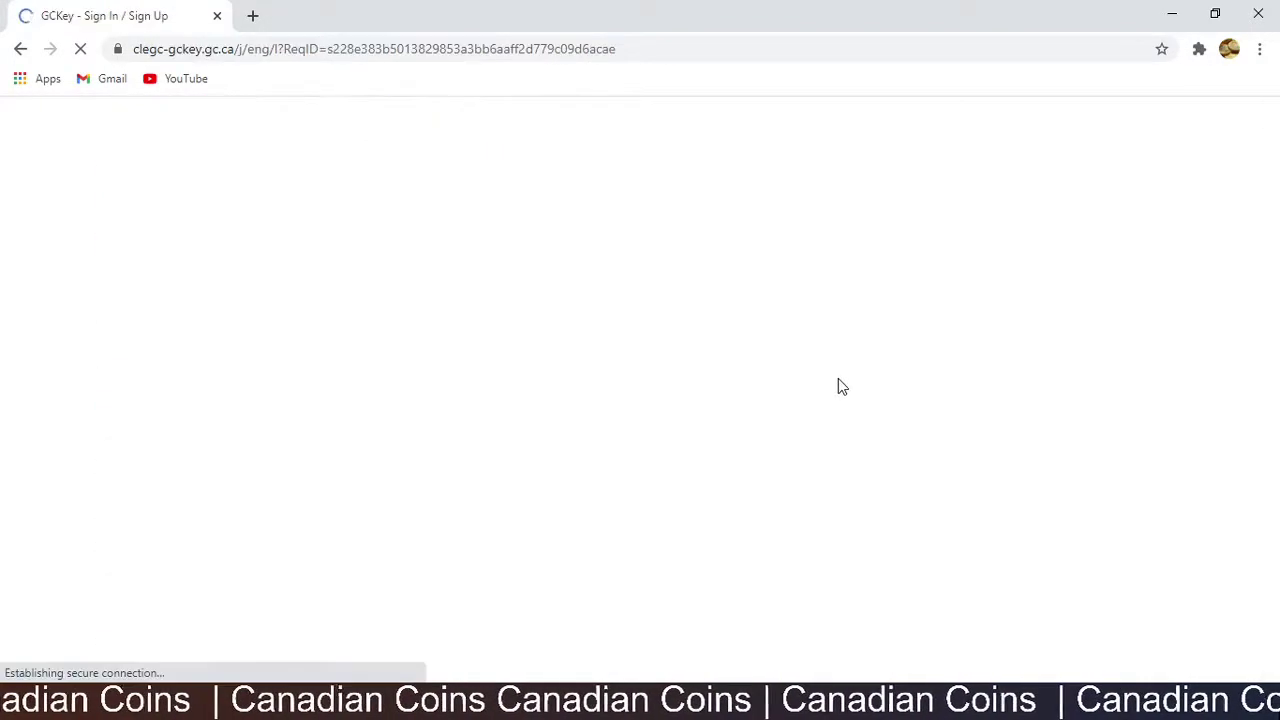
click(1000, 556)
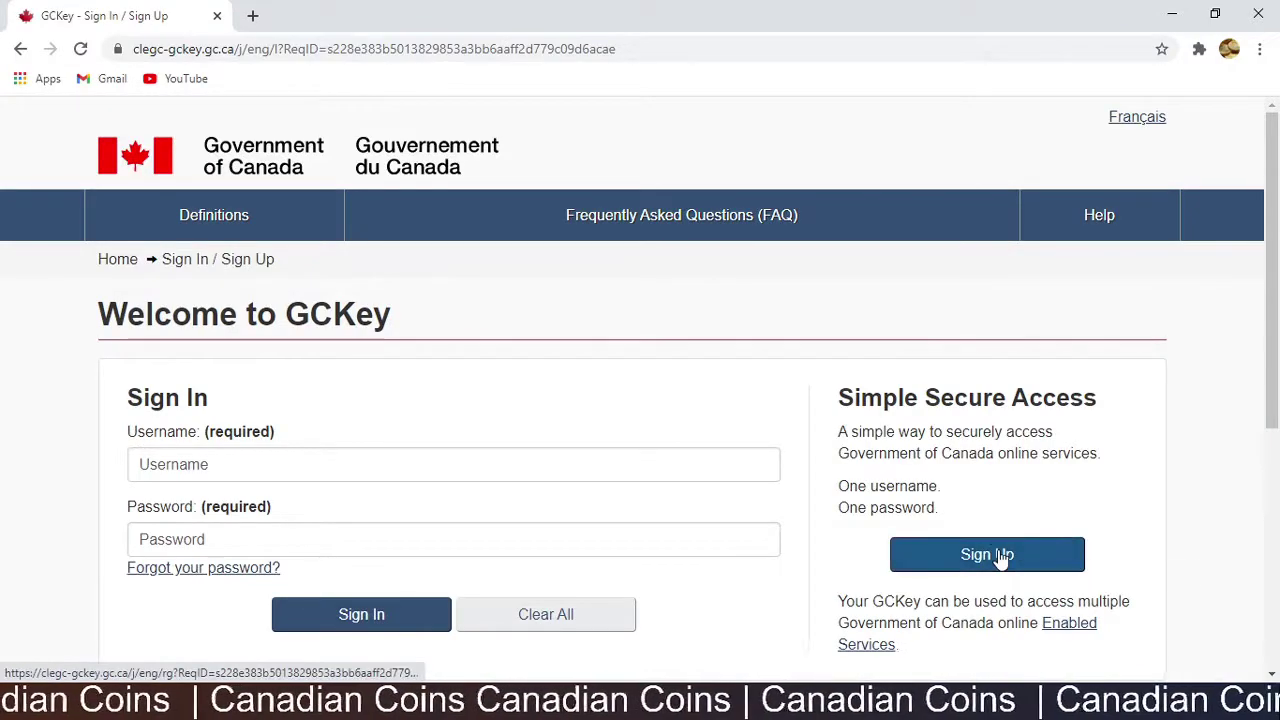
scroll(523, 471, down, 3)
click(337, 463)
- Enter and submit a new username for the GCKey account
scroll(425, 443, down, 3)
click(260, 470)
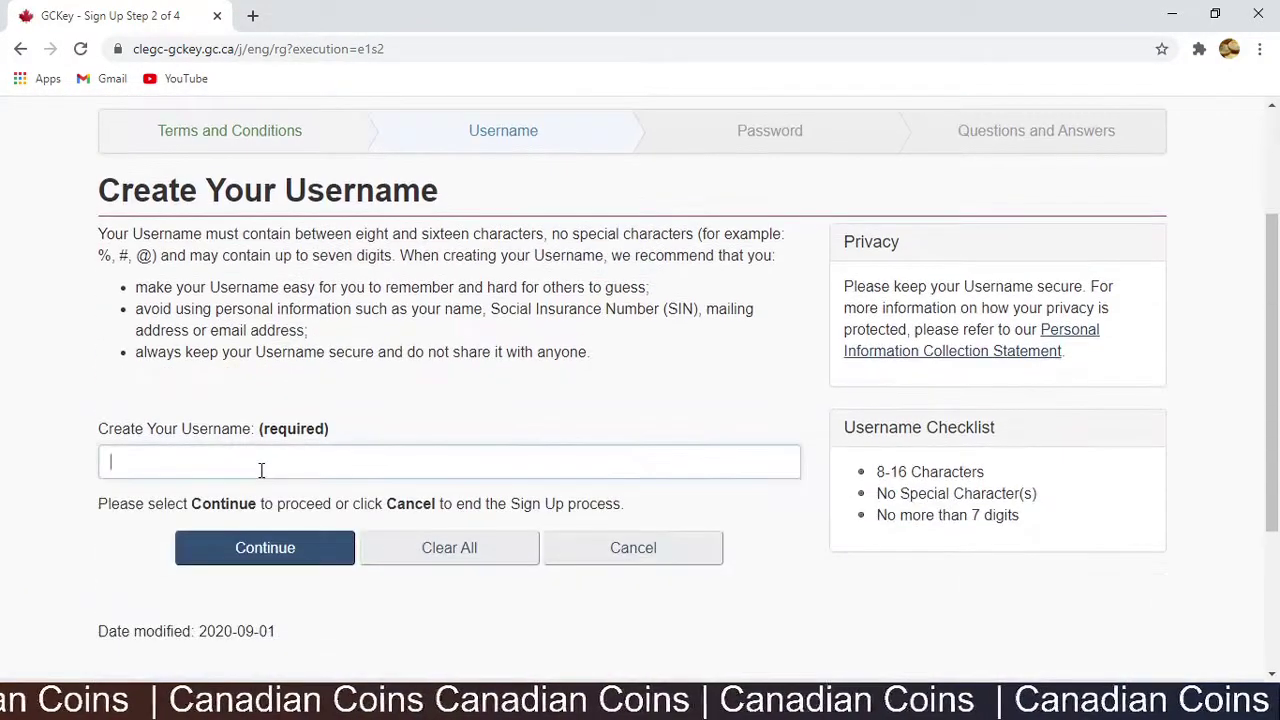
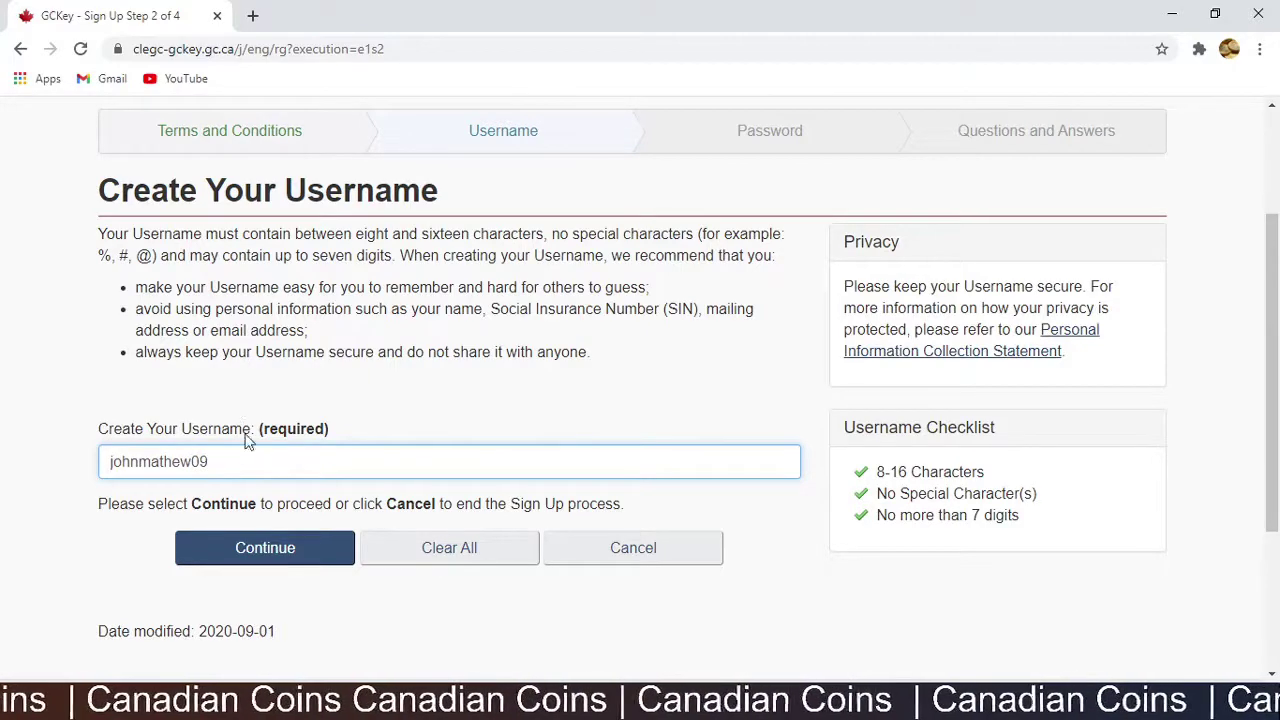
click(288, 555)
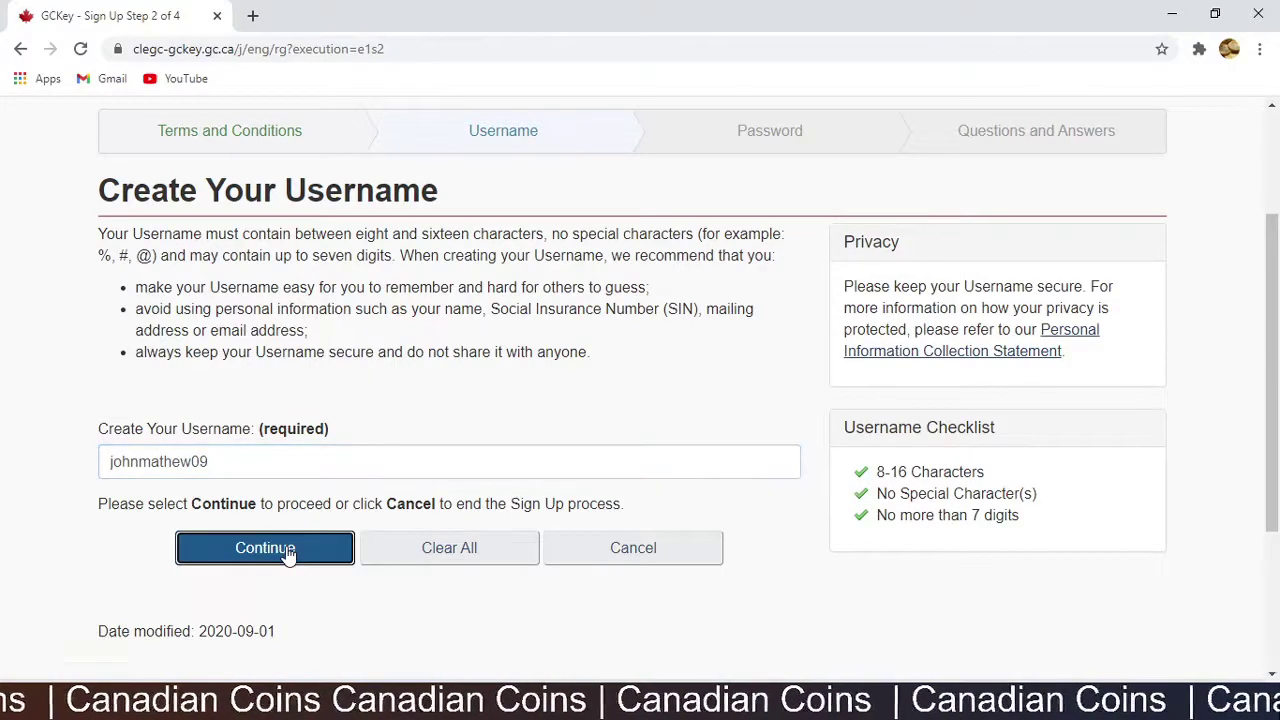
scroll(337, 423, down, 2)
- Enter the account password in both password fields and continue to recovery questions
click(323, 346)
text(P)
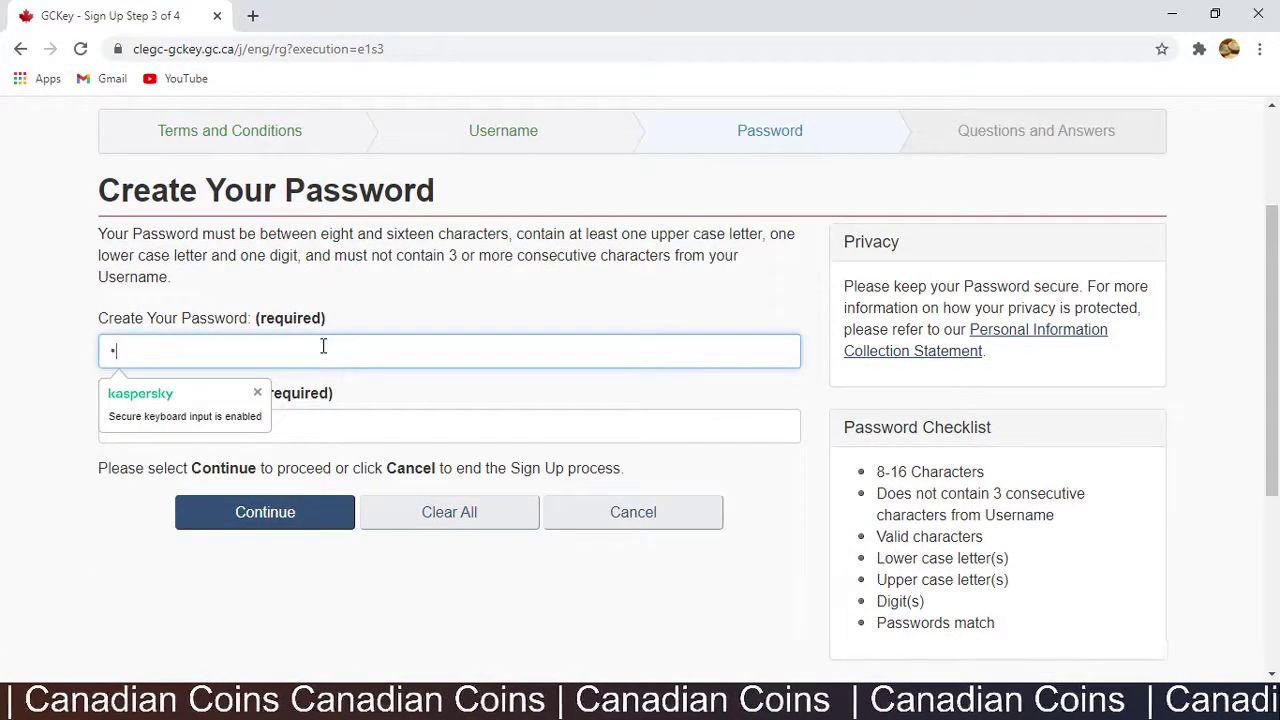
text(assword)
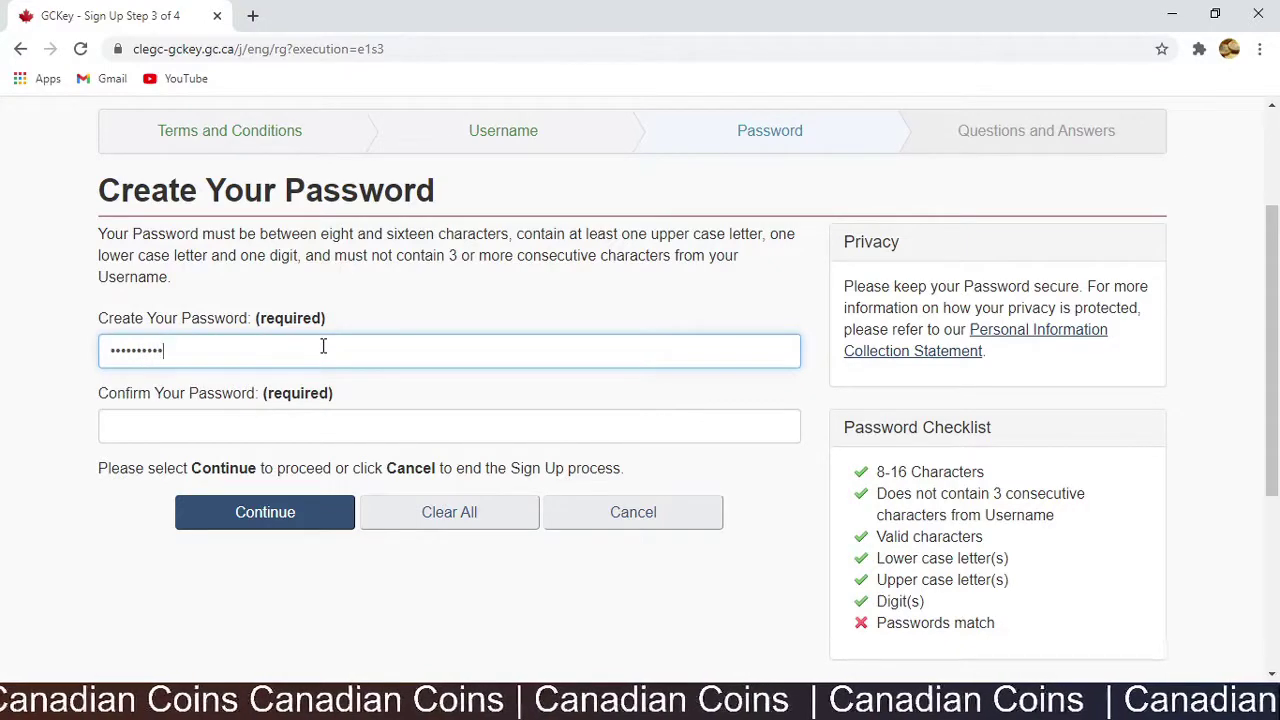
key(Tab)
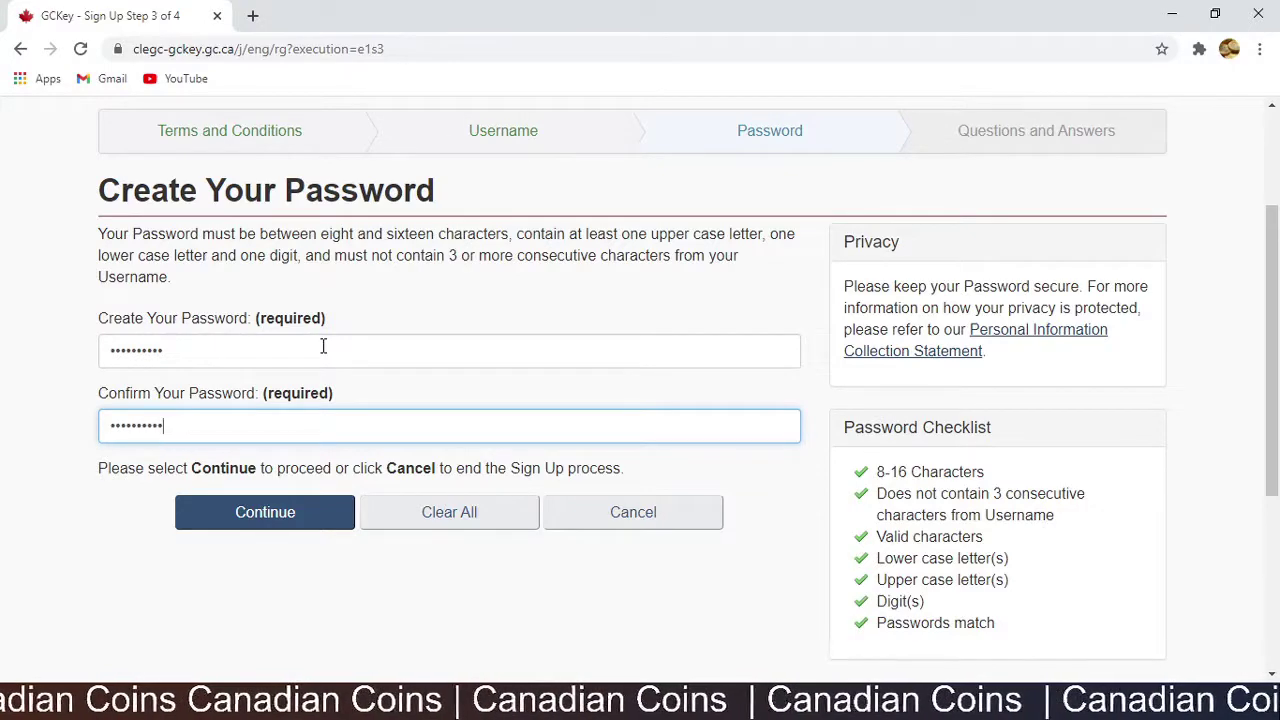
click(278, 516)
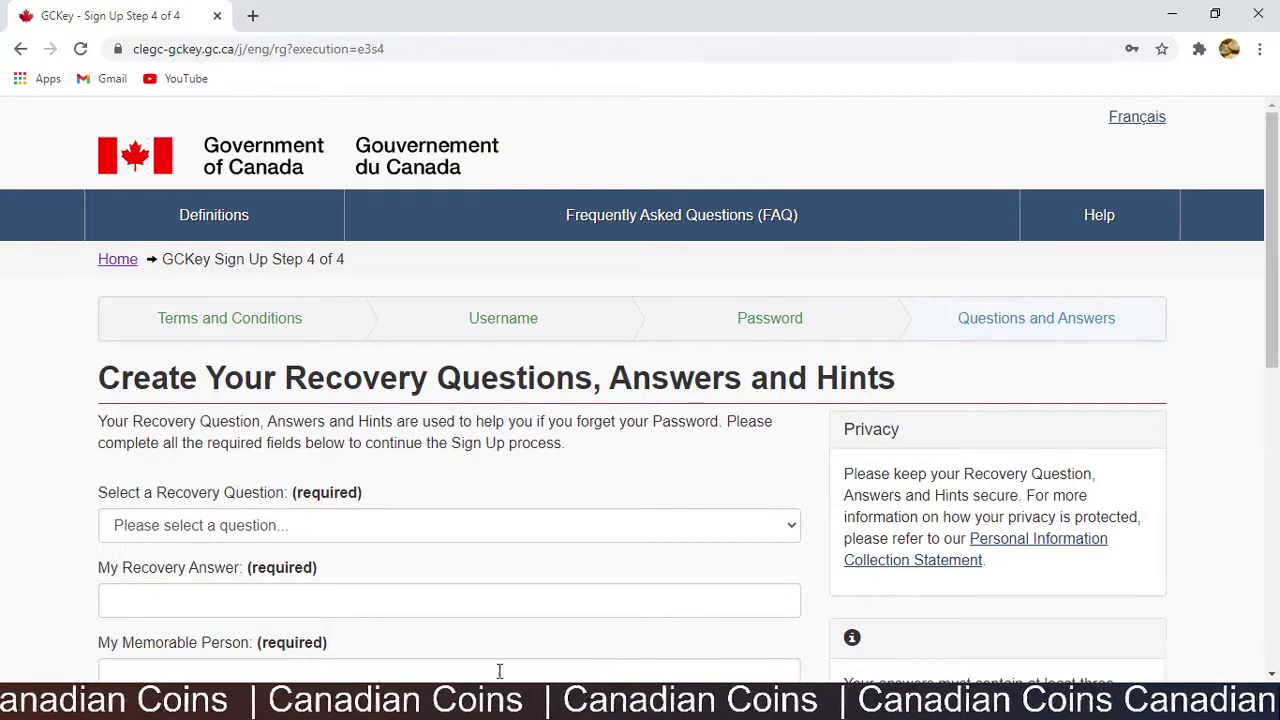
- Scroll through the GCKey recovery question, answer and hint fields
scroll(630, 444, down, 3)
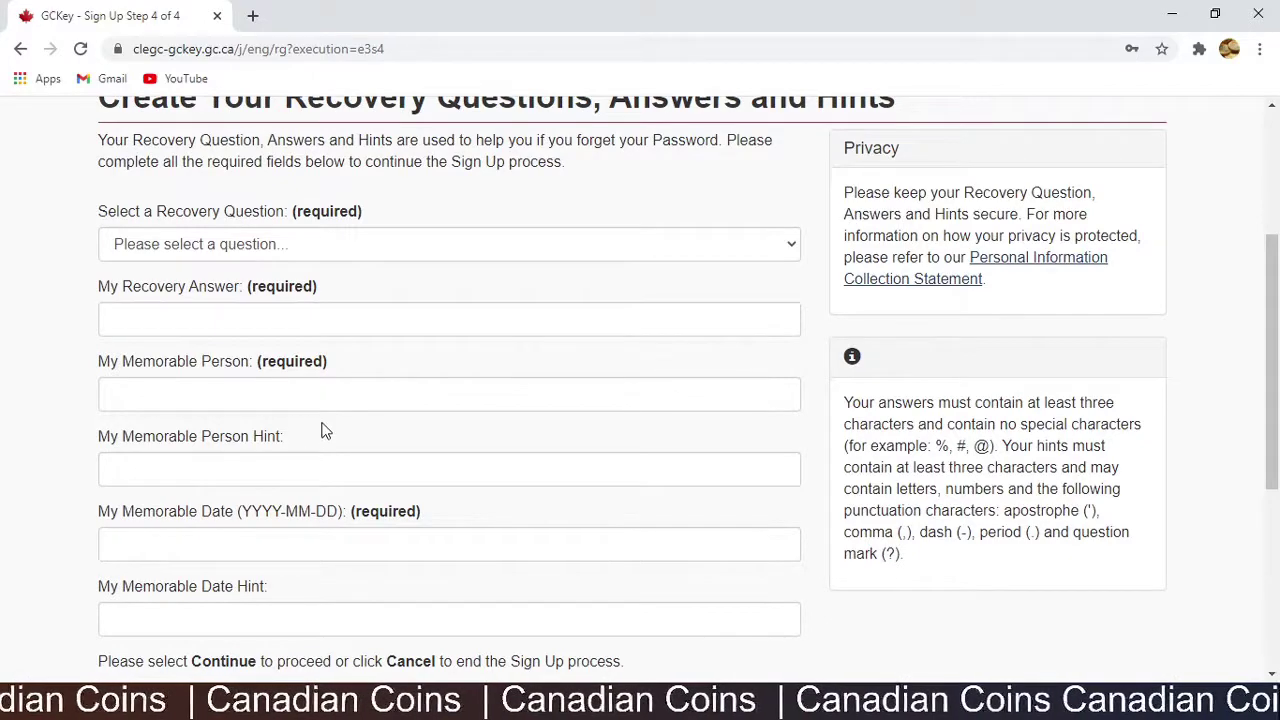
scroll(321, 430, down, 2)
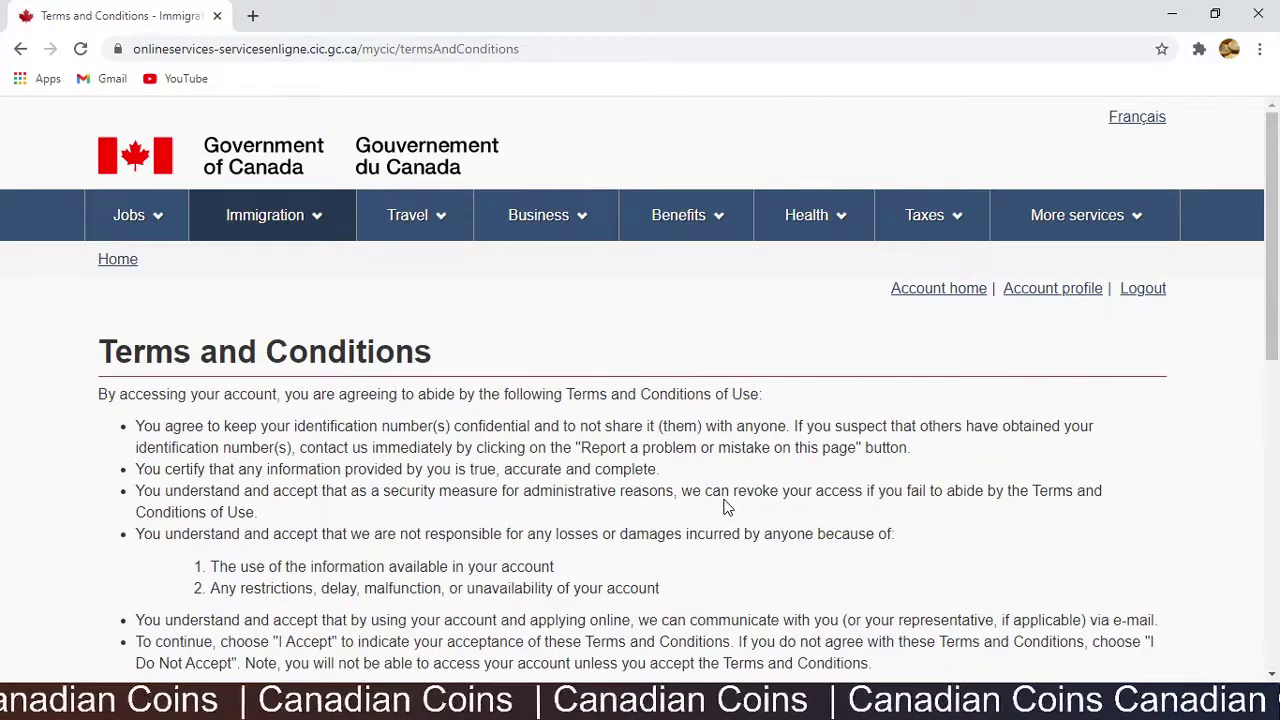
- Accept the IRCC online services terms and conditions
scroll(727, 507, down, 2)
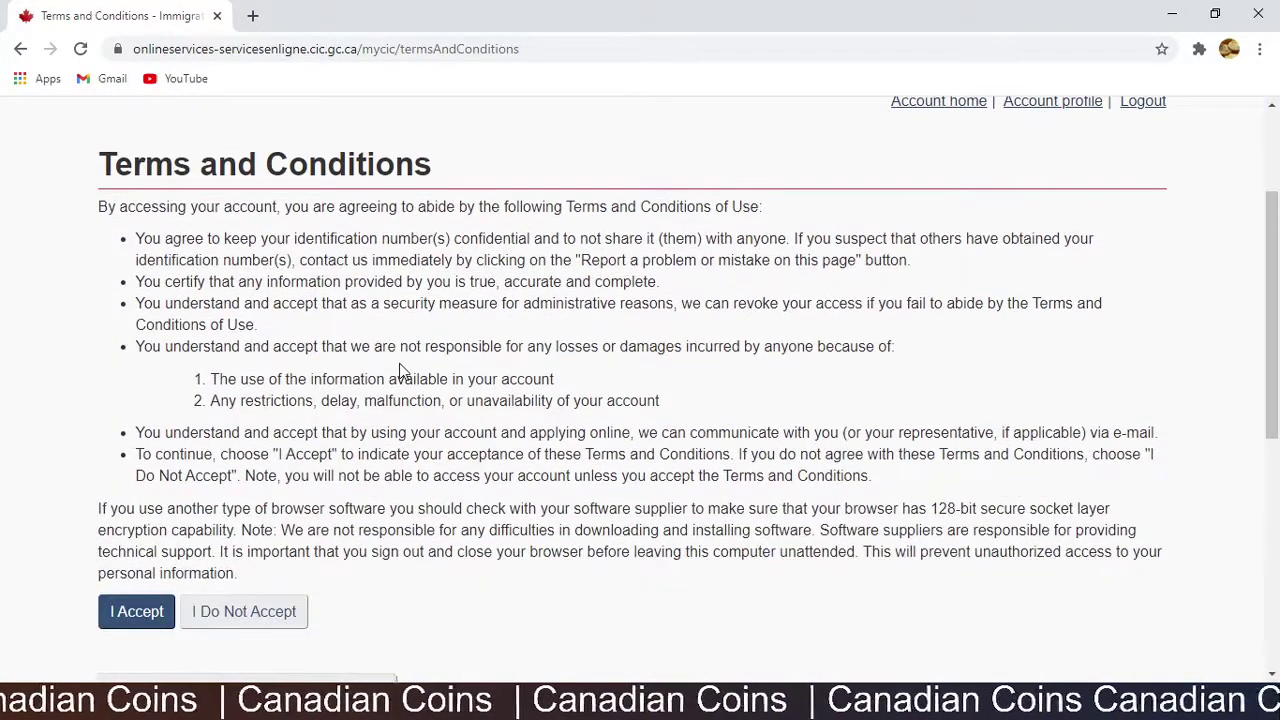
click(133, 614)
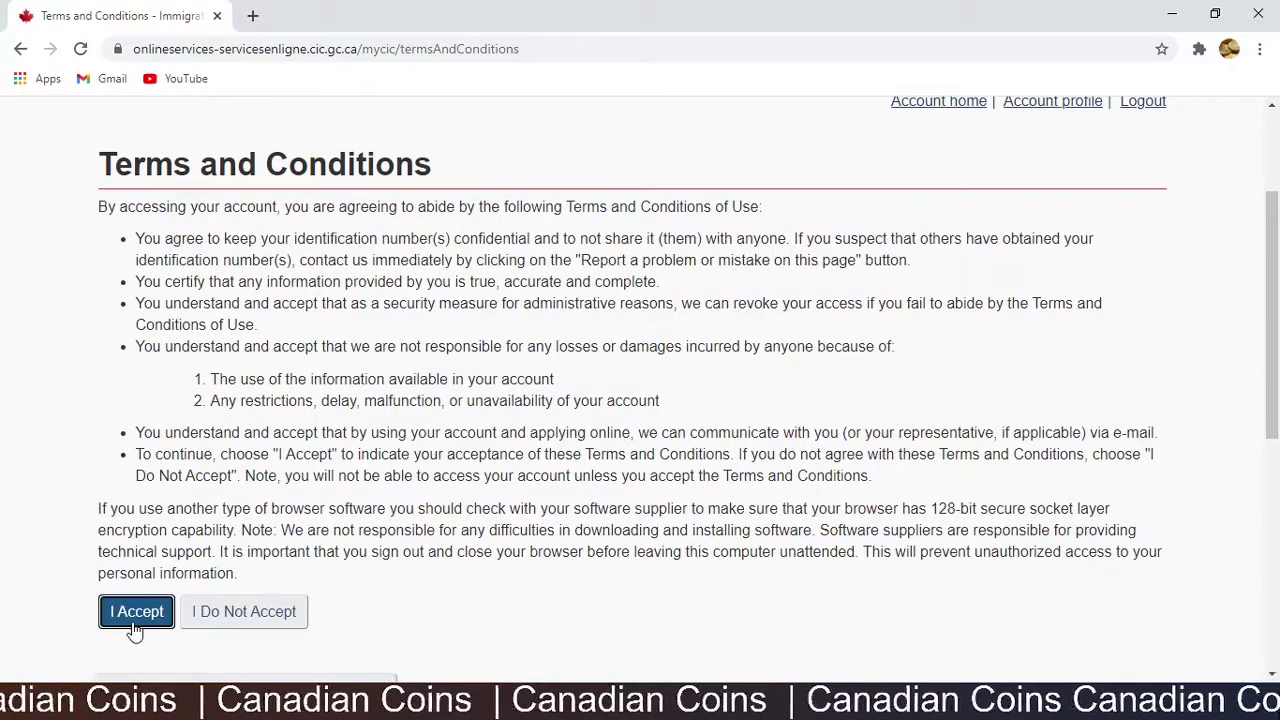
scroll(187, 535, down, 1)
scroll(185, 530, down, 3)
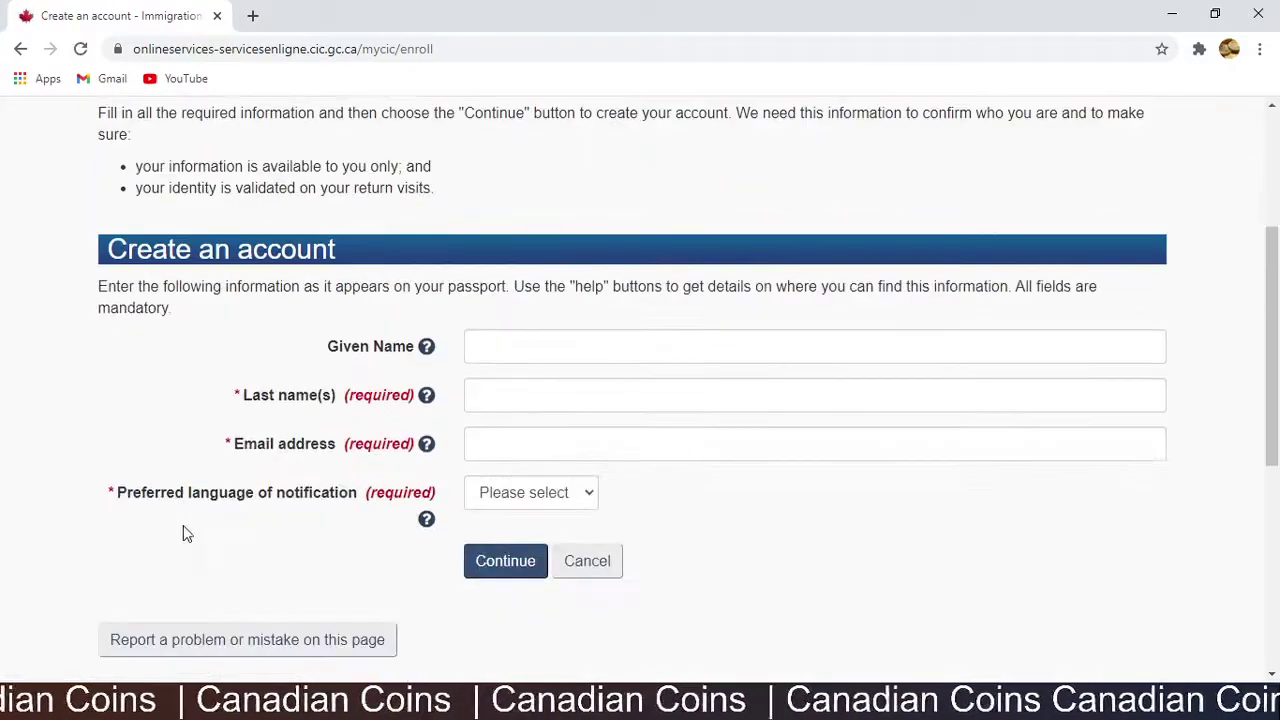
scroll(183, 524, up, 1)
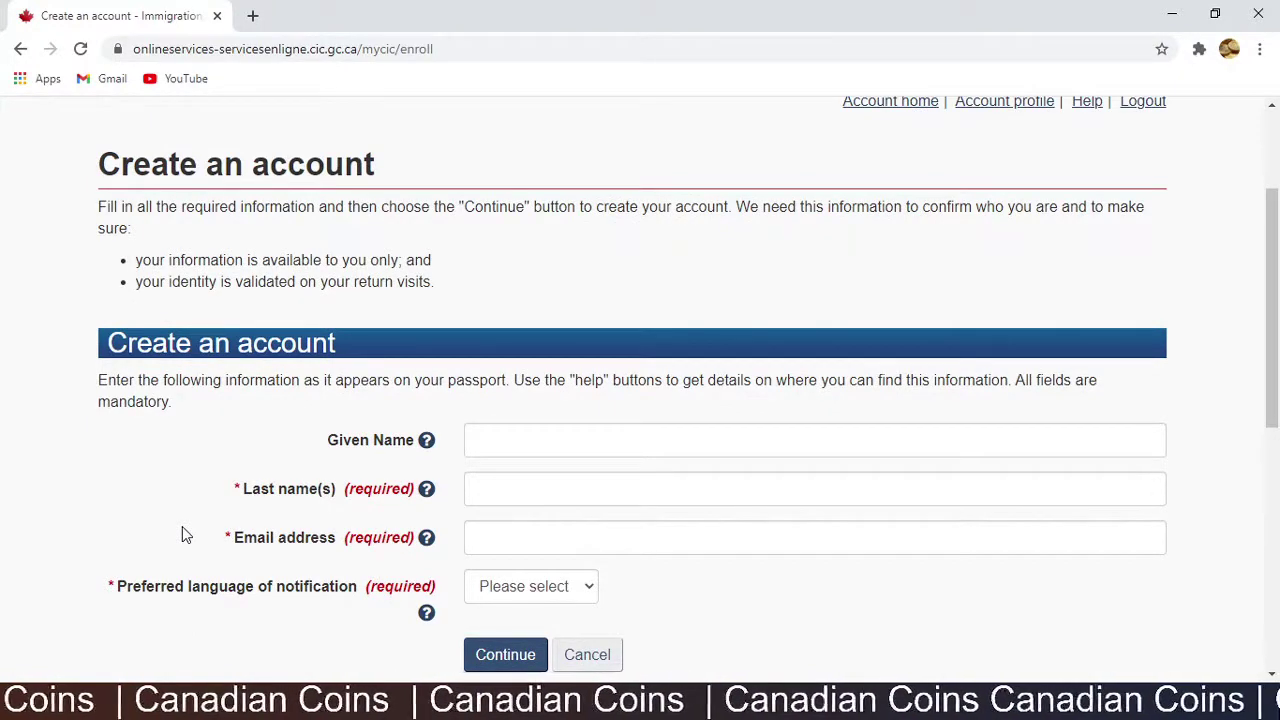
- Fill the given name and last name fields from the saved autofill suggestions
click(480, 440)
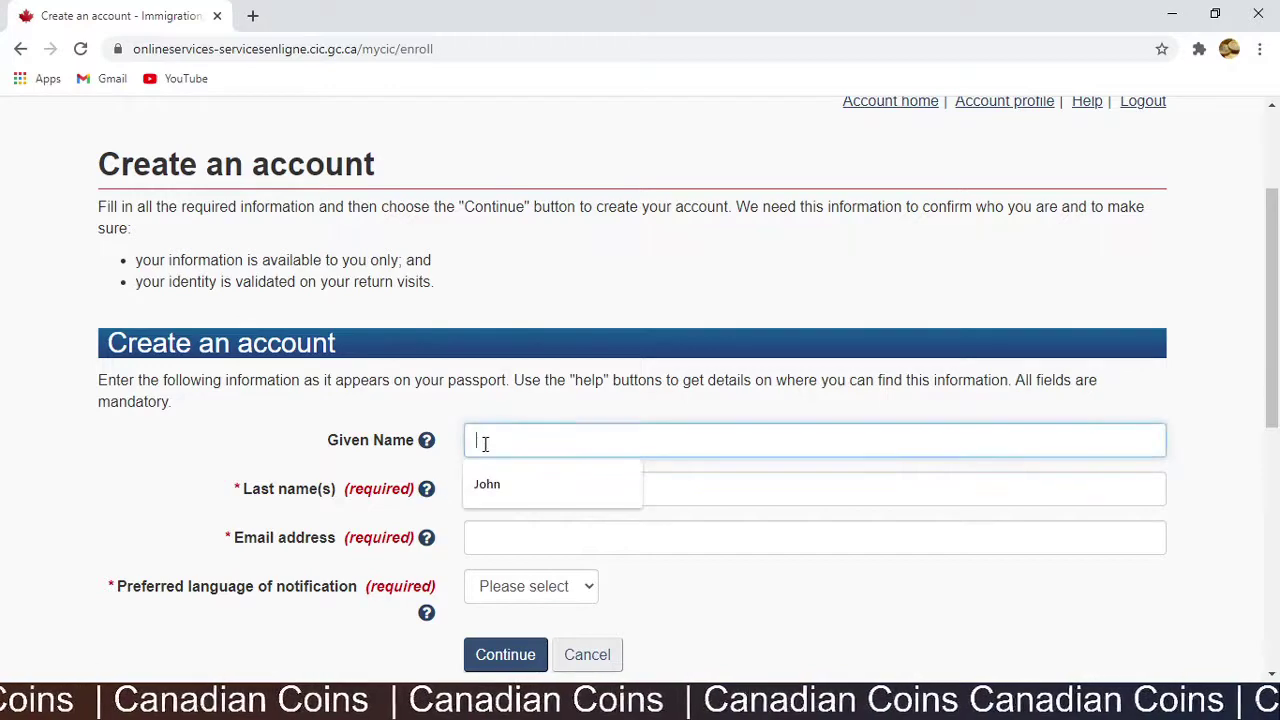
text(Jo)
key(BackSpace)
key(Down)
key(Return)
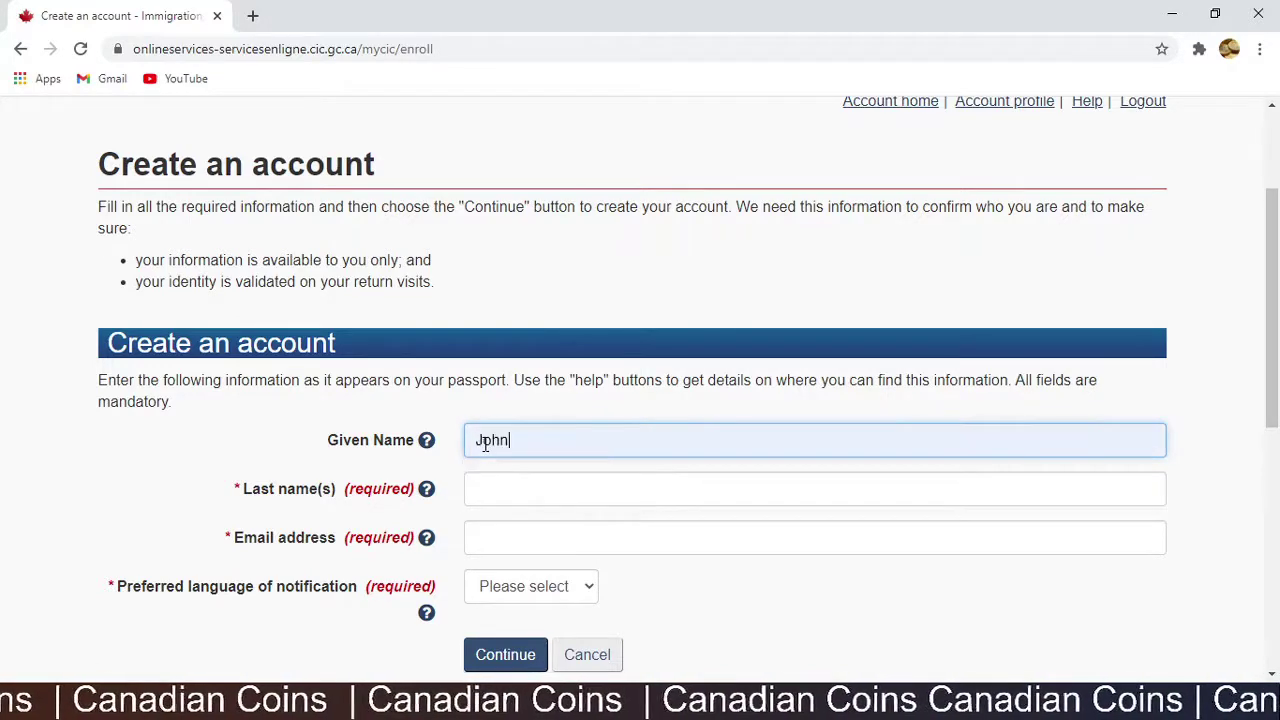
key(Tab)
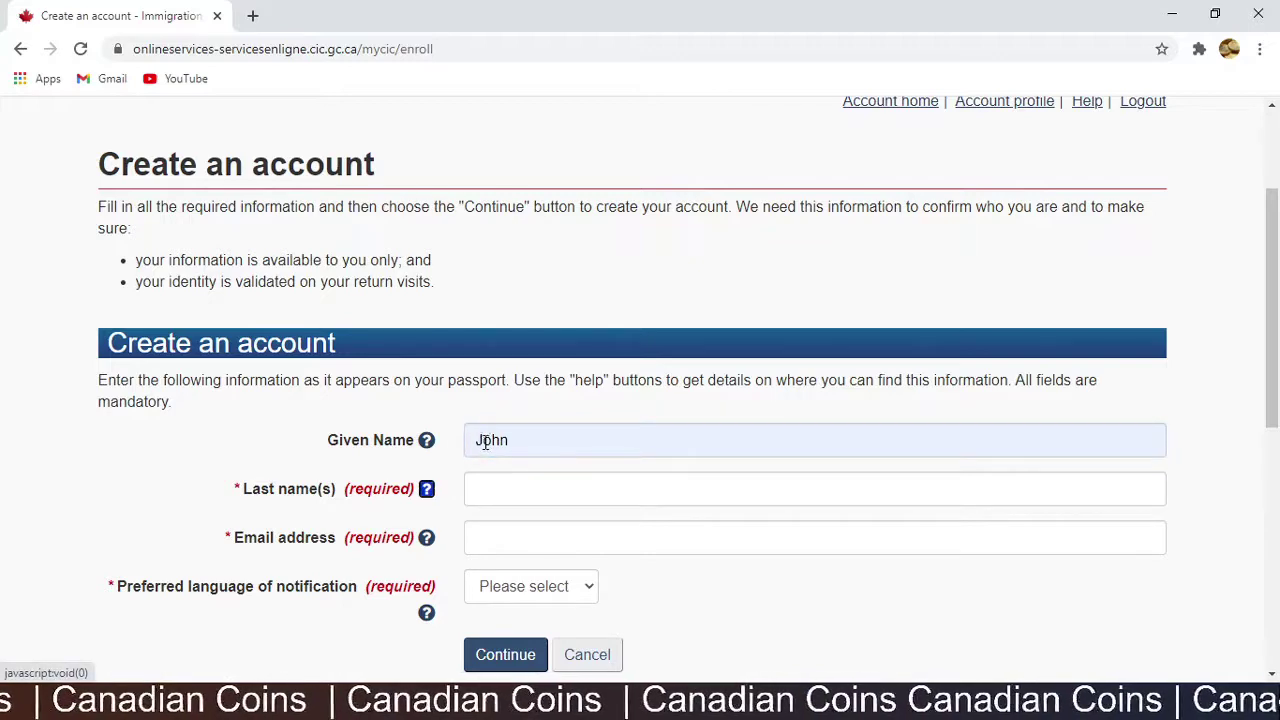
click(513, 487)
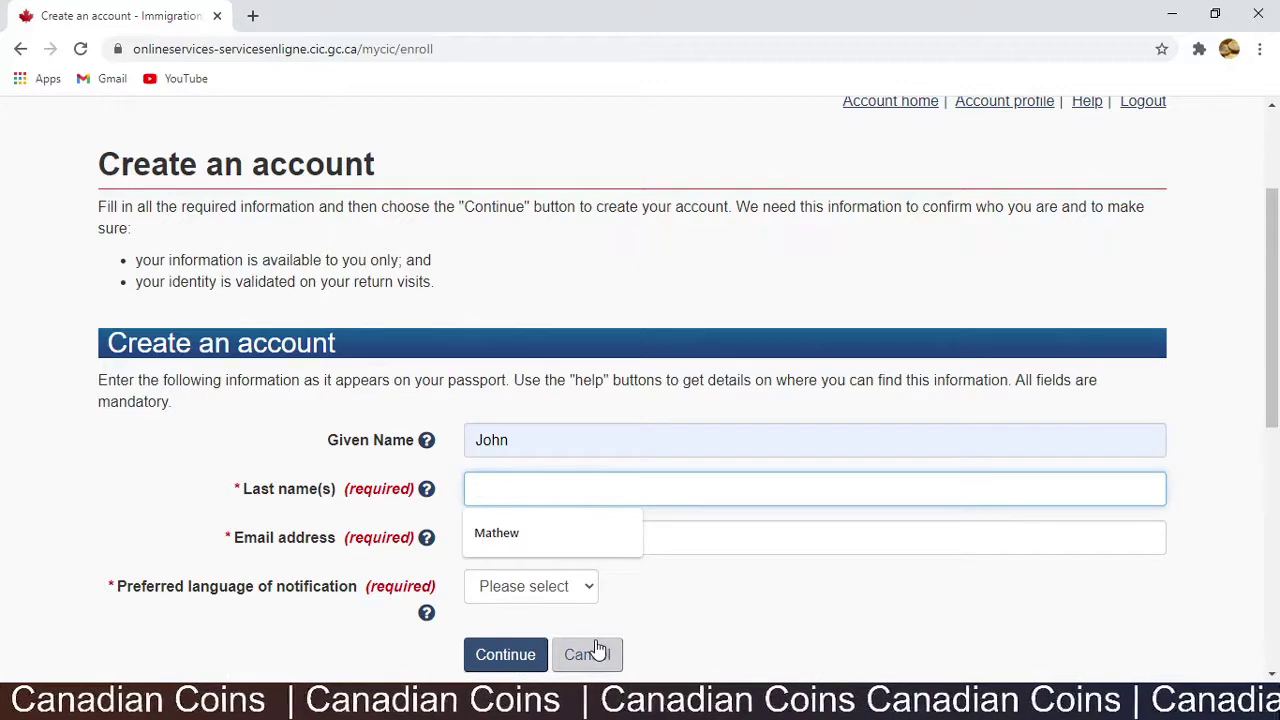
click(585, 523)
scroll(648, 500, down, 2)
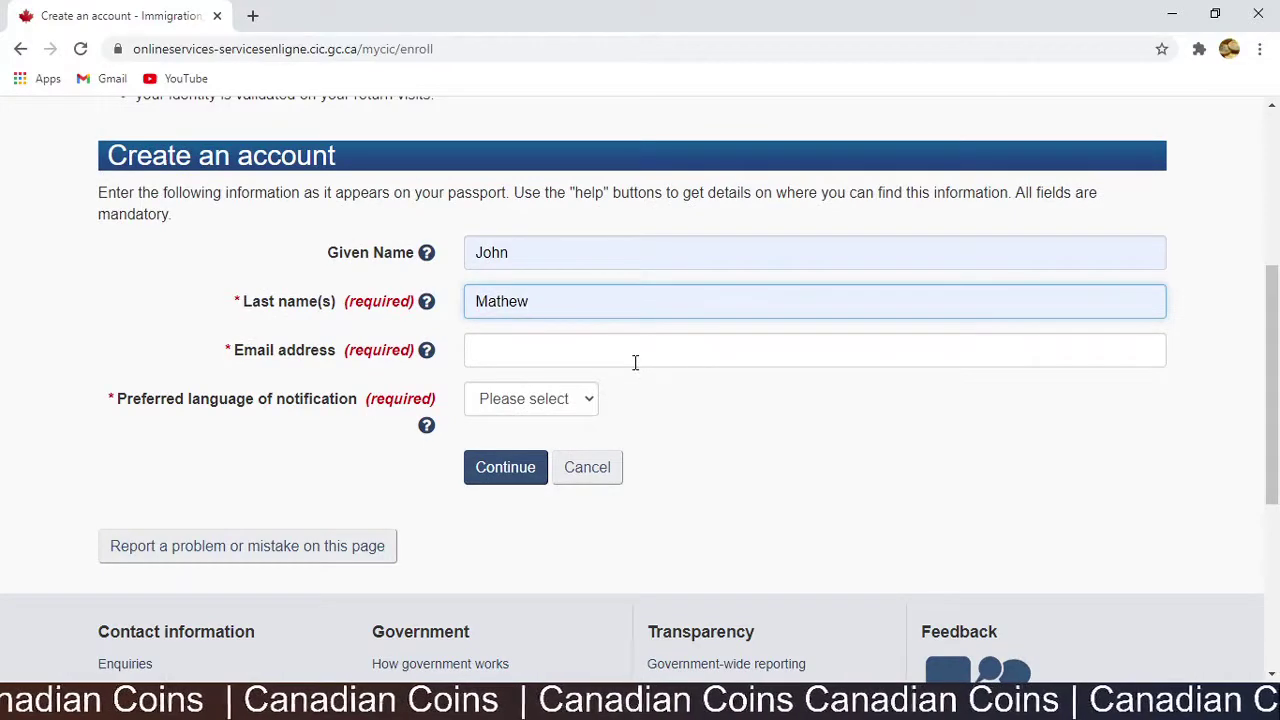
- Set the notification language to English and submit the account details
click(588, 399)
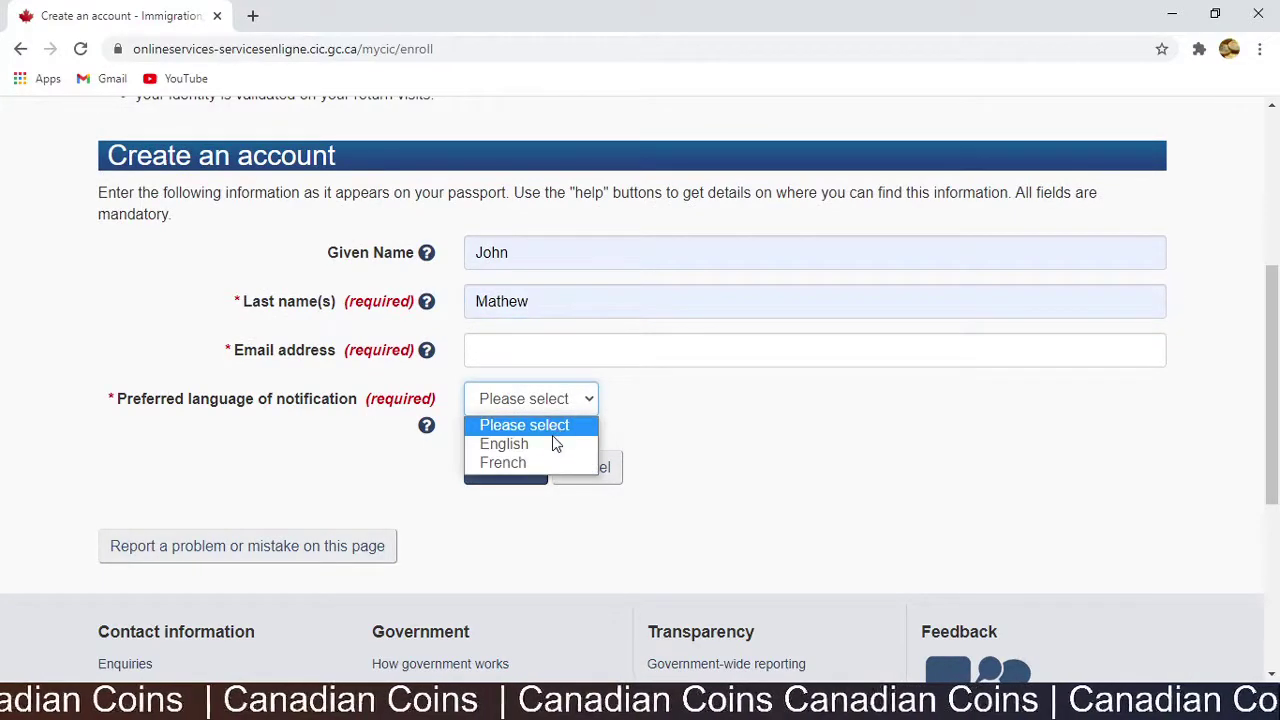
click(552, 430)
click(540, 405)
click(533, 444)
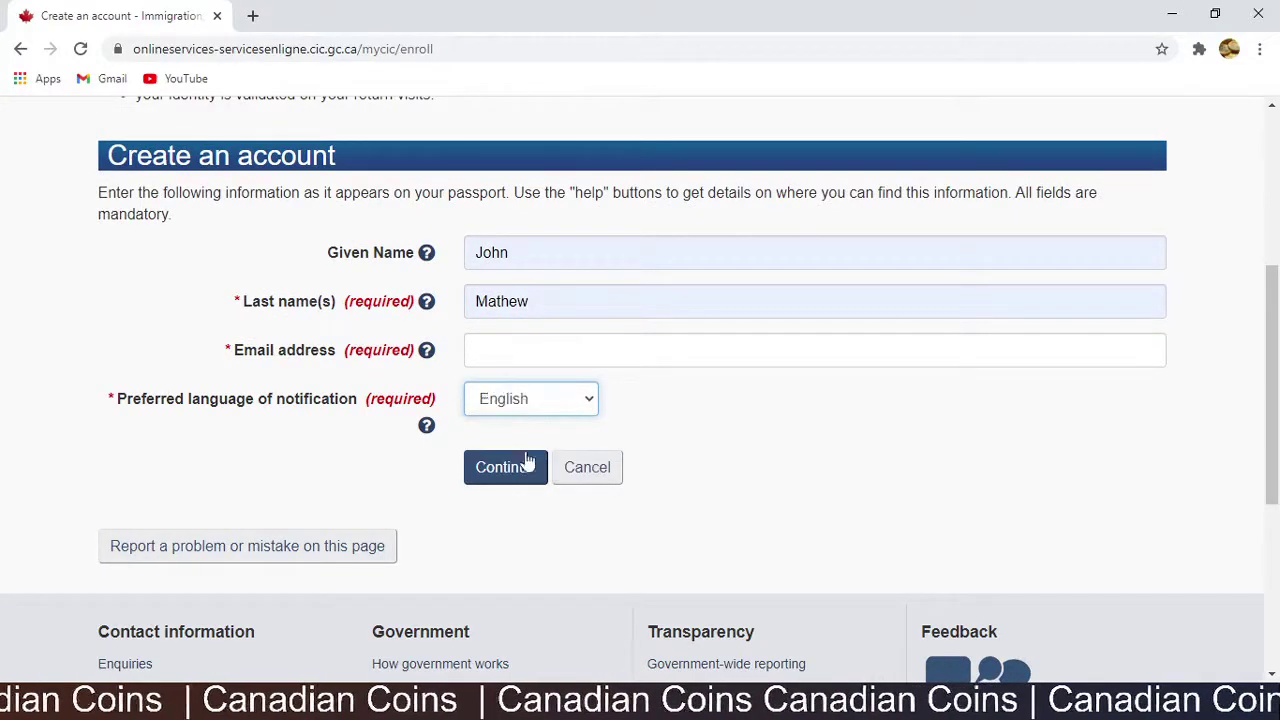
click(528, 476)
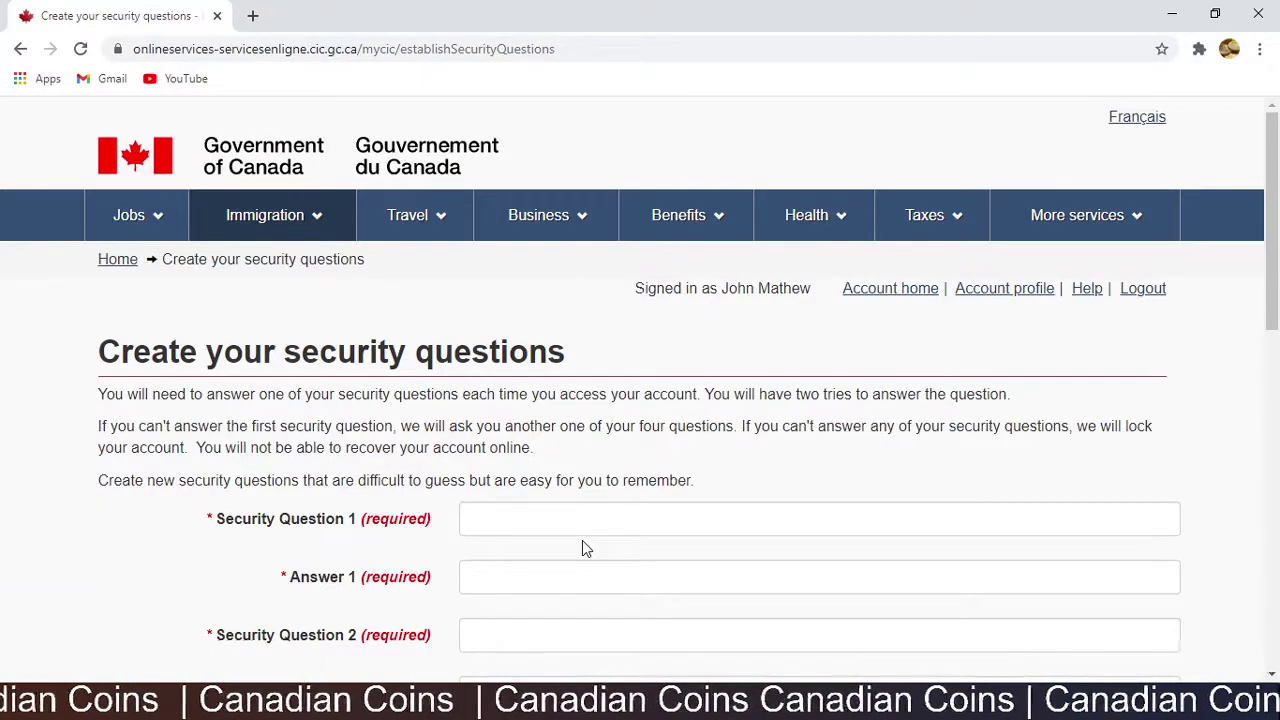
- Scroll through the Create your security questions form until the account home page shows
scroll(581, 540, down, 2)
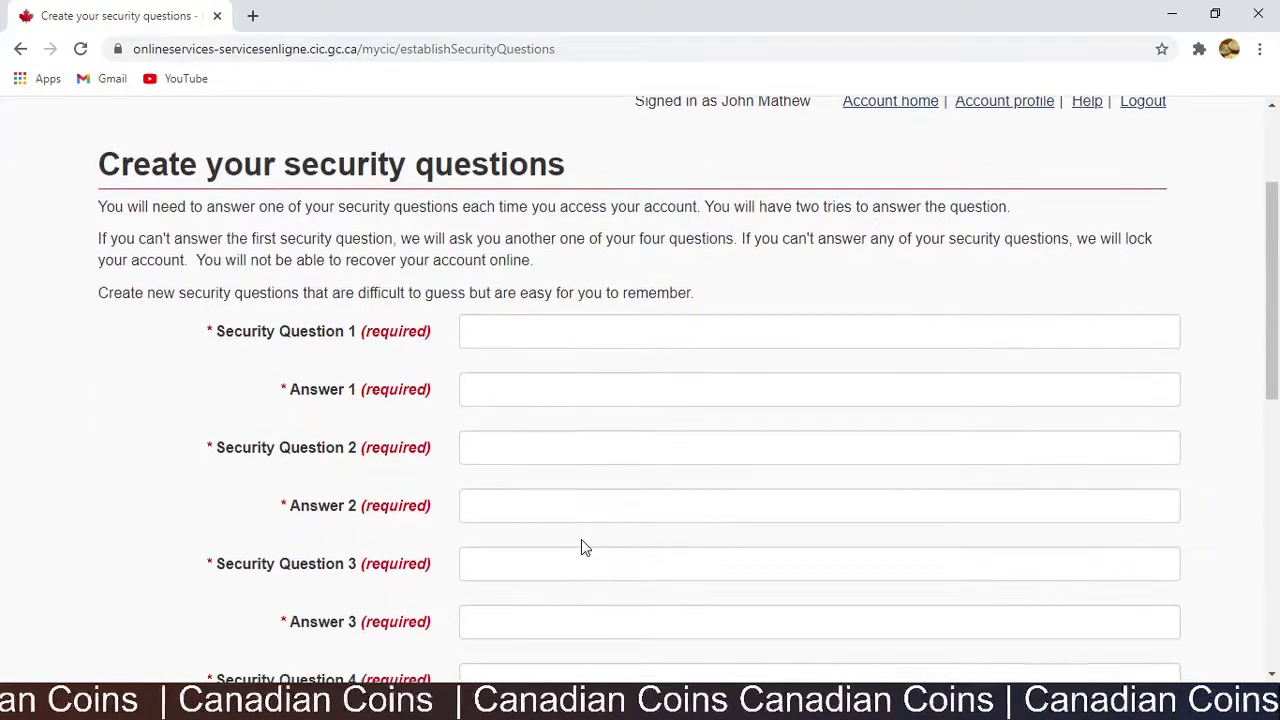
scroll(581, 545, down, 2)
scroll(581, 545, up, 1)
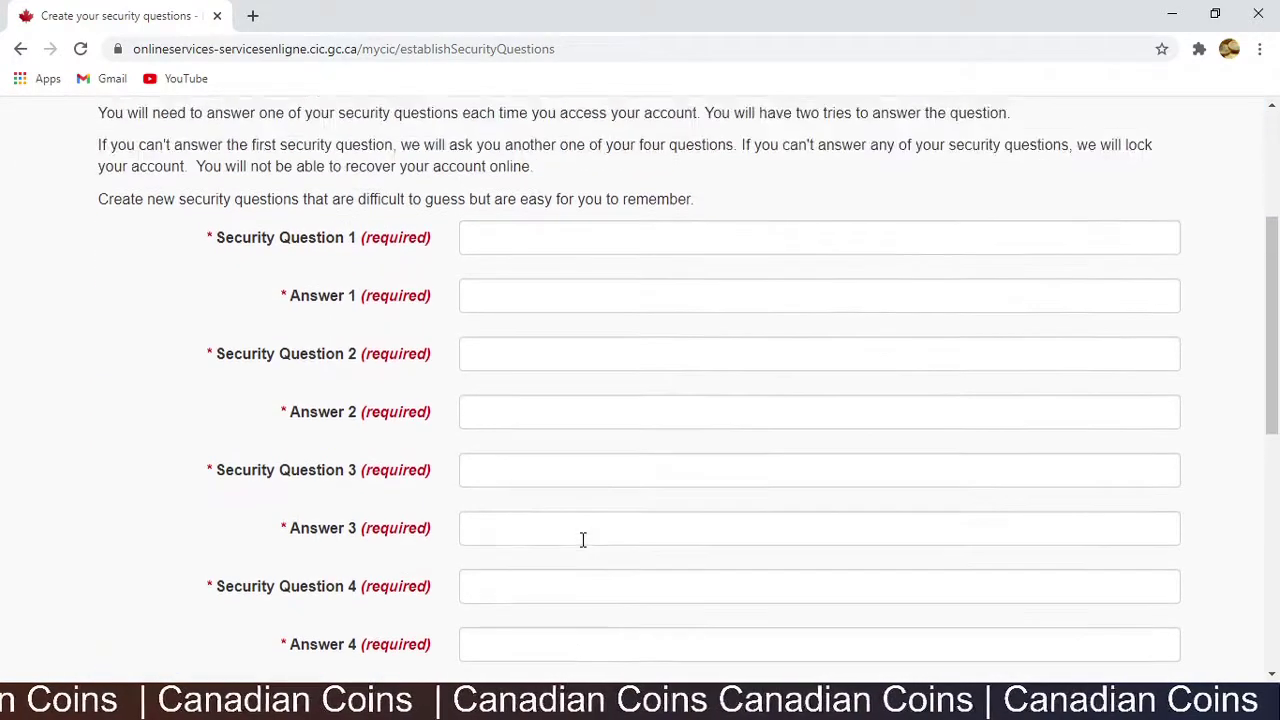
scroll(581, 539, up, 2)
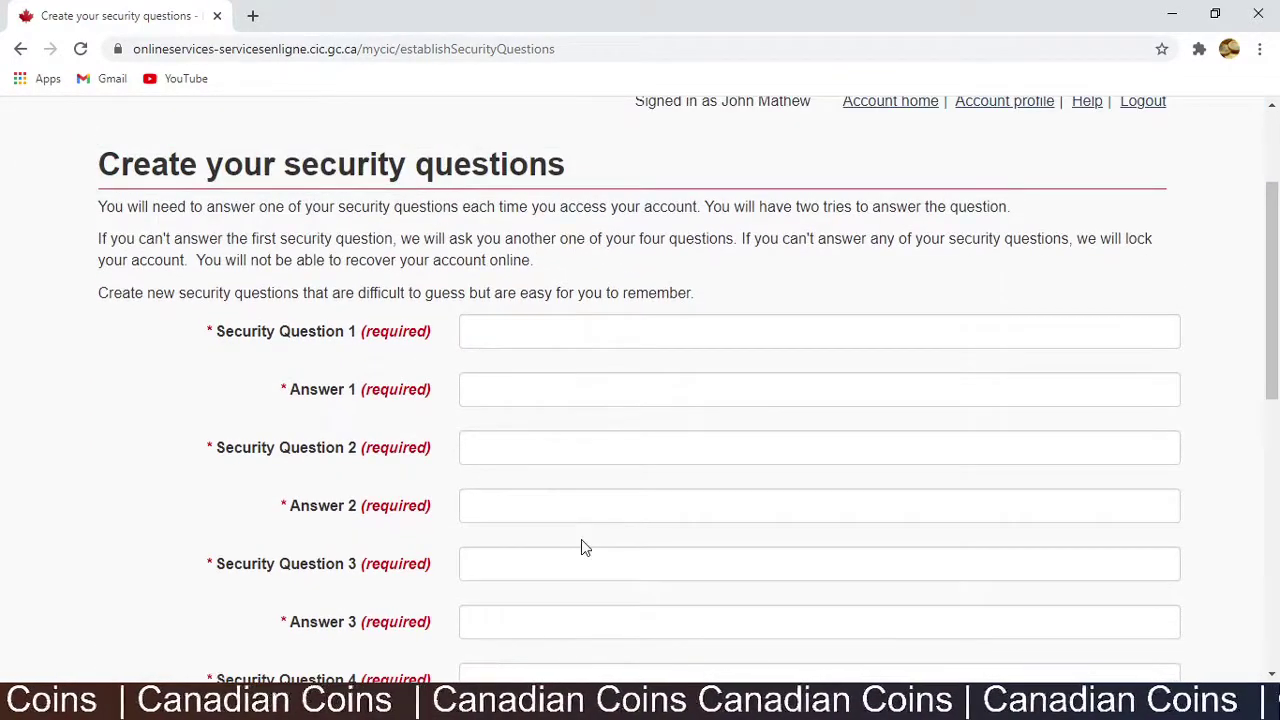
scroll(581, 539, down, 2)
scroll(507, 260, up, 1)
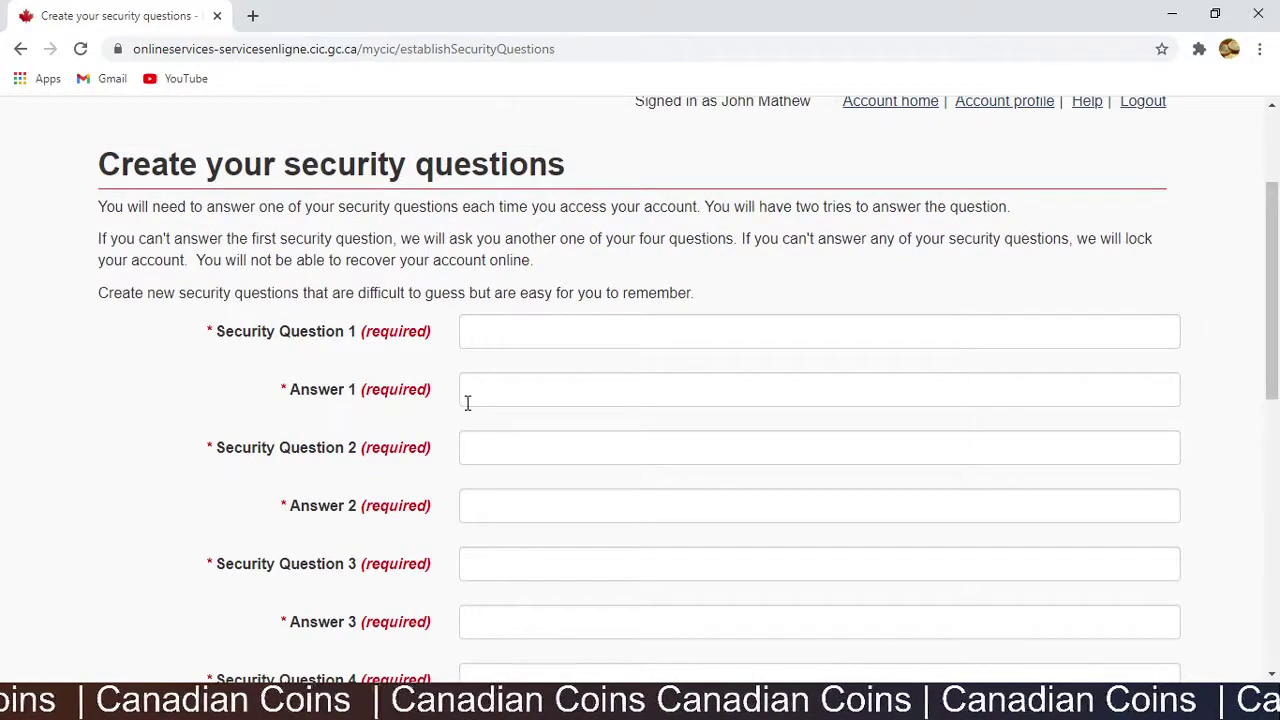
scroll(254, 547, down, 3)
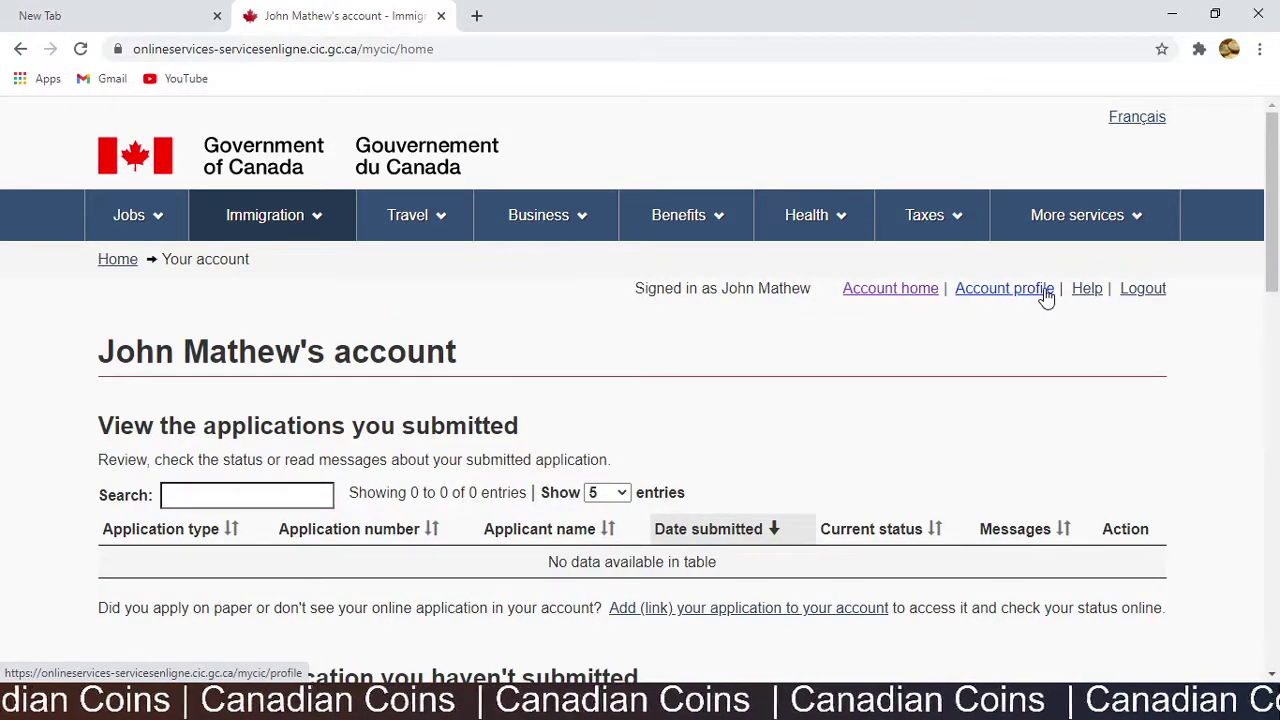
- Scroll down to Start an application and choose Apply to come to Canada
scroll(997, 314, down, 3)
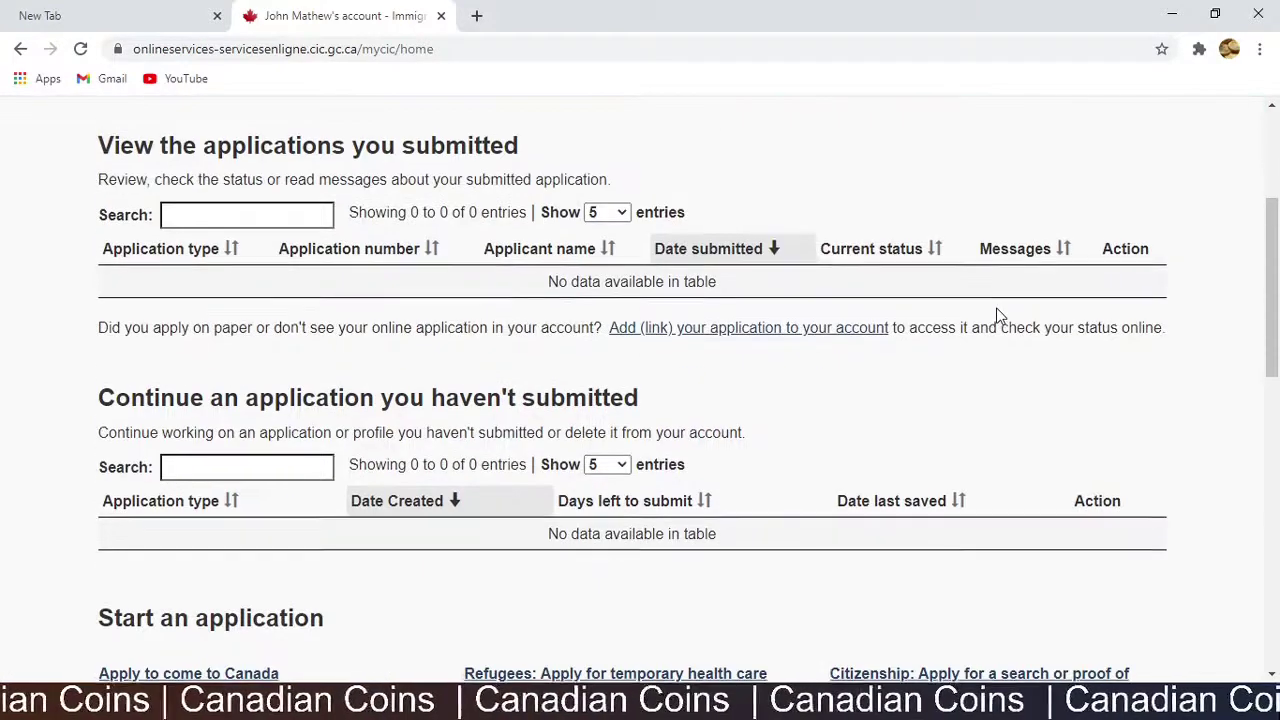
scroll(406, 334, up, 1)
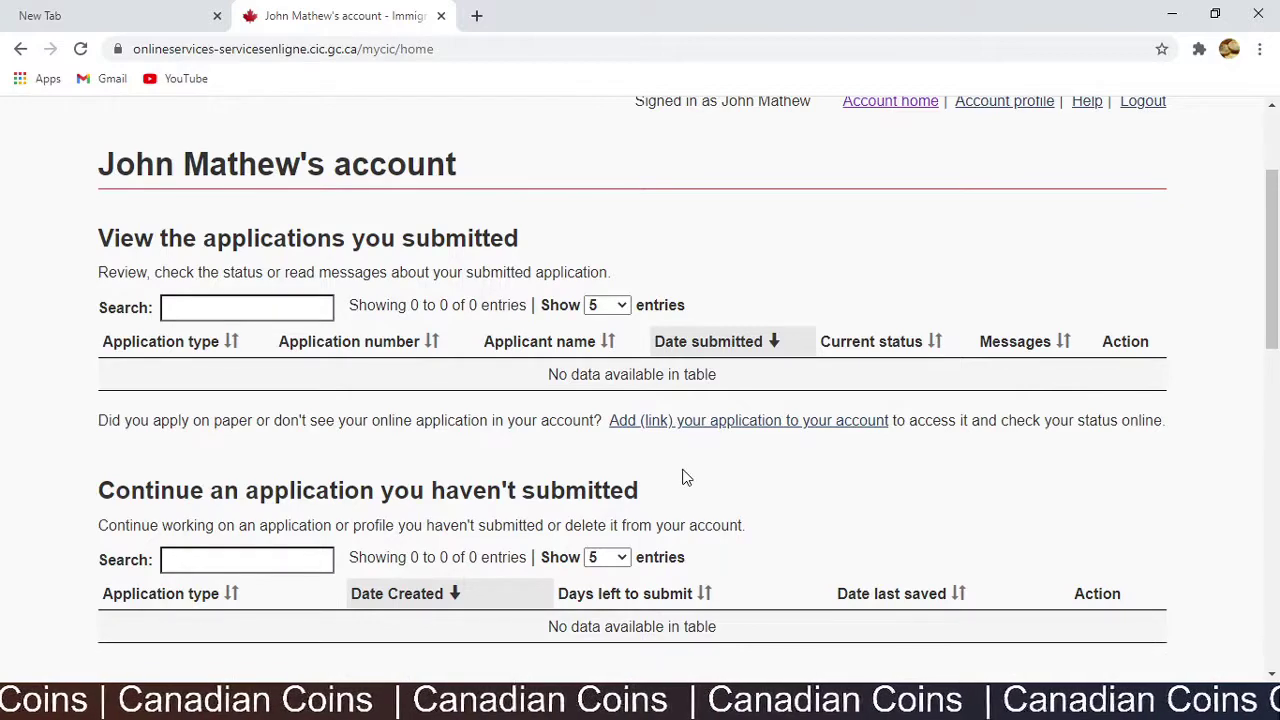
scroll(686, 477, down, 3)
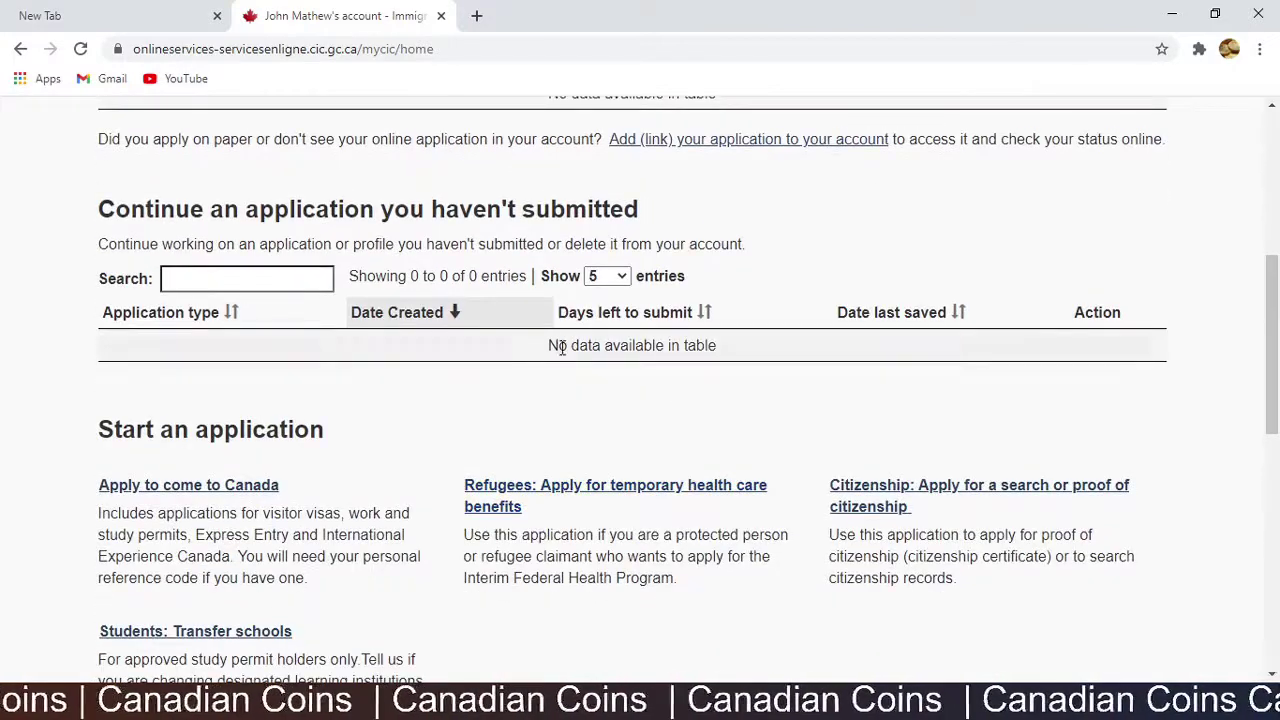
scroll(562, 347, down, 2)
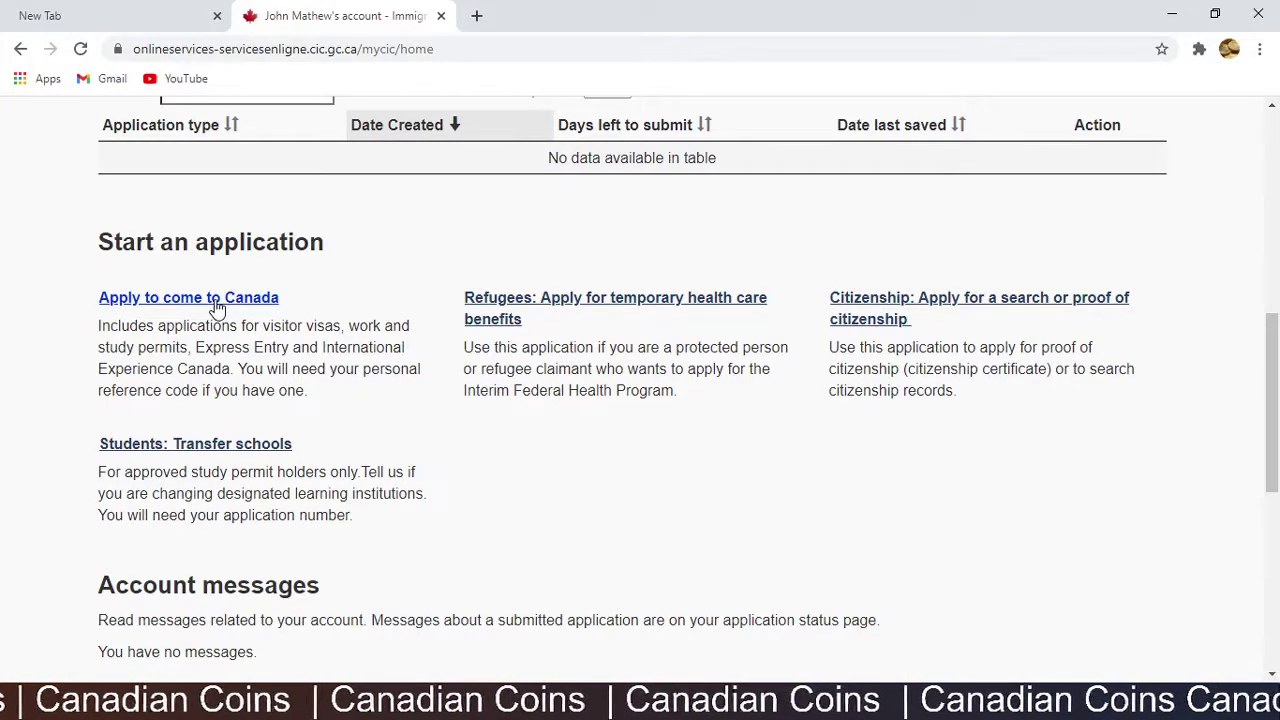
click(216, 300)
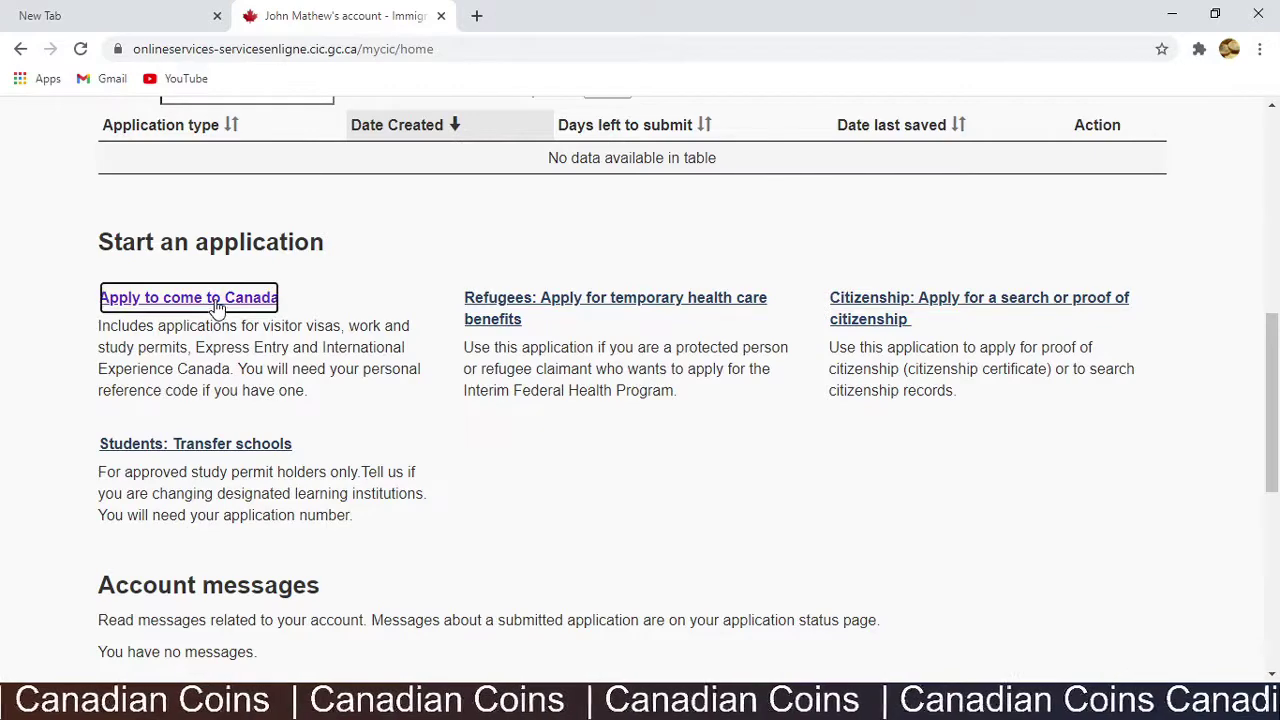
- Choose Visitor visa, study and/or work permit on the Personal checklist page, without a reference code
scroll(250, 330, down, 4)
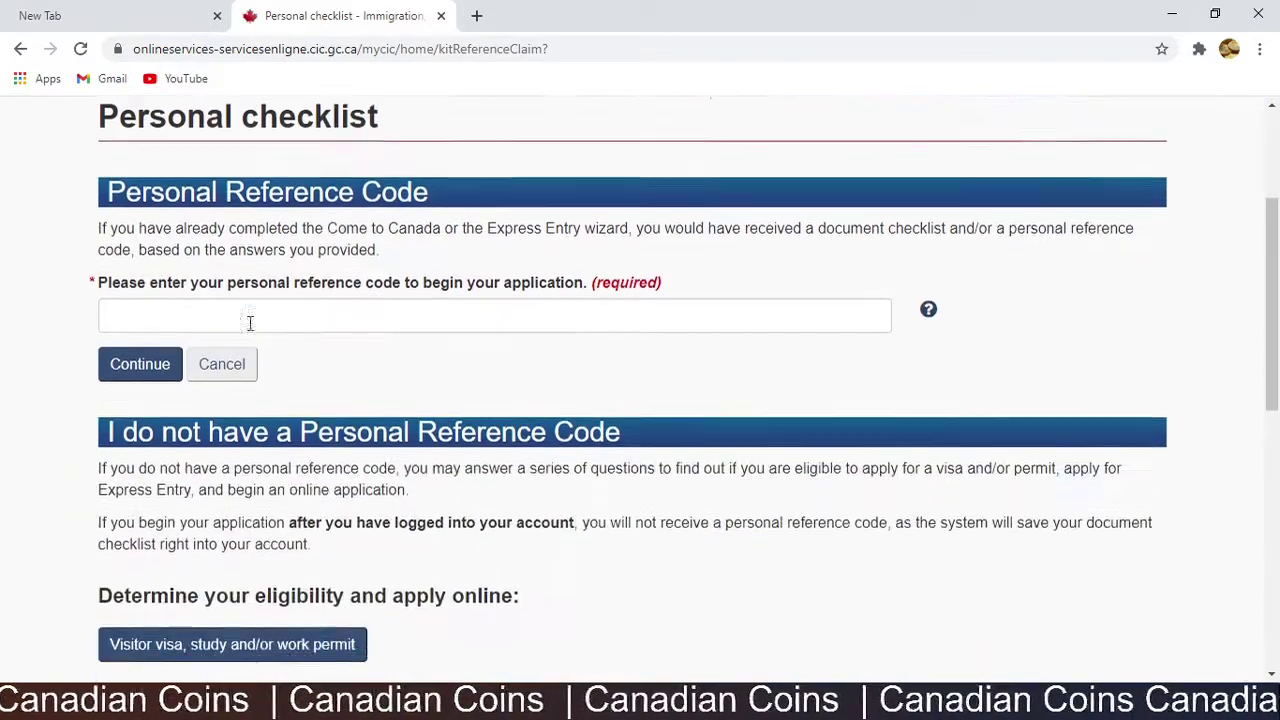
scroll(218, 265, up, 2)
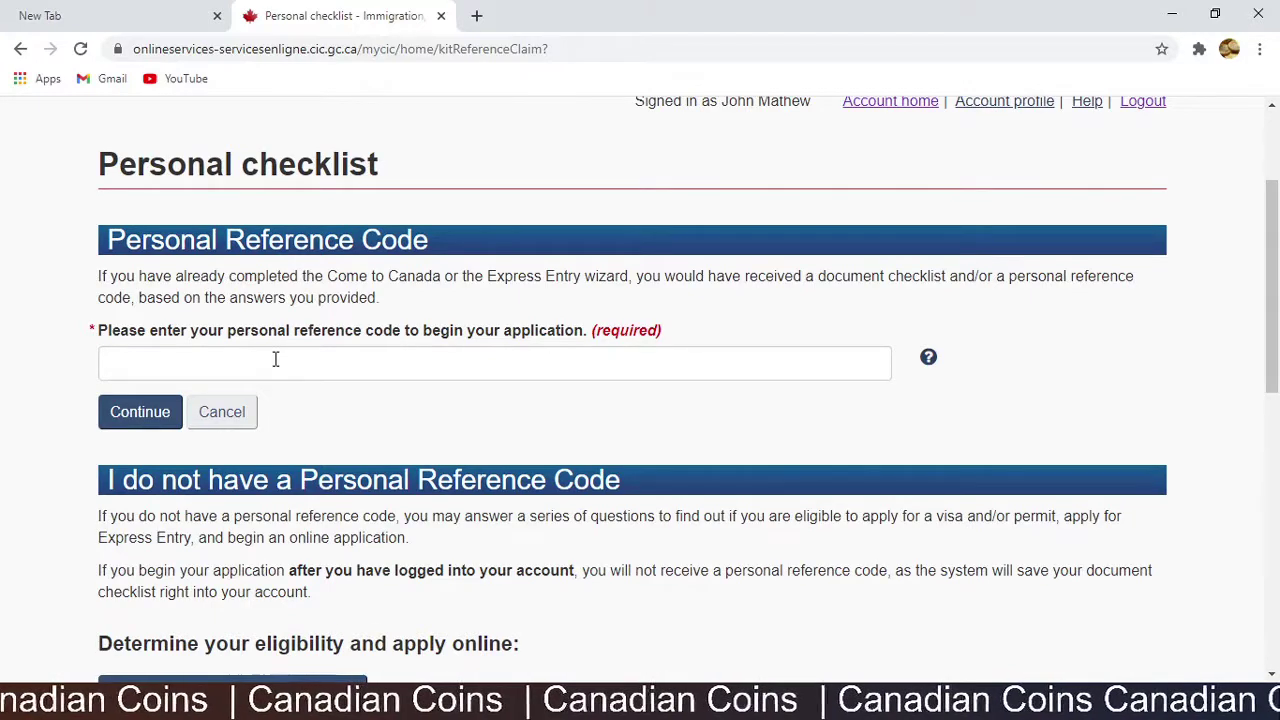
scroll(275, 360, down, 1)
scroll(271, 371, down, 1)
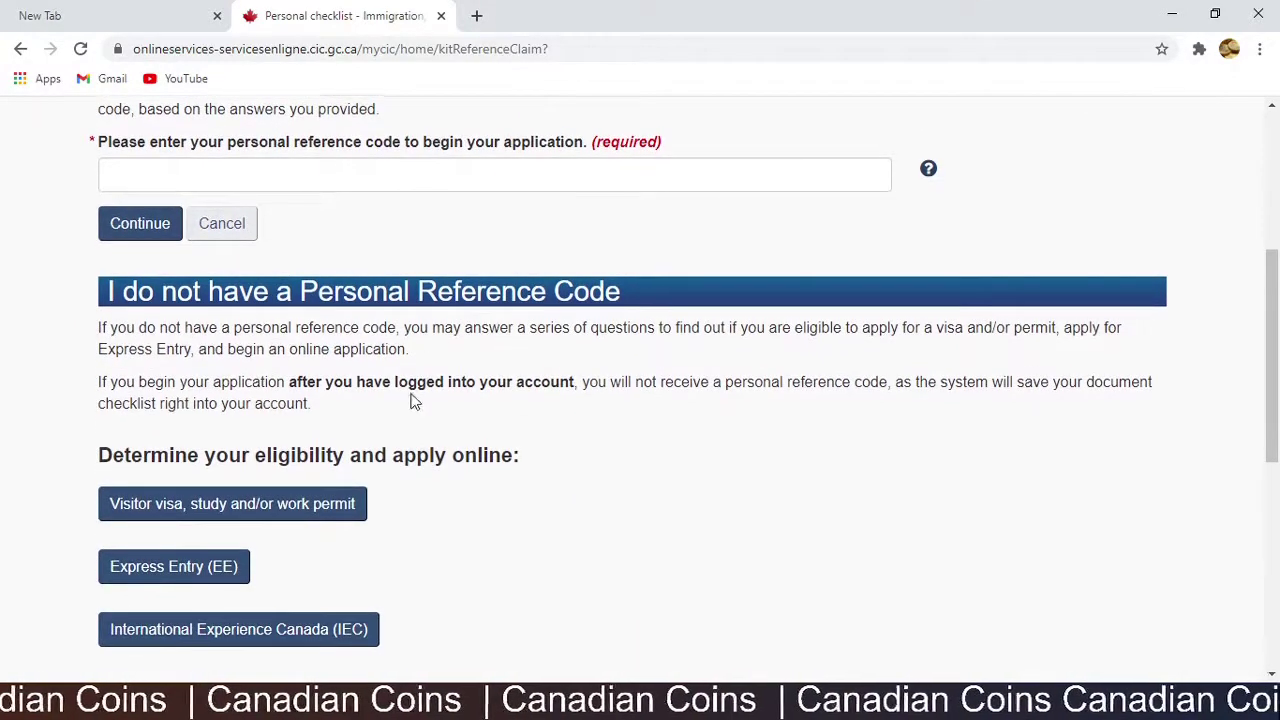
scroll(228, 393, down, 2)
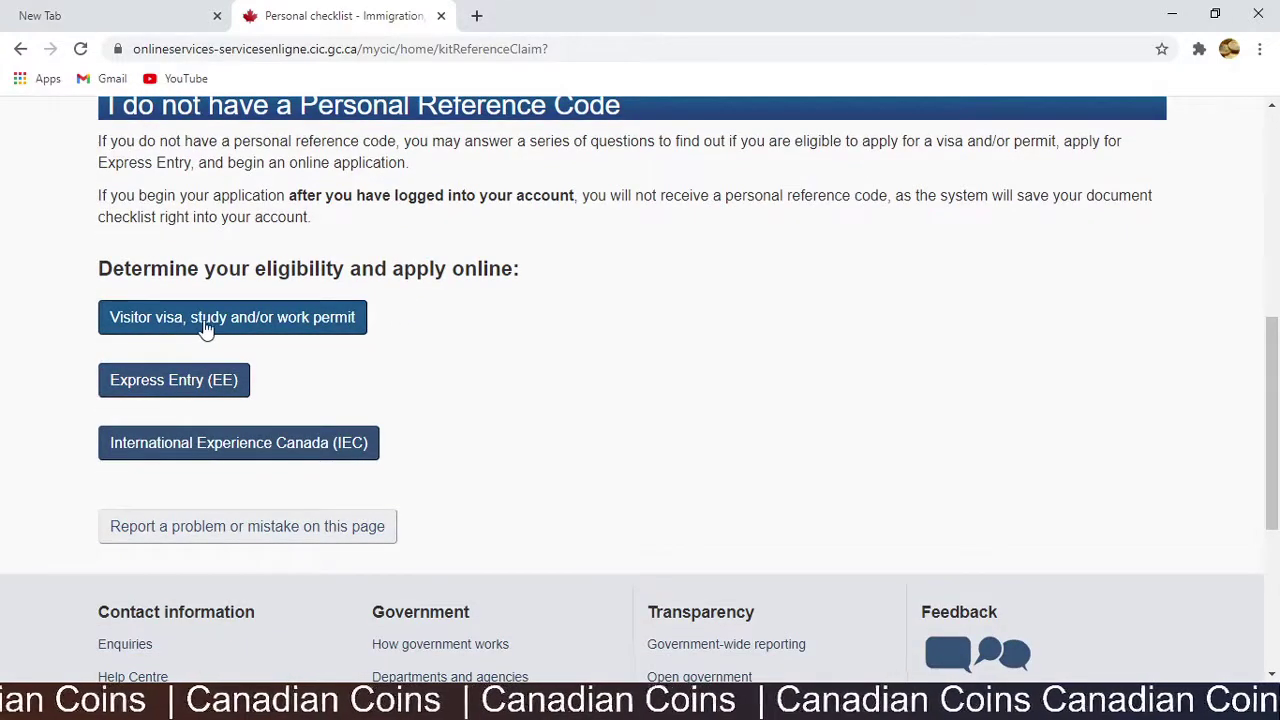
click(300, 327)
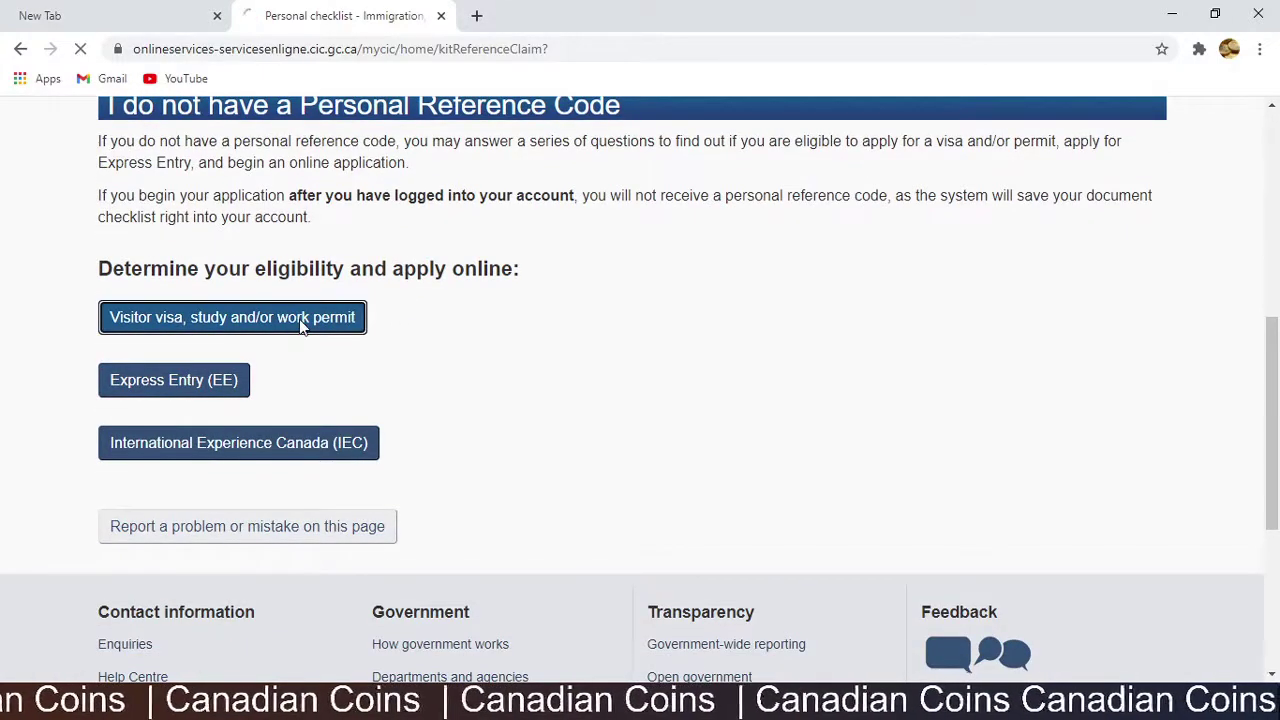
scroll(300, 327, down, 2)
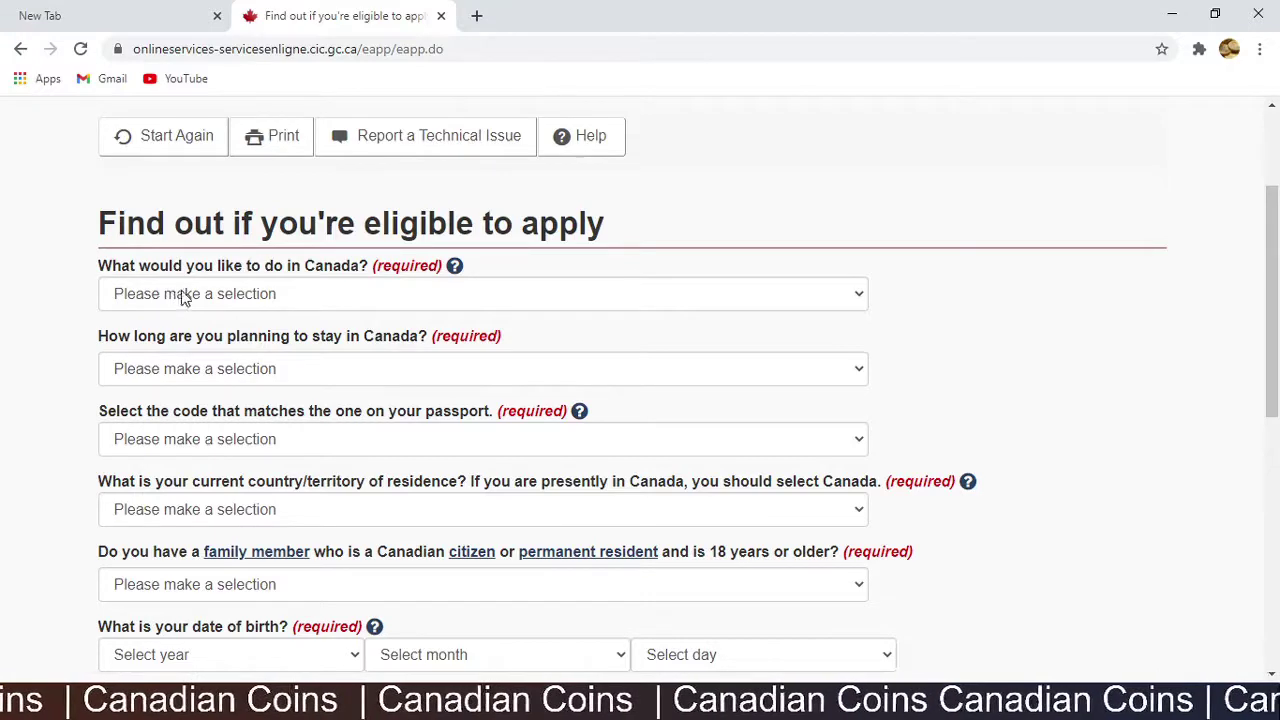
- Choose Work as the purpose in Canada and a temporary stay of more than 6 months
click(243, 300)
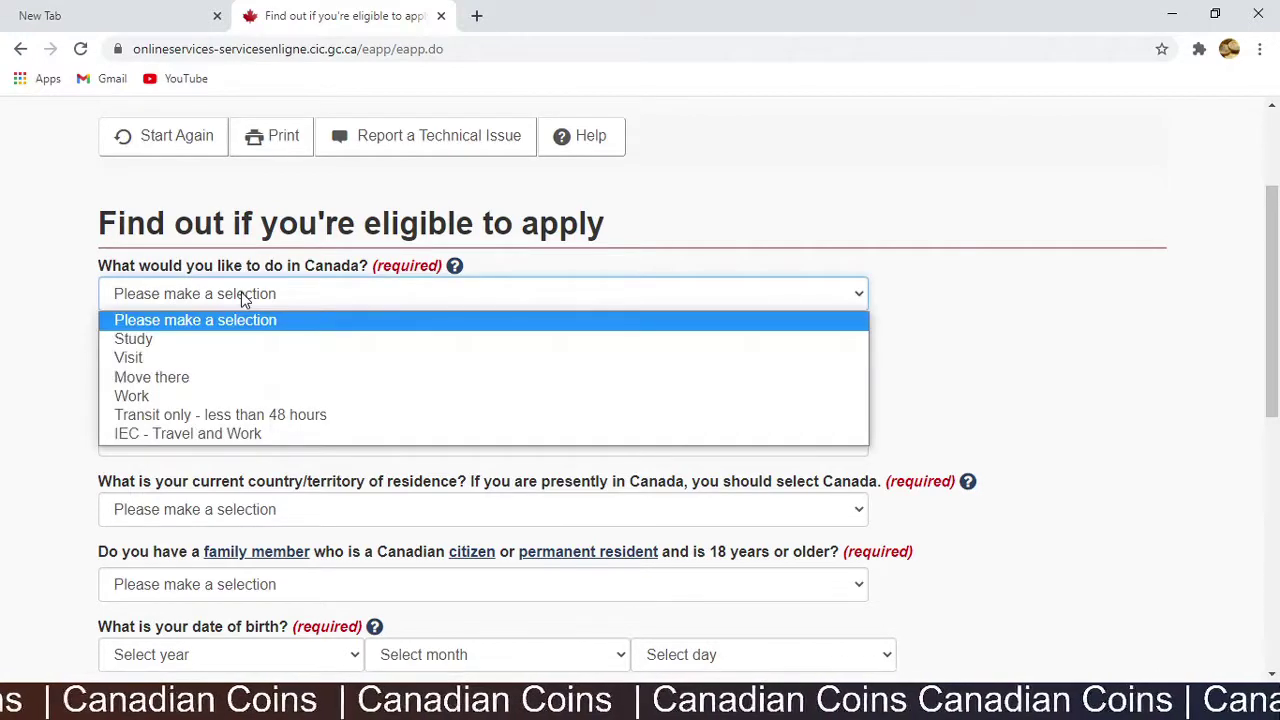
click(218, 397)
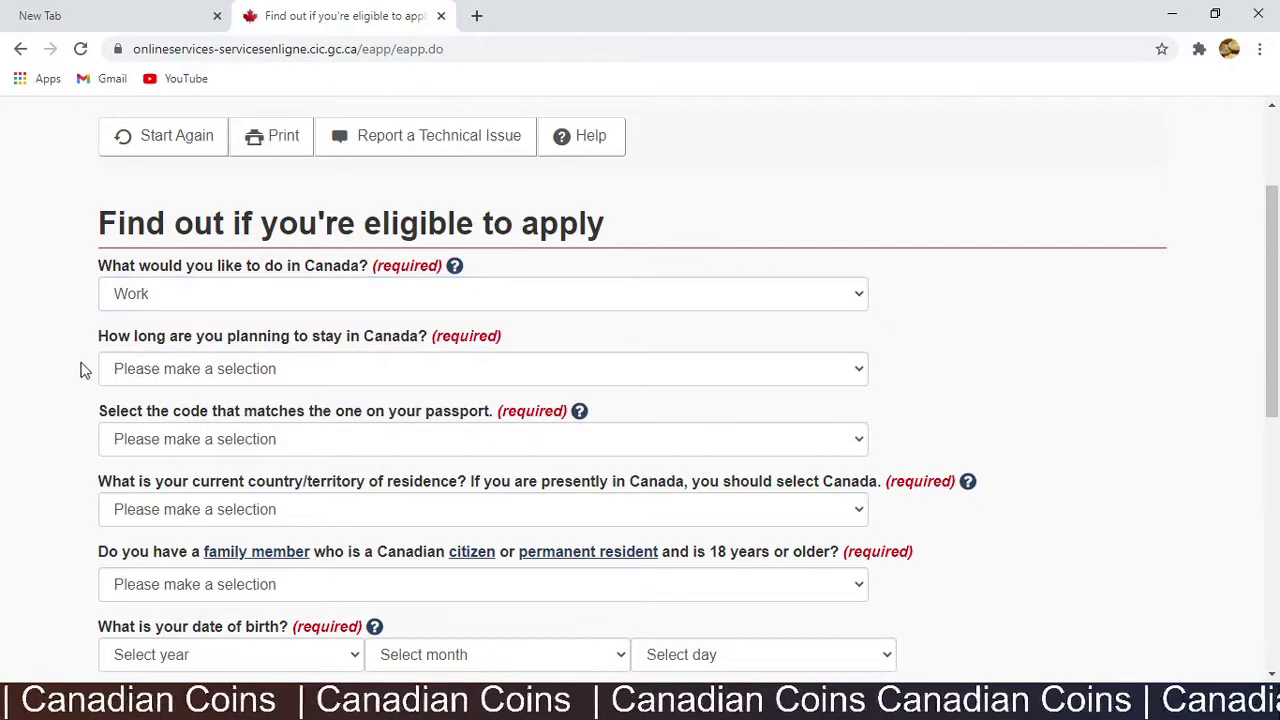
click(155, 372)
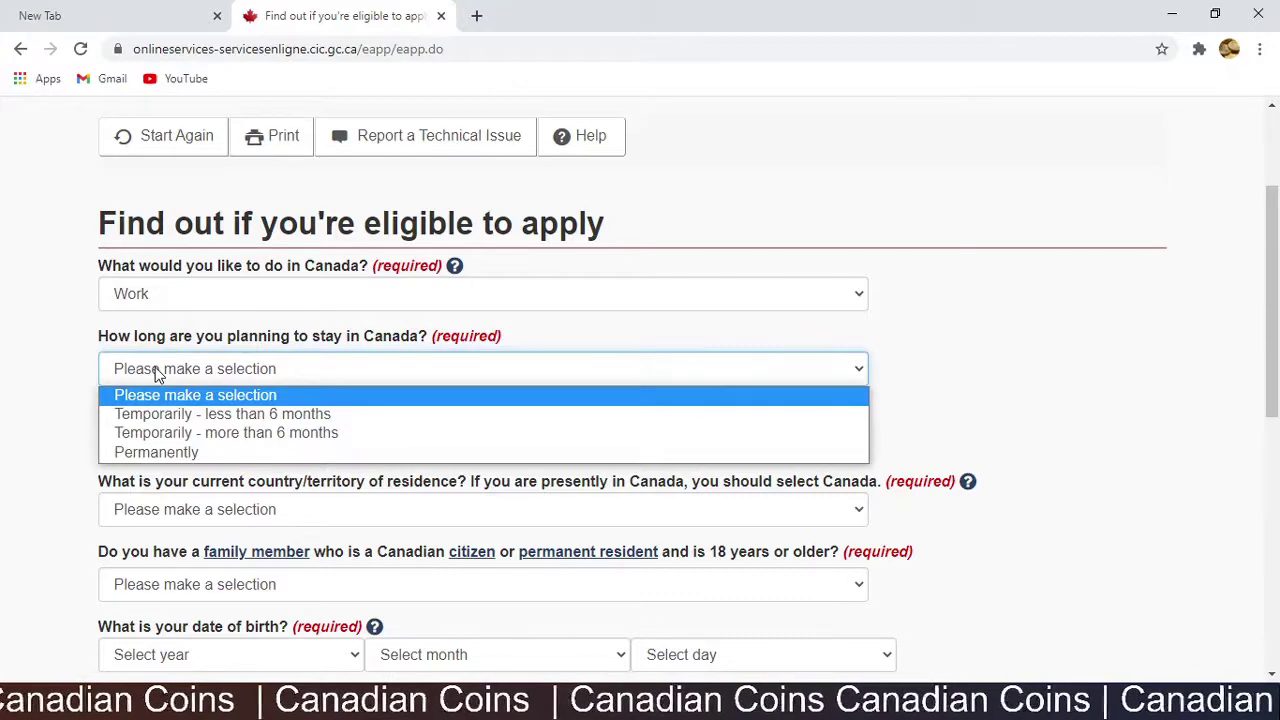
click(218, 433)
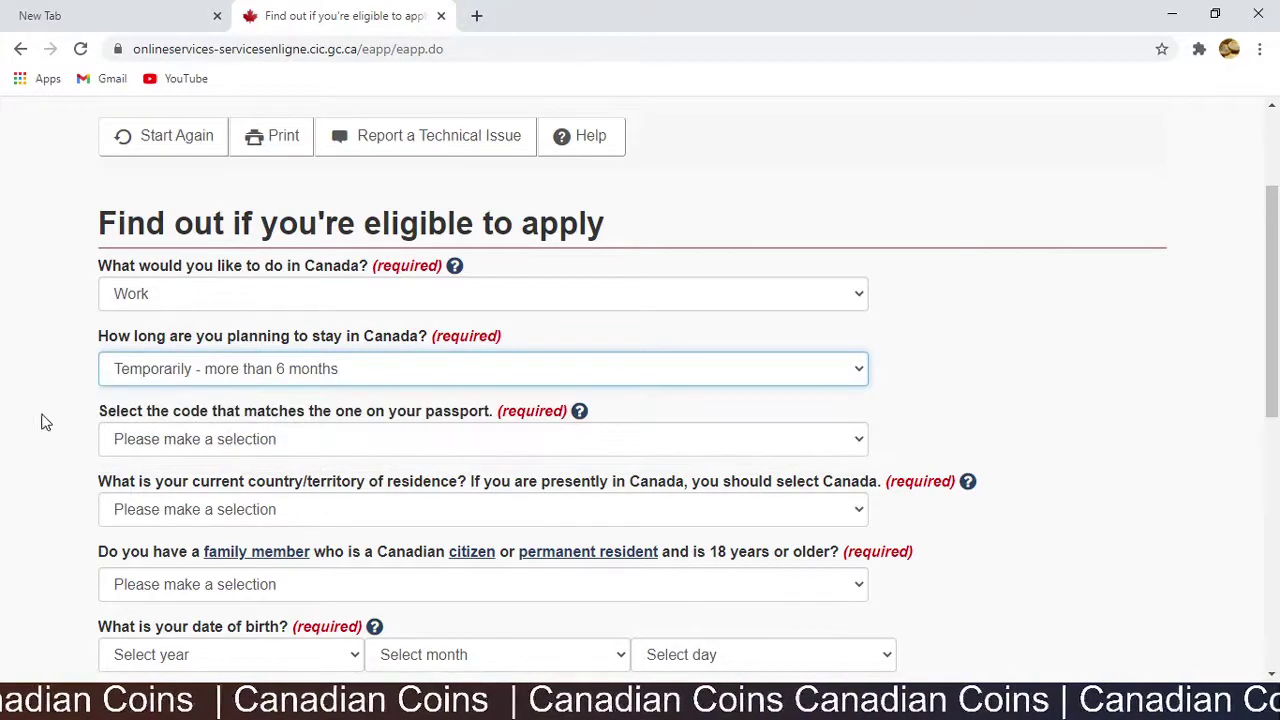
scroll(40, 418, down, 1)
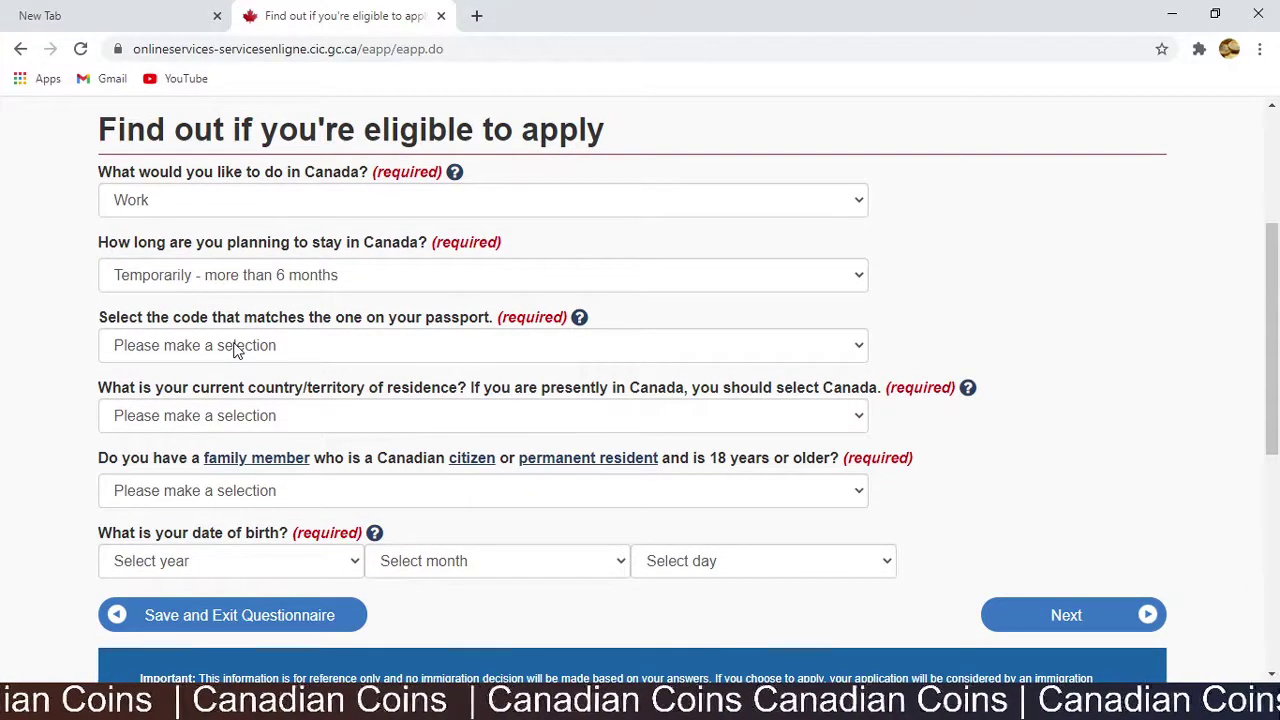
- Select IND (India) as the passport country code
click(236, 350)
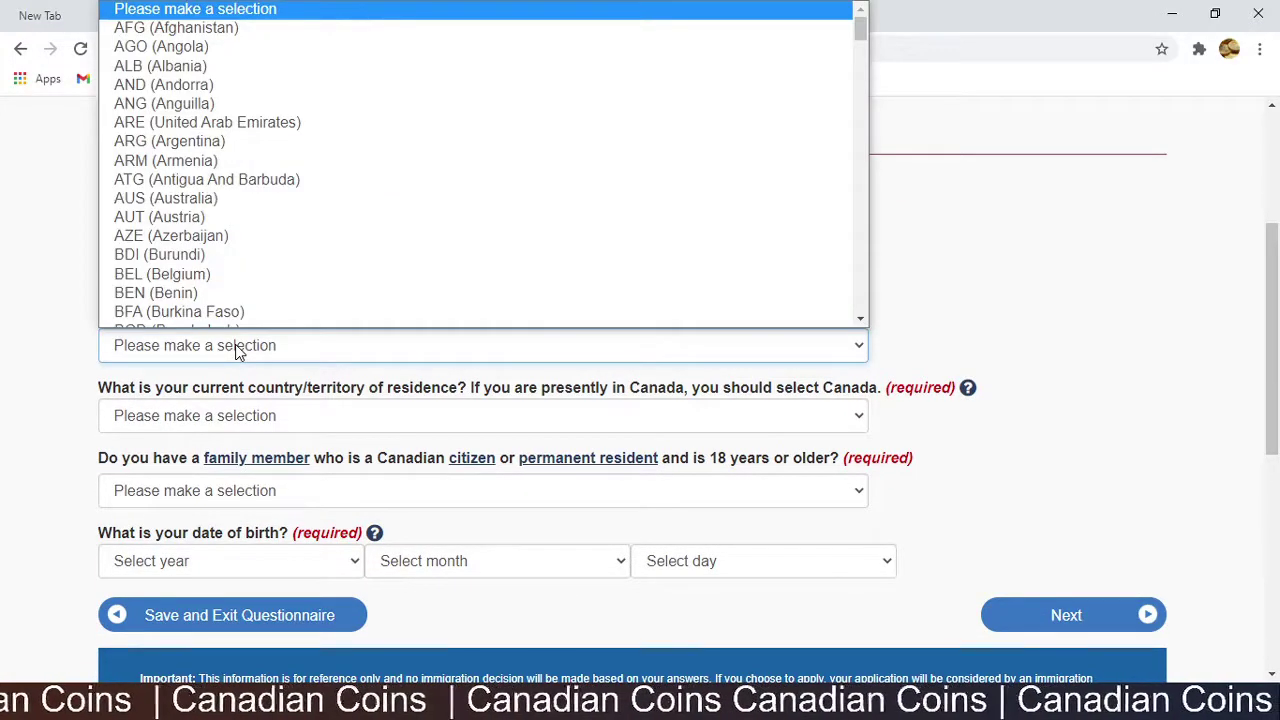
key(i)
key(n)
scroll(206, 317, down, 1)
click(205, 317)
click(377, 345)
key(Escape)
key(Up)
key(Up)
click(50, 318)
scroll(63, 346, down, 1)
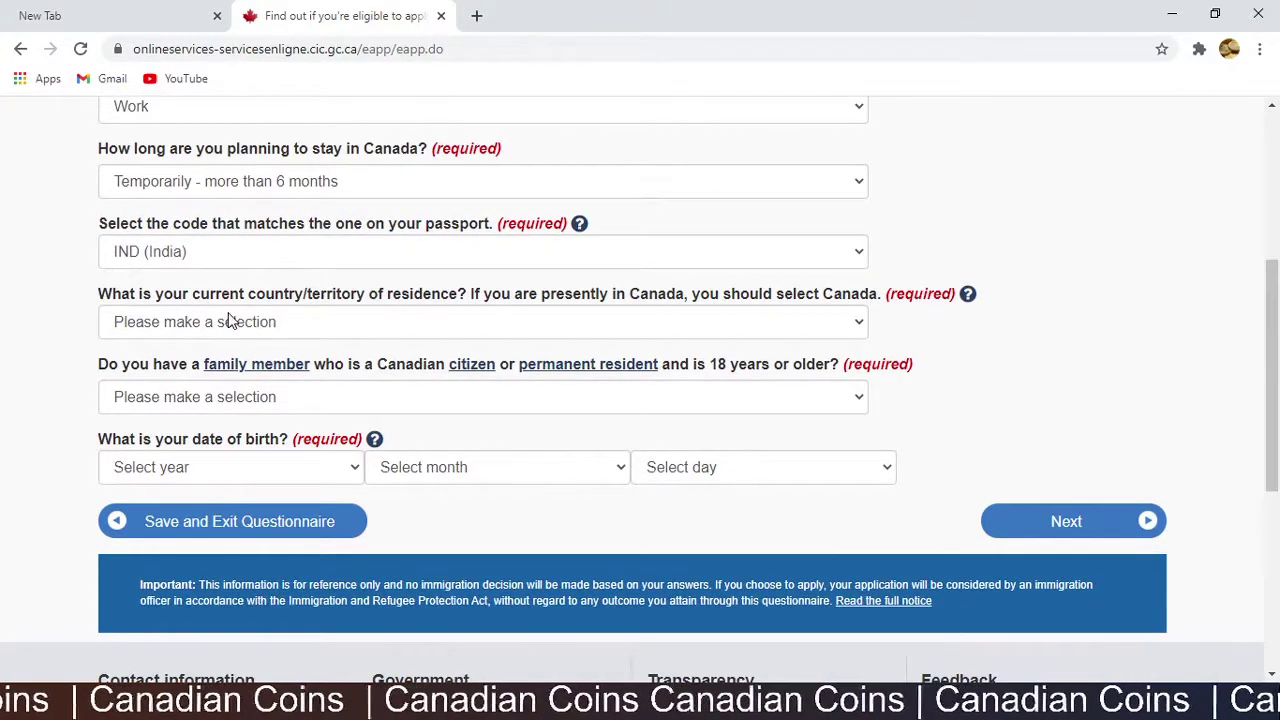
- Set the country of residence to Canada and answer No to having a Canadian family member
click(426, 322)
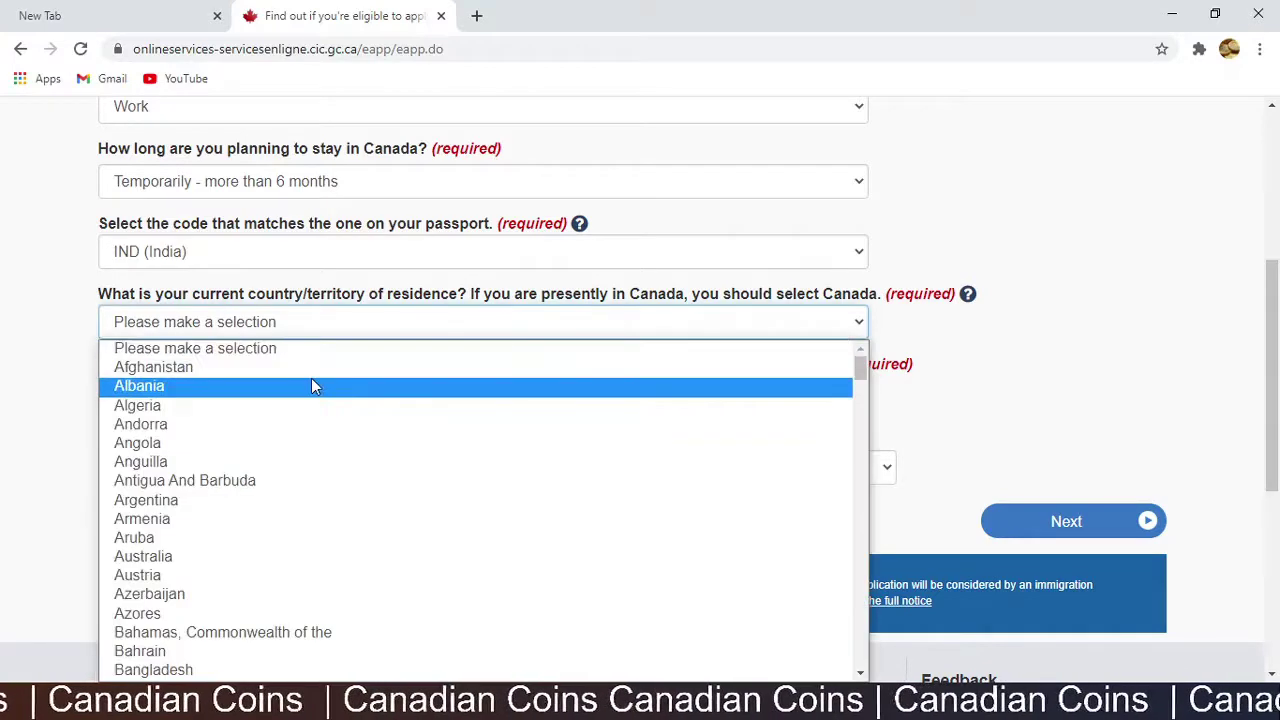
key(c)
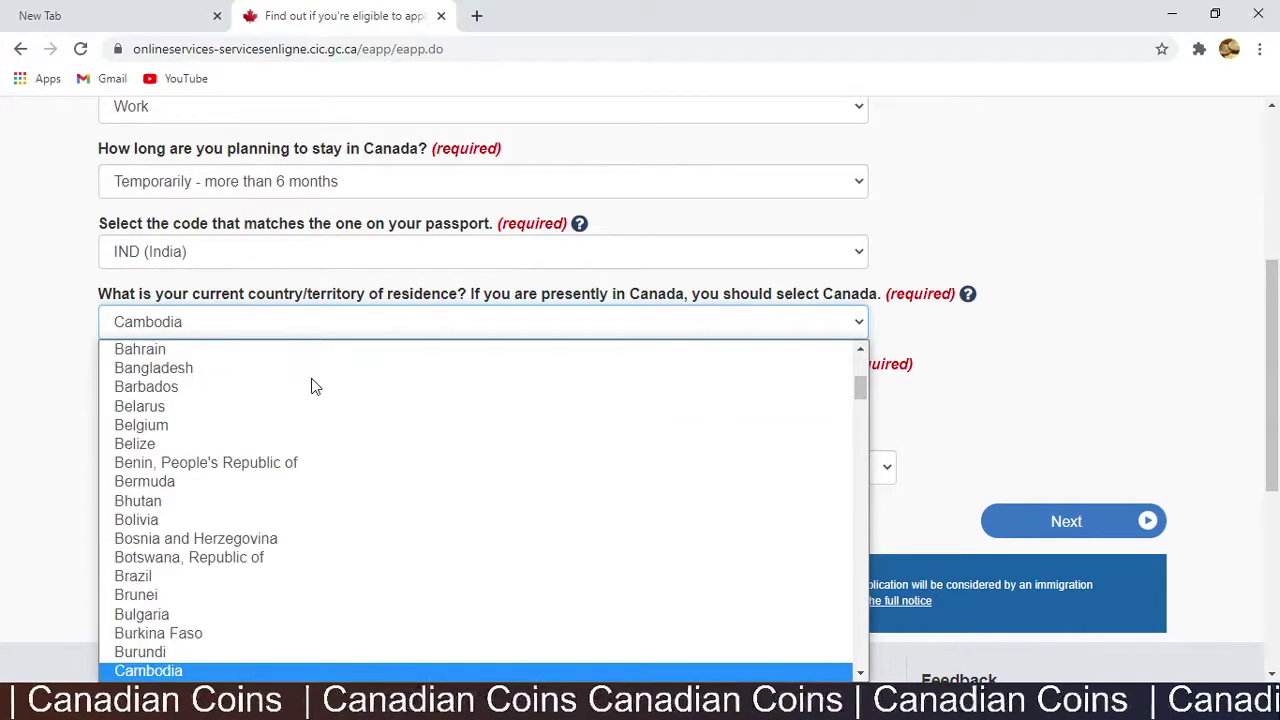
scroll(170, 460, down, 4)
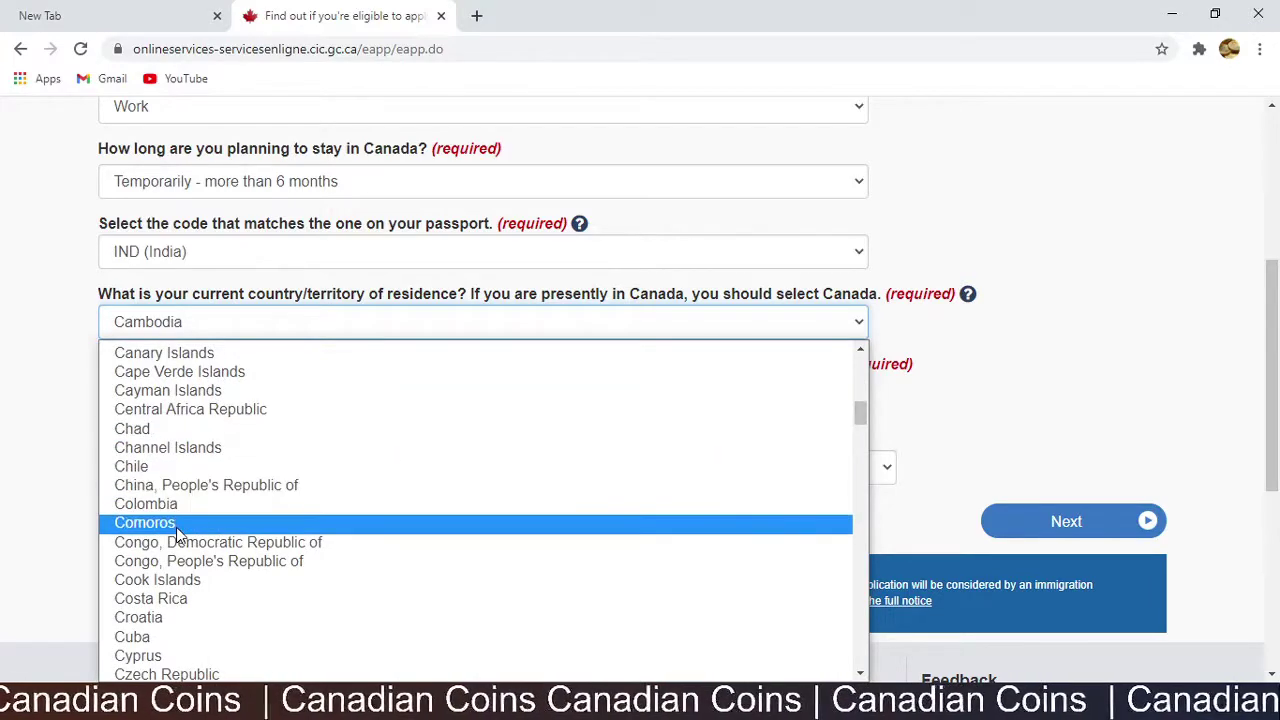
scroll(177, 531, up, 3)
click(177, 523)
click(46, 433)
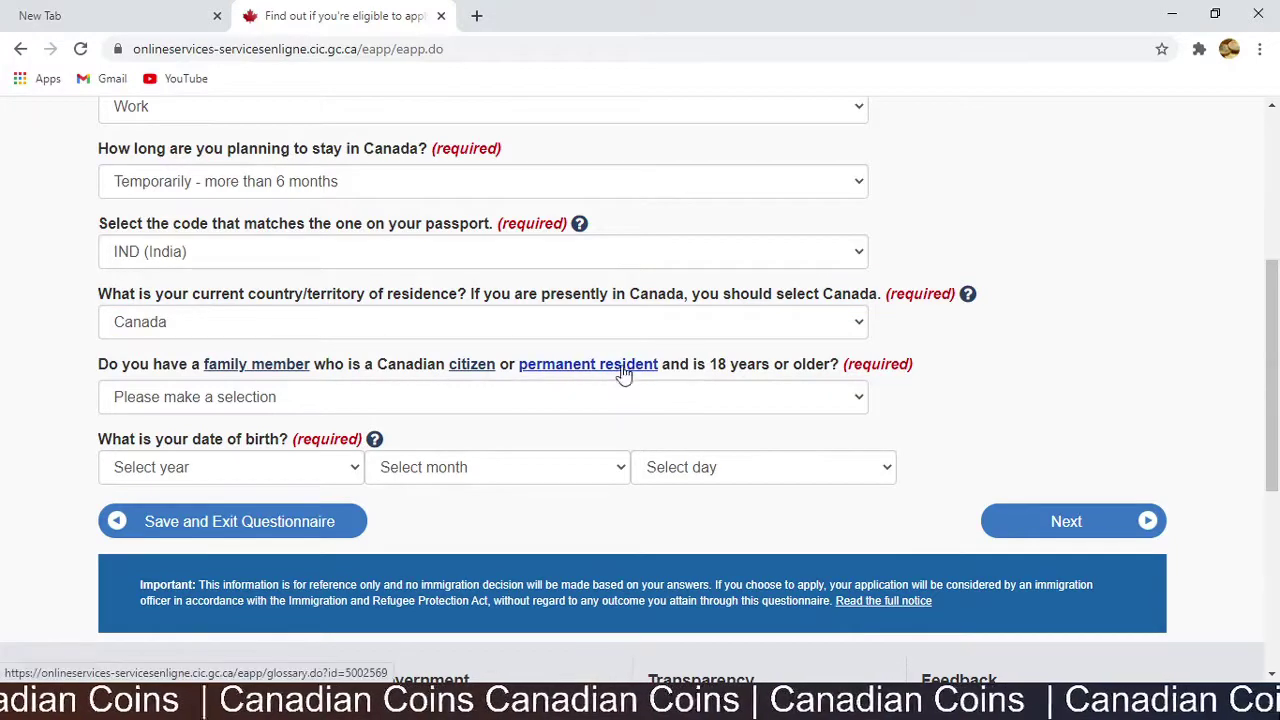
click(575, 400)
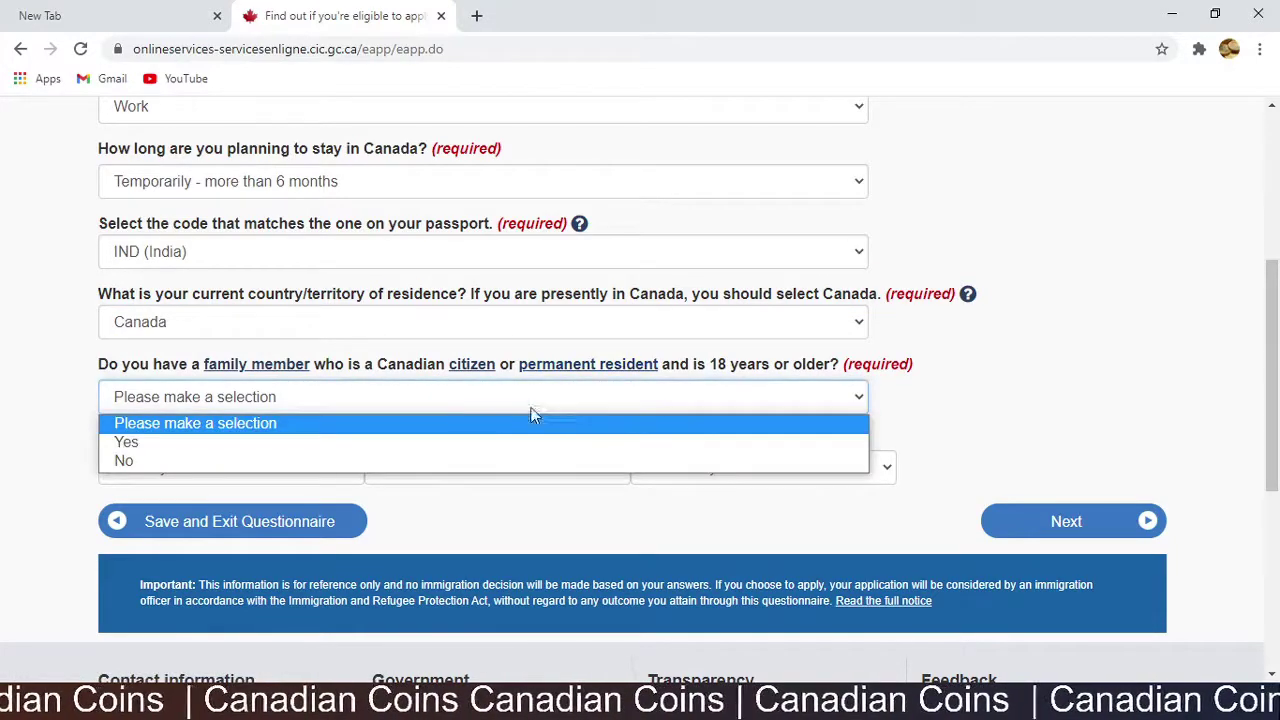
click(376, 460)
click(40, 470)
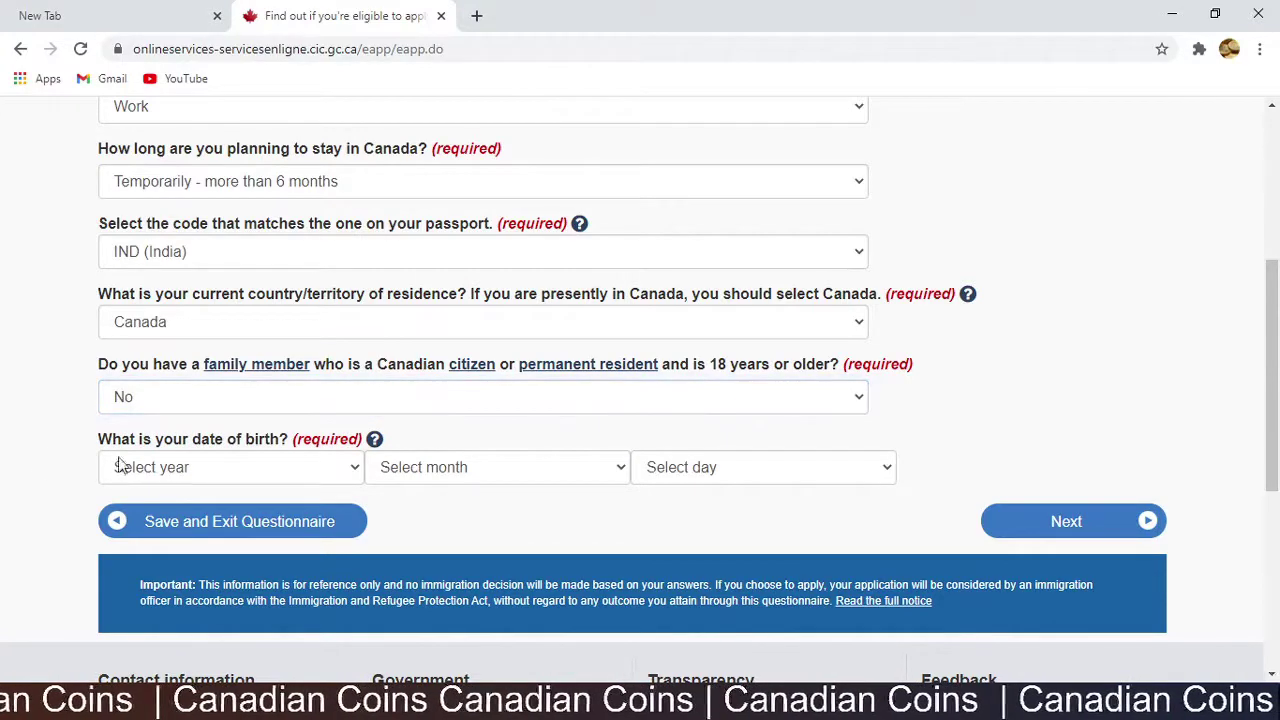
- Enter the birth date 1998, July, 15 and submit the answers
click(271, 481)
scroll(191, 228, up, 1)
scroll(194, 232, down, 10)
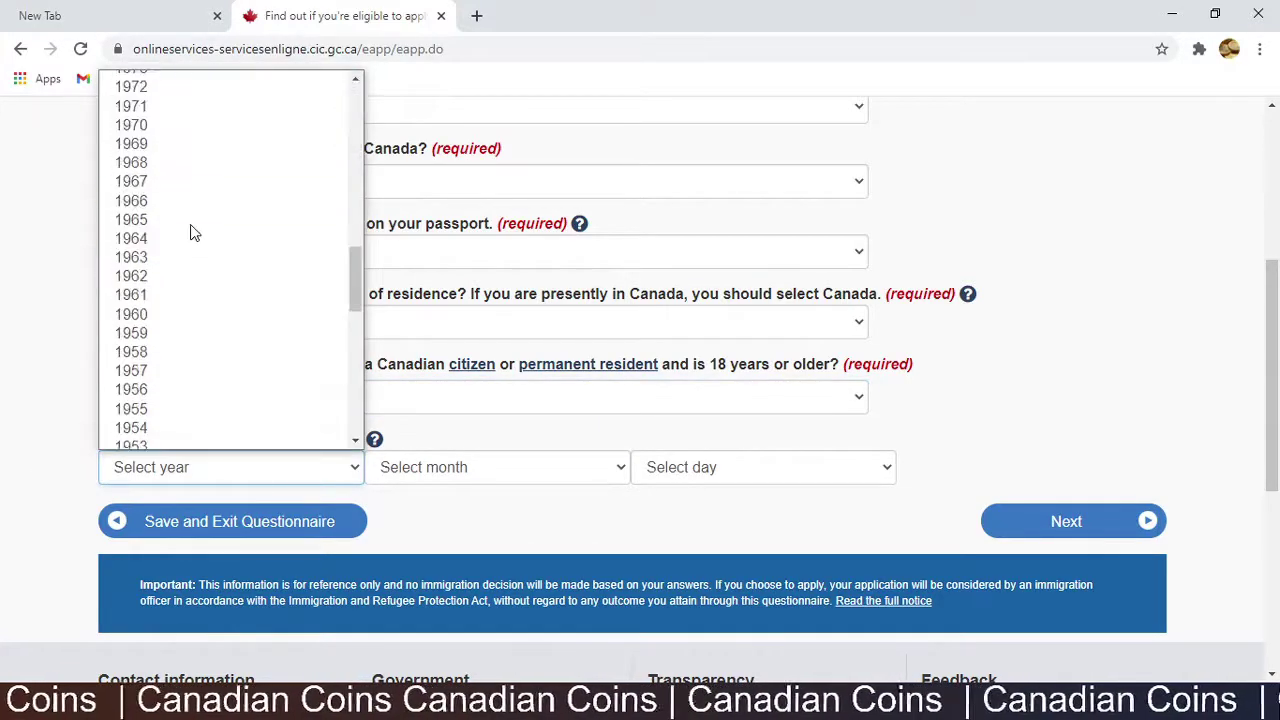
scroll(171, 330, down, 6)
scroll(160, 290, up, 4)
scroll(160, 254, down, 6)
scroll(160, 305, up, 10)
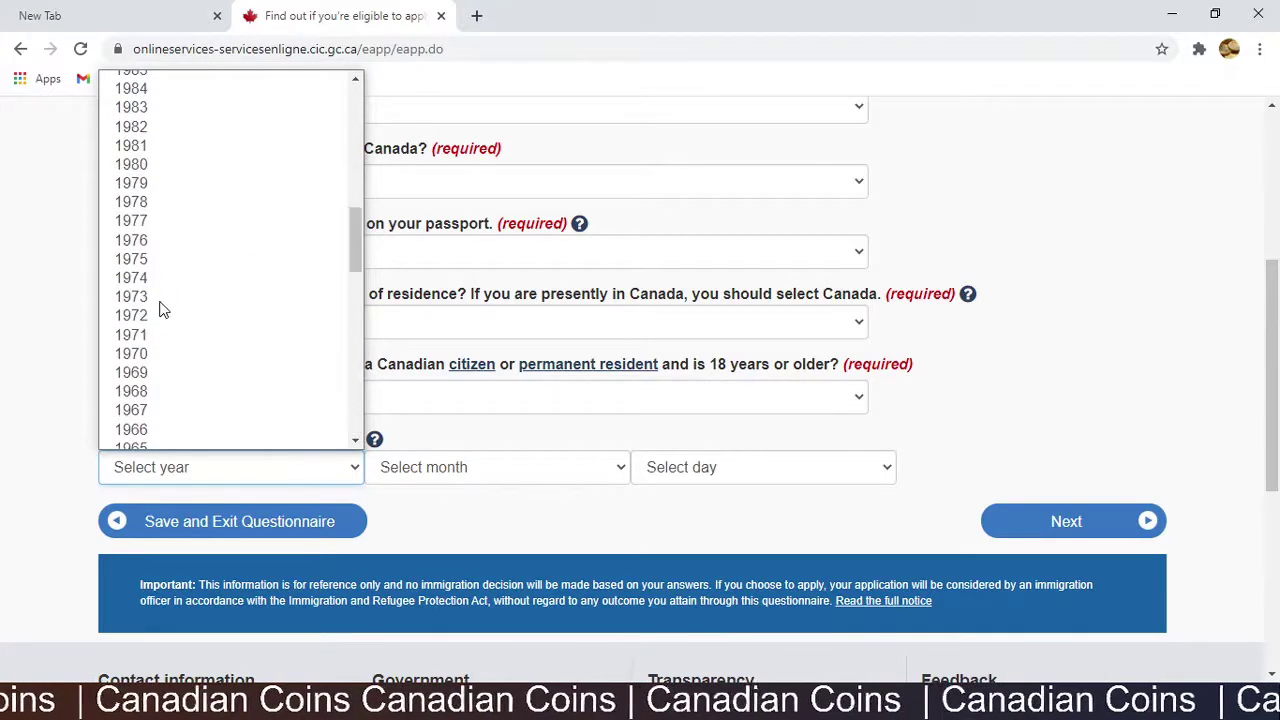
scroll(160, 295, up, 4)
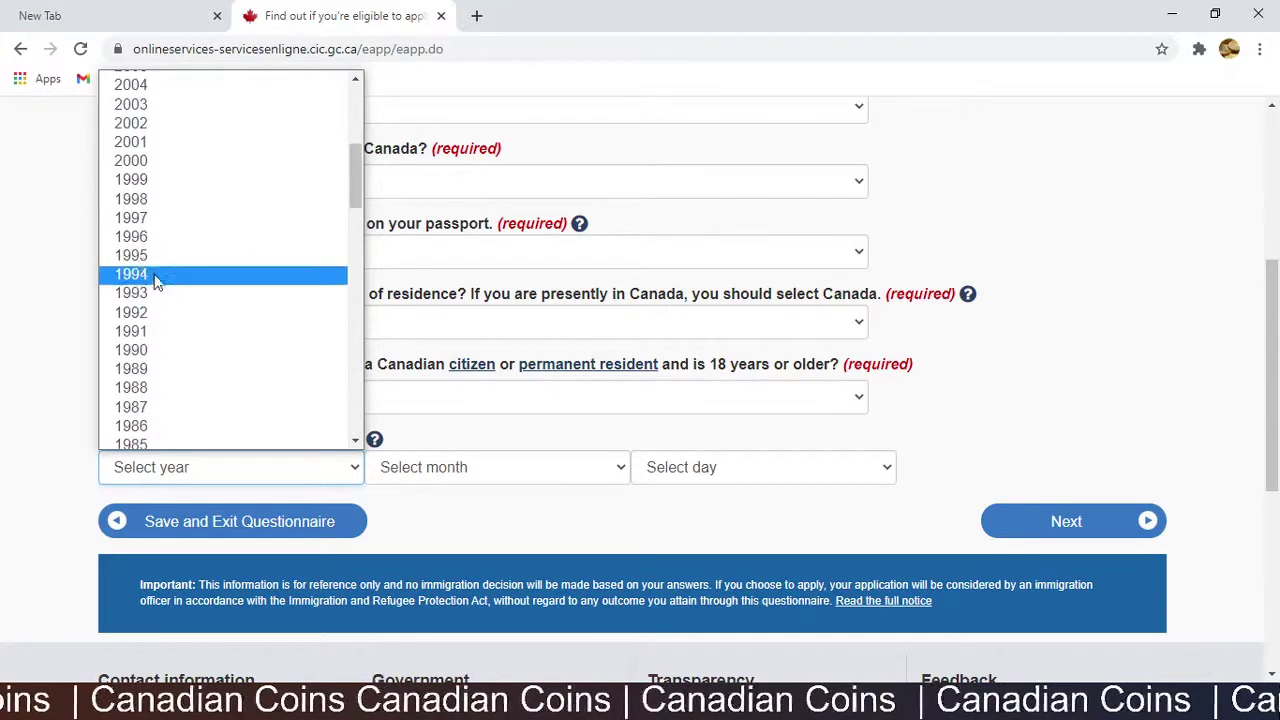
click(145, 200)
click(450, 470)
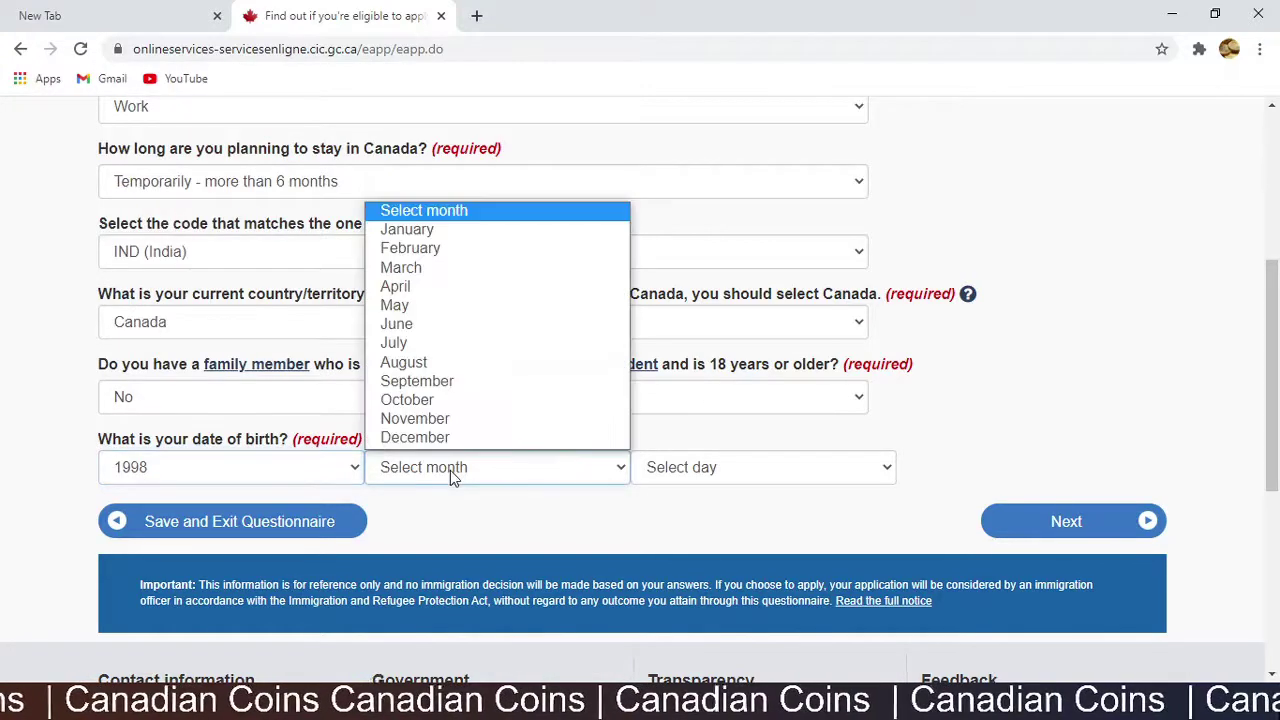
click(435, 345)
click(786, 471)
scroll(714, 283, down, 1)
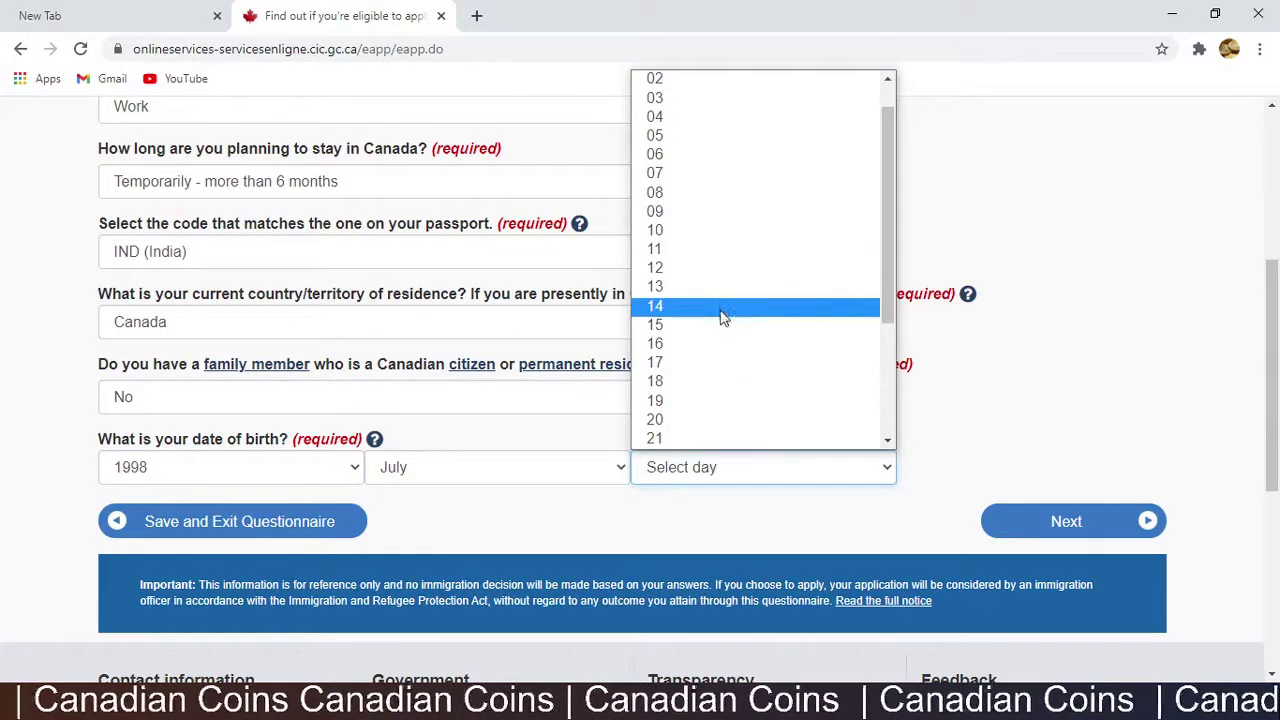
click(722, 322)
click(1088, 528)
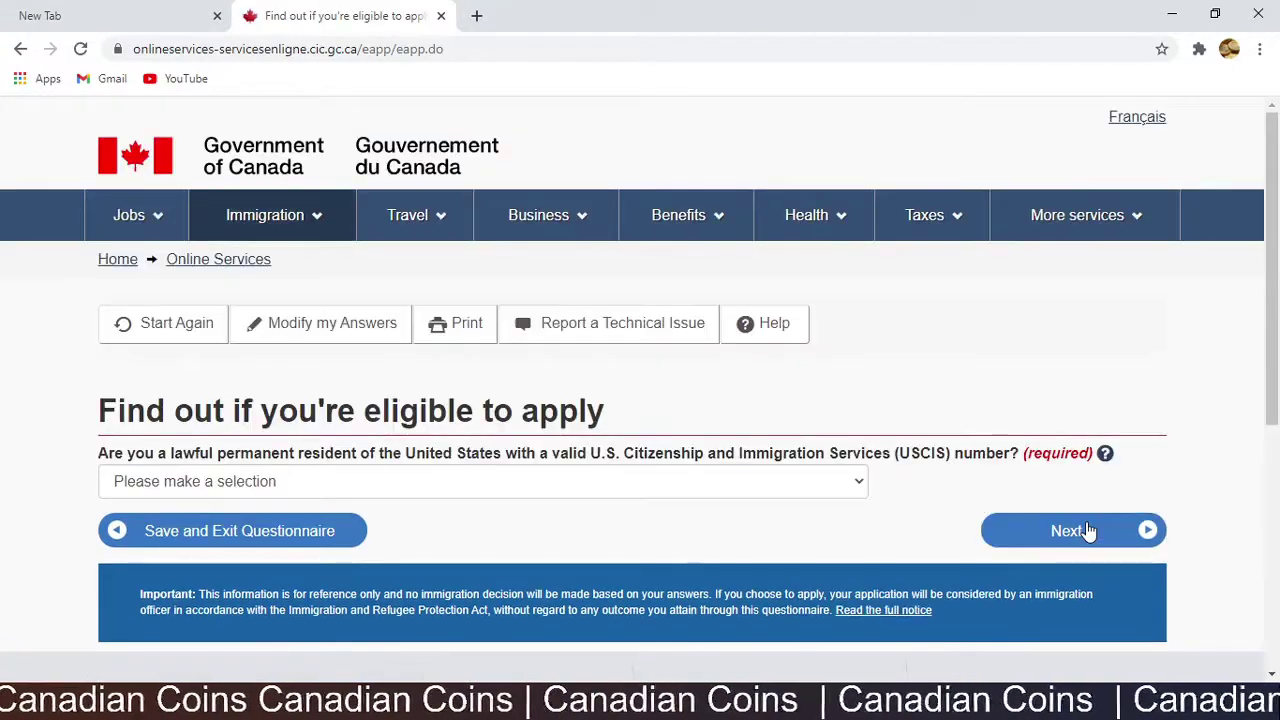
- Answer No to the USCIS lawful permanent resident question and continue
scroll(443, 377, down, 1)
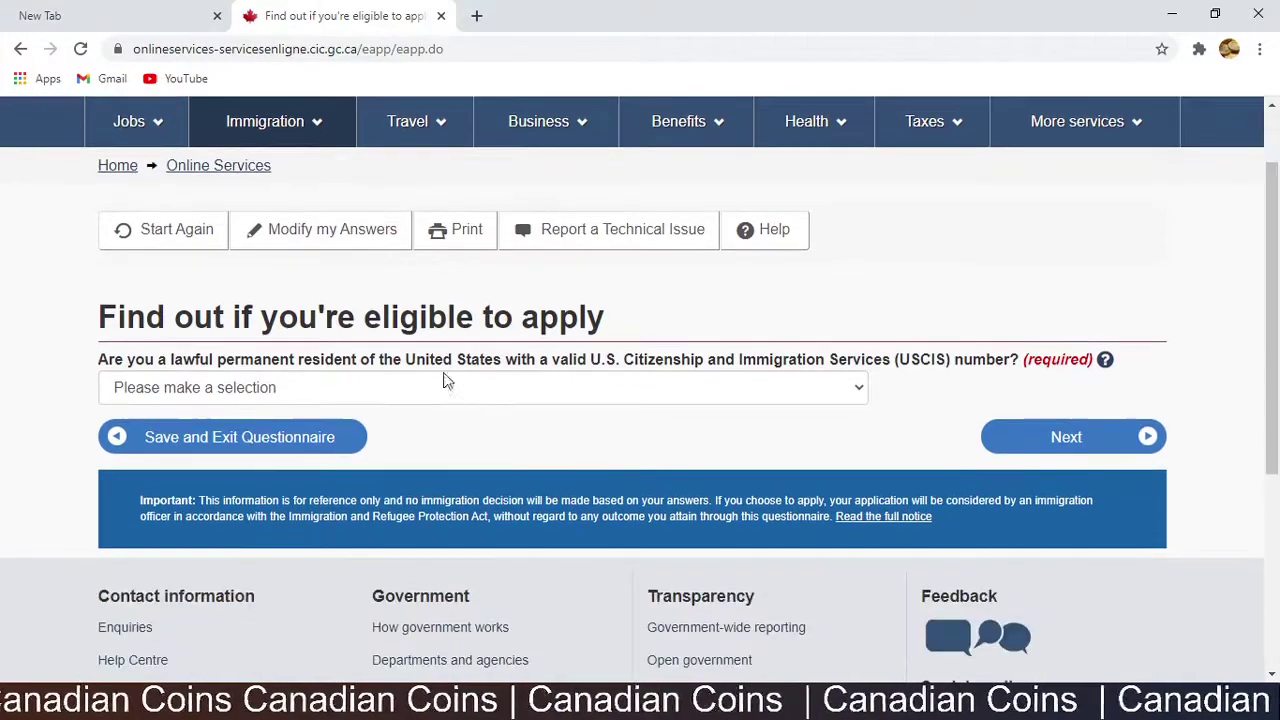
click(360, 387)
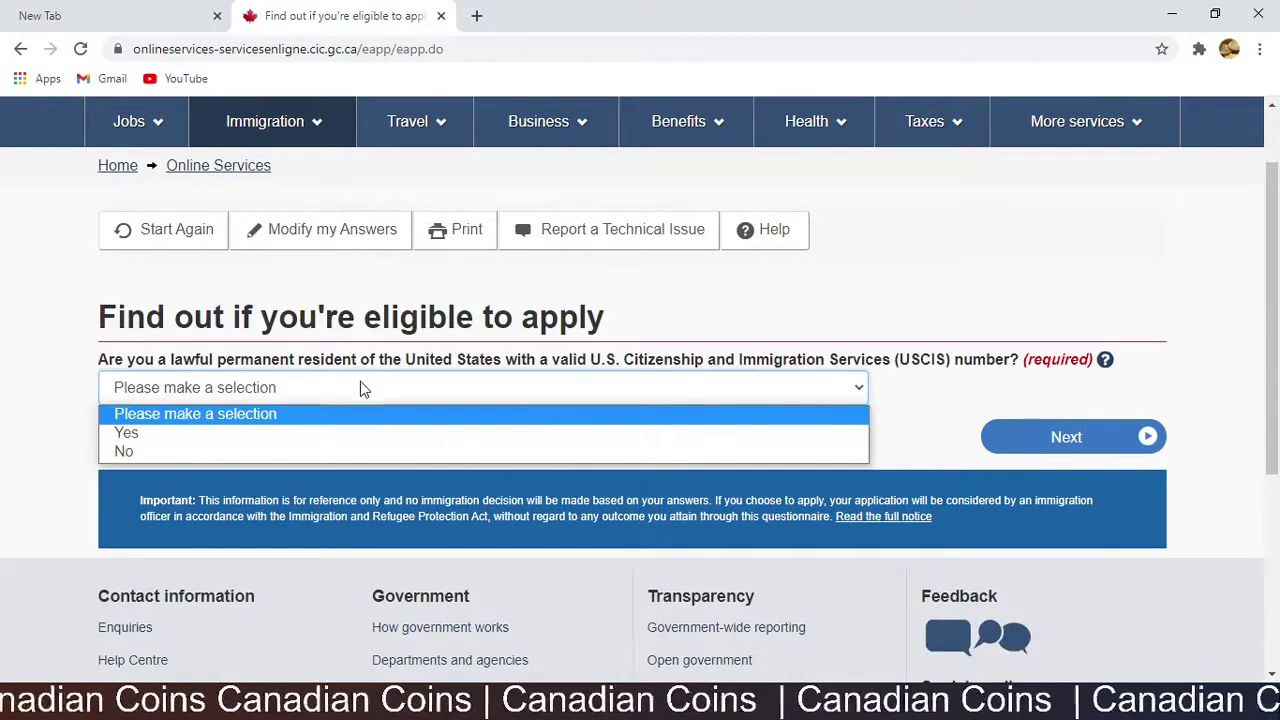
click(328, 449)
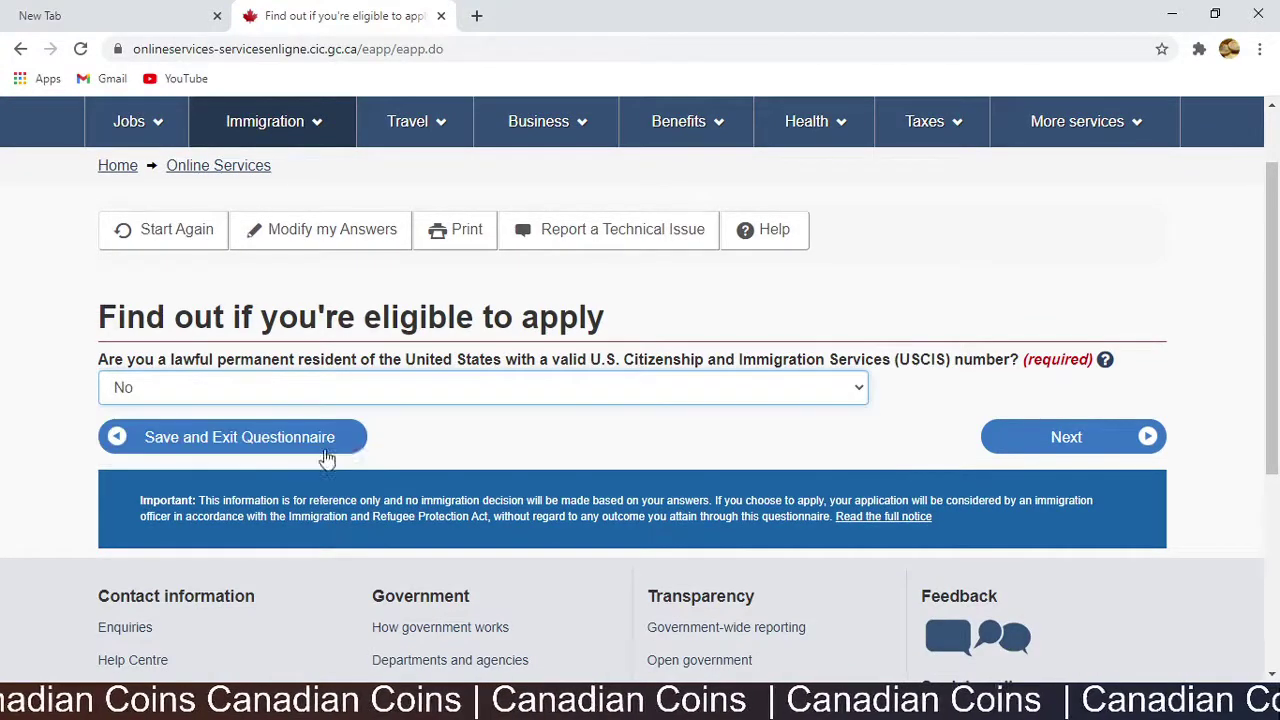
click(1088, 445)
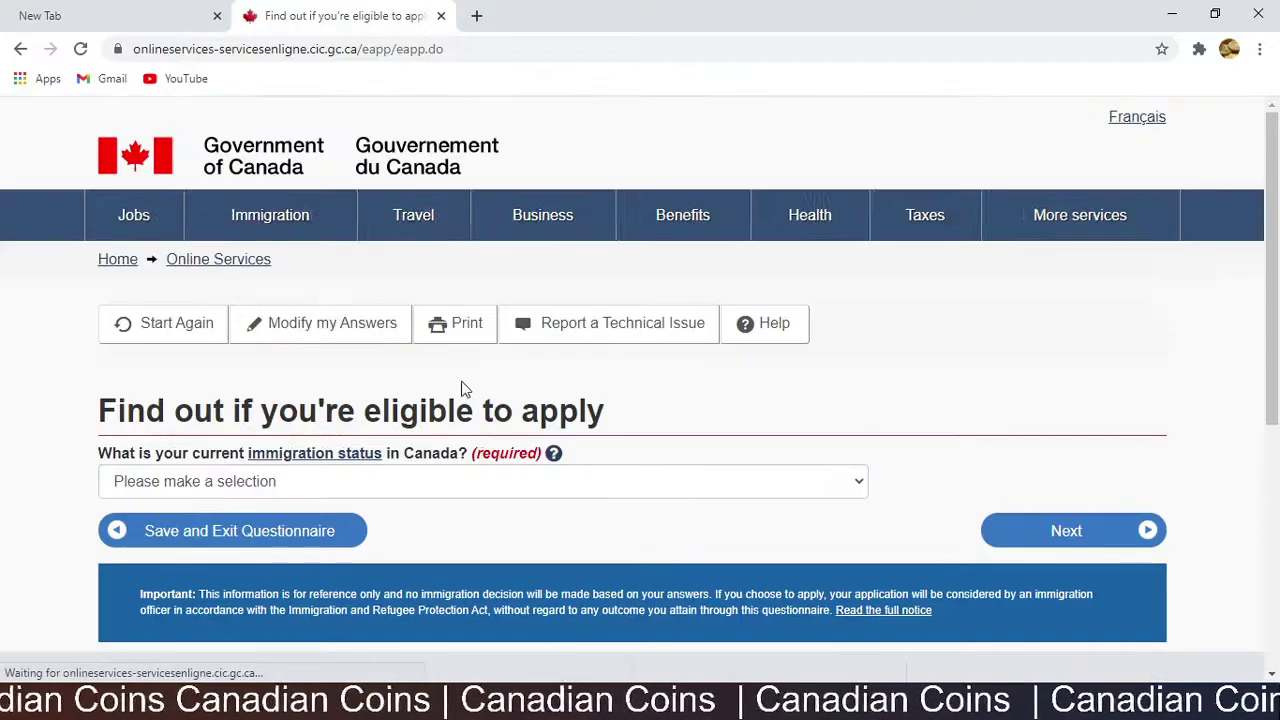
- Set current immigration status in Canada to Student and continue
scroll(460, 388, down, 1)
scroll(450, 390, down, 1)
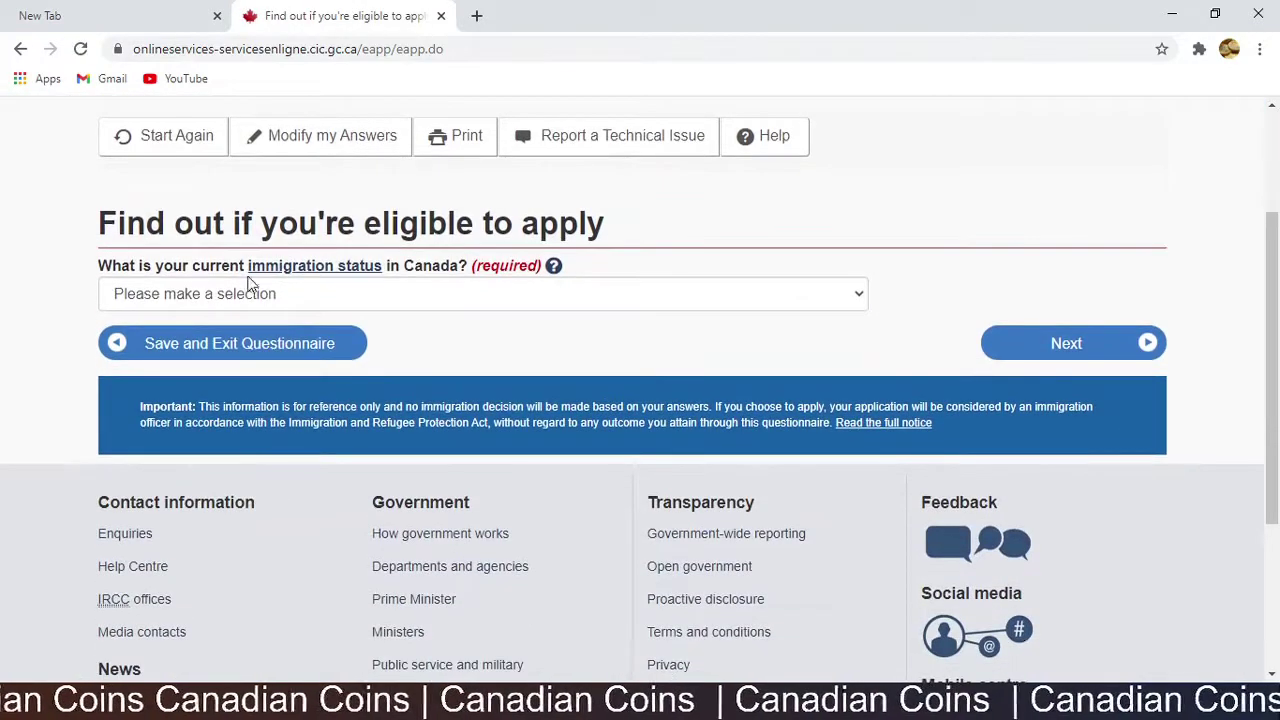
click(372, 294)
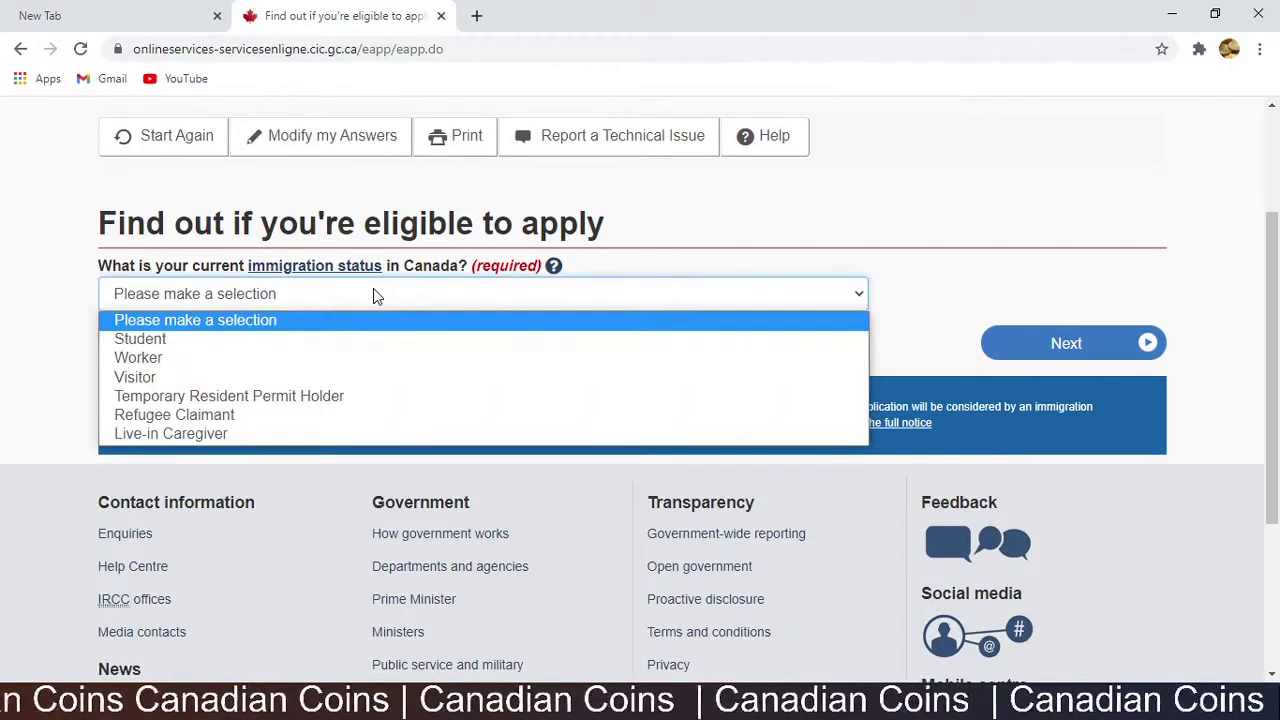
click(312, 340)
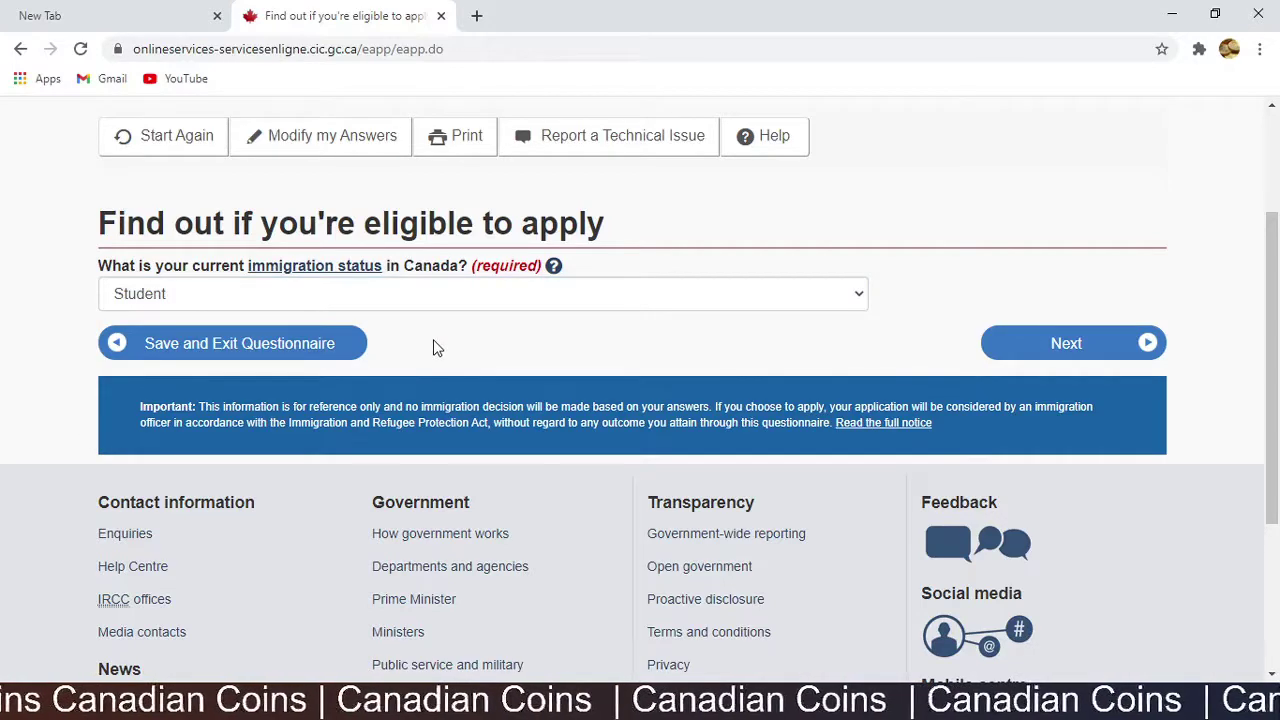
click(1146, 345)
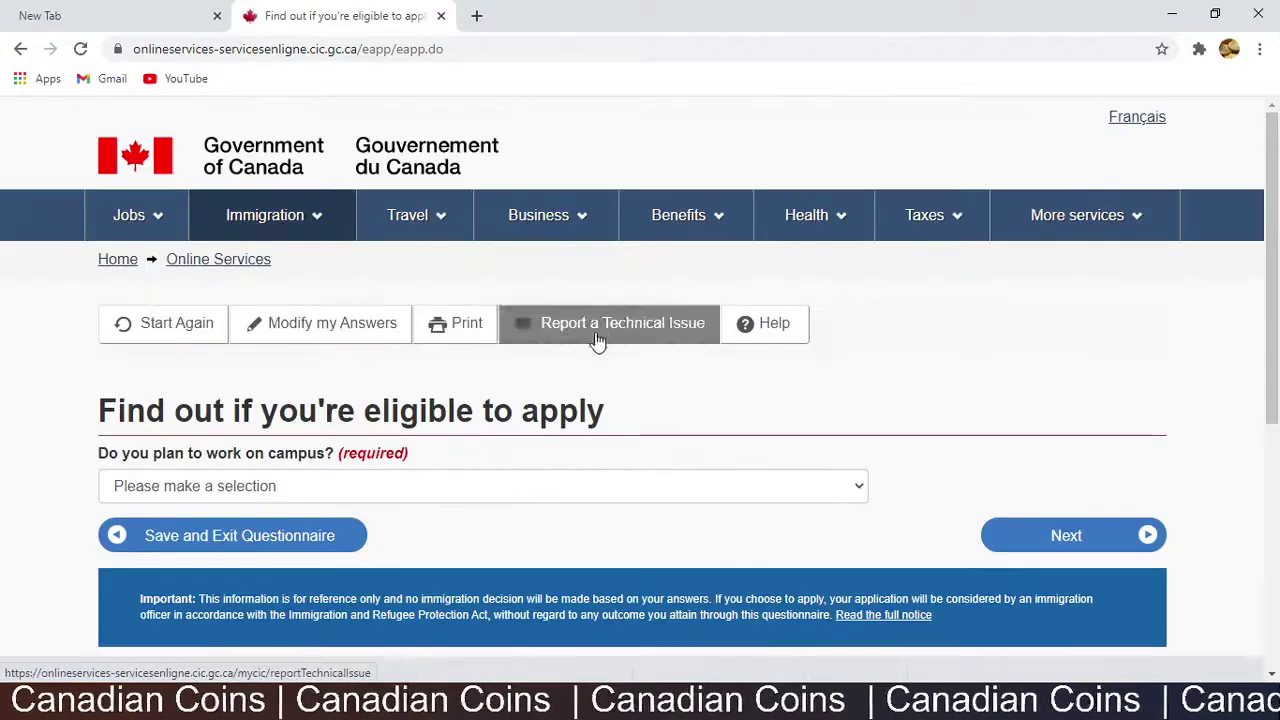
- Answer No to working on campus and continue
scroll(547, 367, down, 1)
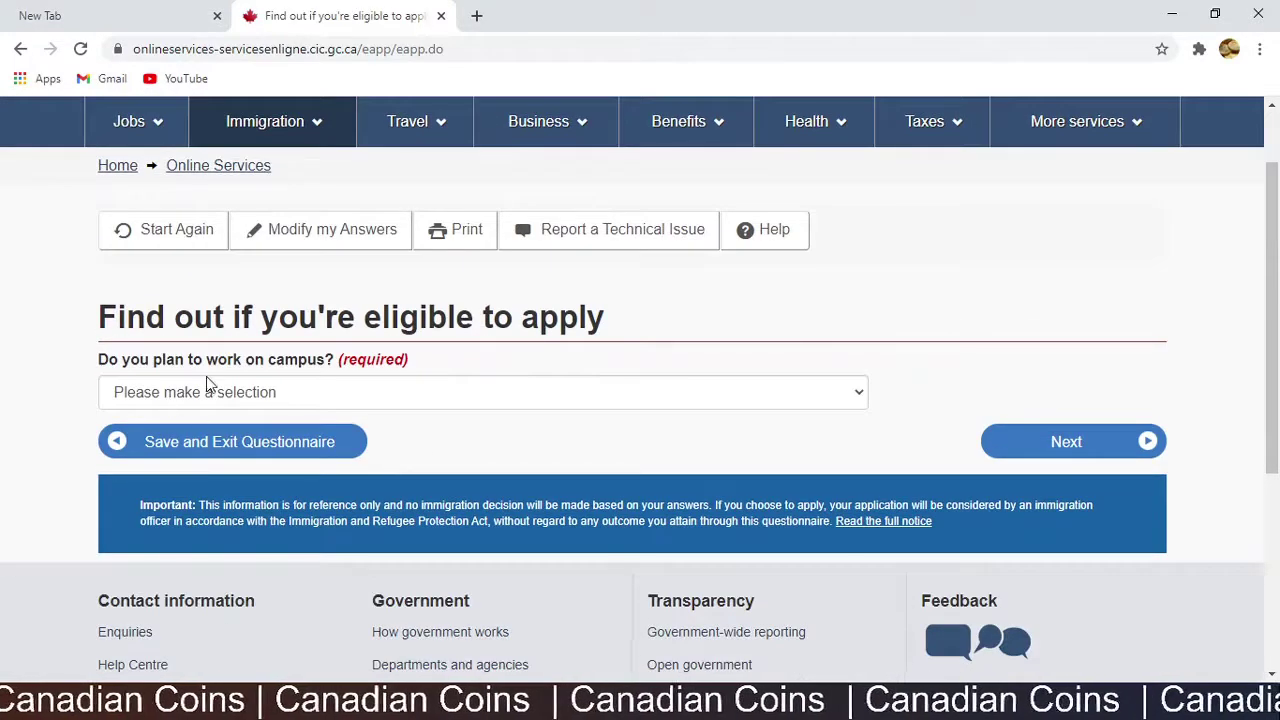
click(271, 394)
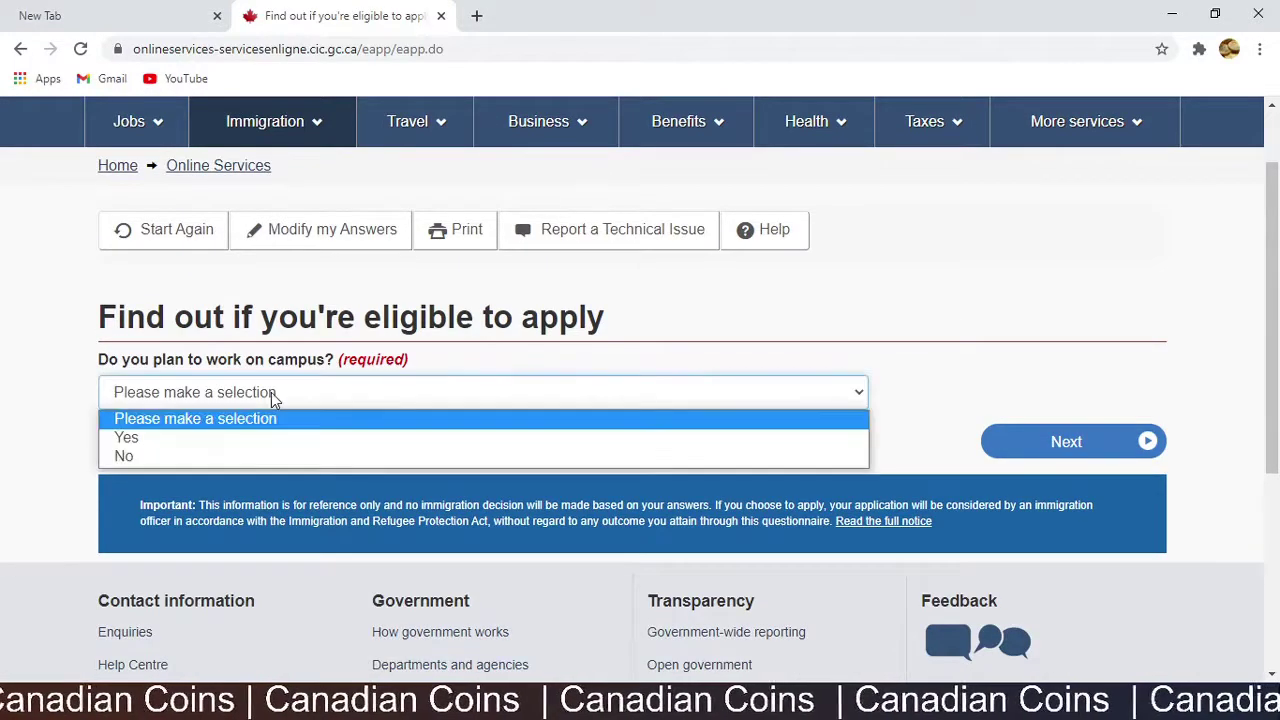
click(246, 454)
click(1097, 443)
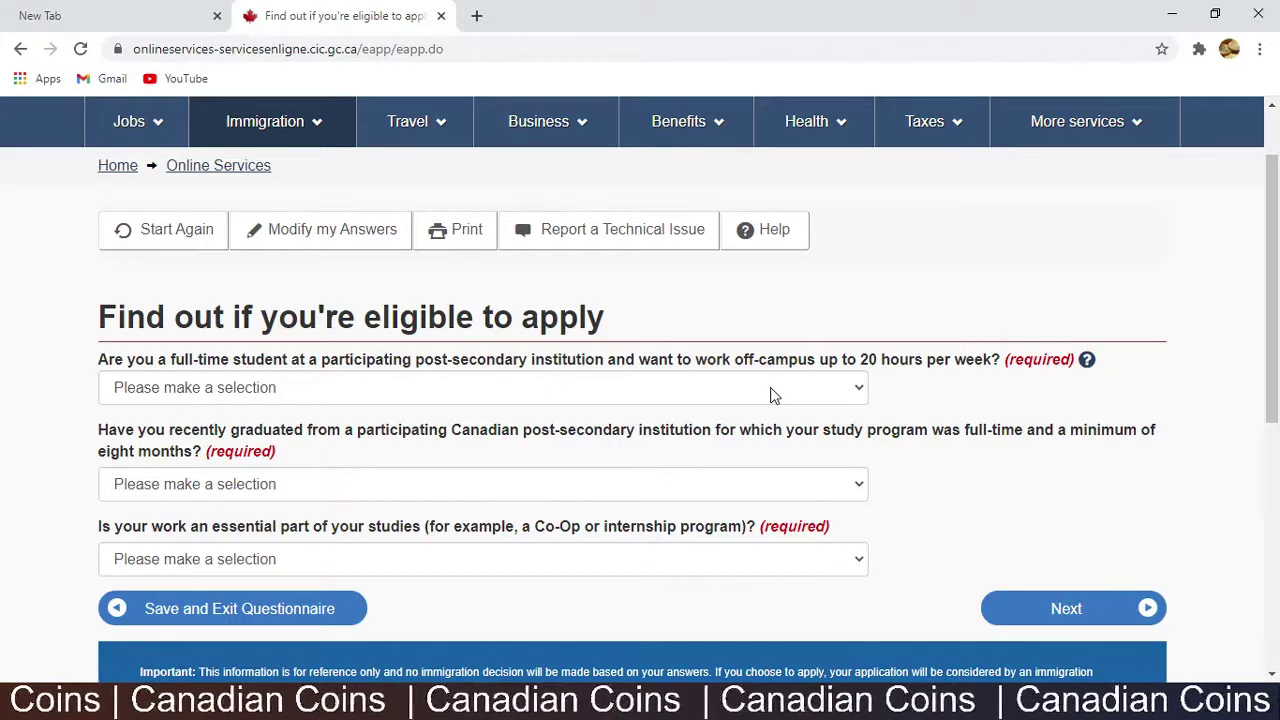
- Answer No to off-campus work, Yes to recent graduate, No to Co-Op or internship, and continue
click(772, 390)
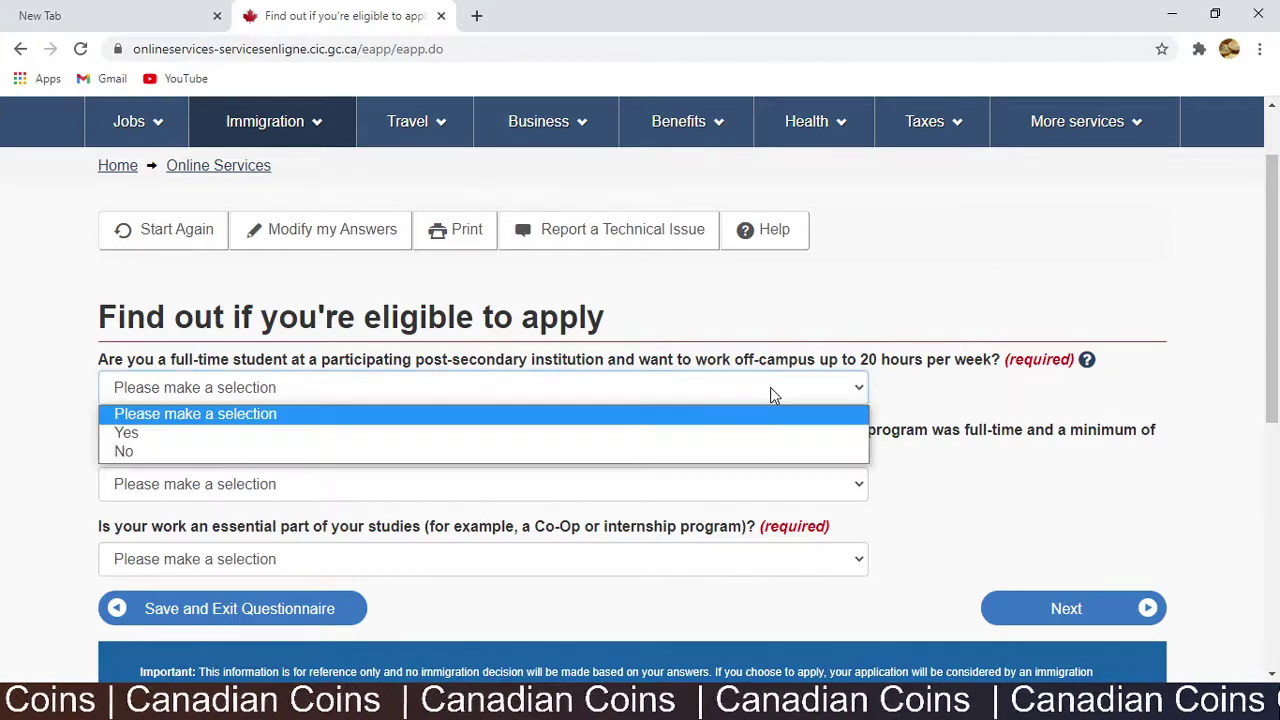
click(718, 452)
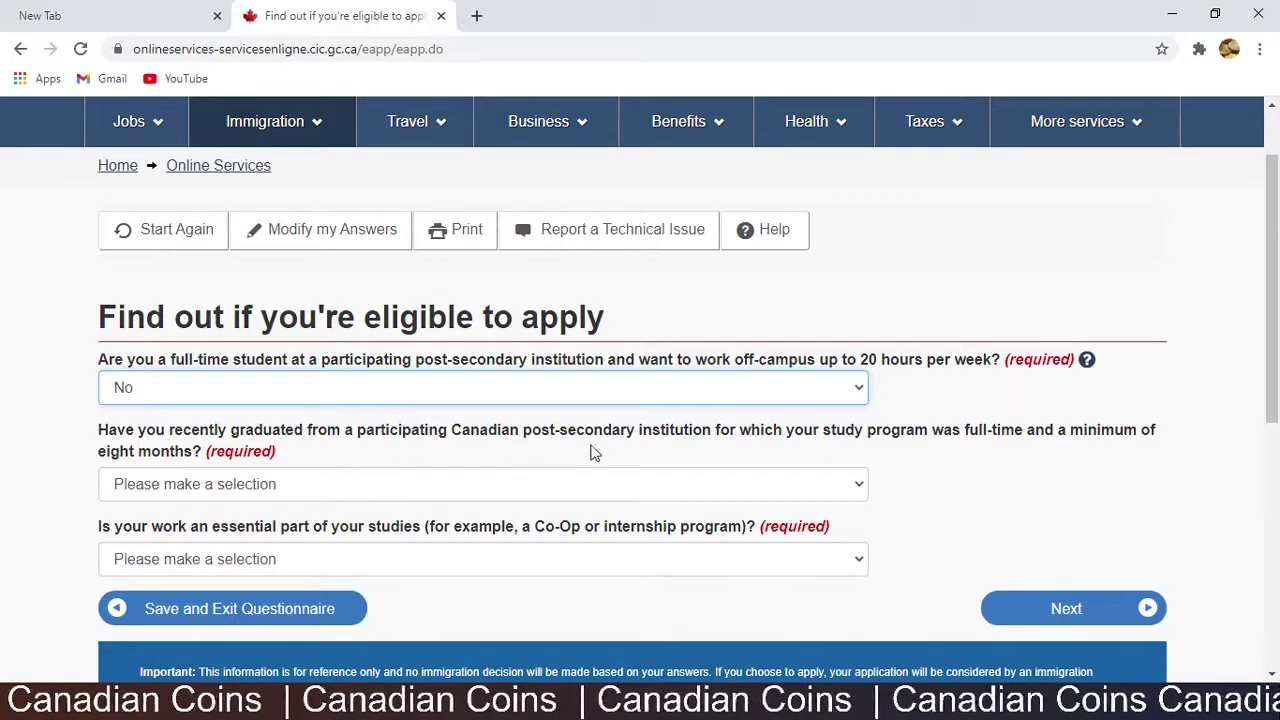
click(734, 486)
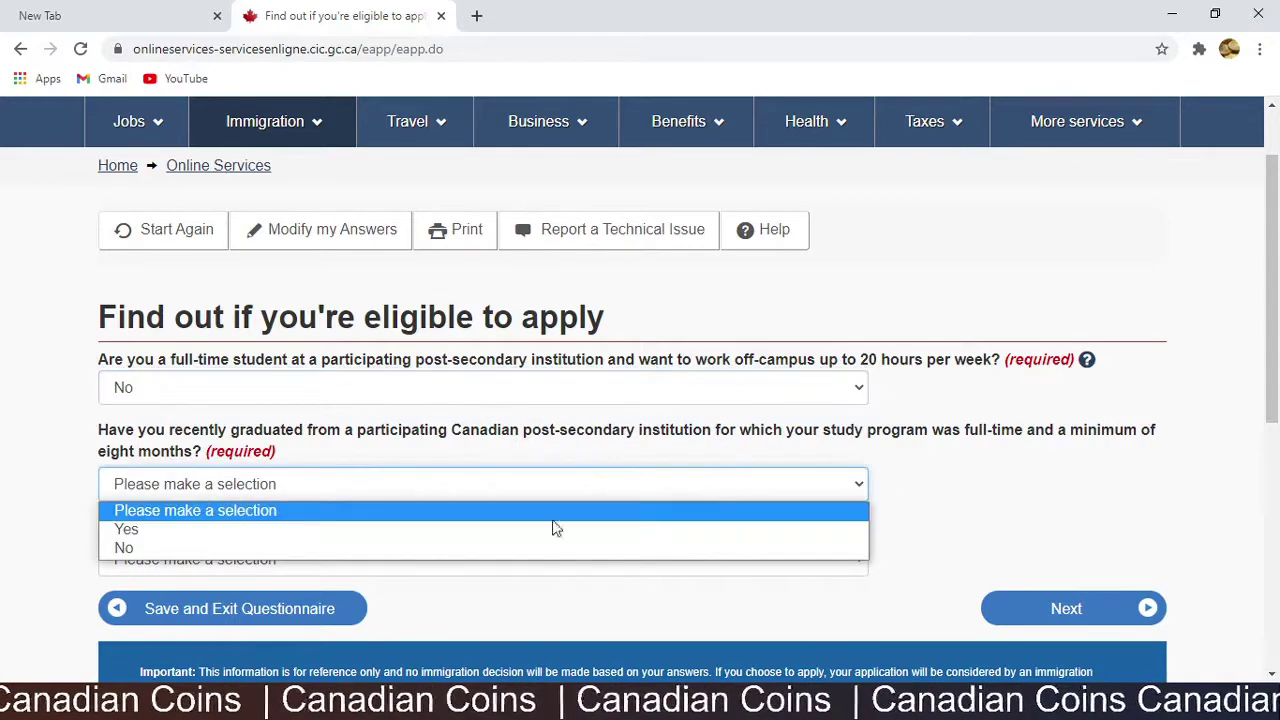
click(510, 530)
scroll(452, 486, down, 1)
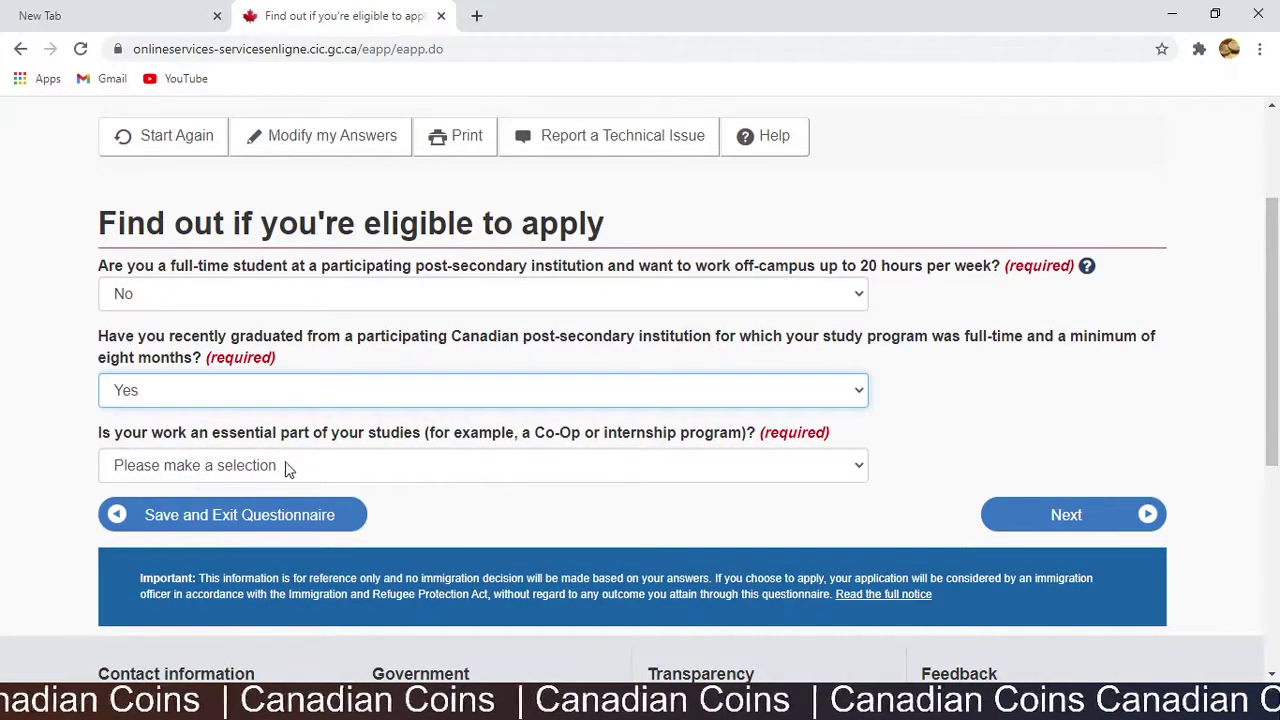
click(388, 473)
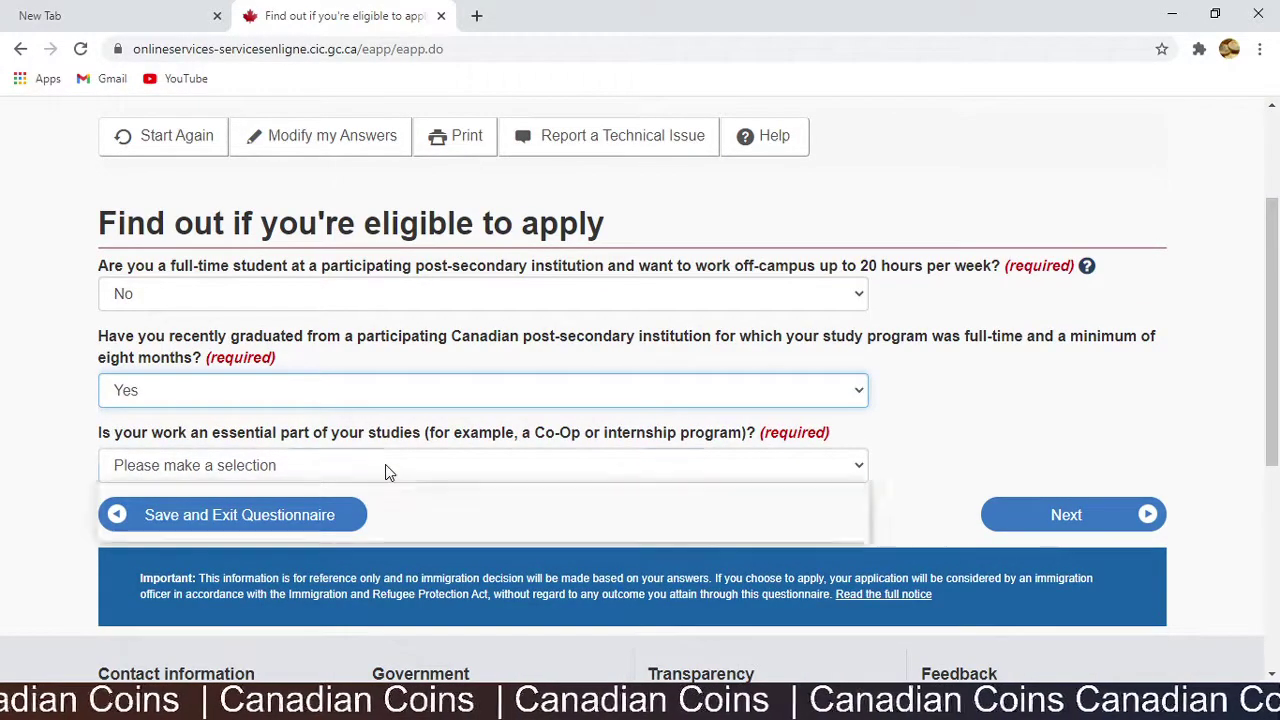
click(337, 531)
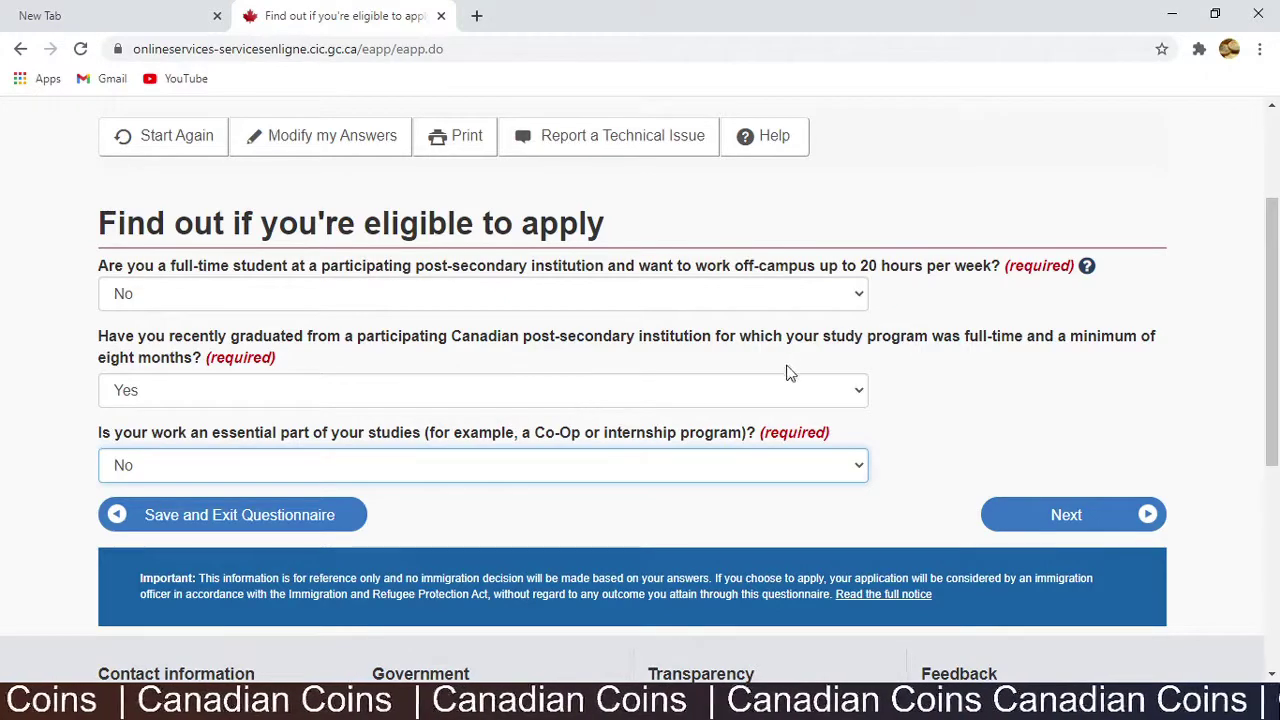
click(1045, 516)
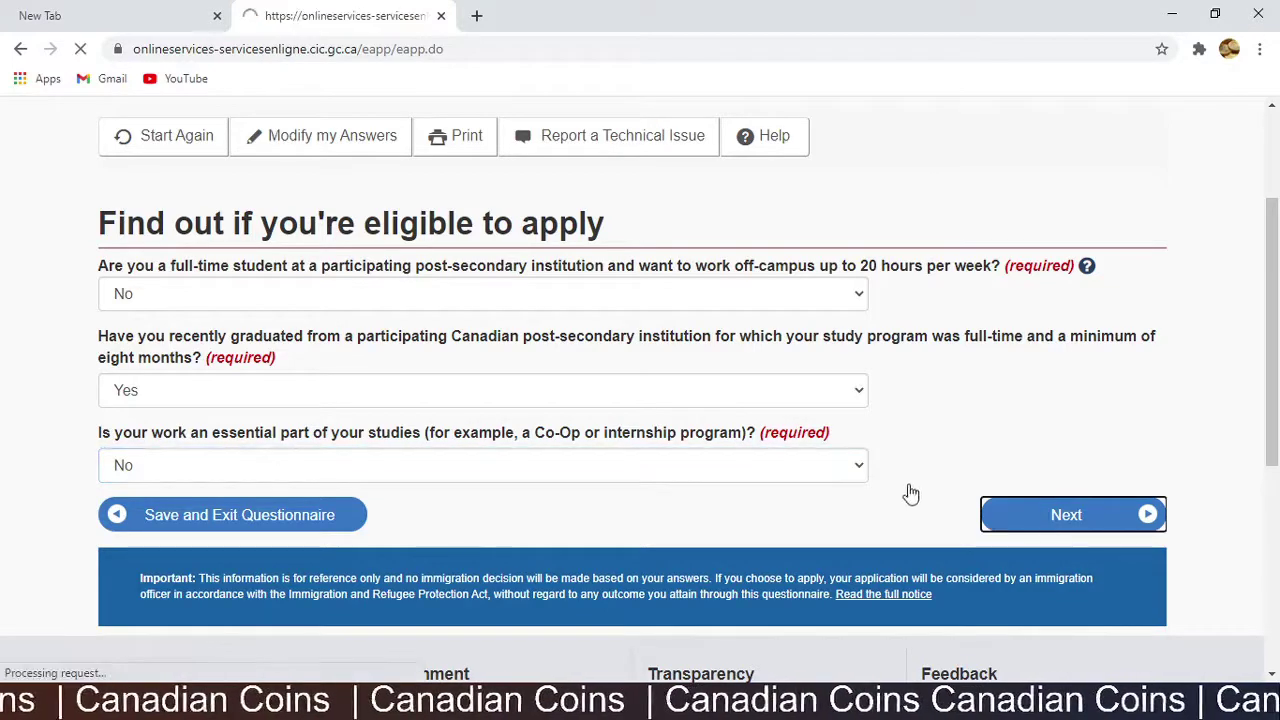
scroll(655, 435, down, 1)
scroll(655, 435, down, 2)
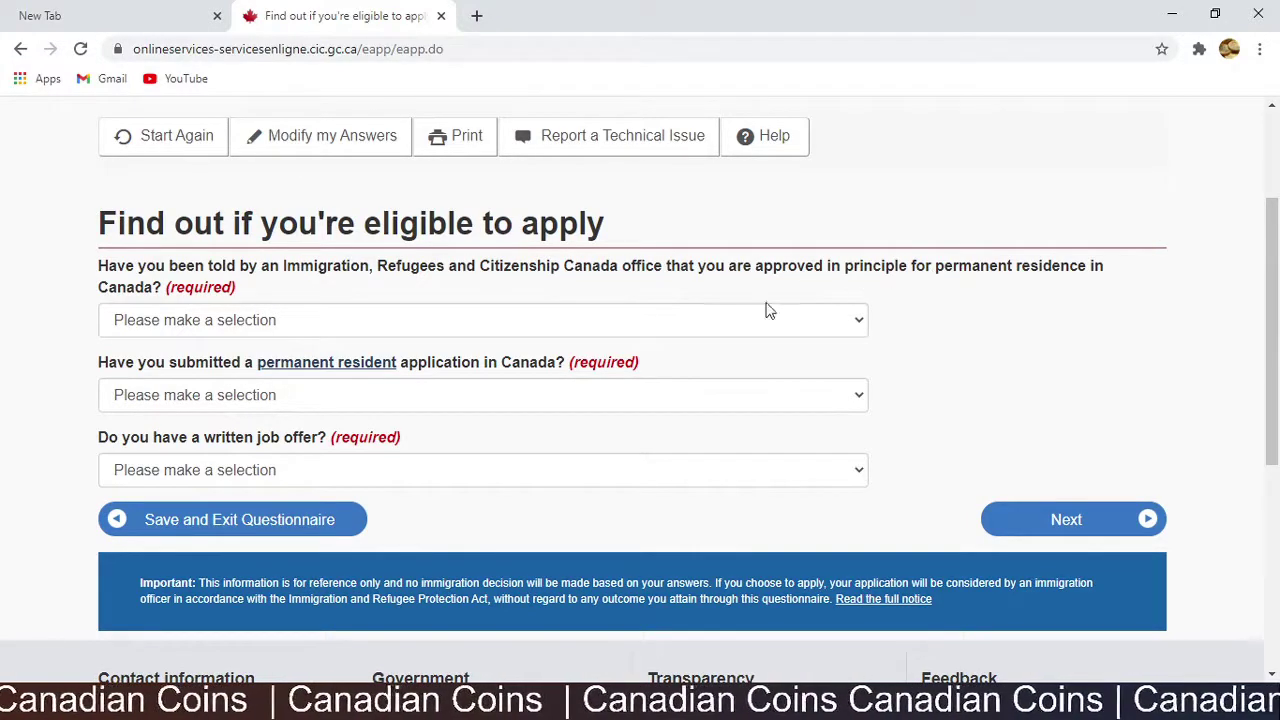
- Answer No to approval in principle, a submitted PR application and a written job offer
click(386, 322)
click(364, 386)
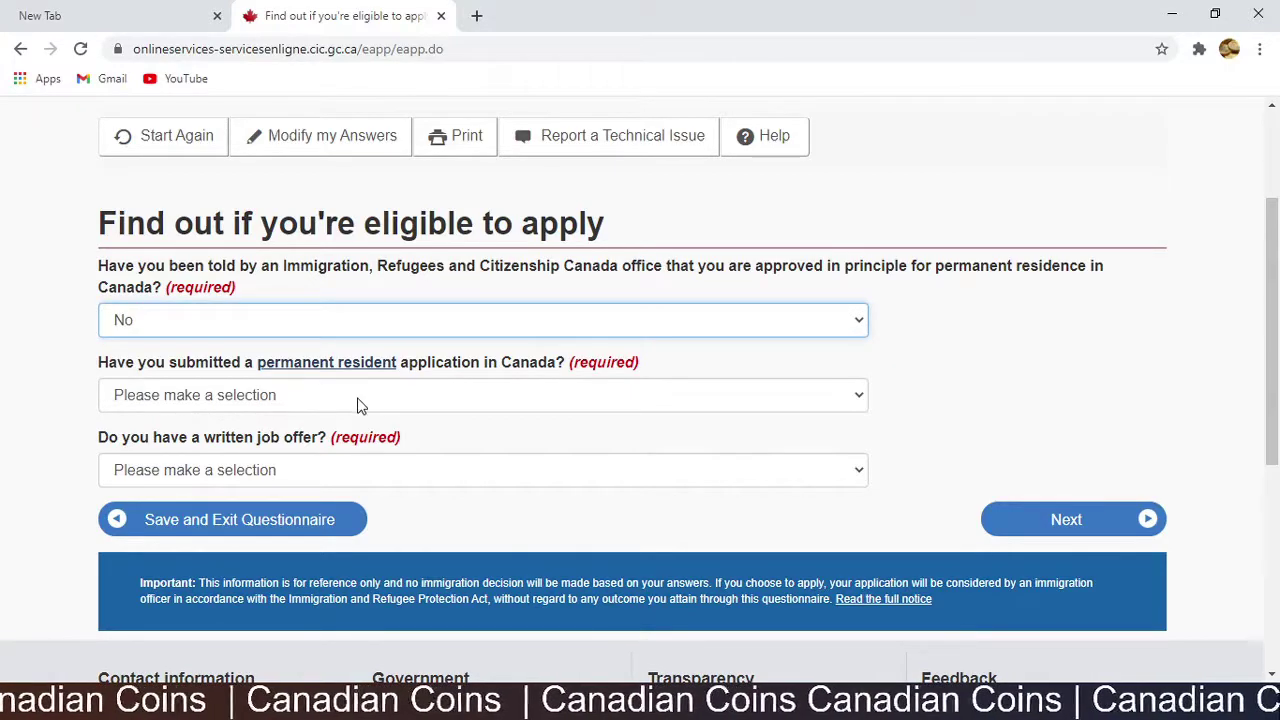
click(360, 400)
click(337, 460)
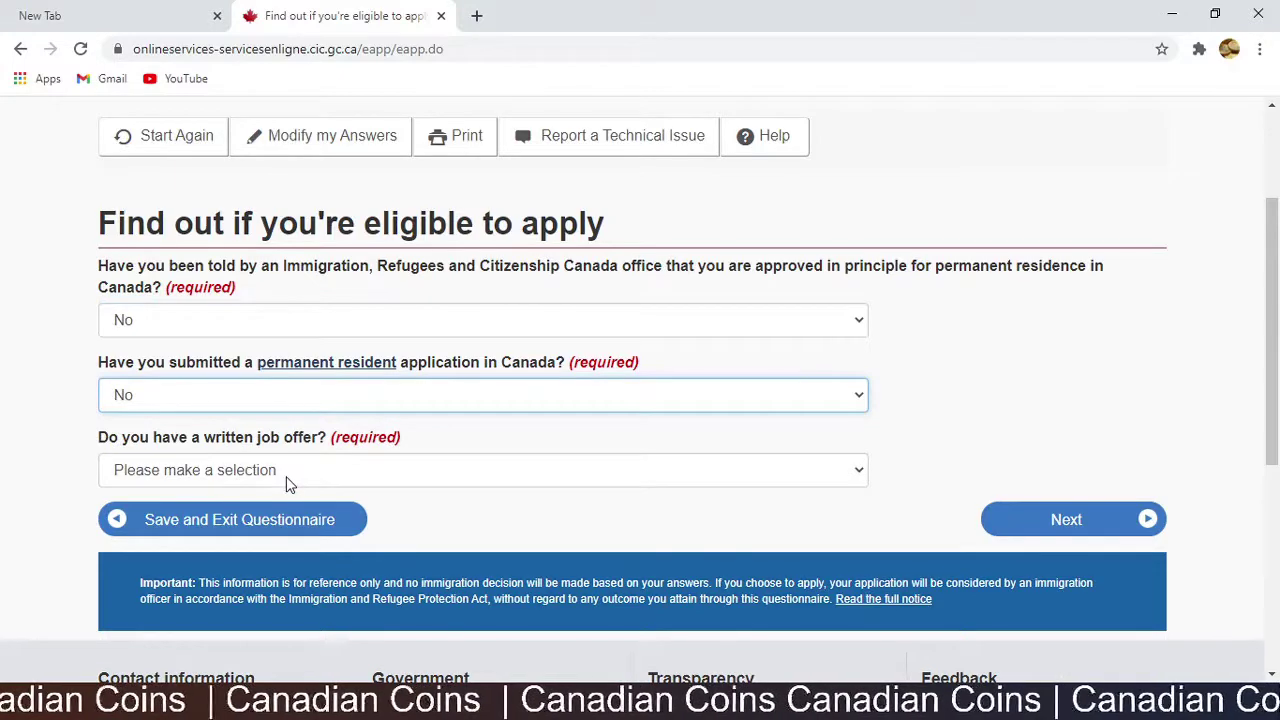
click(285, 478)
click(275, 530)
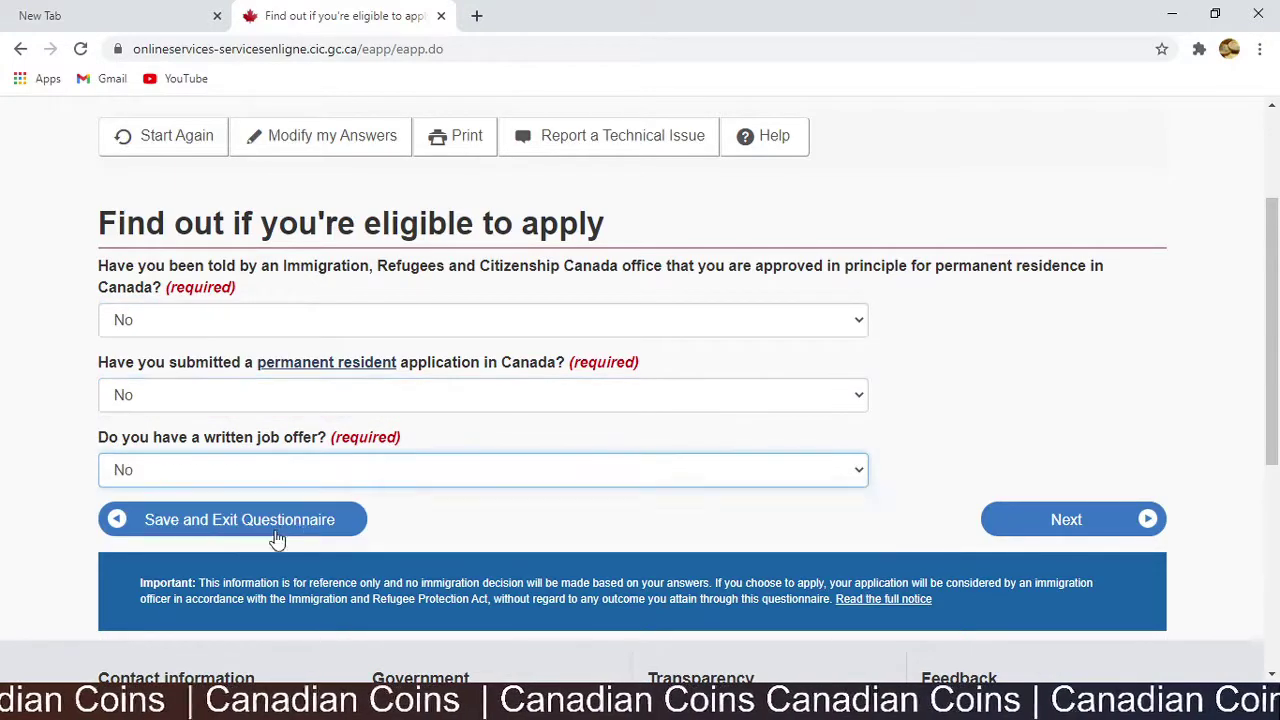
click(1019, 528)
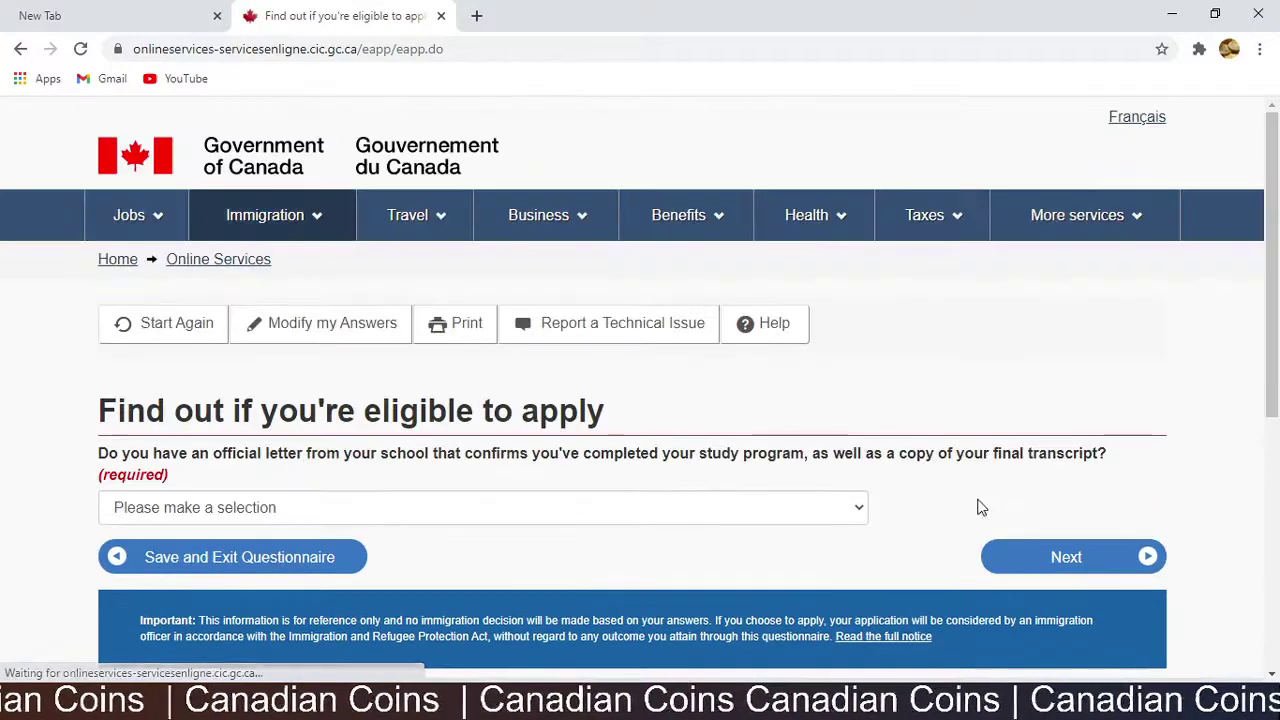
- Answer Yes to having the school completion letter and transcript, then continue
scroll(740, 440, down, 1)
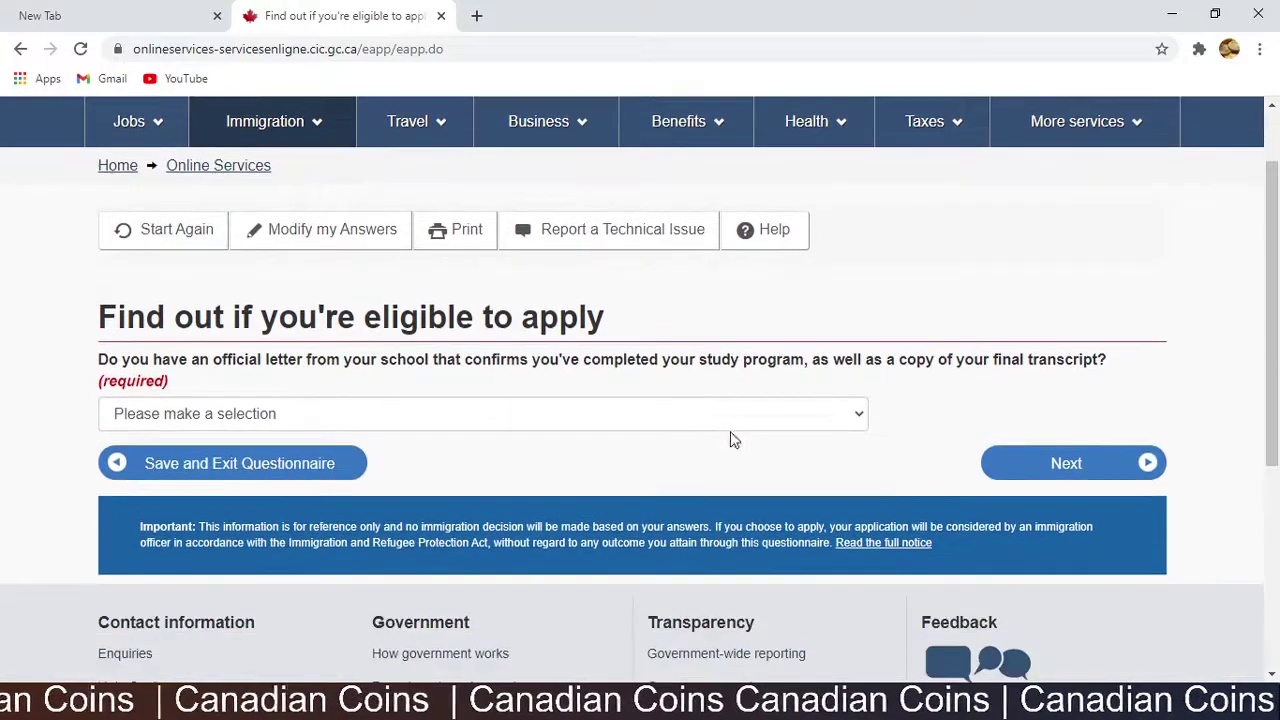
click(411, 422)
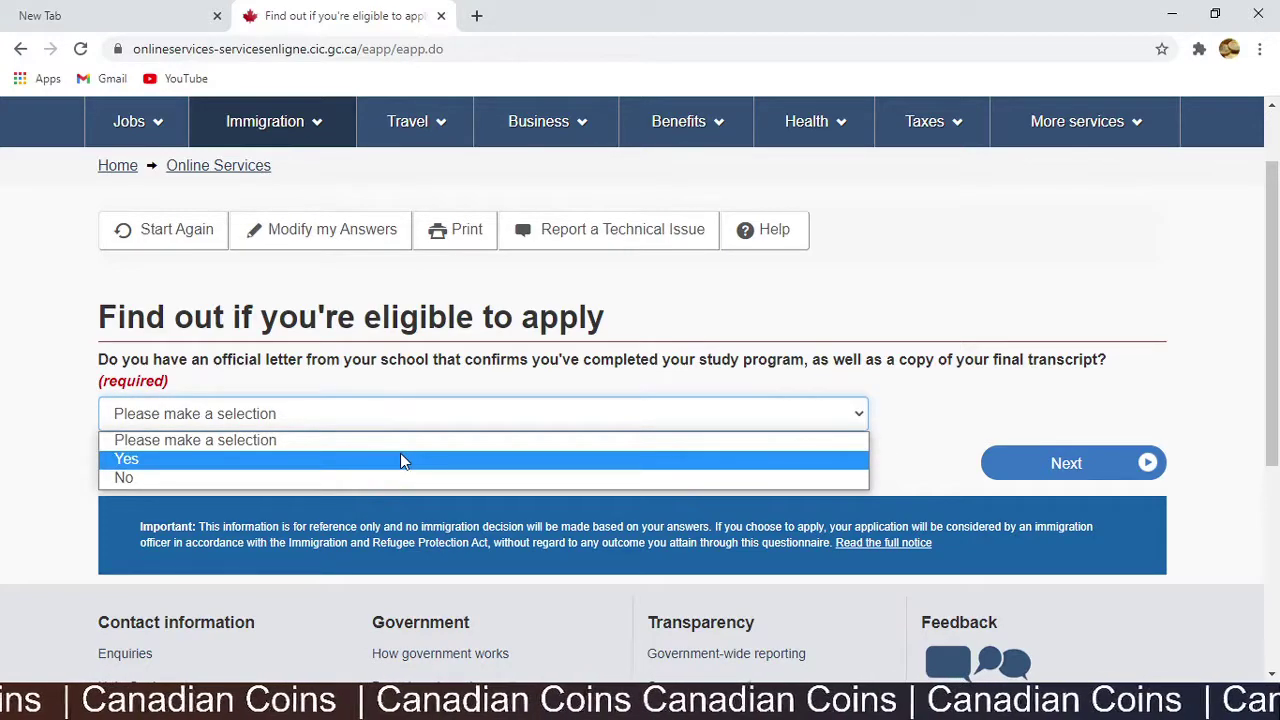
click(401, 460)
click(1089, 468)
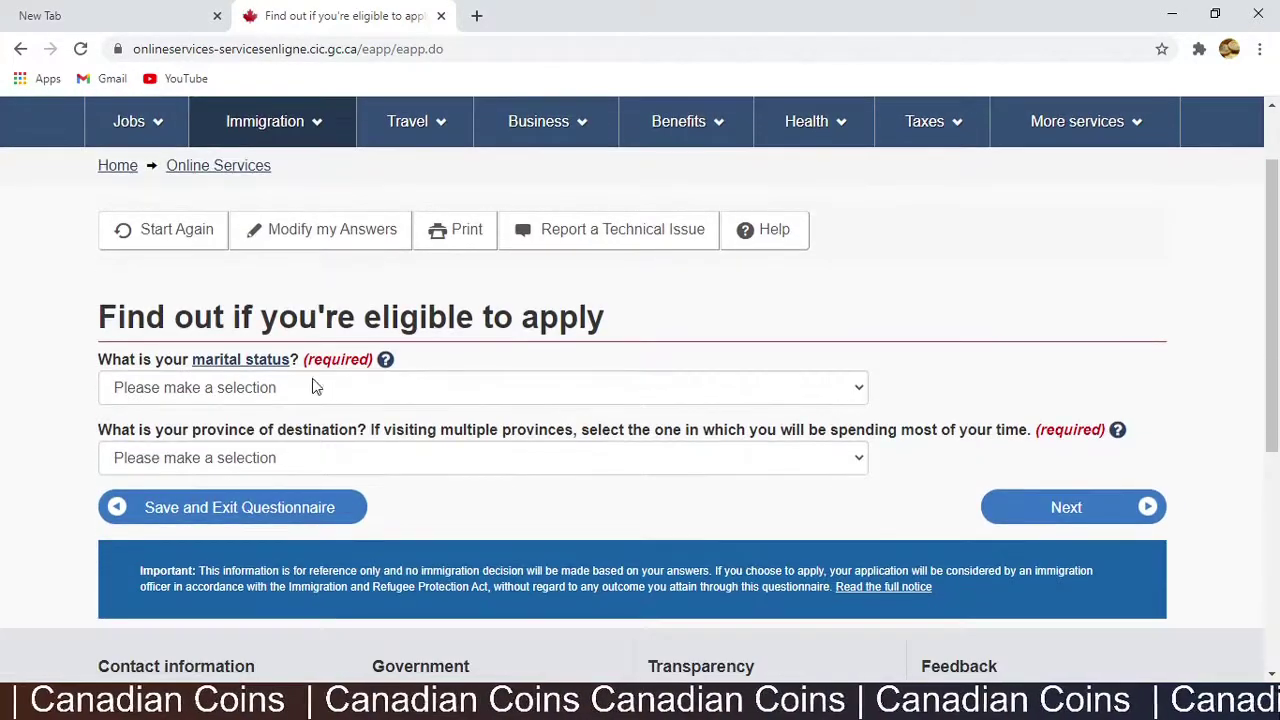
- Choose Never Married/Single and Ontario as destination province, then submit for results
click(265, 390)
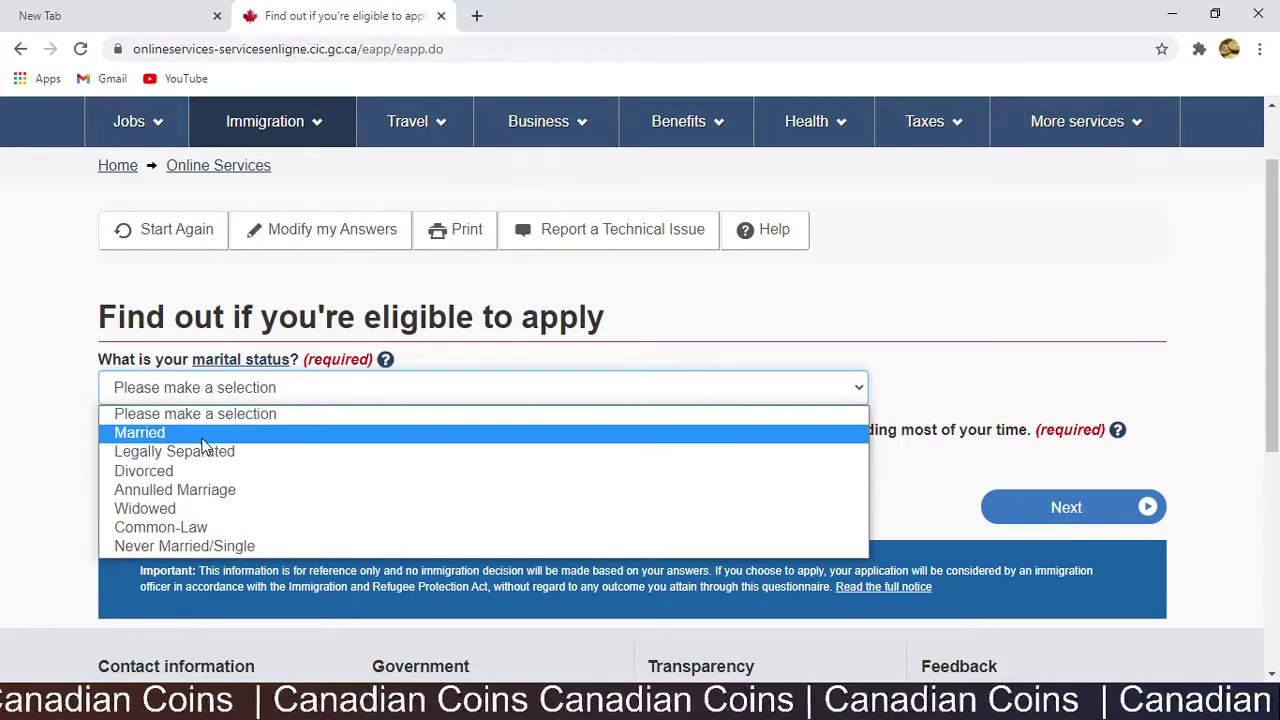
click(158, 547)
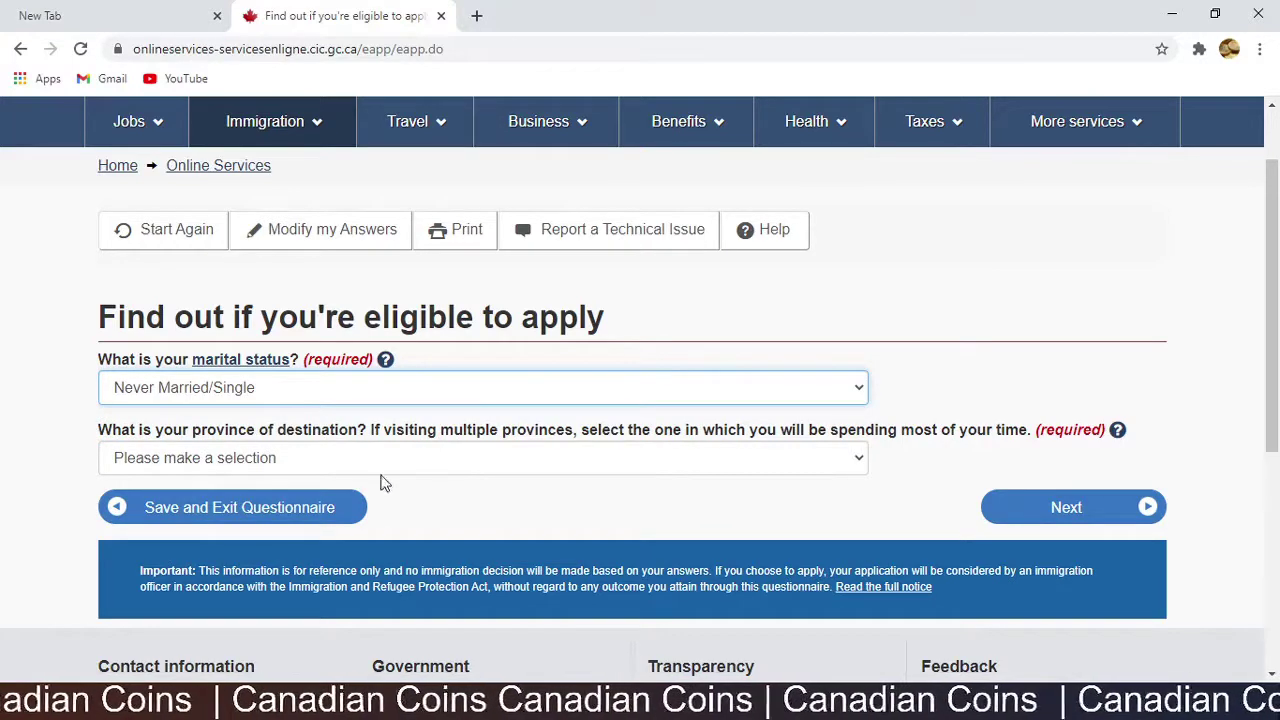
click(278, 464)
click(251, 355)
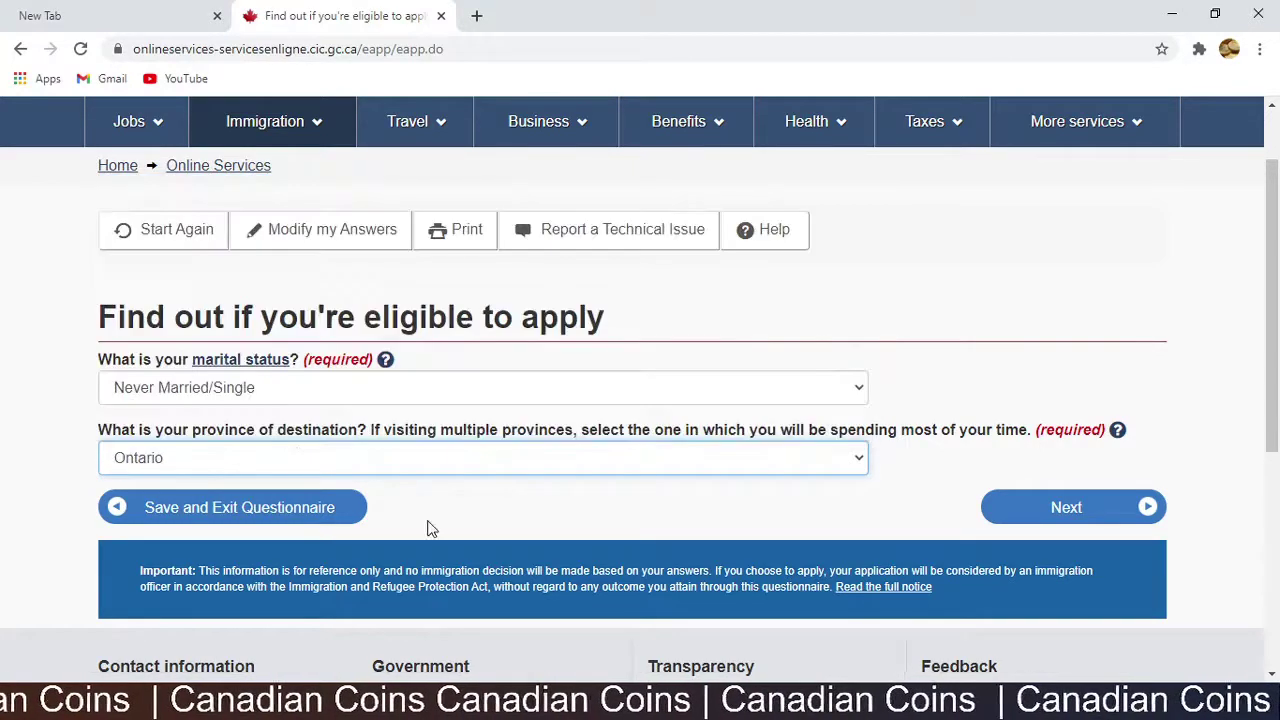
click(1046, 520)
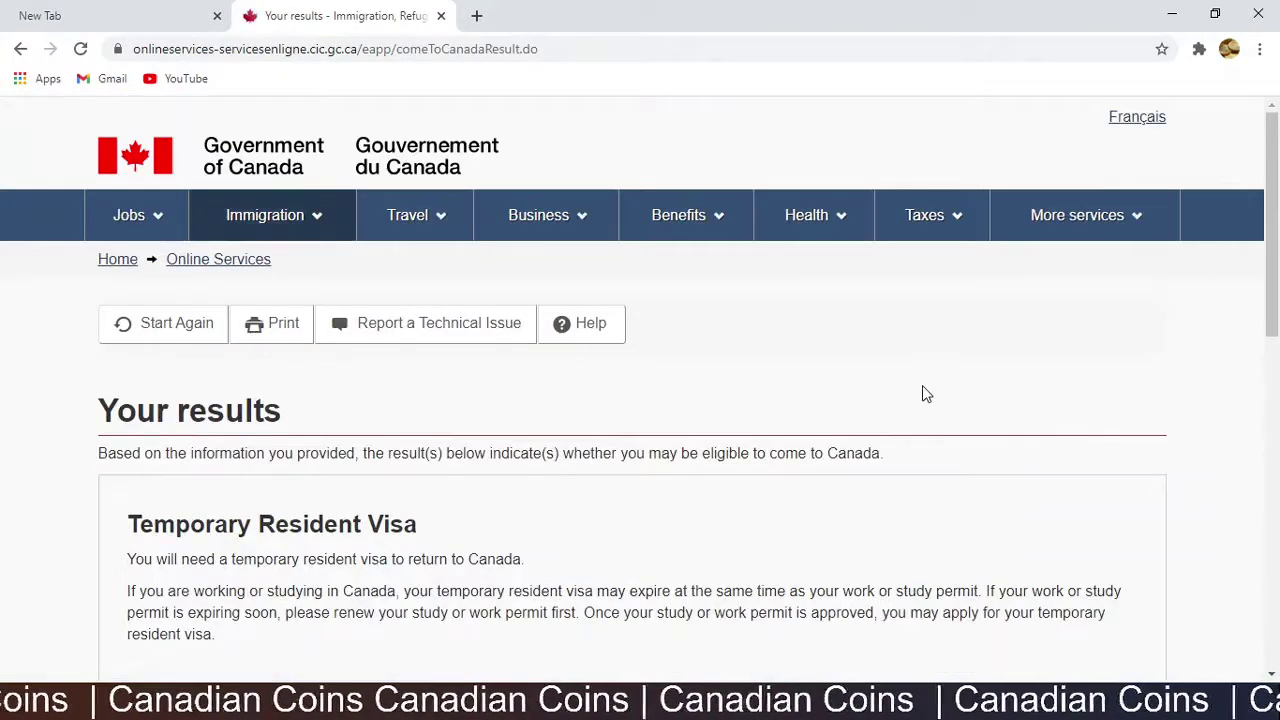
- Continue with the Post-Graduate Work Permit - in Canada option from the results
scroll(920, 395, down, 4)
scroll(300, 250, up, 1)
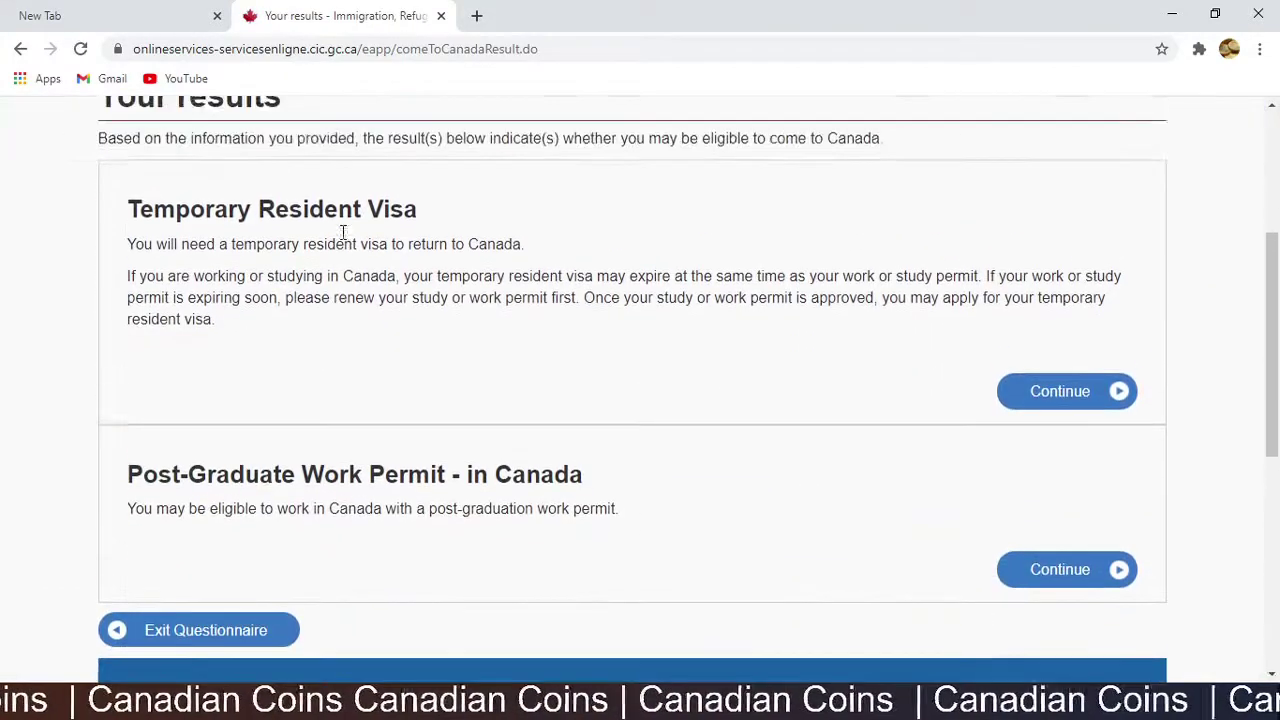
scroll(350, 300, up, 1)
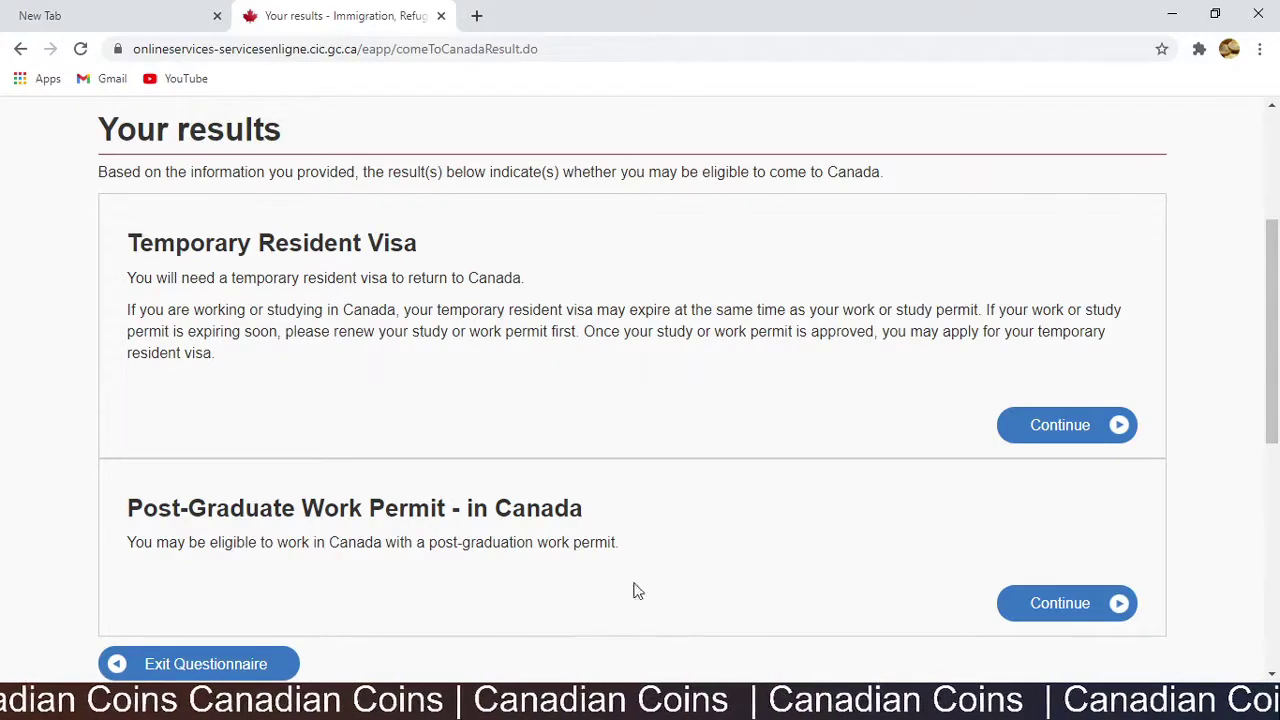
click(1109, 617)
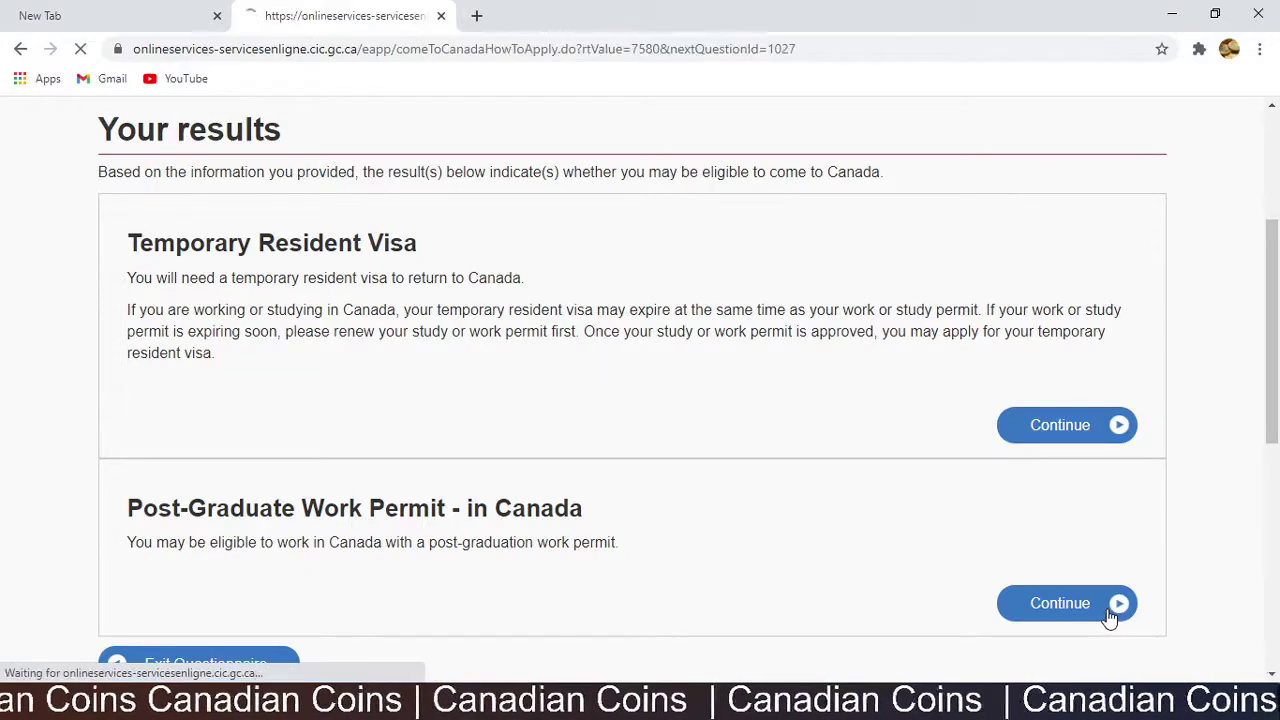
scroll(670, 400, down, 3)
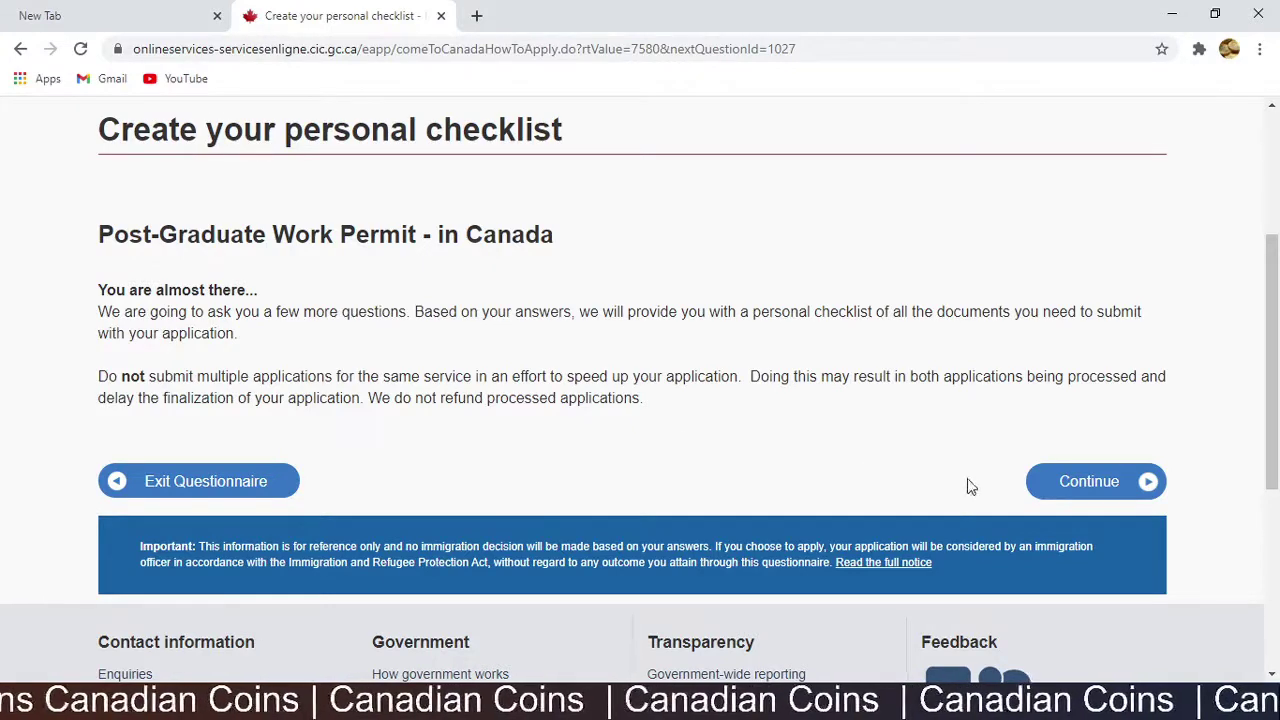
- Start the checklist questions and answer Yes to having the school letter
click(1063, 483)
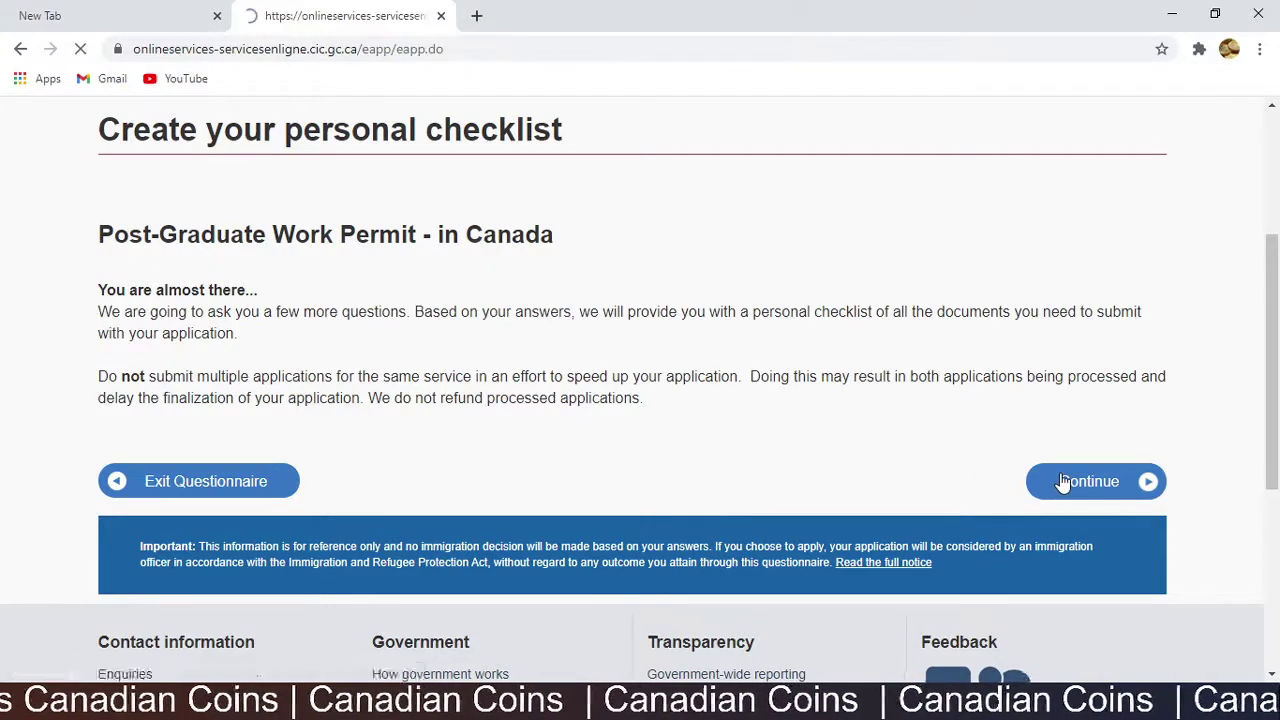
scroll(950, 455, down, 1)
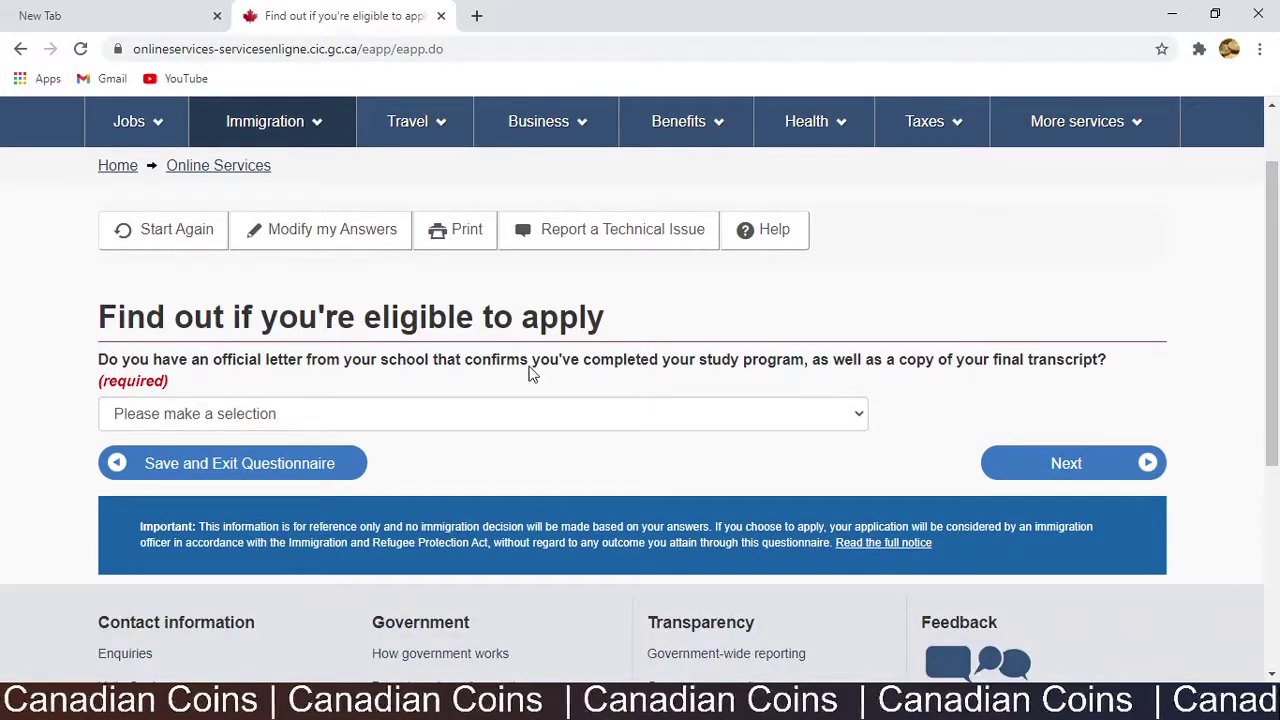
click(494, 414)
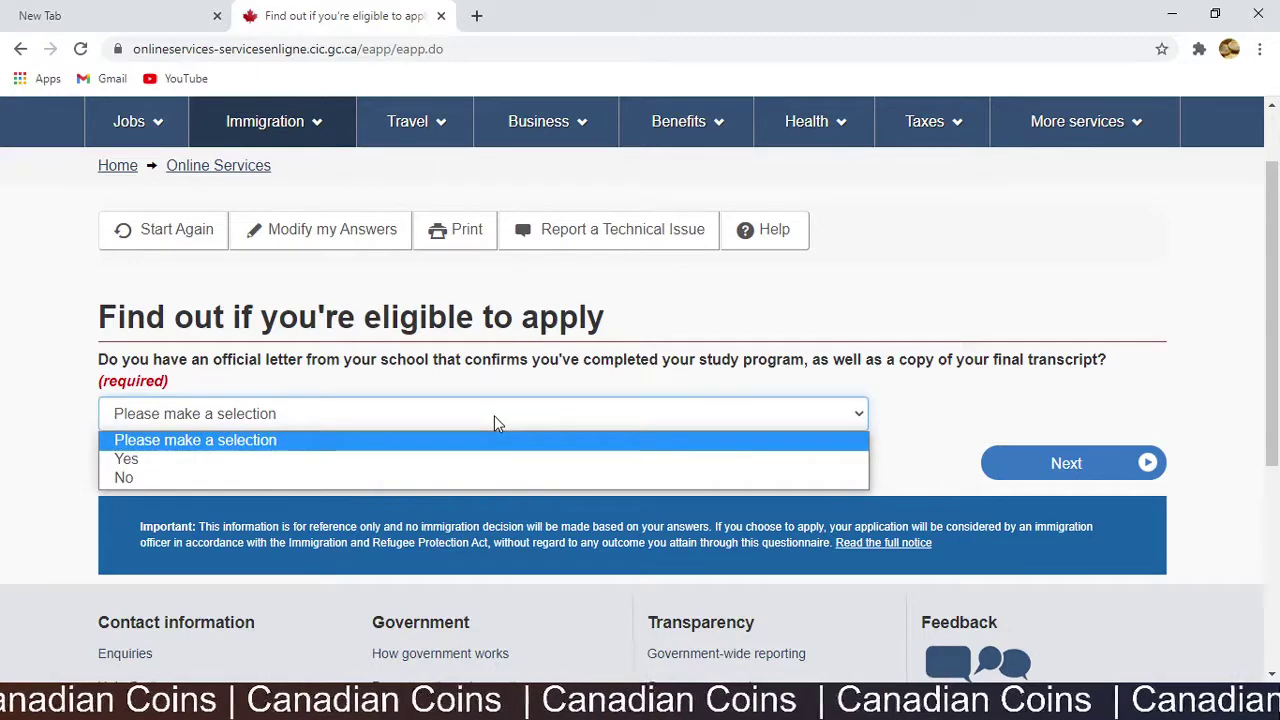
click(430, 460)
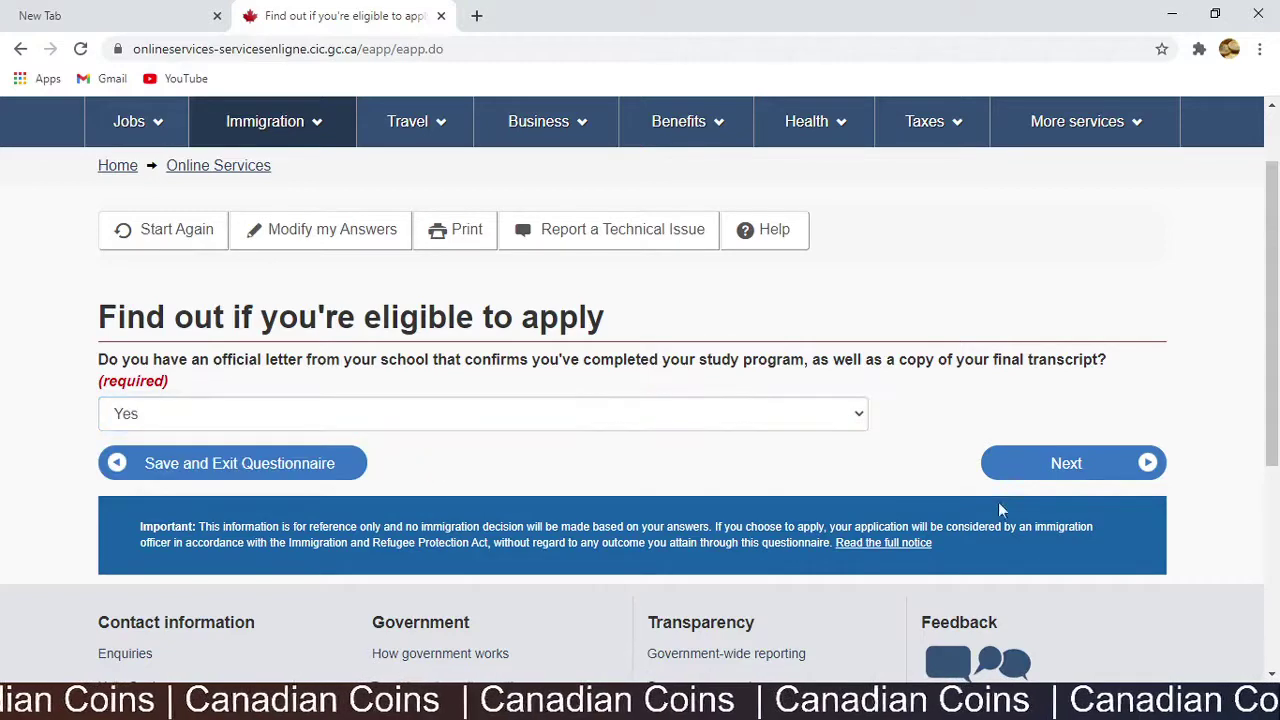
click(1122, 470)
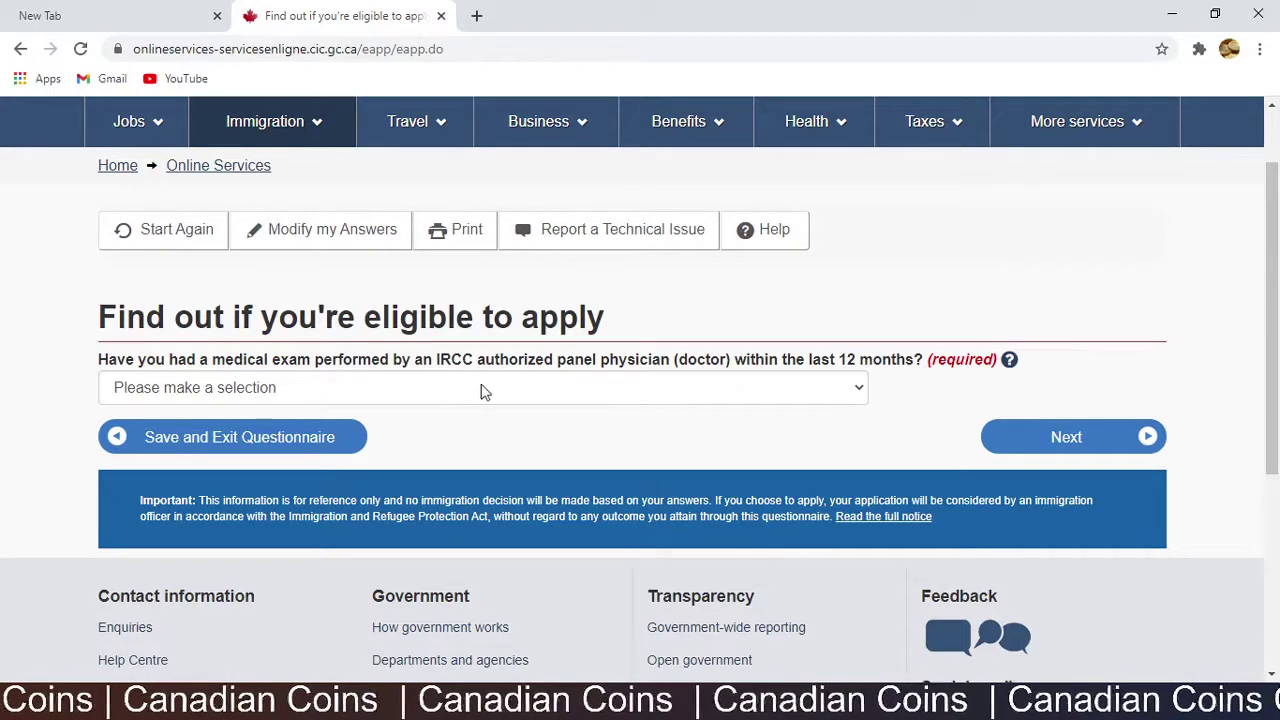
- Answer No to a recent medical exam and No to living in a designated country
click(792, 389)
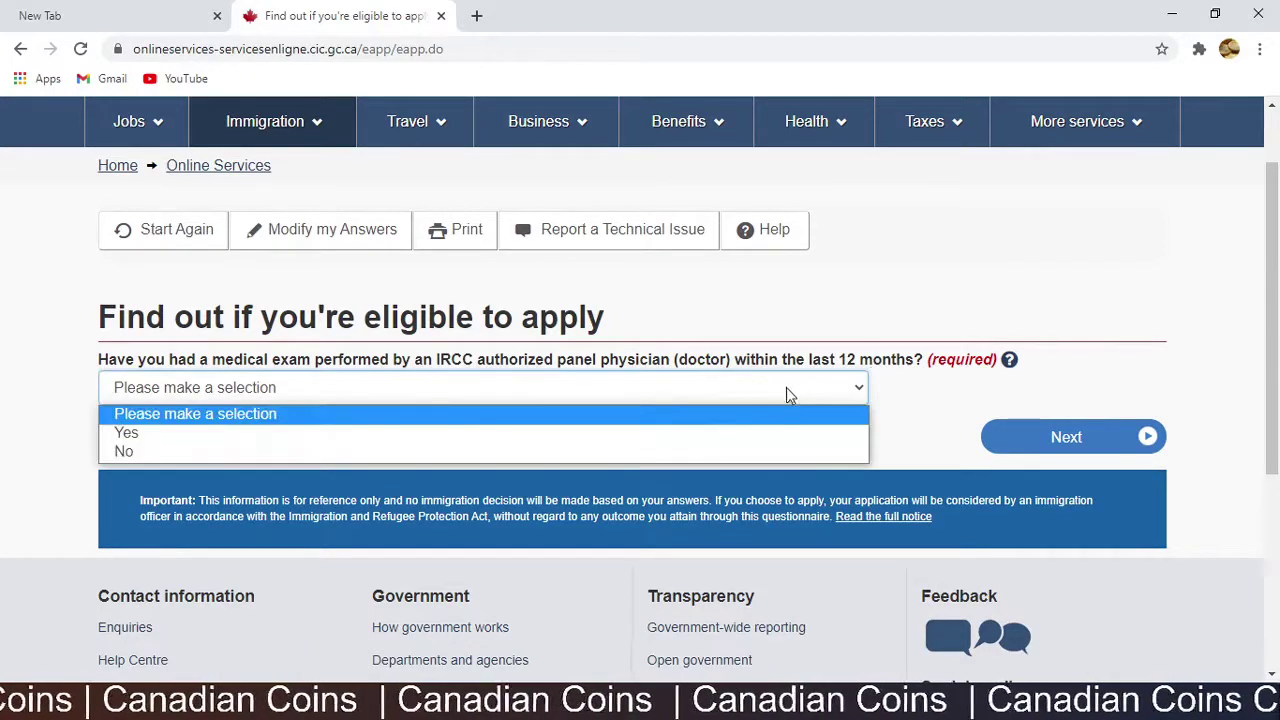
click(737, 453)
click(1037, 444)
scroll(424, 432, down, 1)
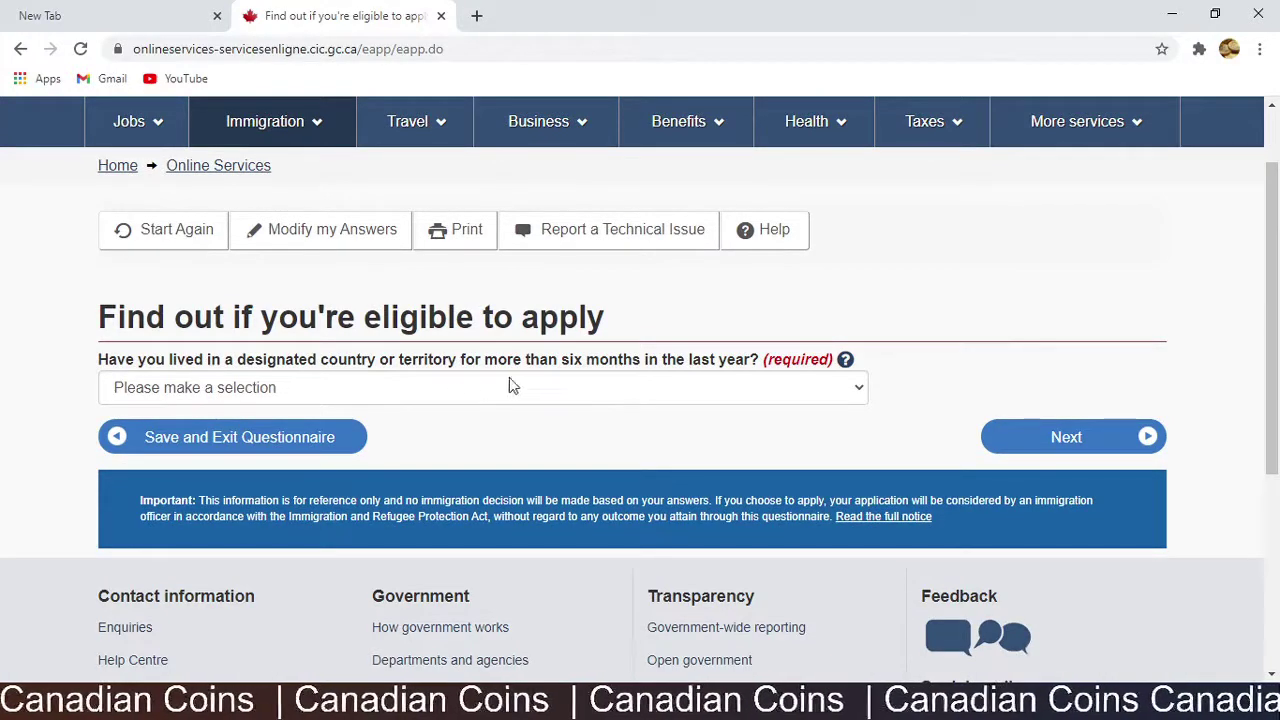
click(674, 394)
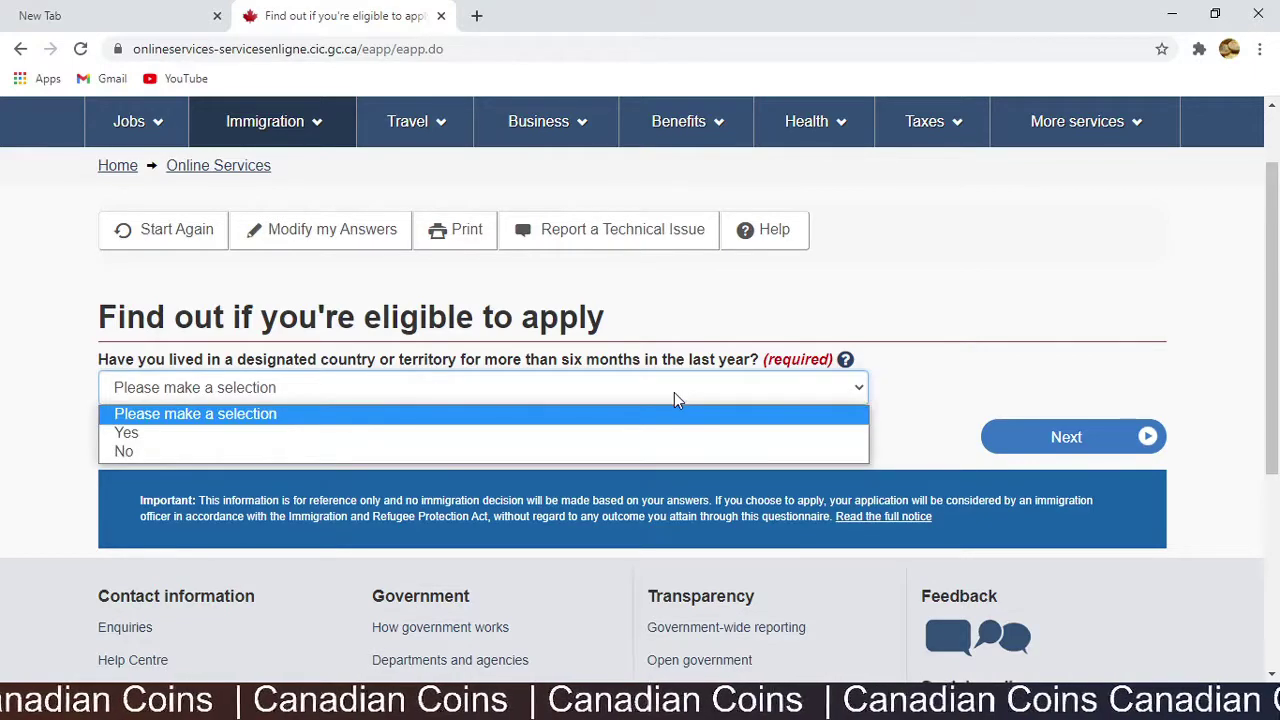
click(633, 452)
click(1008, 441)
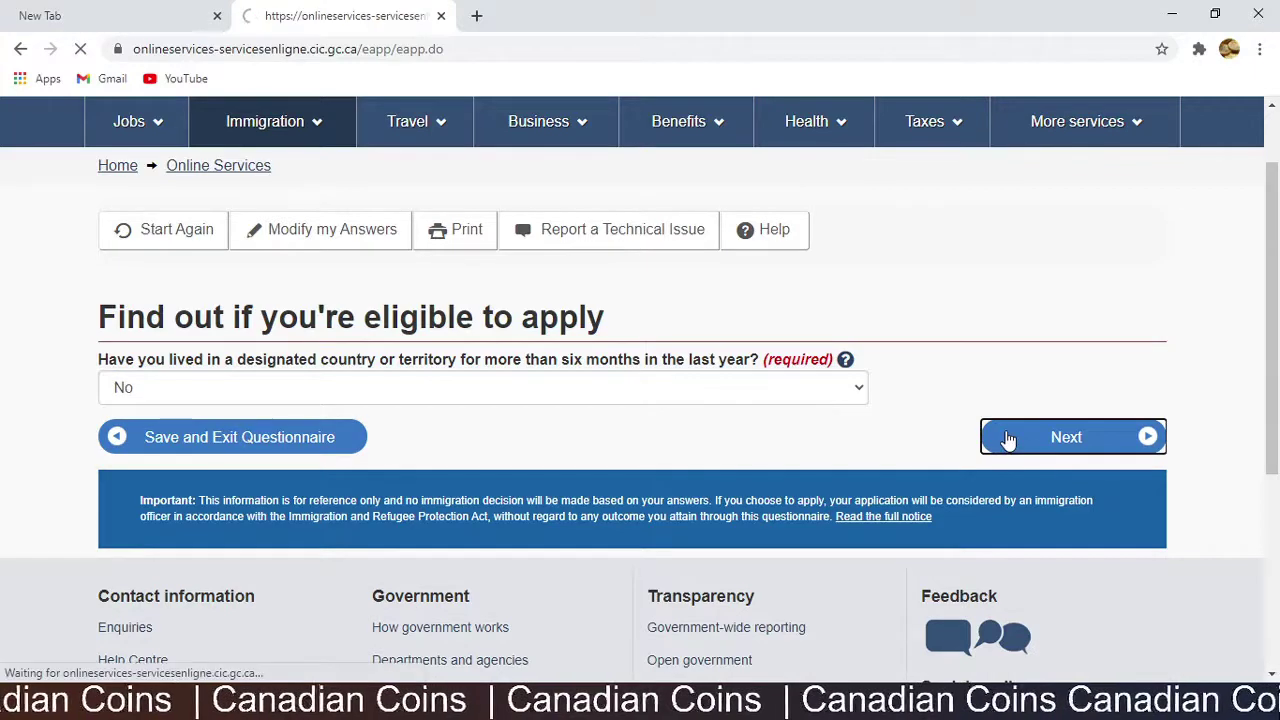
- Answer No to working in the listed jobs and No to applying for a family member
scroll(704, 422, down, 2)
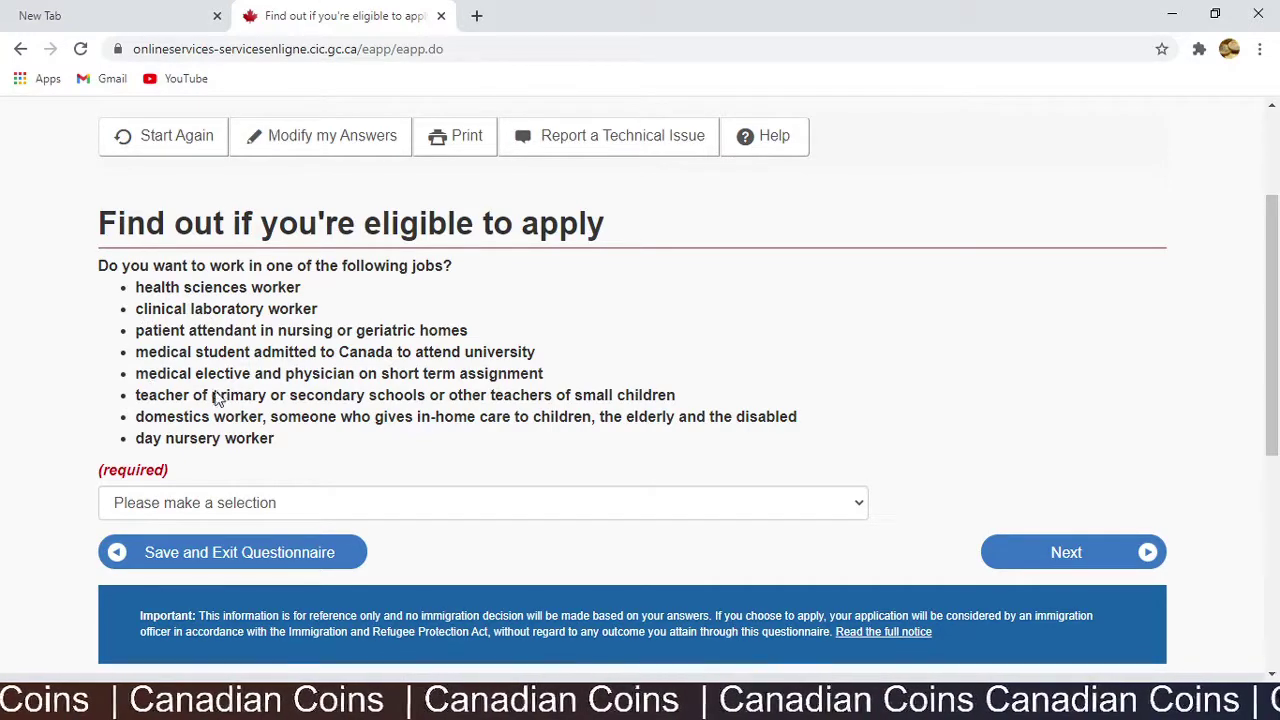
click(262, 513)
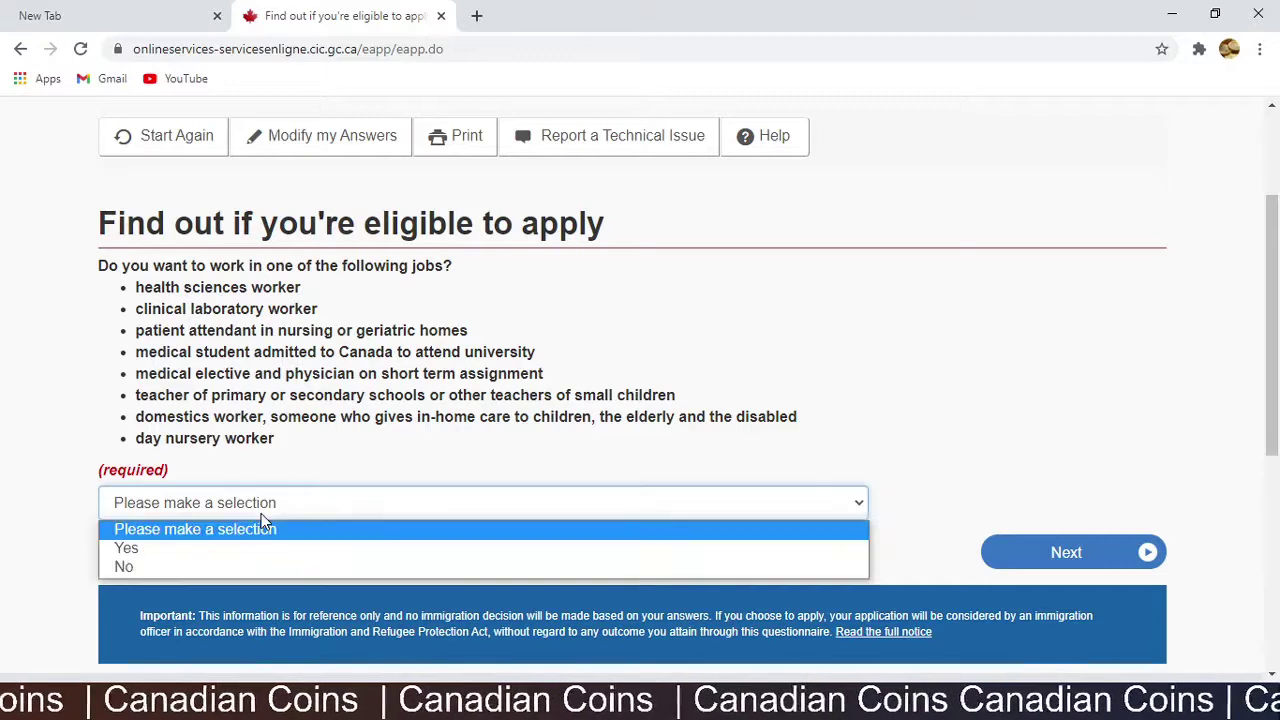
click(240, 567)
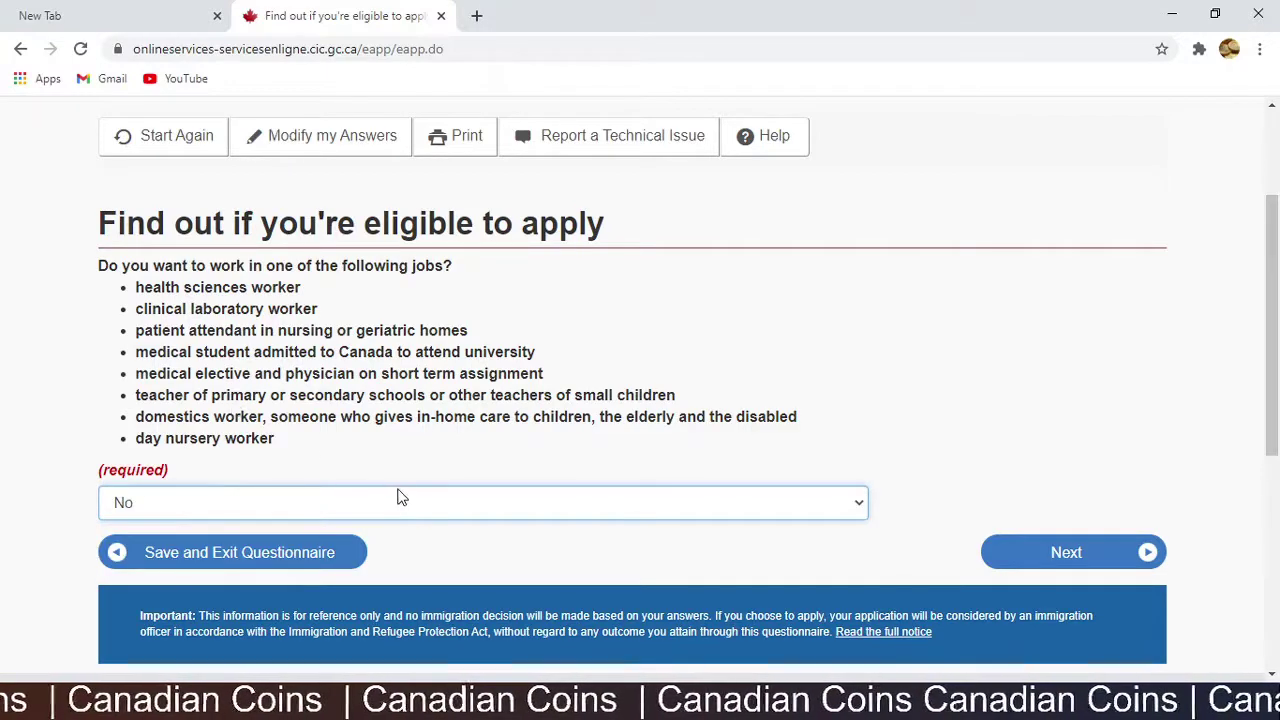
click(1052, 556)
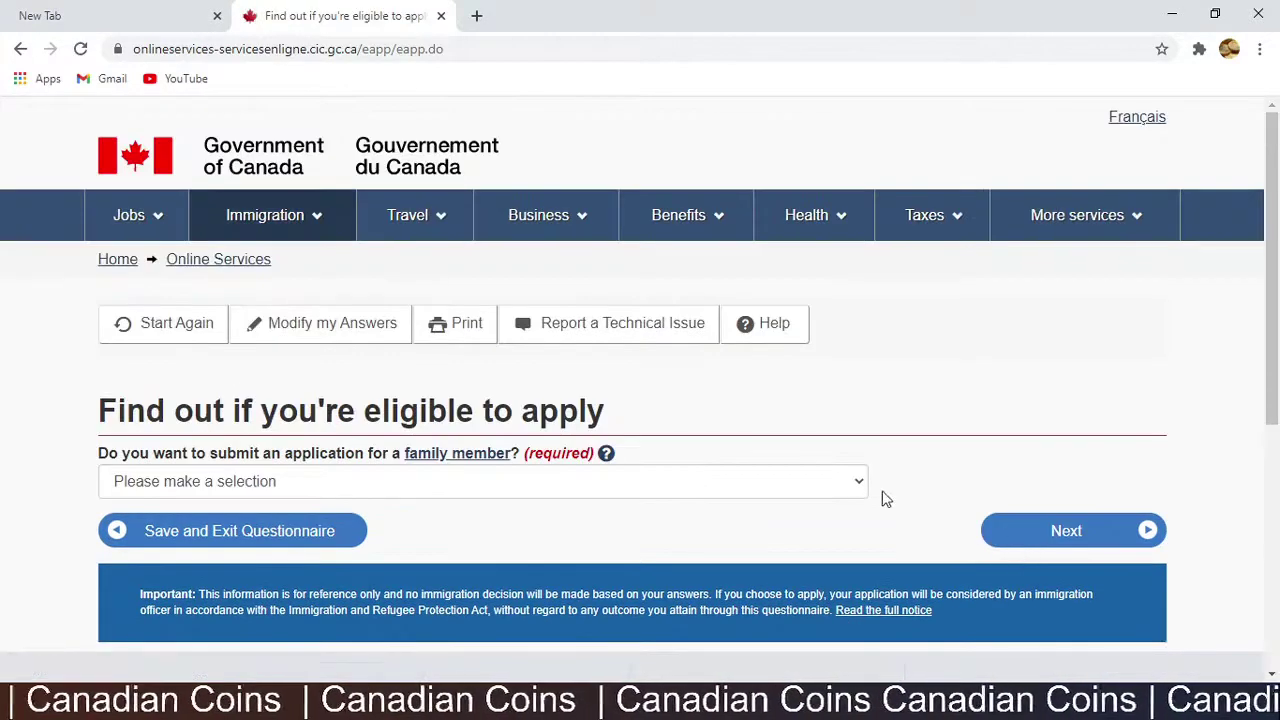
scroll(648, 481, down, 1)
click(556, 395)
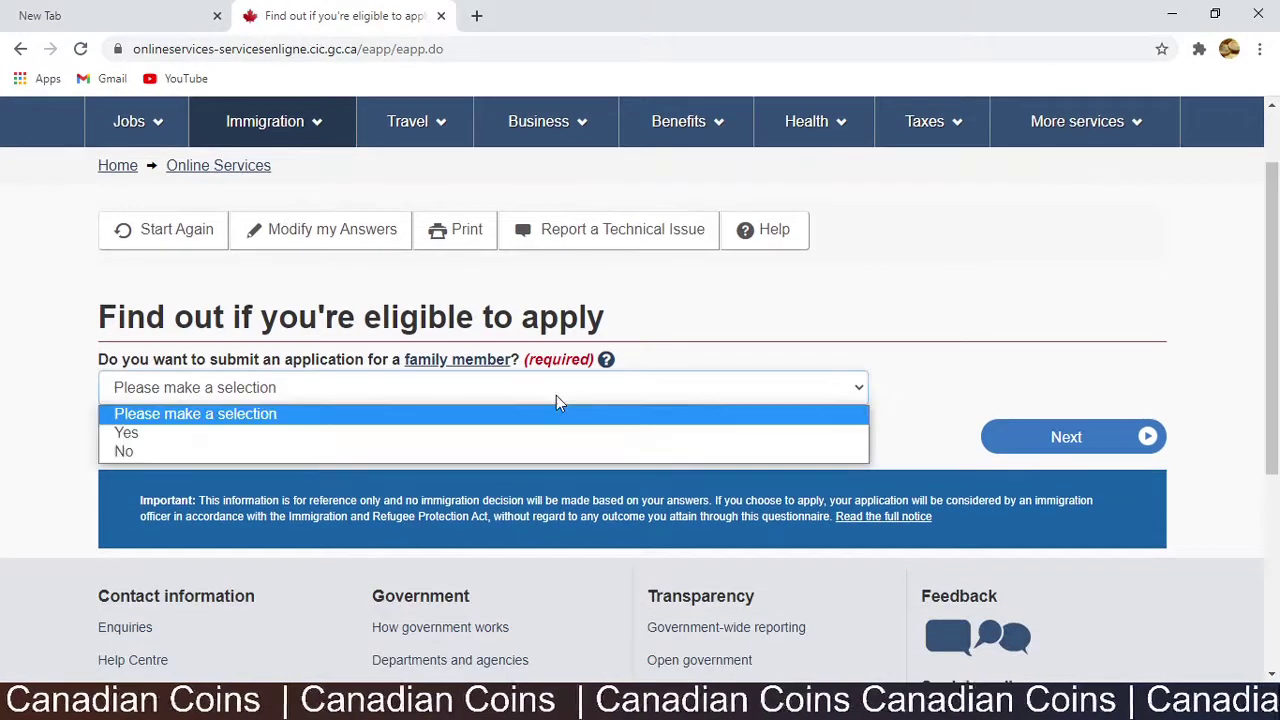
click(476, 451)
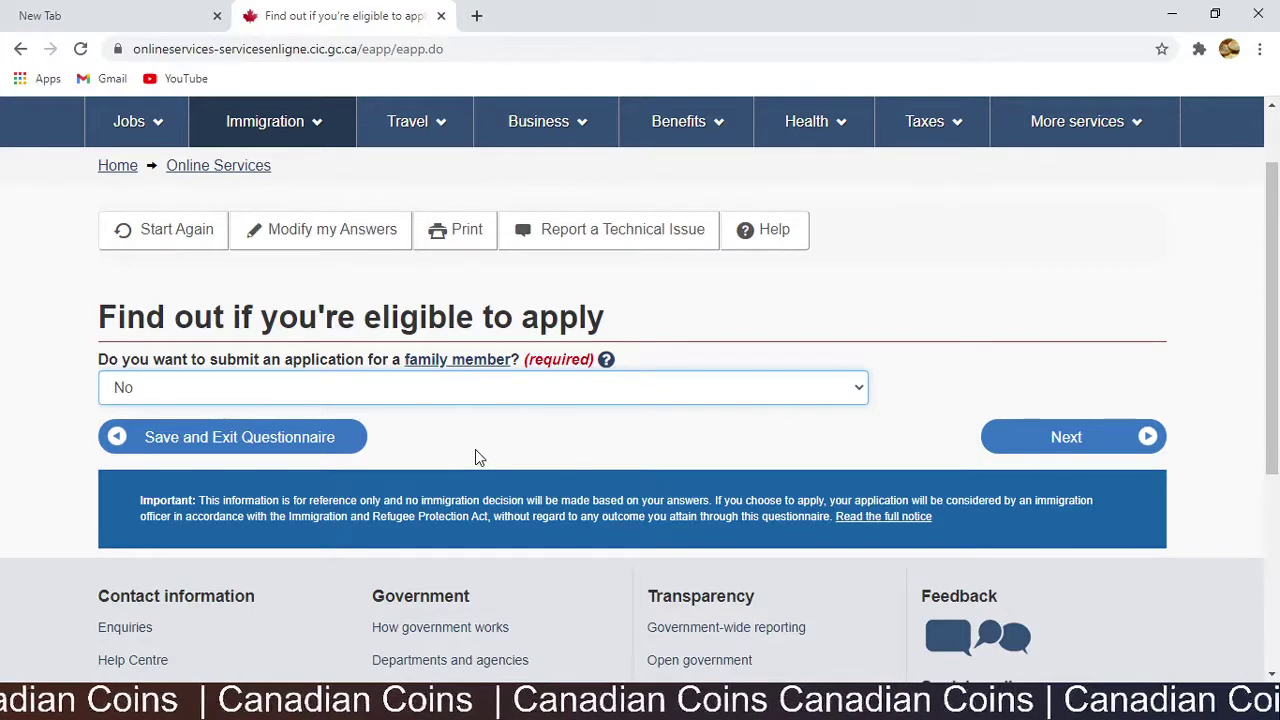
click(1024, 440)
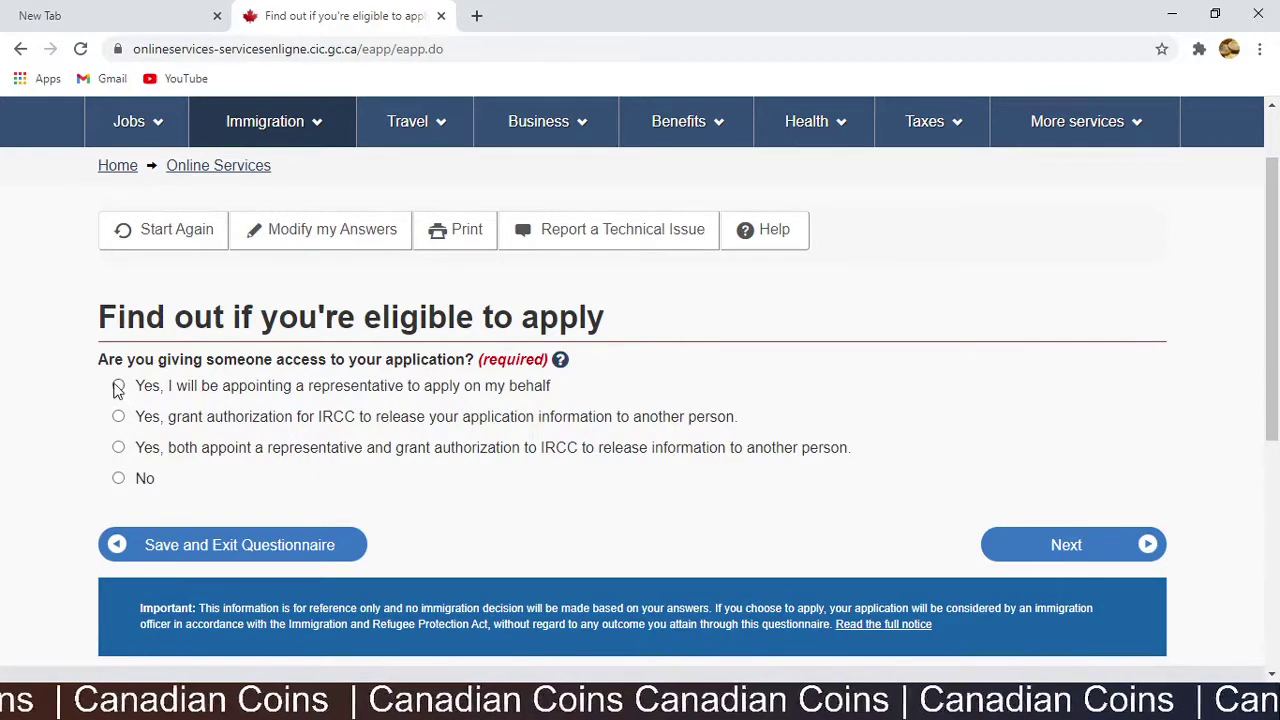
- Indicate no one else gets access and answer Yes to having given biometrics
click(118, 478)
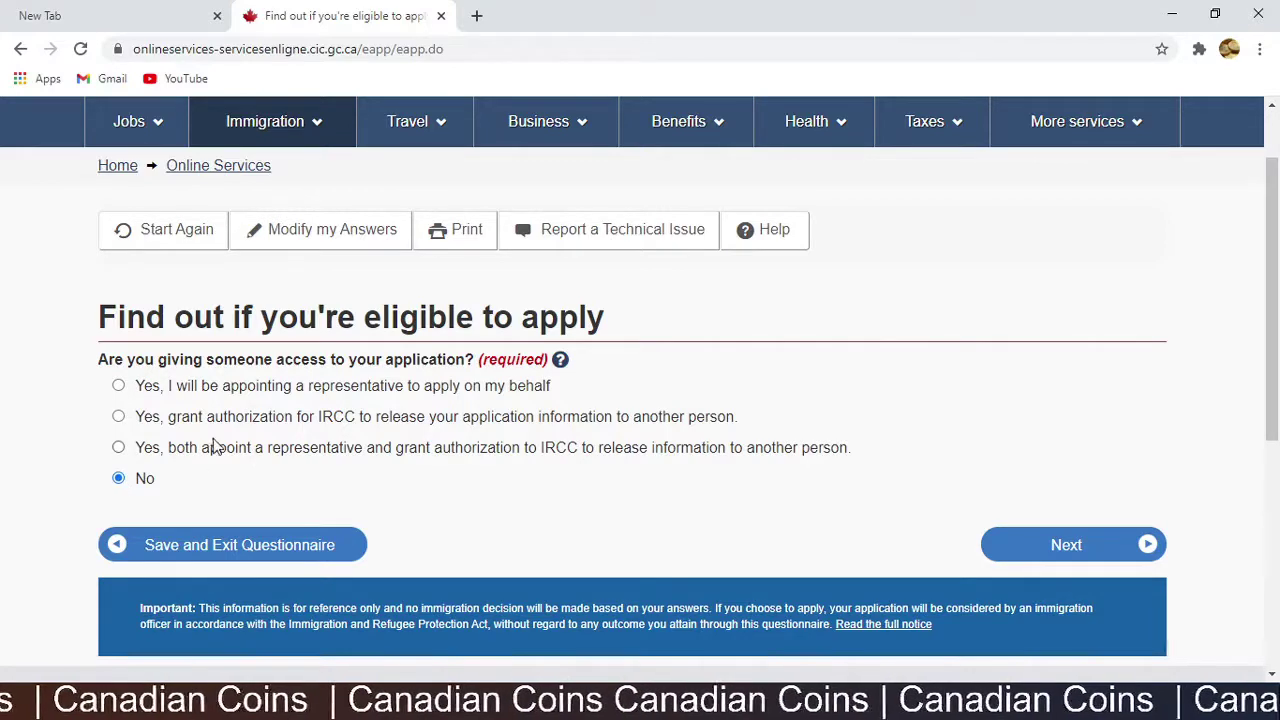
click(1068, 544)
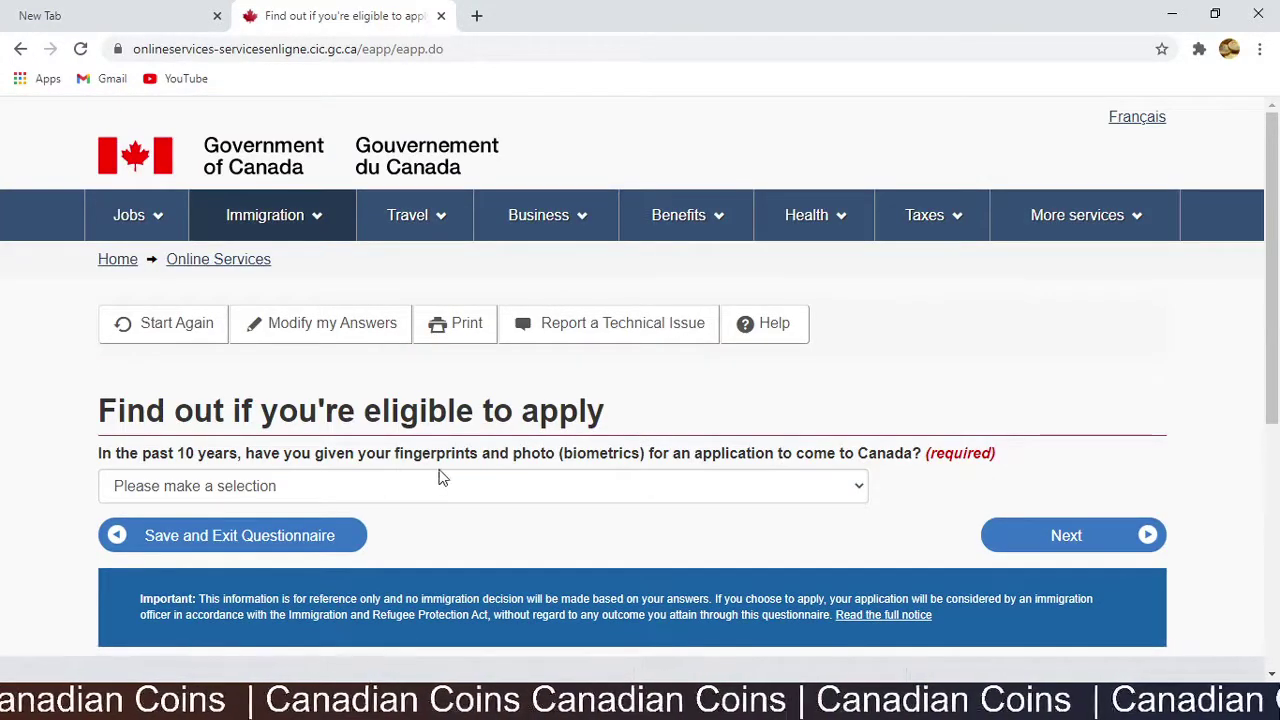
click(472, 497)
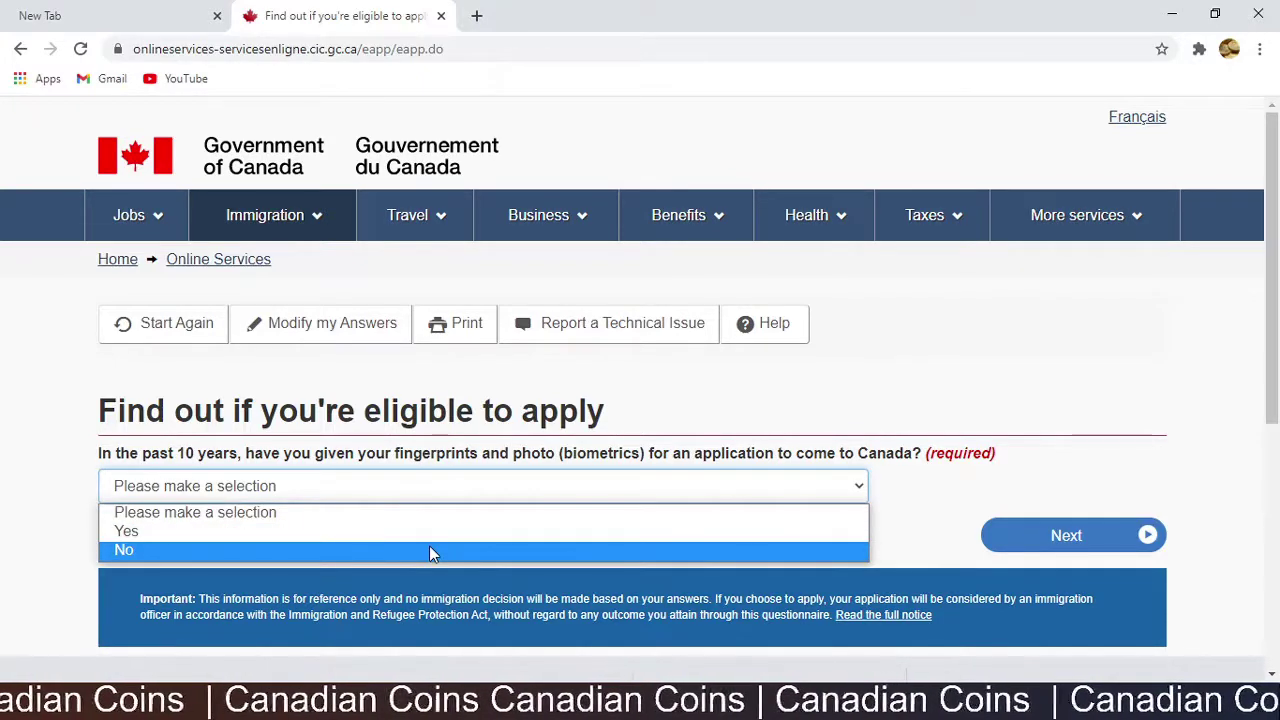
click(430, 531)
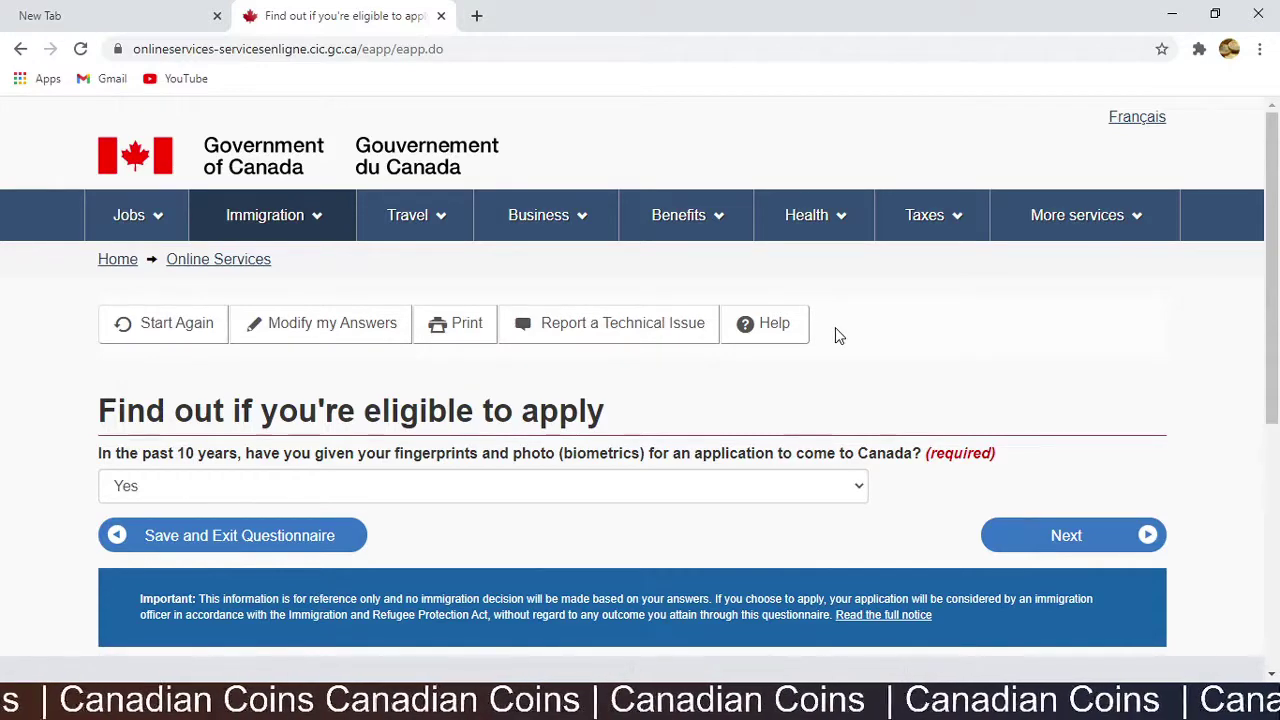
click(1046, 543)
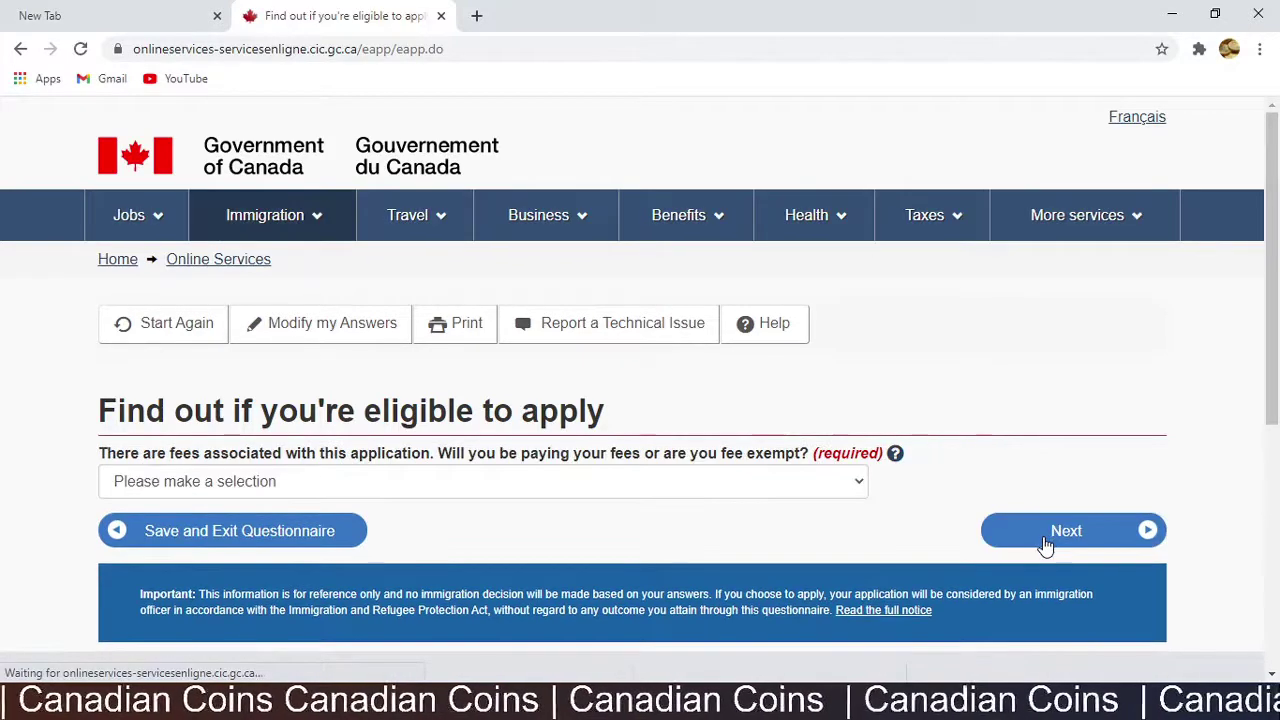
- Choose to pay the application fees, Yes to digital copies, Yes to paying online
click(371, 483)
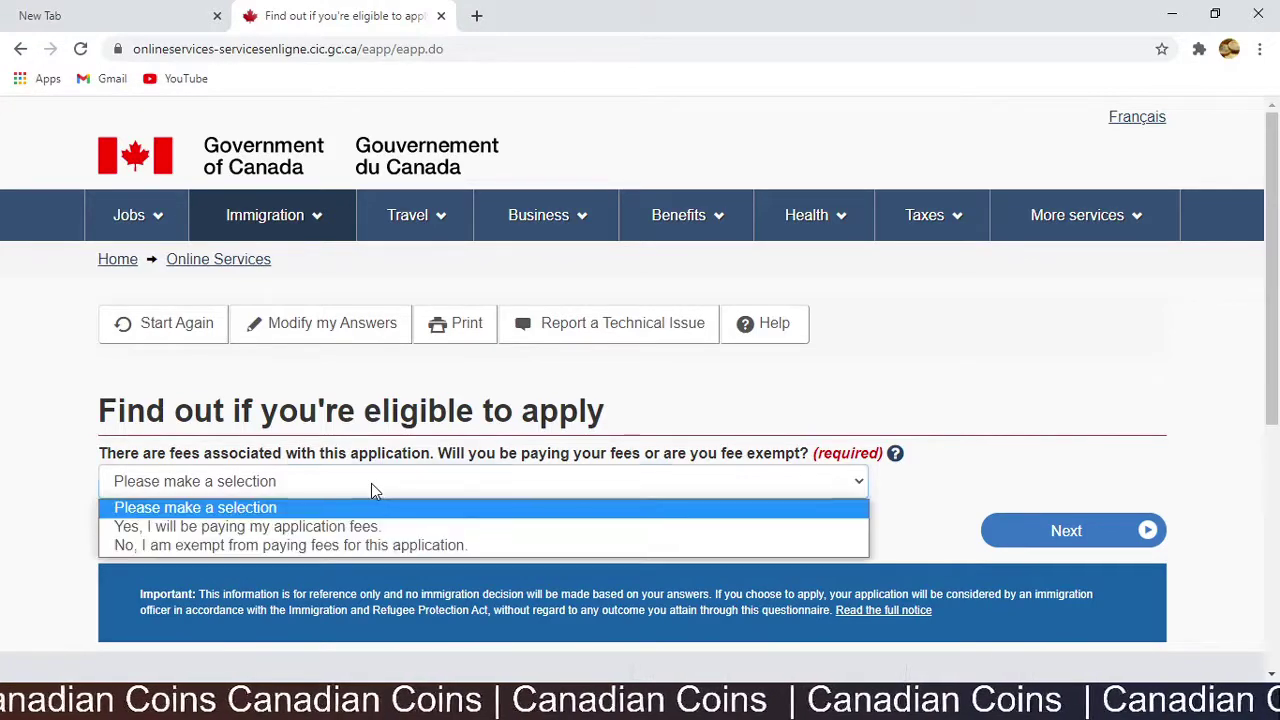
click(348, 530)
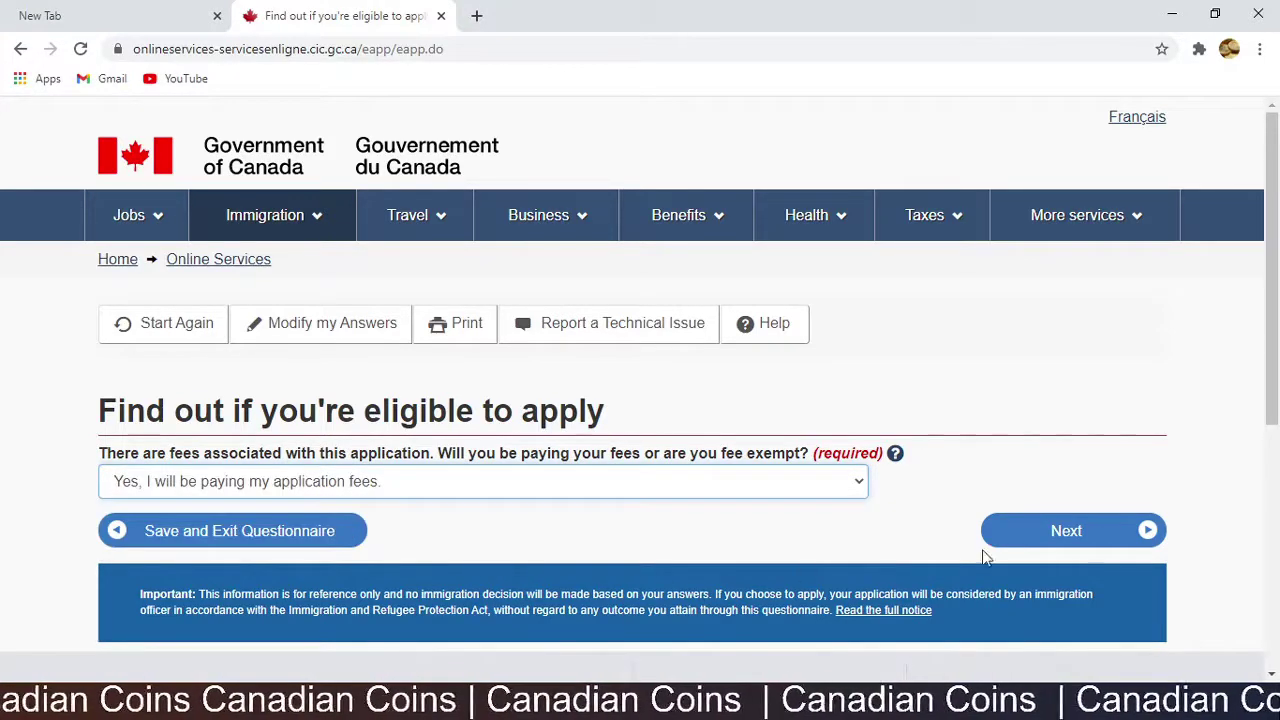
click(1101, 549)
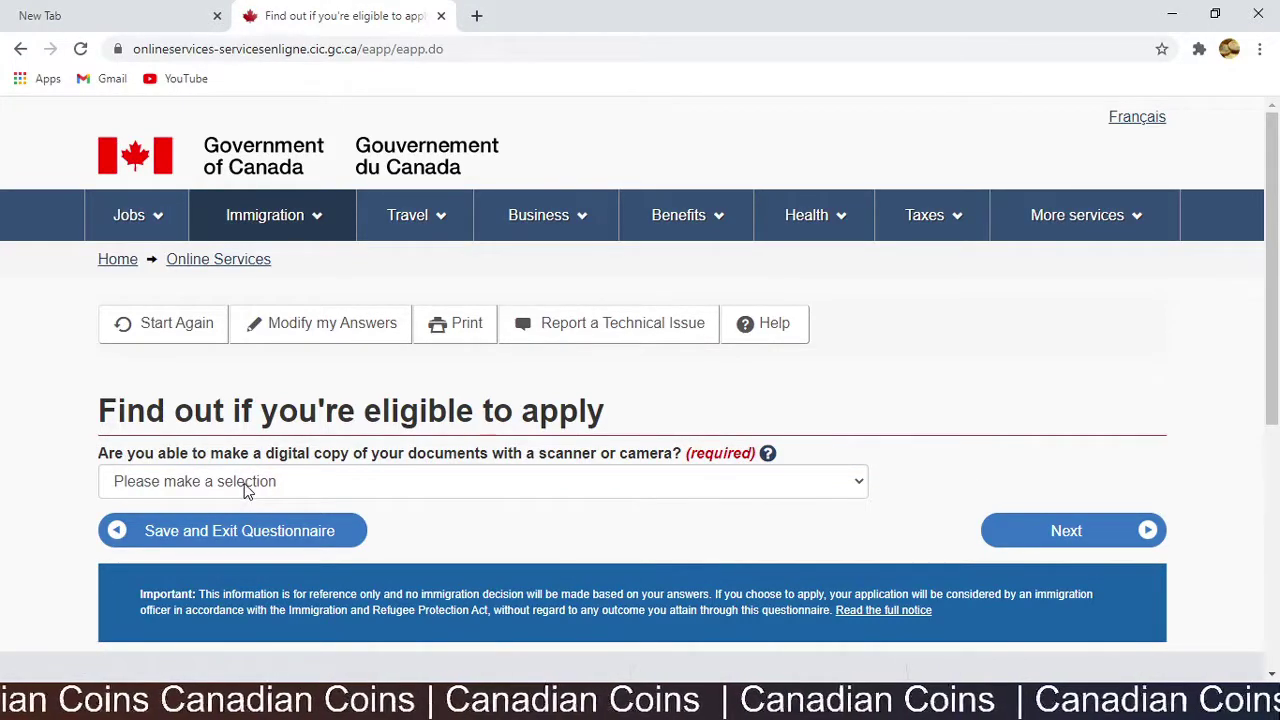
click(345, 495)
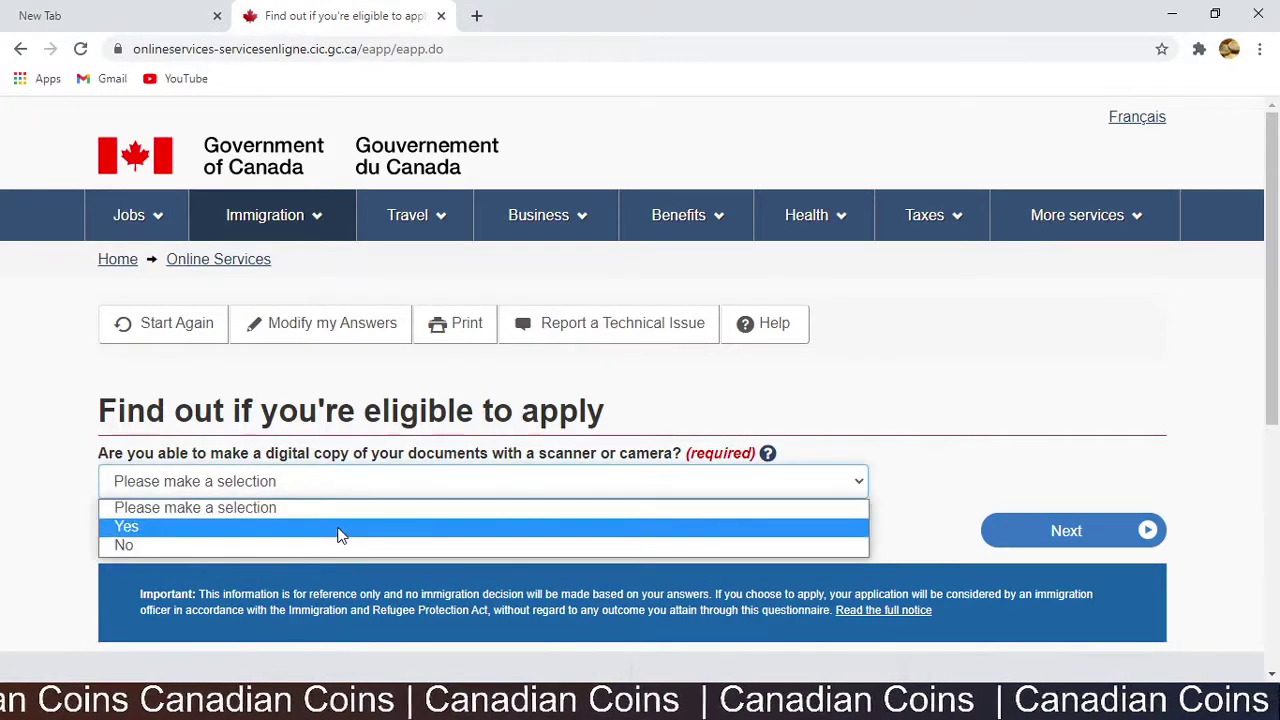
click(340, 530)
click(1037, 543)
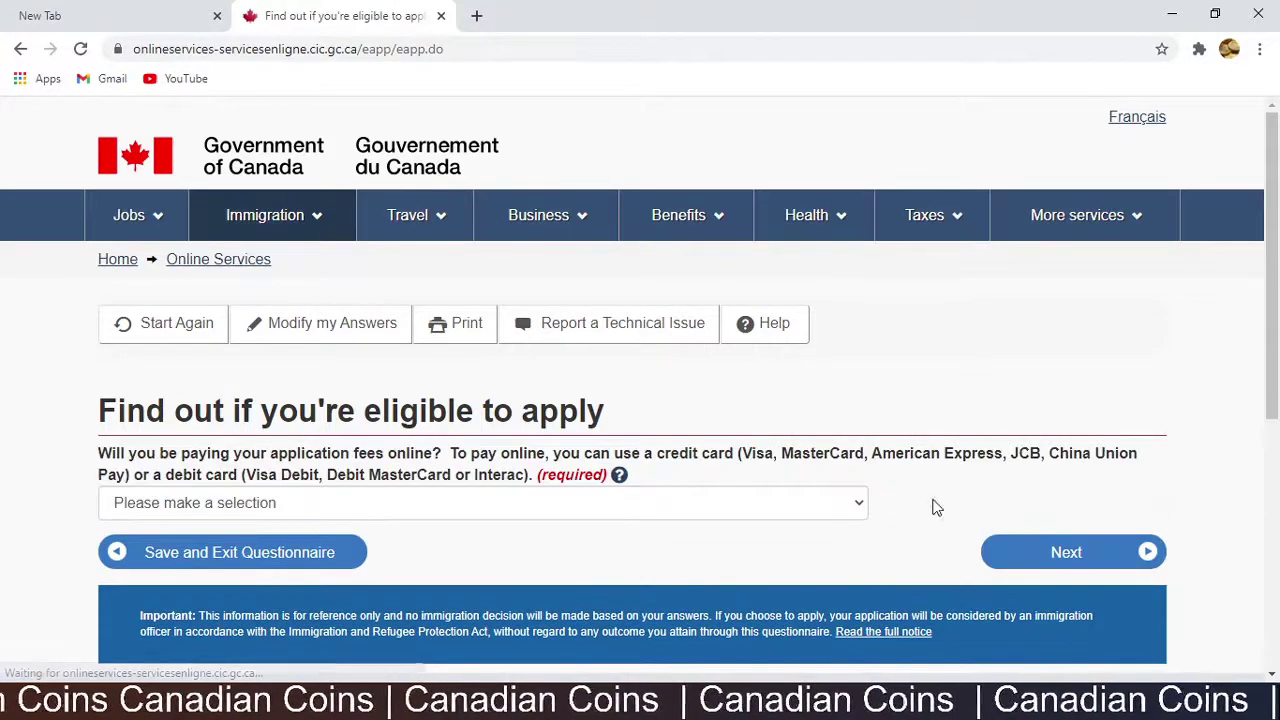
click(440, 502)
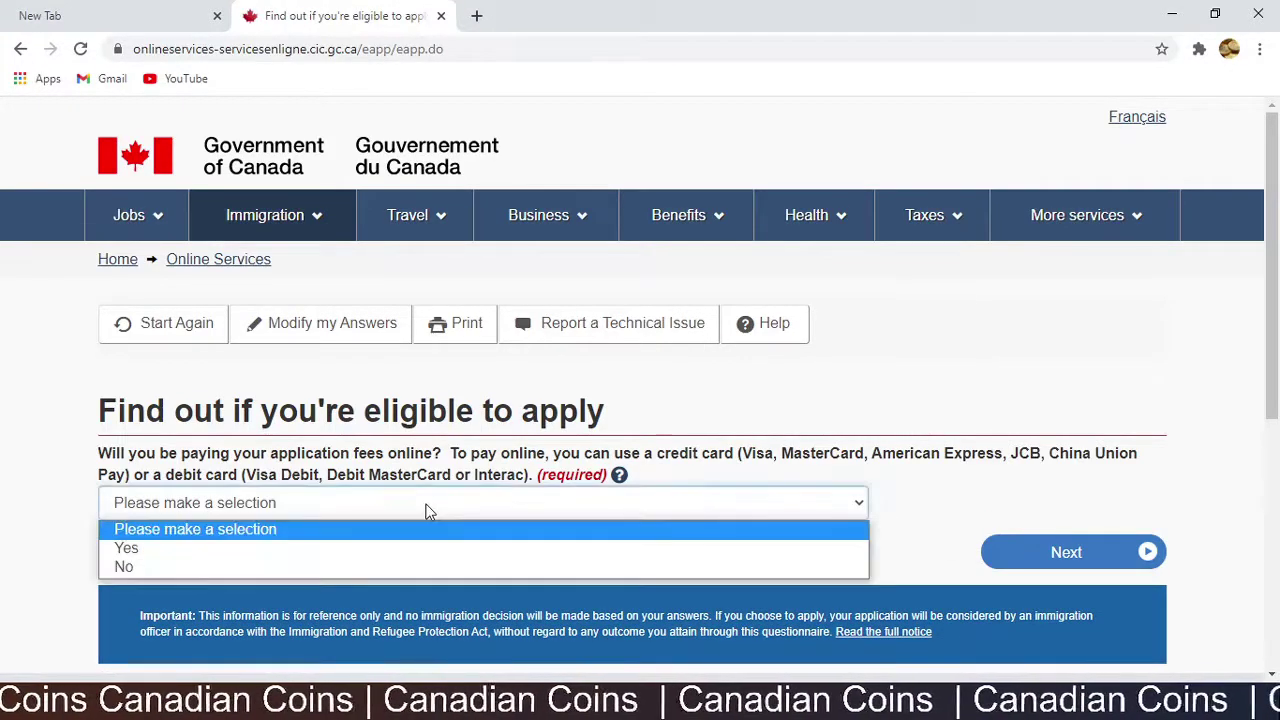
click(402, 550)
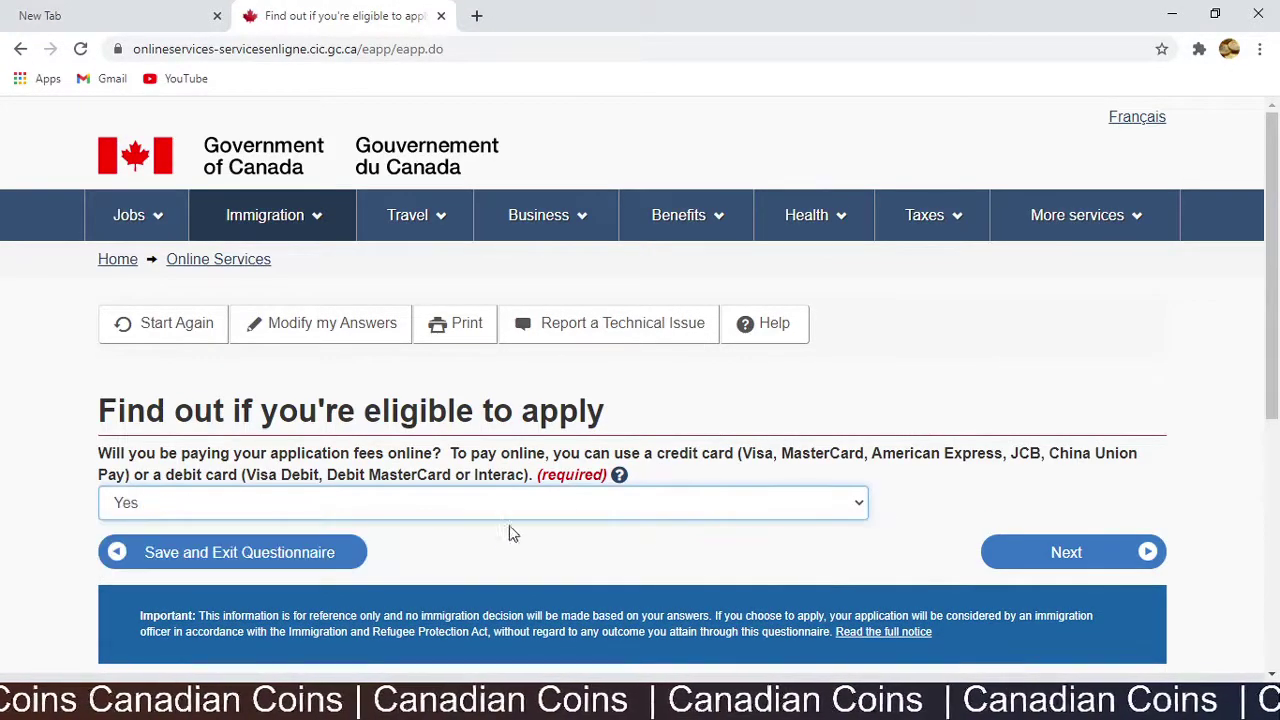
click(1044, 566)
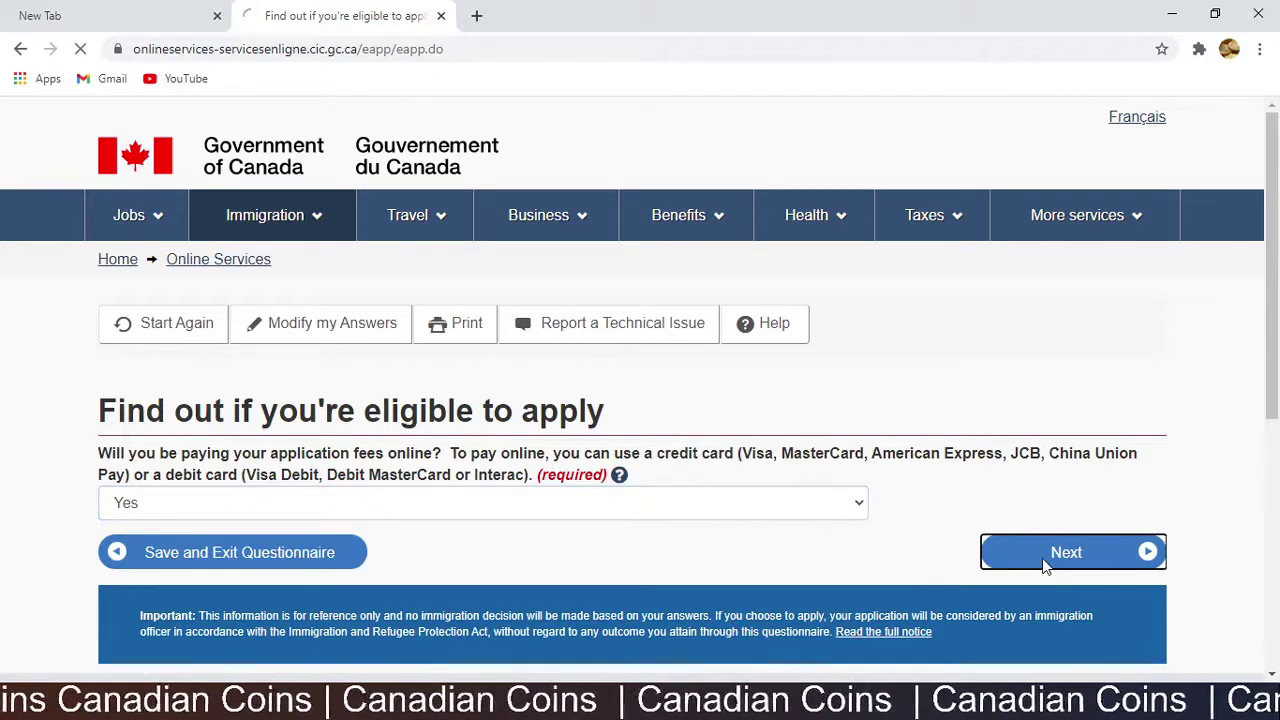
- Scroll through Review your answers and accept them
scroll(832, 495, down, 2)
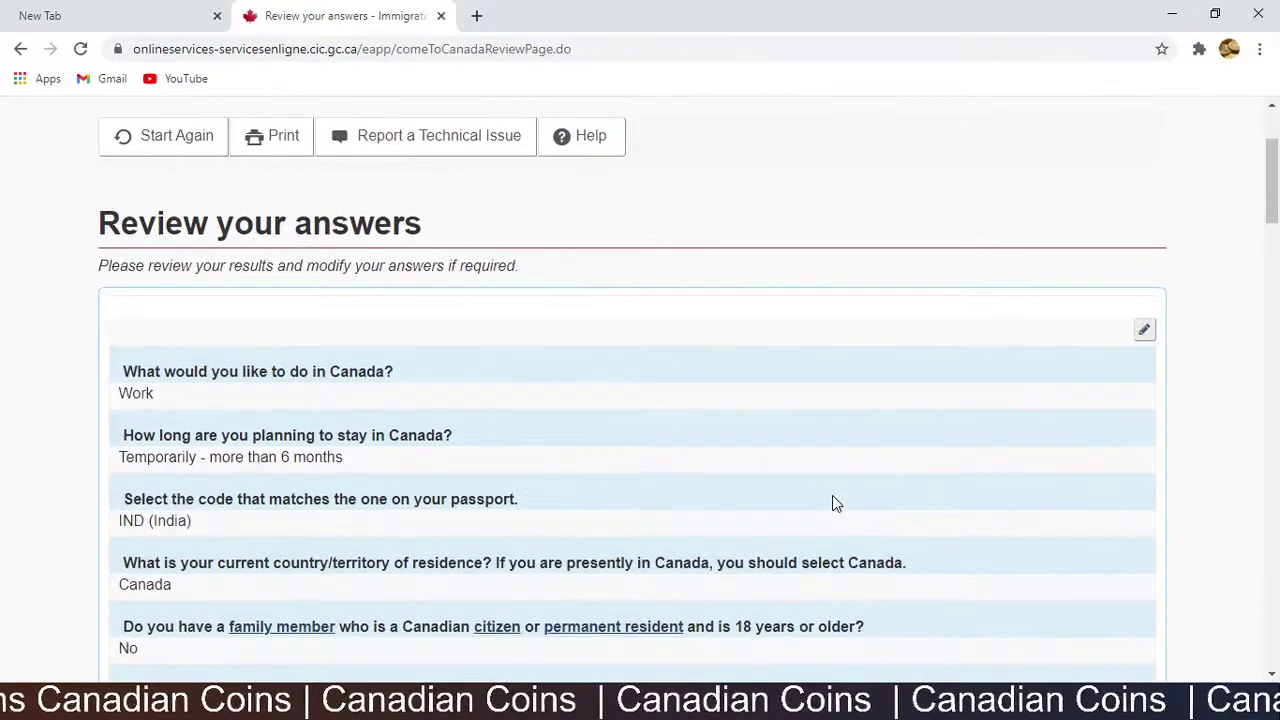
scroll(832, 503, down, 2)
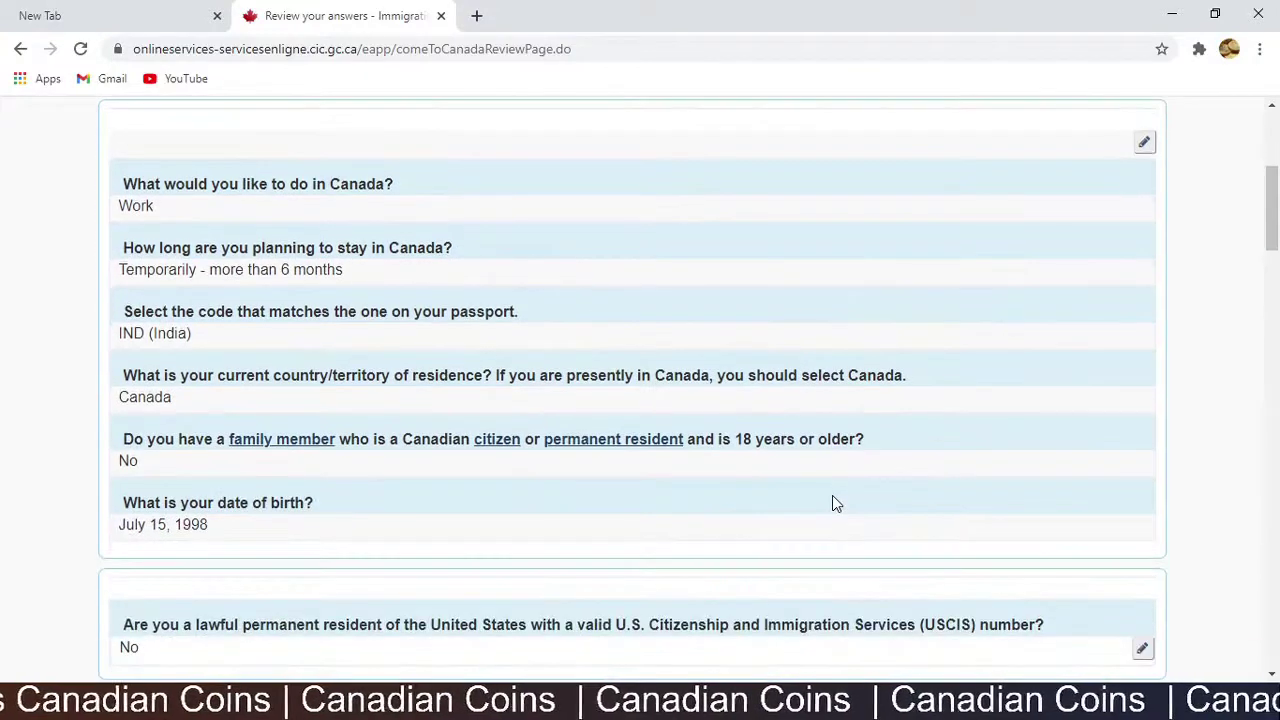
scroll(832, 497, down, 2)
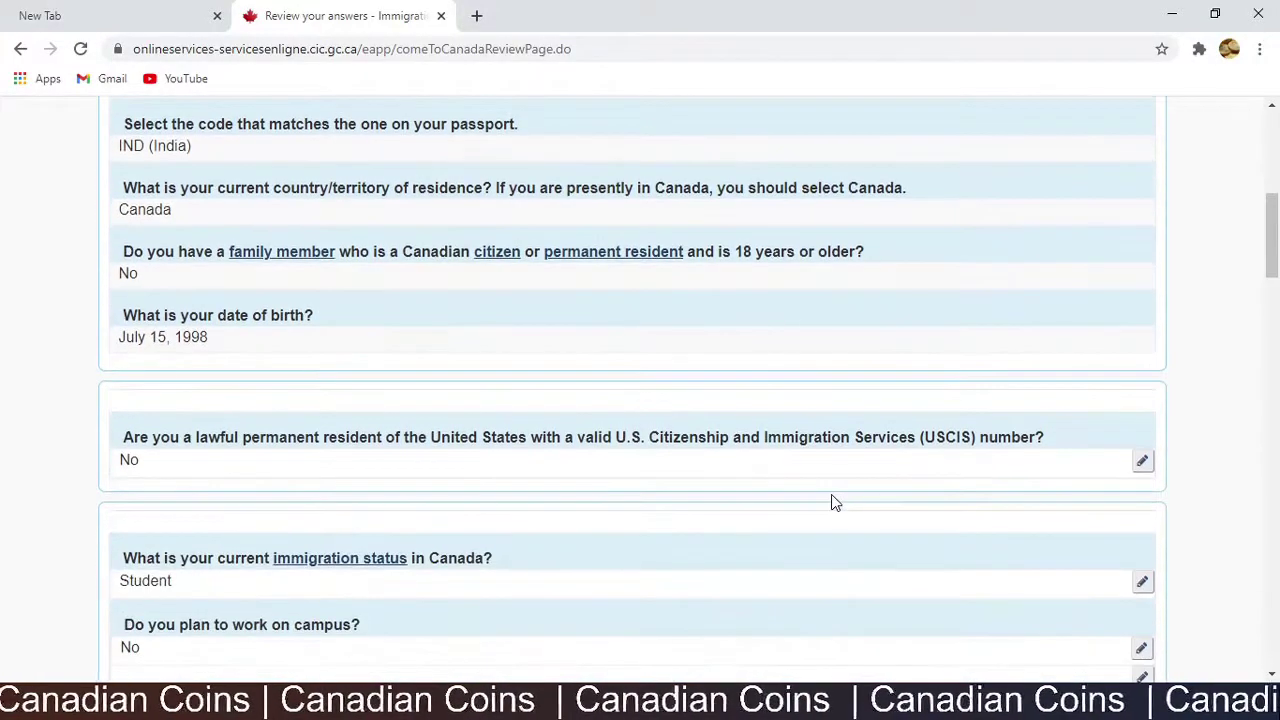
scroll(831, 494, down, 9)
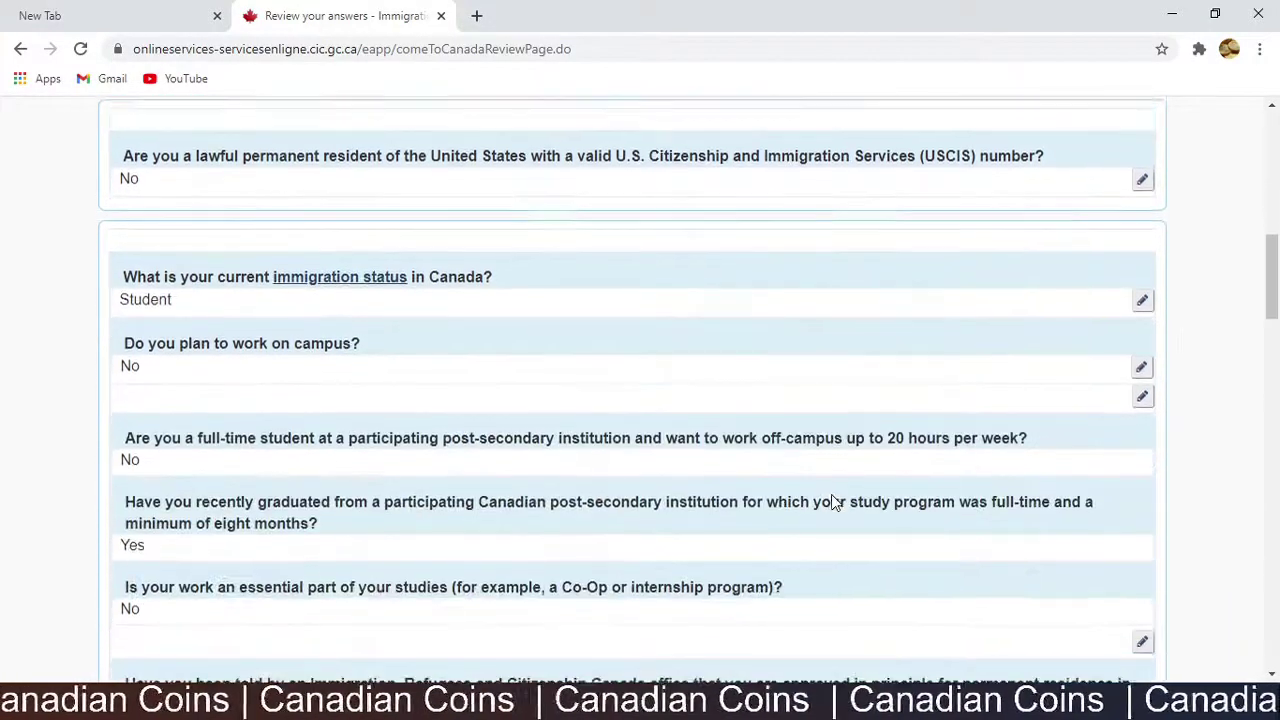
scroll(831, 494, down, 4)
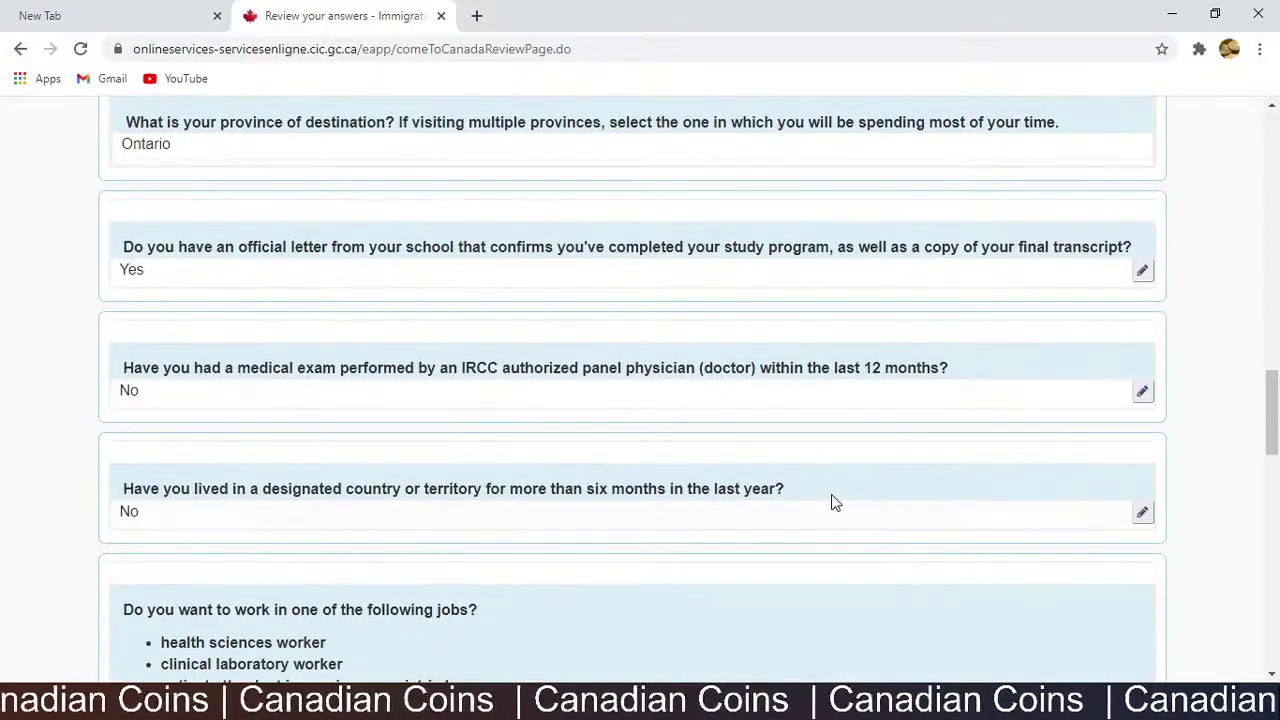
scroll(831, 494, down, 3)
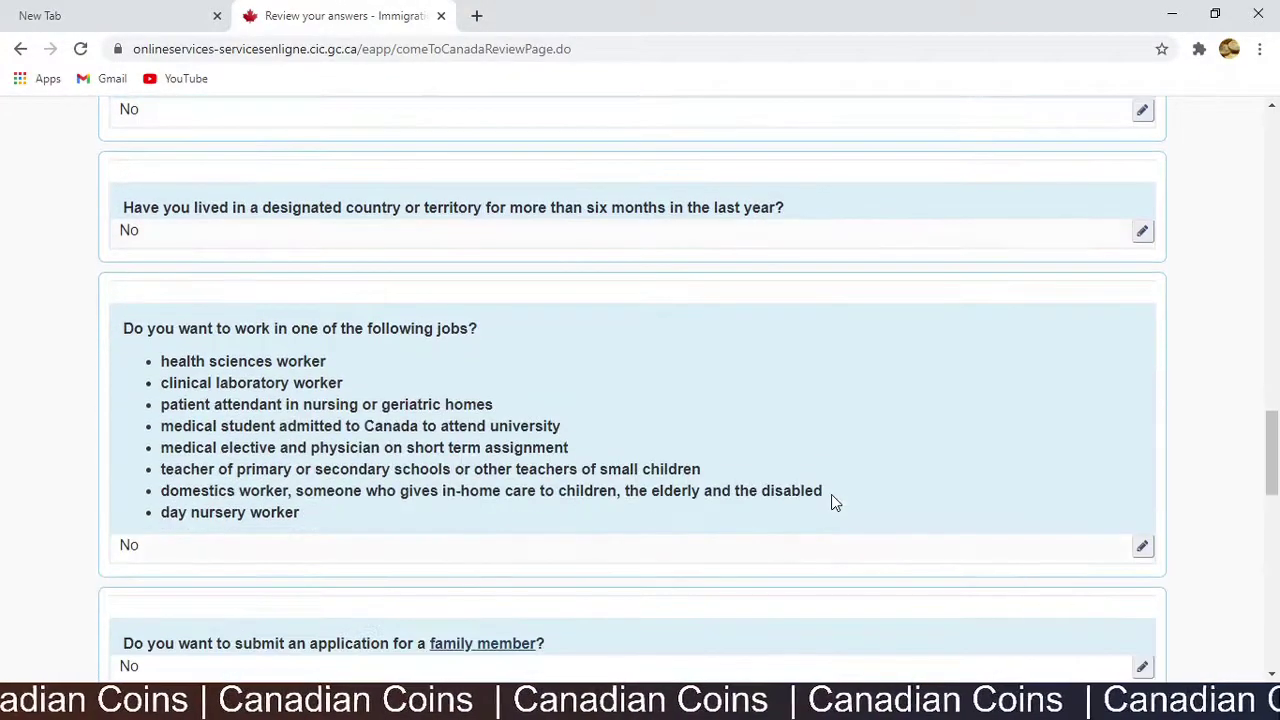
scroll(831, 494, down, 3)
scroll(831, 503, down, 1)
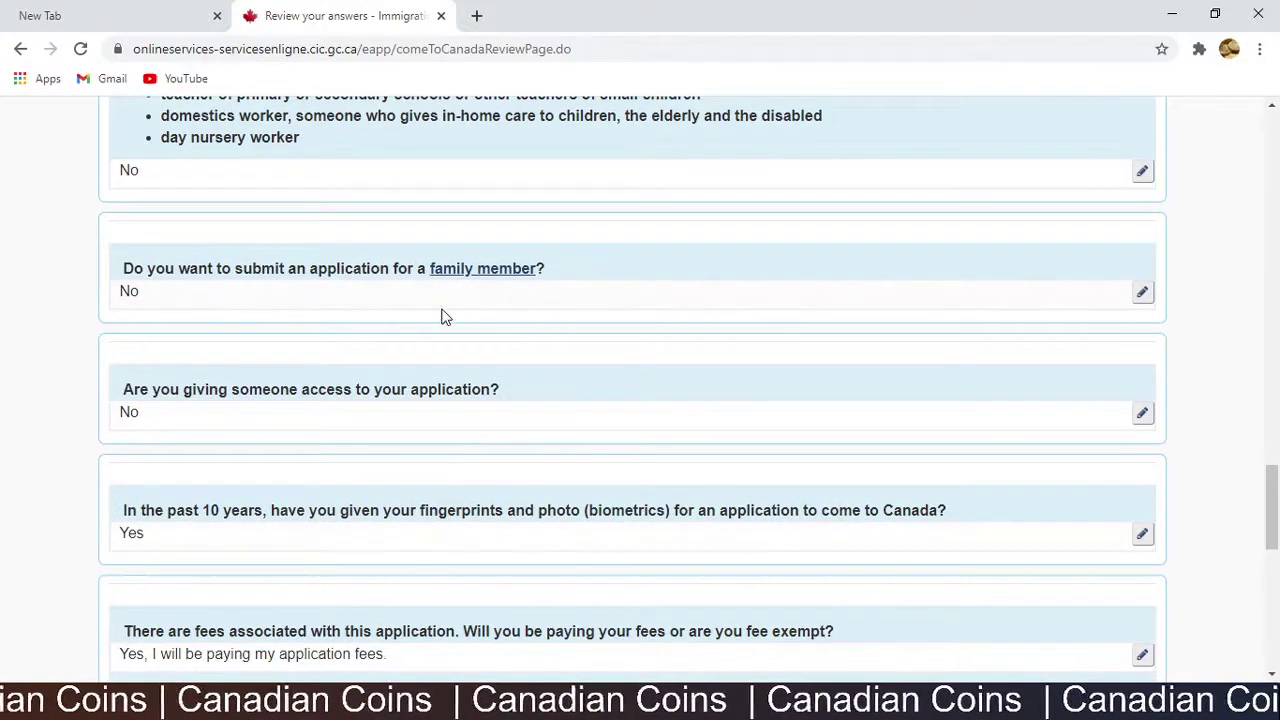
scroll(445, 318, down, 2)
scroll(467, 403, down, 3)
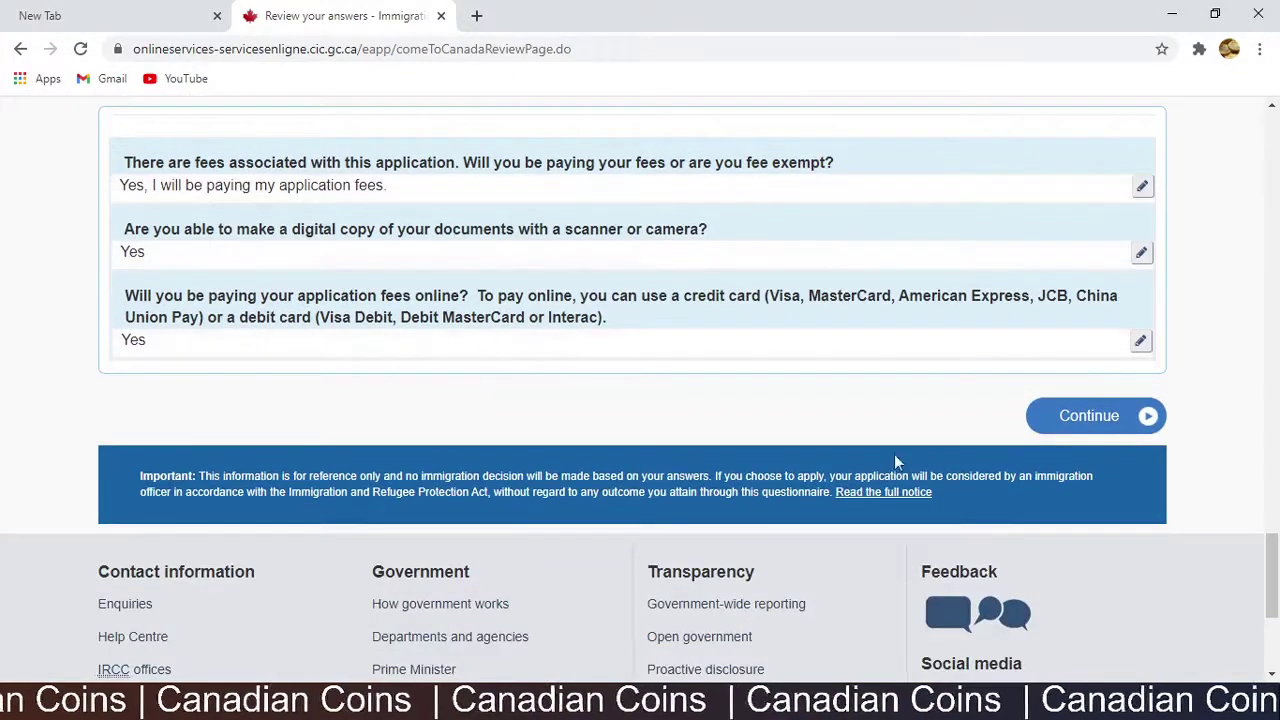
click(1080, 420)
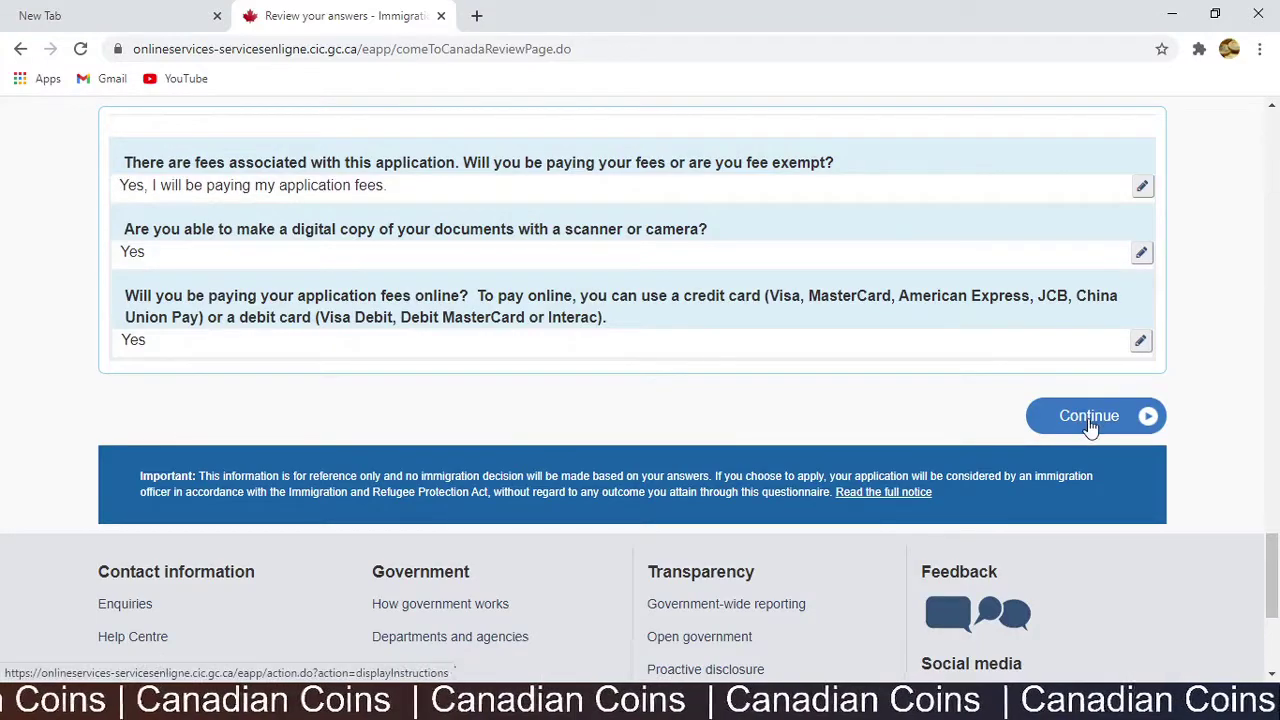
- Scroll the Submitting your application instructions down to the Continue button
scroll(893, 443, down, 2)
scroll(893, 443, down, 3)
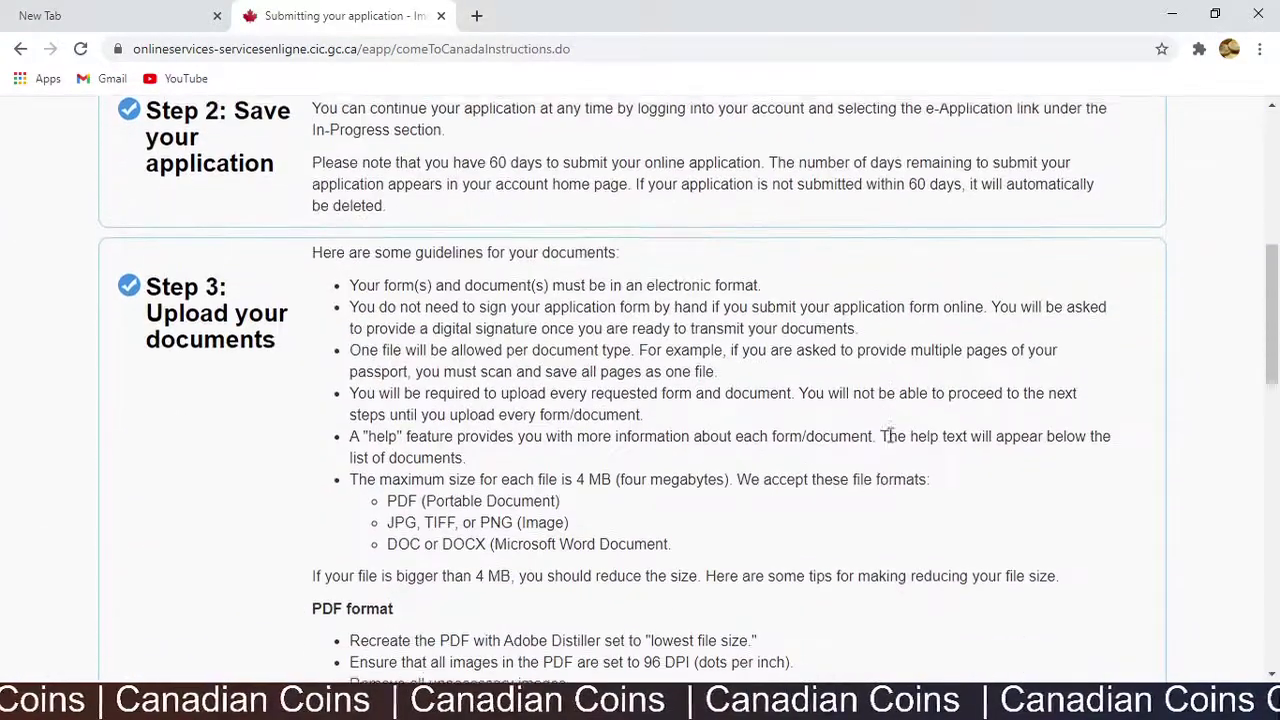
scroll(889, 434, up, 3)
scroll(170, 322, down, 8)
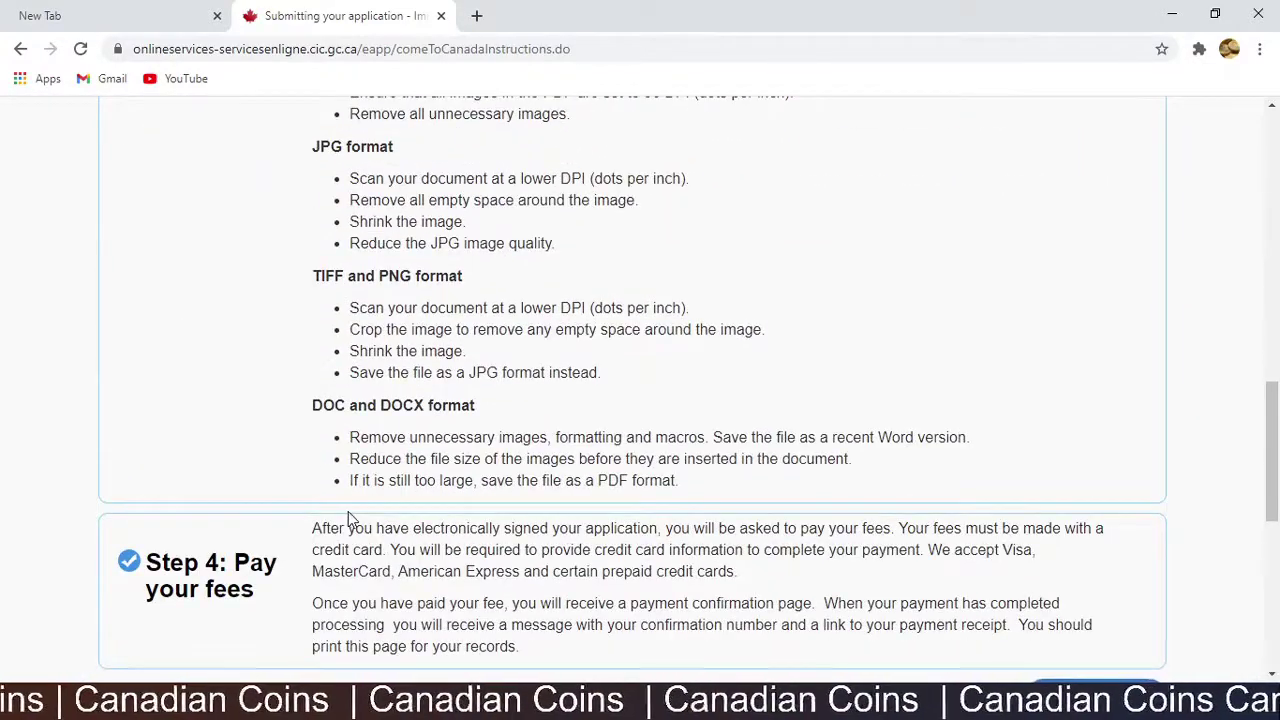
scroll(348, 511, down, 2)
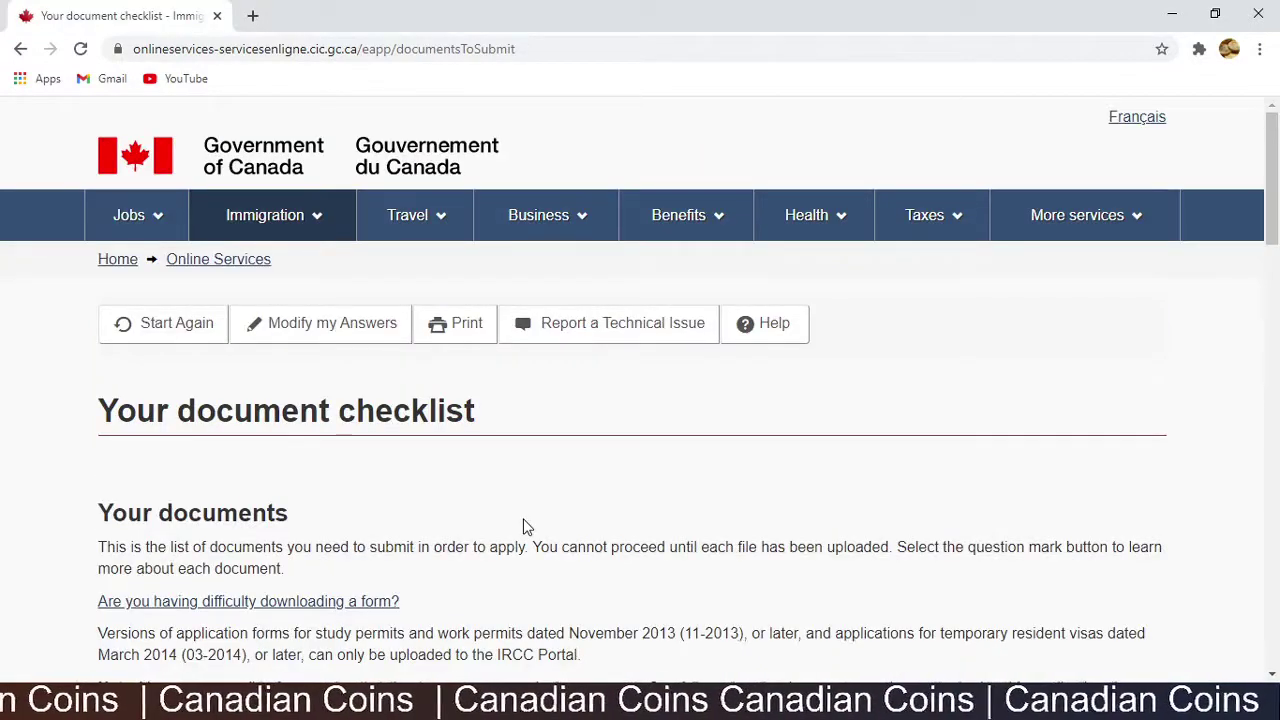
- Open the IMM5710 form PDF from the Application Form(s) list in a new tab
scroll(525, 527, down, 5)
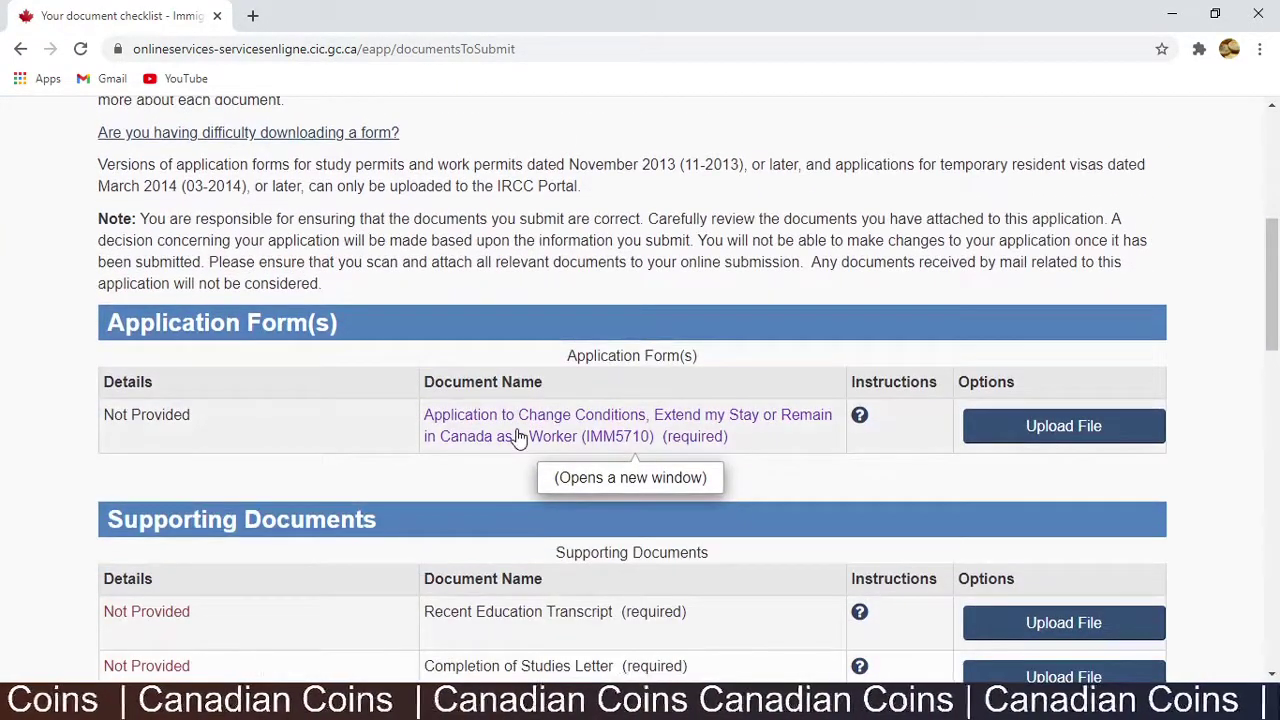
scroll(530, 445, down, 2)
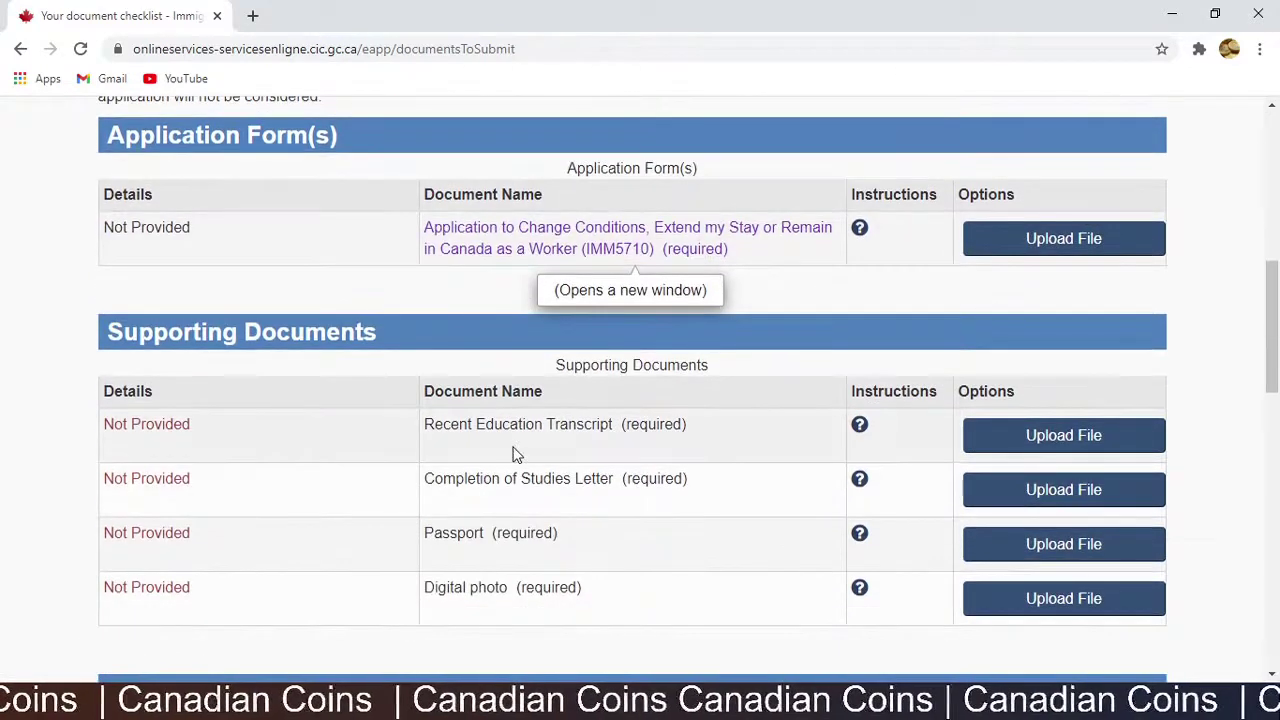
scroll(520, 447, up, 2)
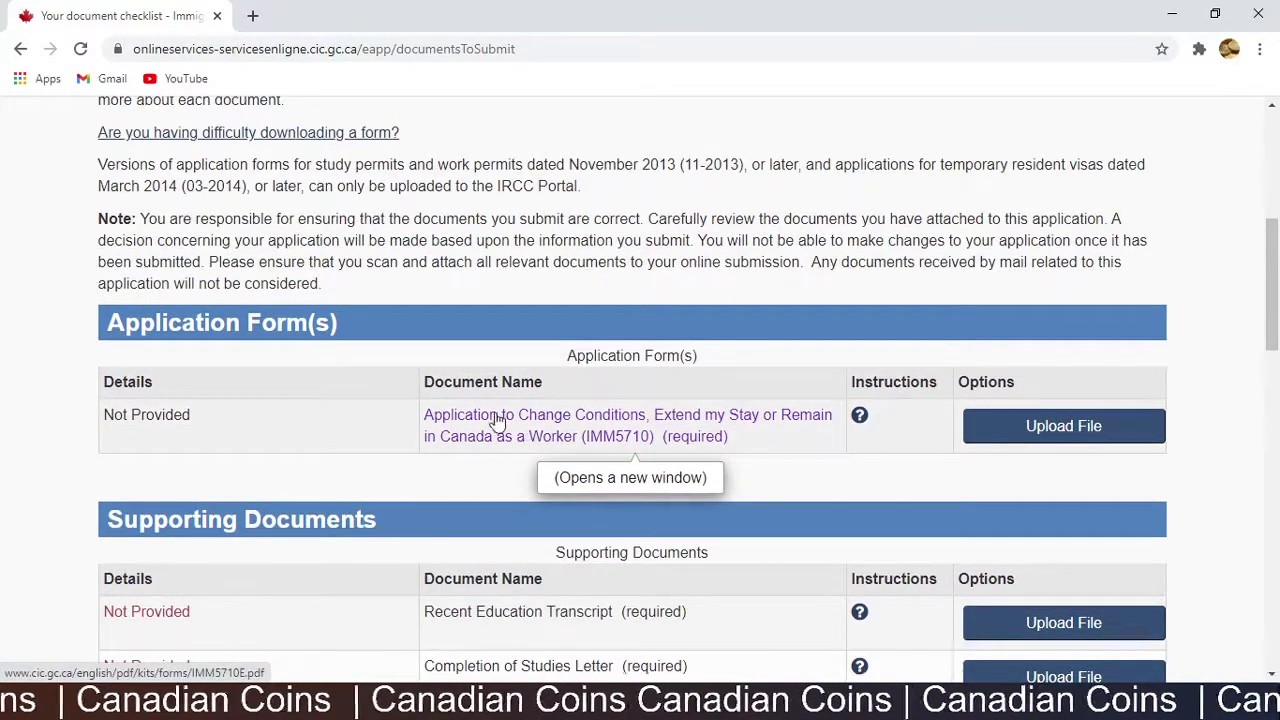
click(515, 424)
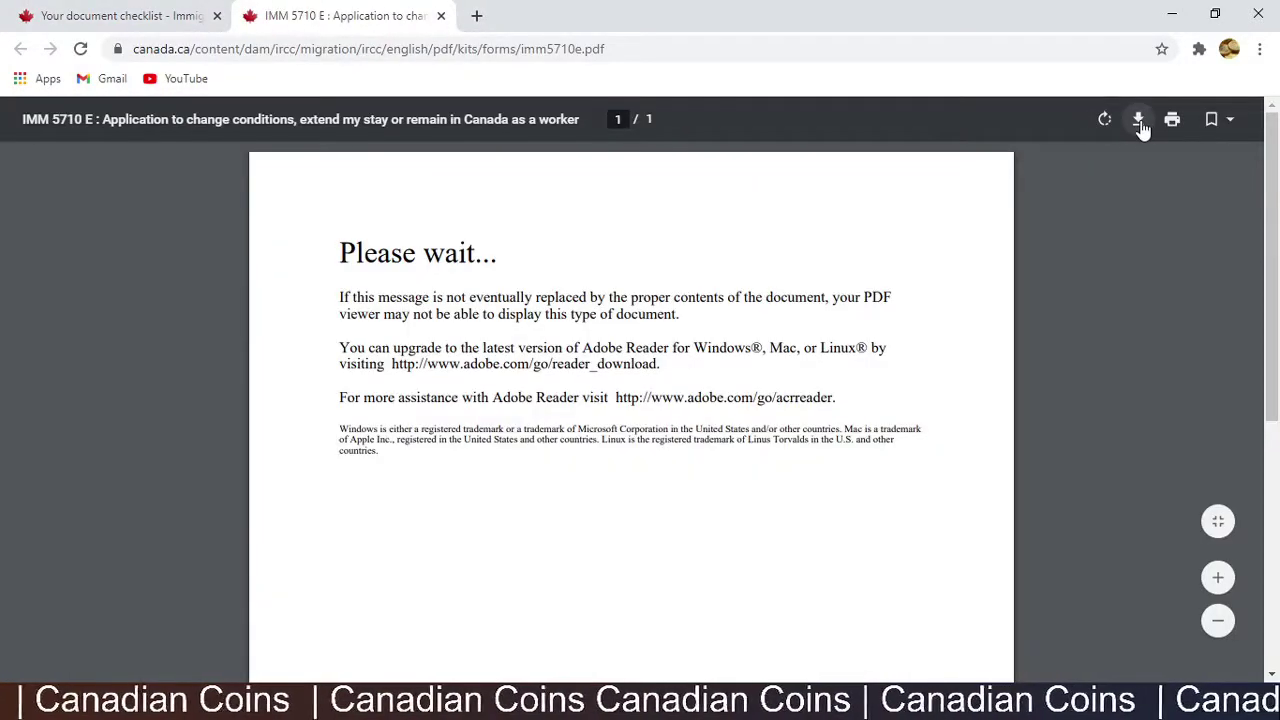
- Download the IMM 5710 form as imm5710e.pdf into the Desktop's PGWP folder
click(1140, 121)
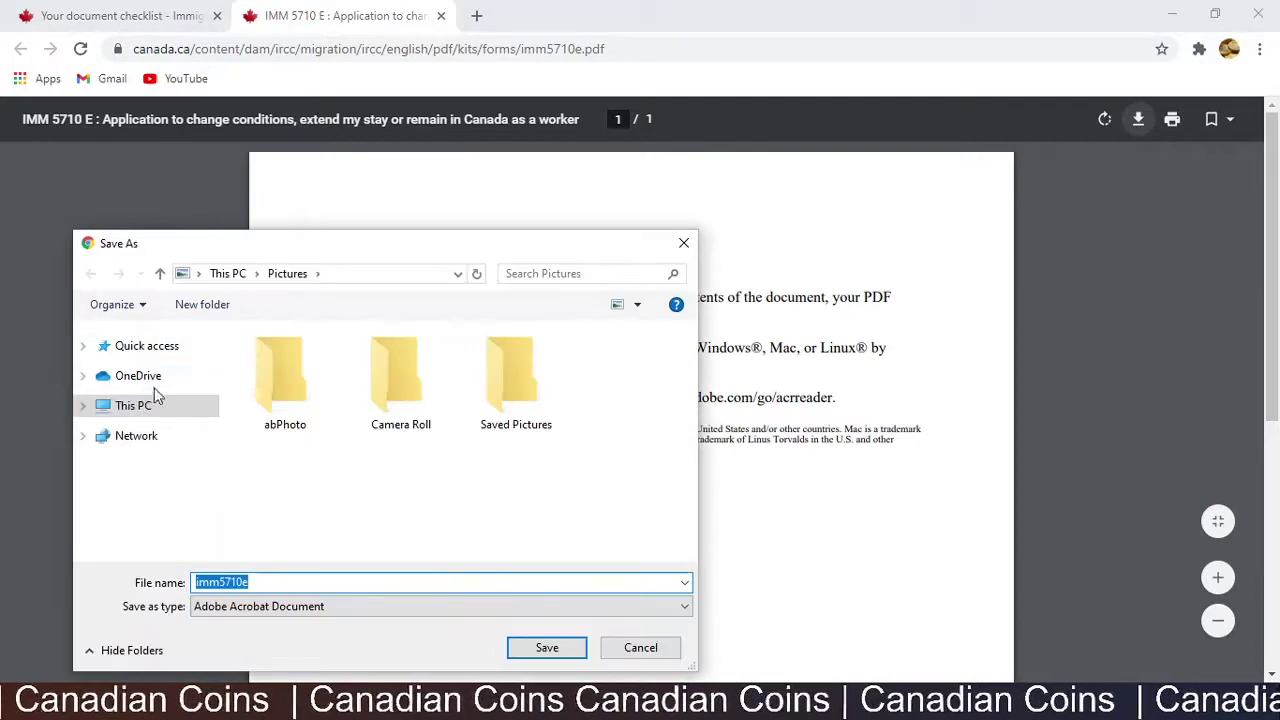
click(140, 410)
click(310, 432)
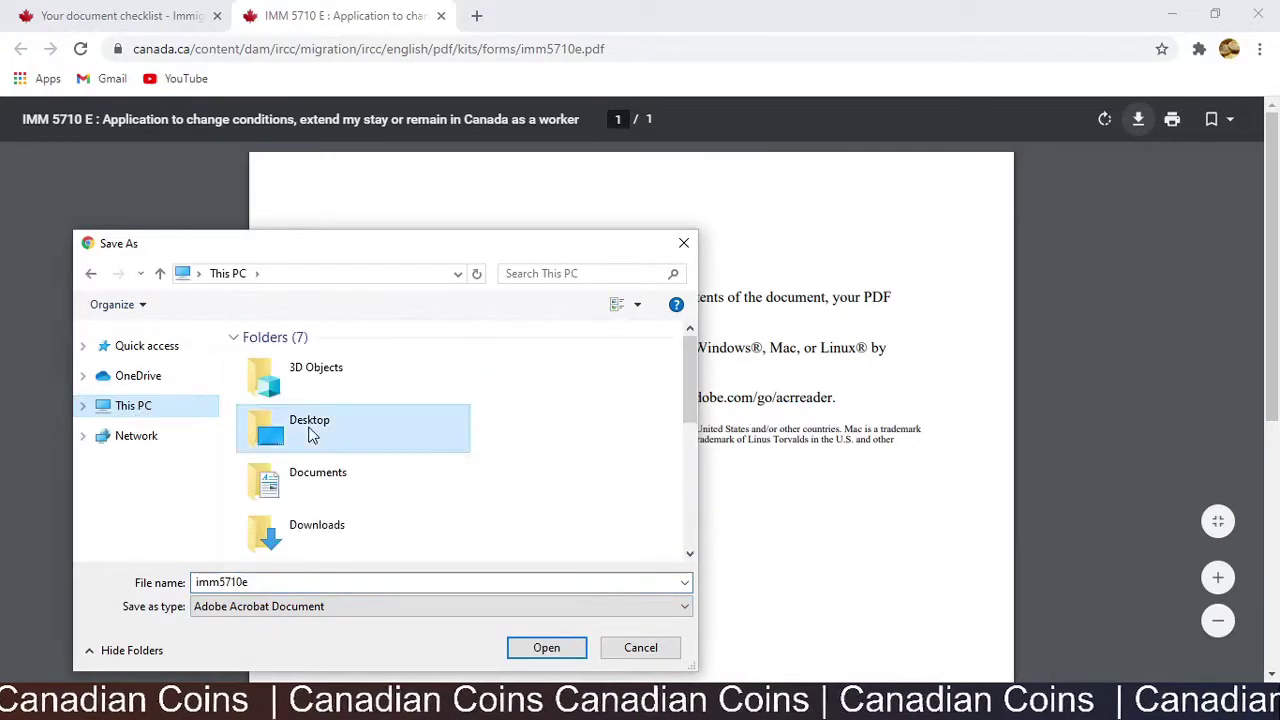
double_click(310, 432)
click(277, 362)
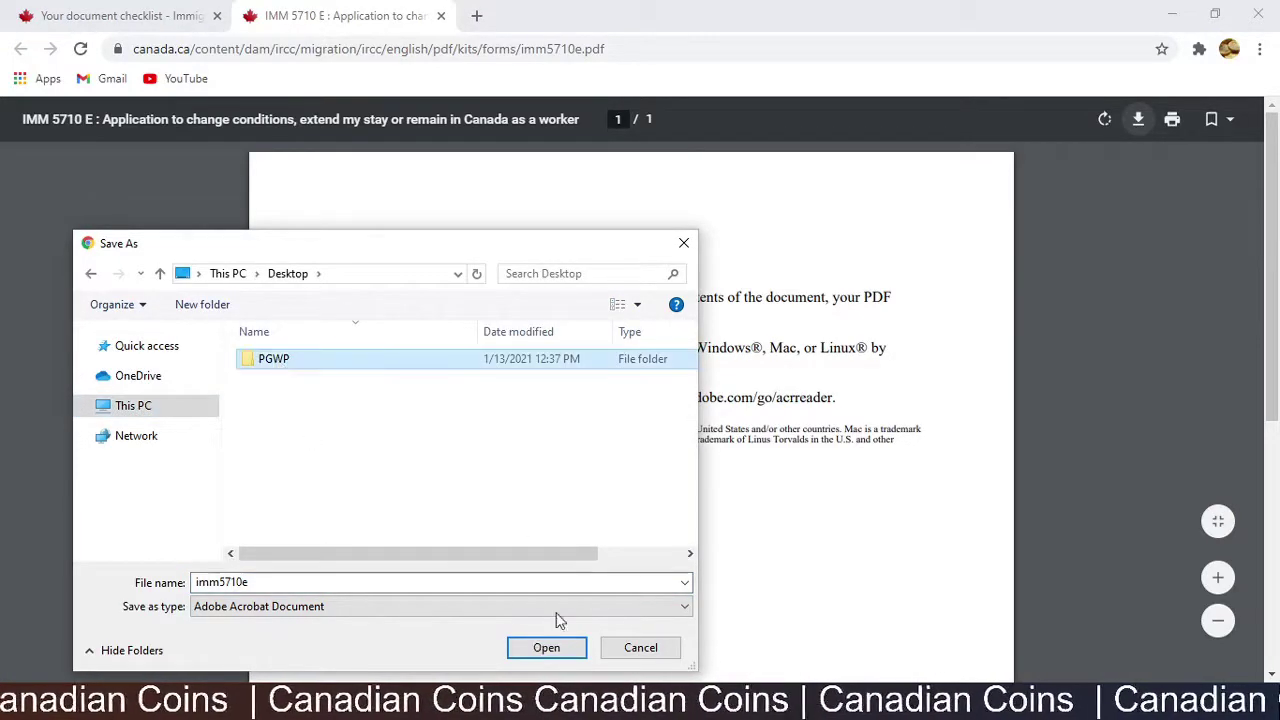
click(562, 660)
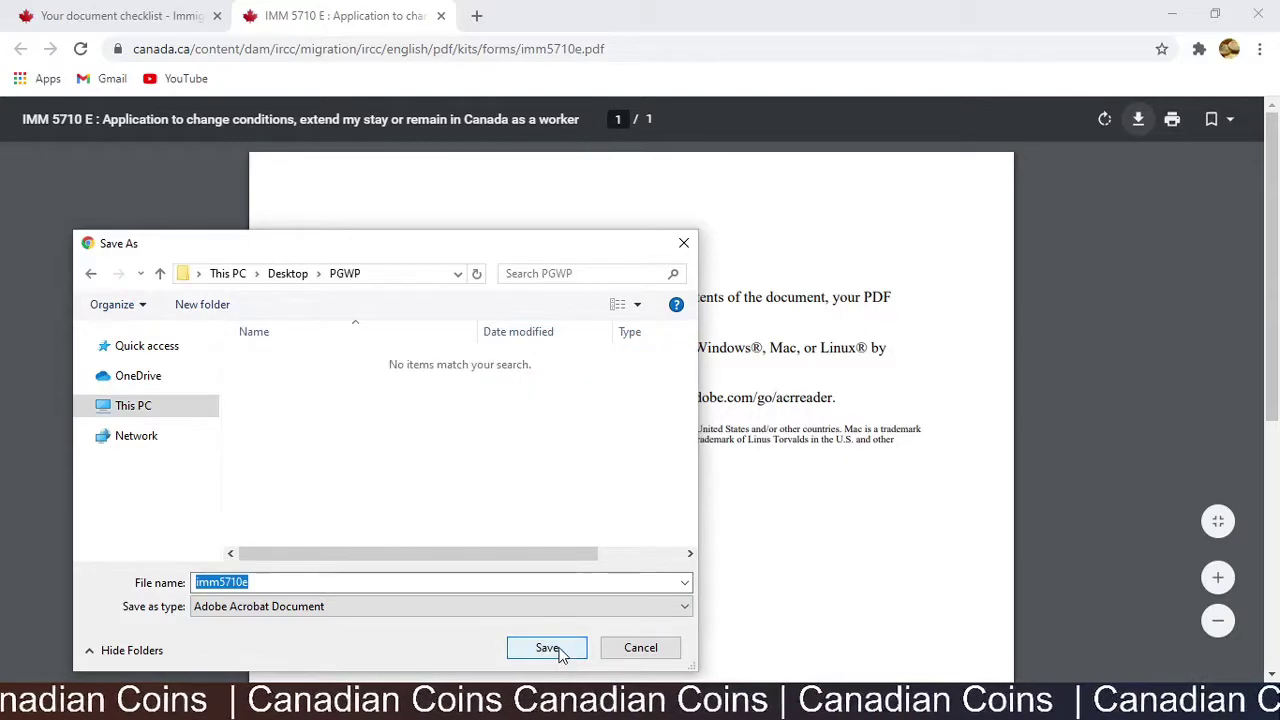
click(548, 648)
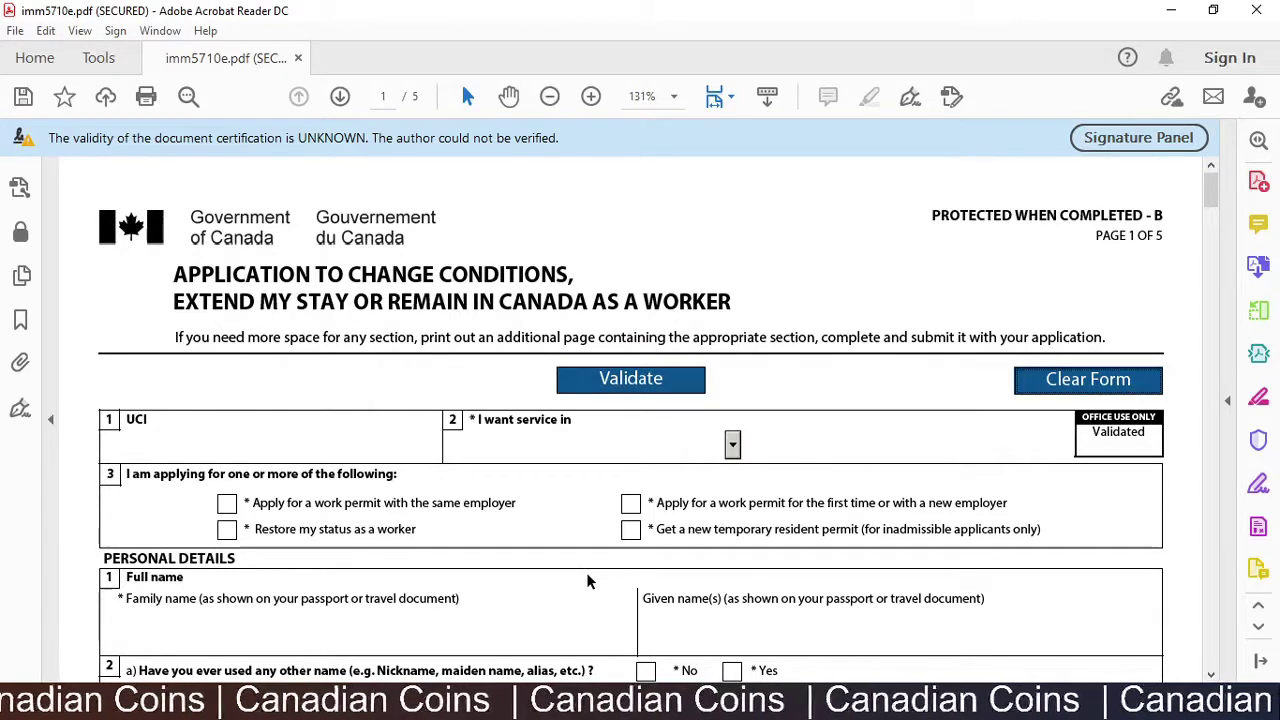
- Choose English as the service language and answer No to having used other names
scroll(587, 580, down, 2)
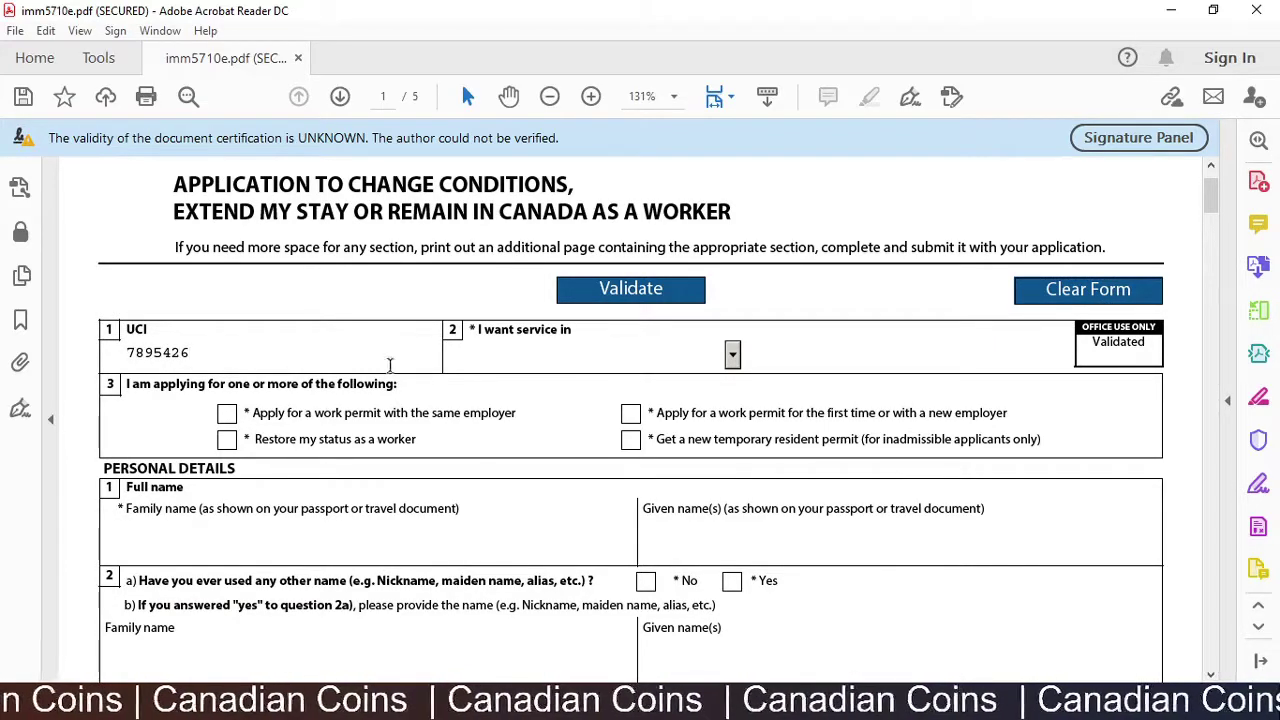
click(733, 354)
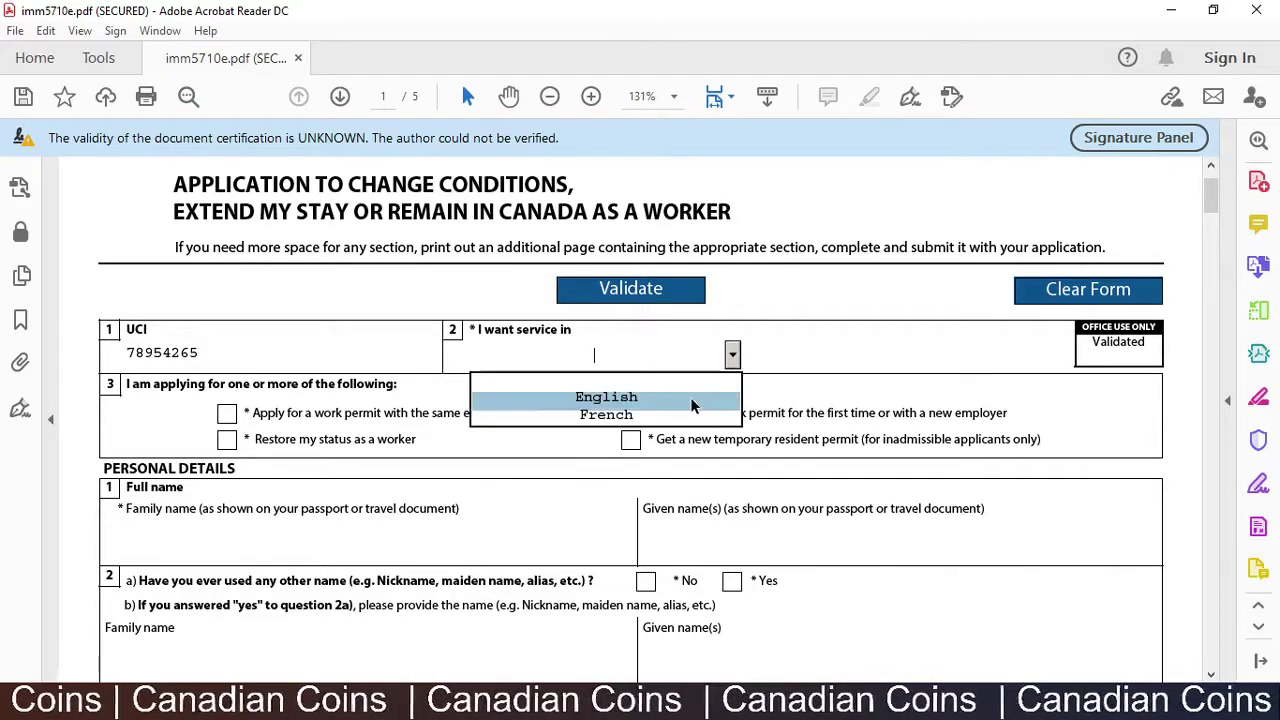
click(709, 394)
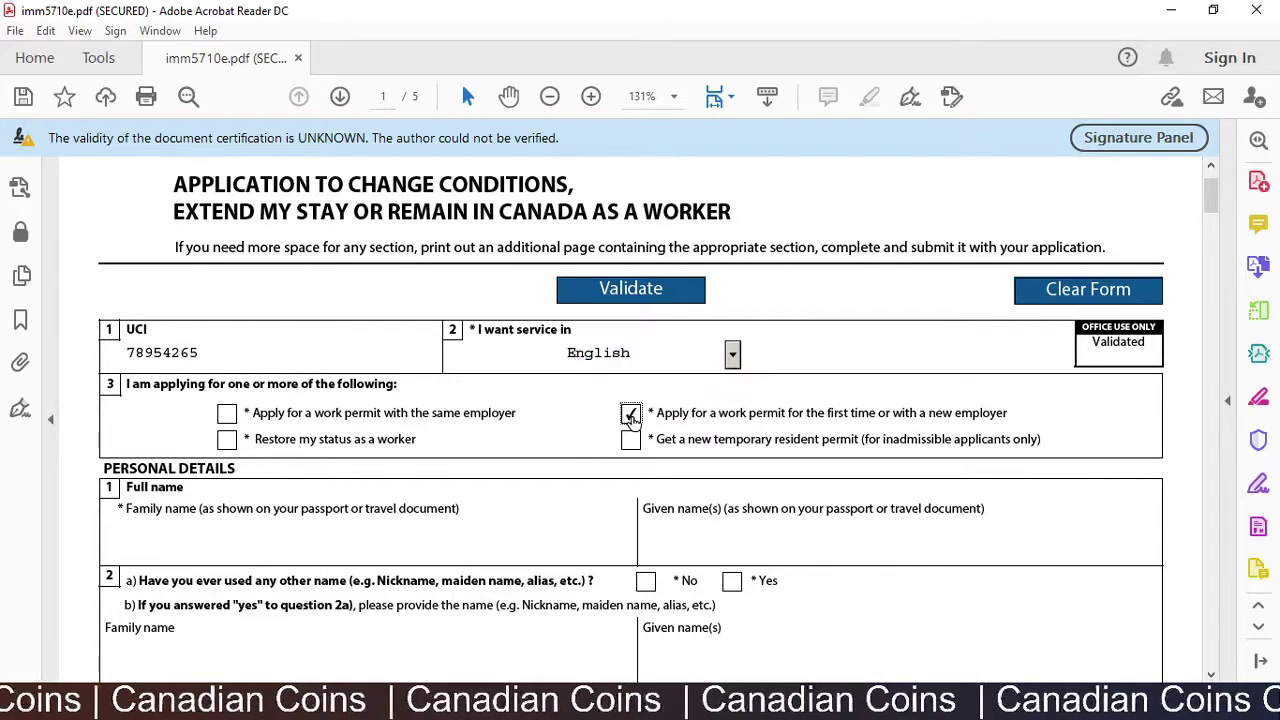
scroll(621, 421, down, 1)
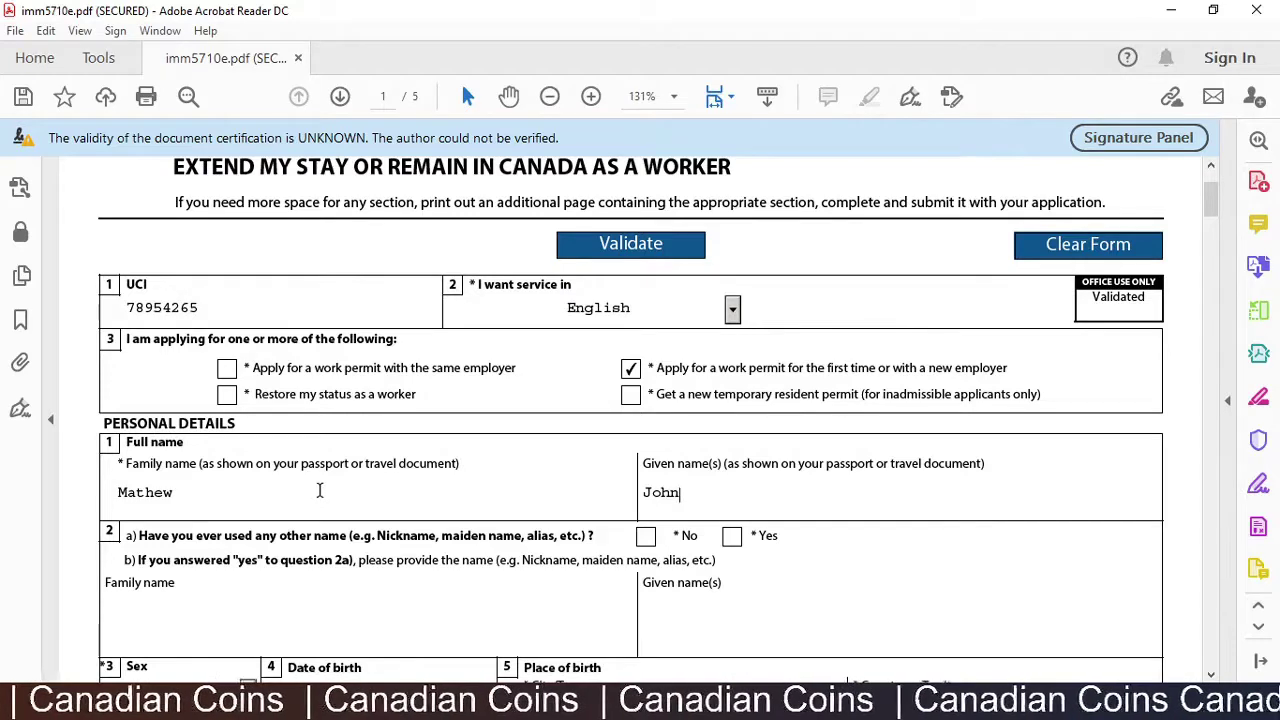
scroll(320, 490, down, 2)
click(647, 448)
- Set sex to Male, date of birth 1998-07-15, and birthplace Hamber, India
scroll(552, 469, down, 2)
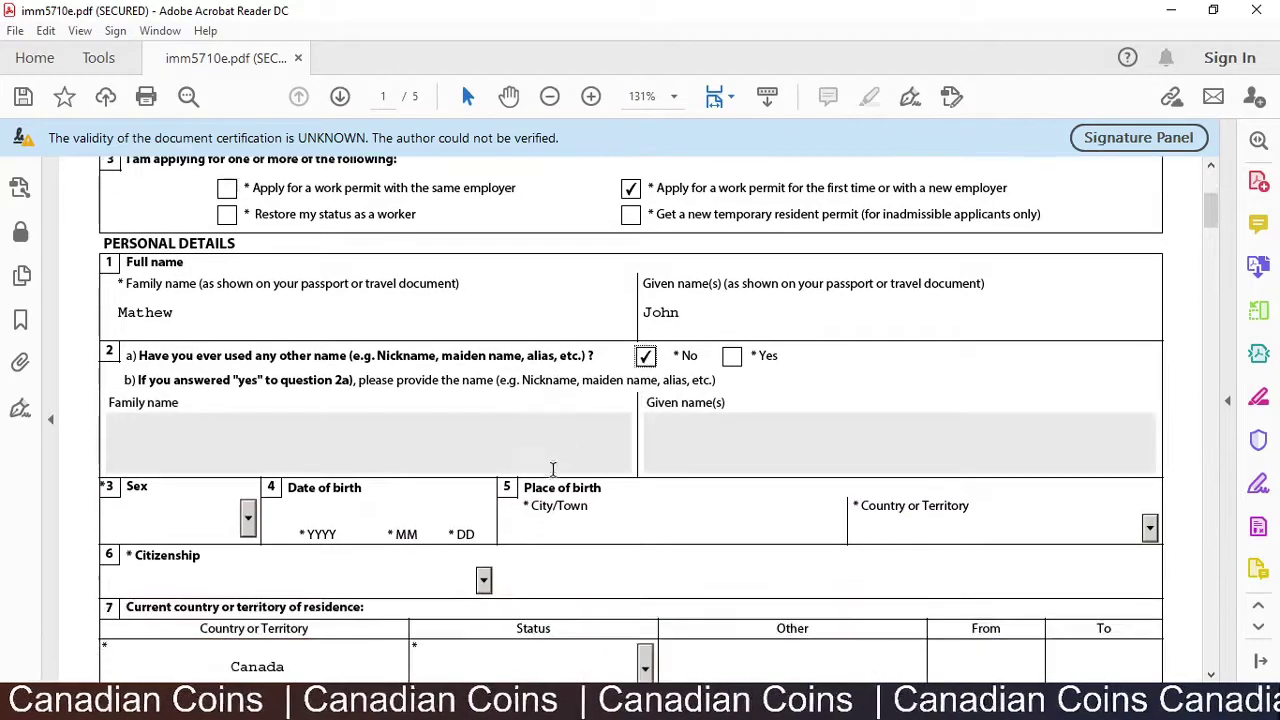
click(248, 530)
click(196, 586)
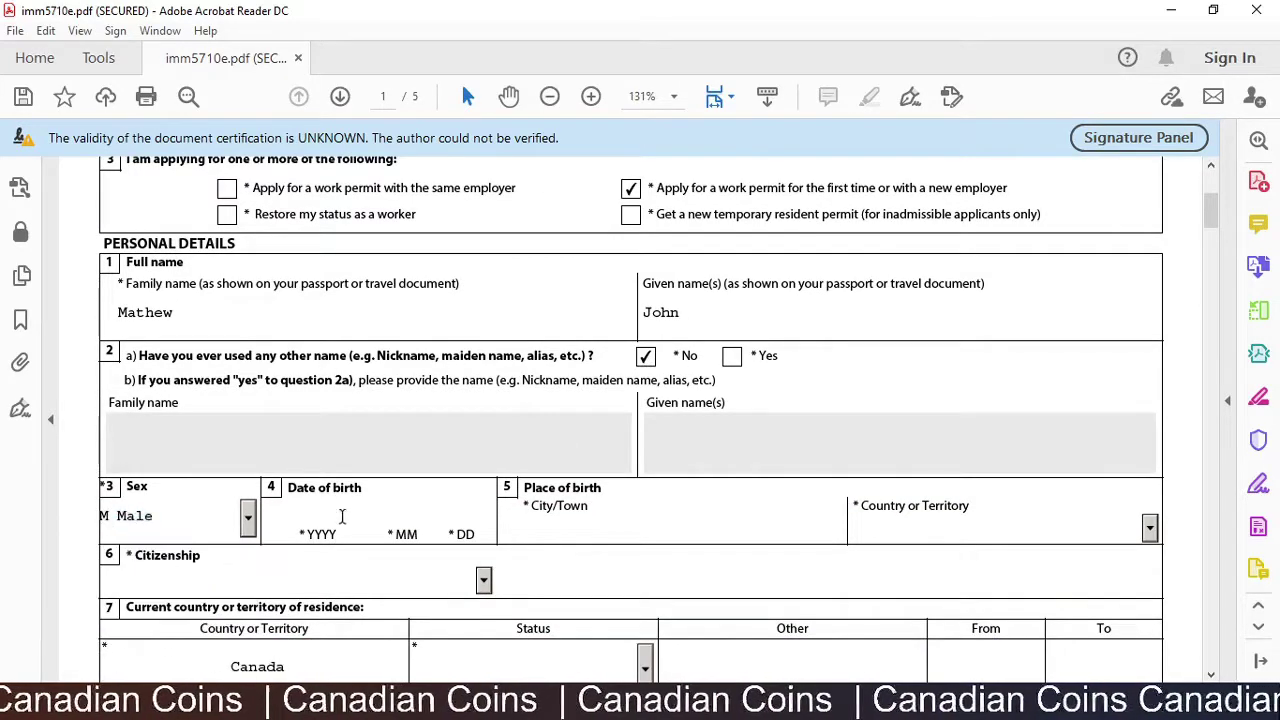
click(333, 520)
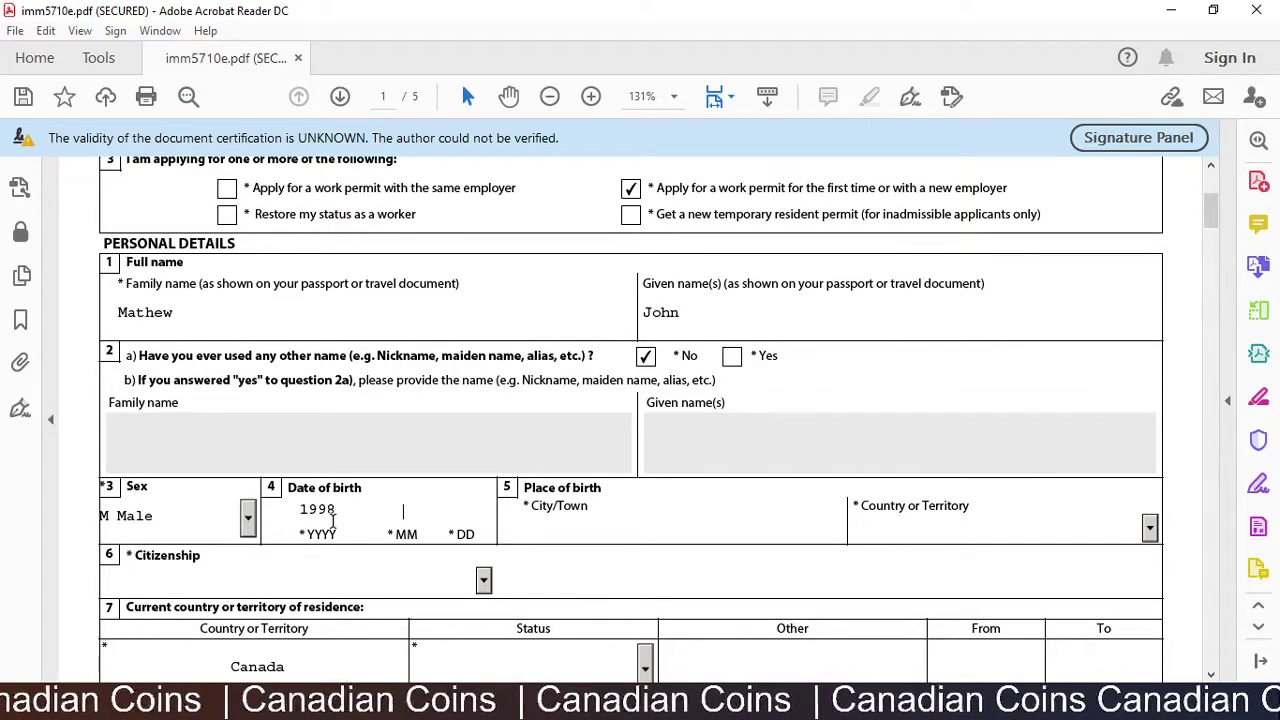
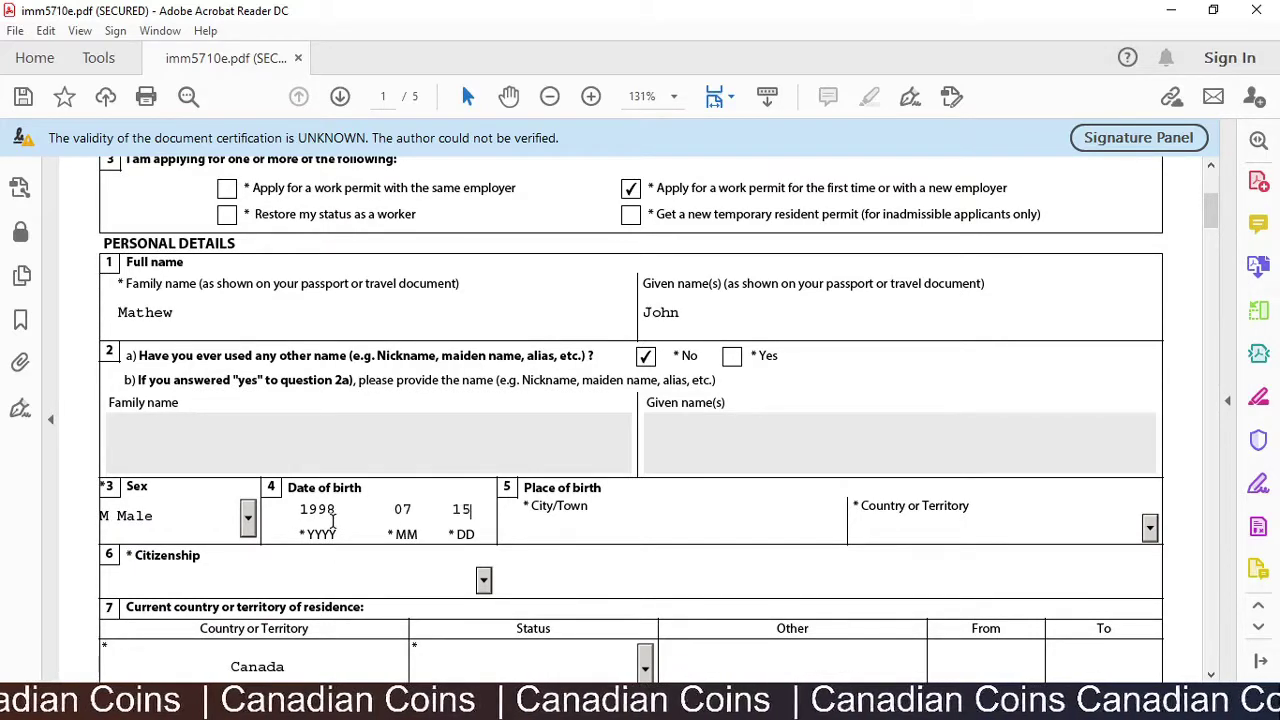
click(540, 538)
text(Hamber)
key(Tab)
text(India)
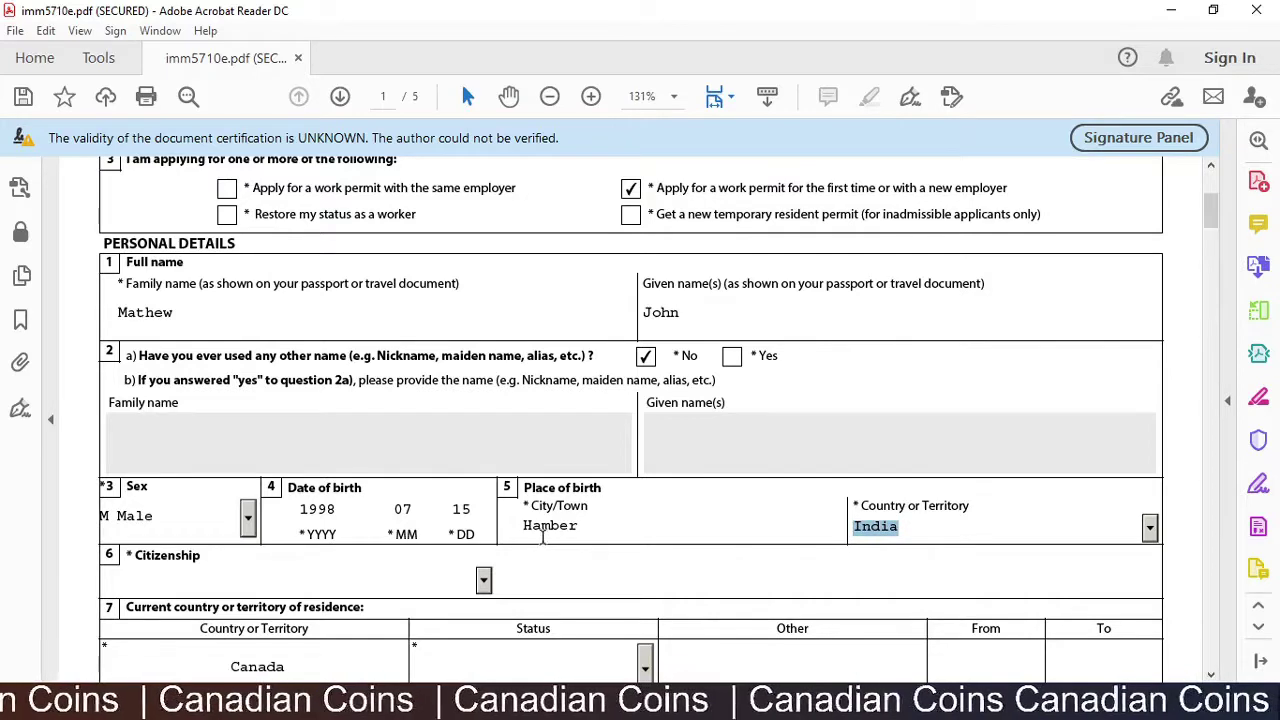
click(423, 566)
- Complete the citizenship field and set the current residence status to Student
text(Iceland)
text(ndia)
scroll(424, 569, down, 3)
click(479, 538)
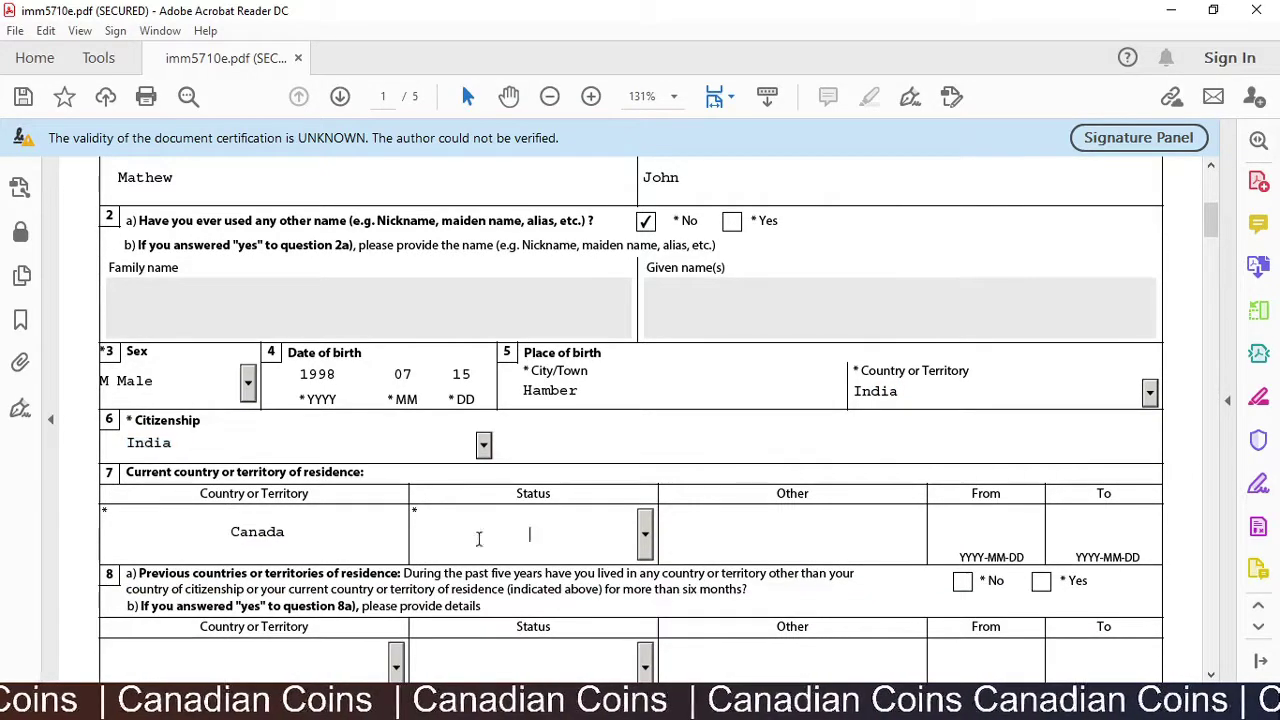
click(645, 533)
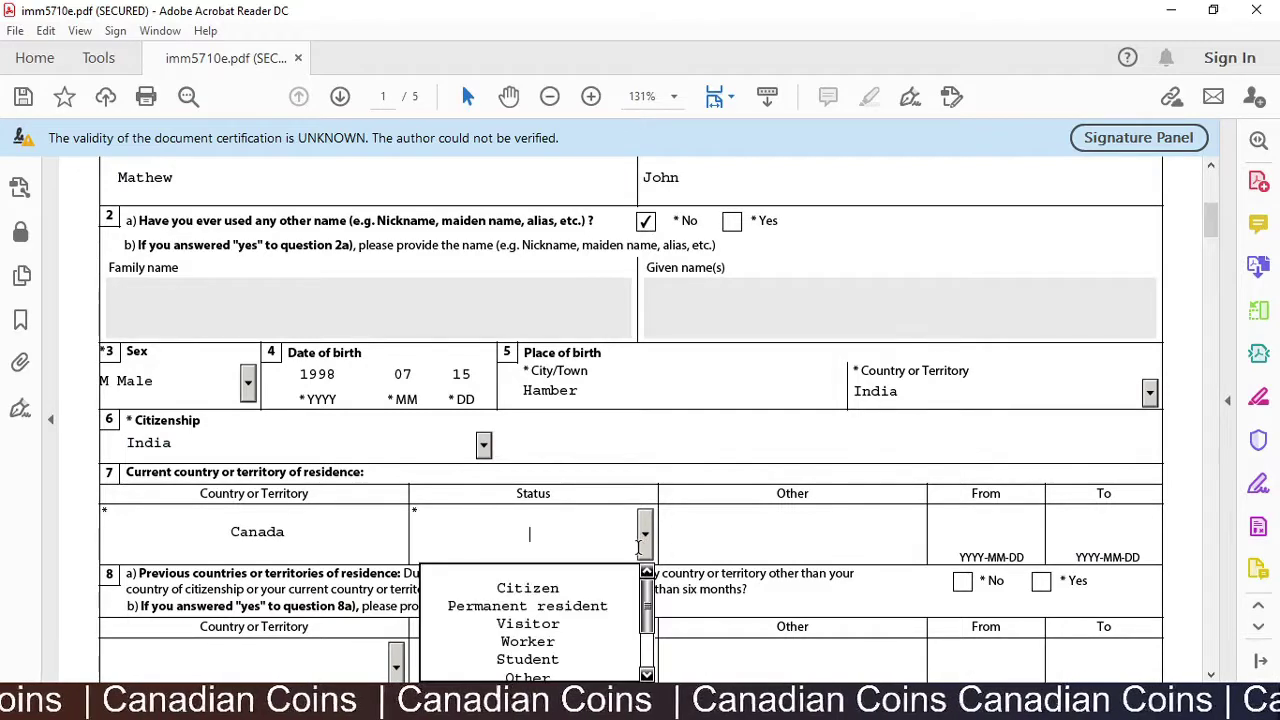
click(566, 654)
- Set the residence dates to 2019-01-01 through 2021-01-31 and answer No to other residences
click(1001, 522)
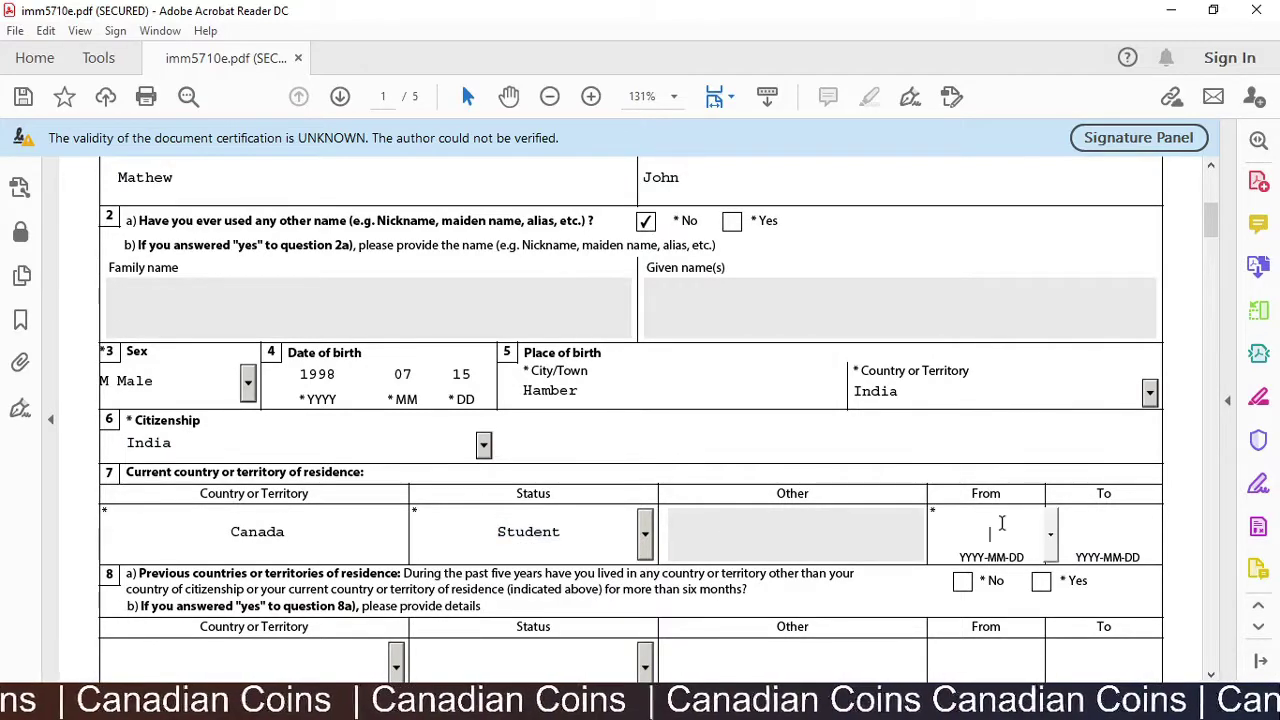
click(1050, 534)
click(985, 525)
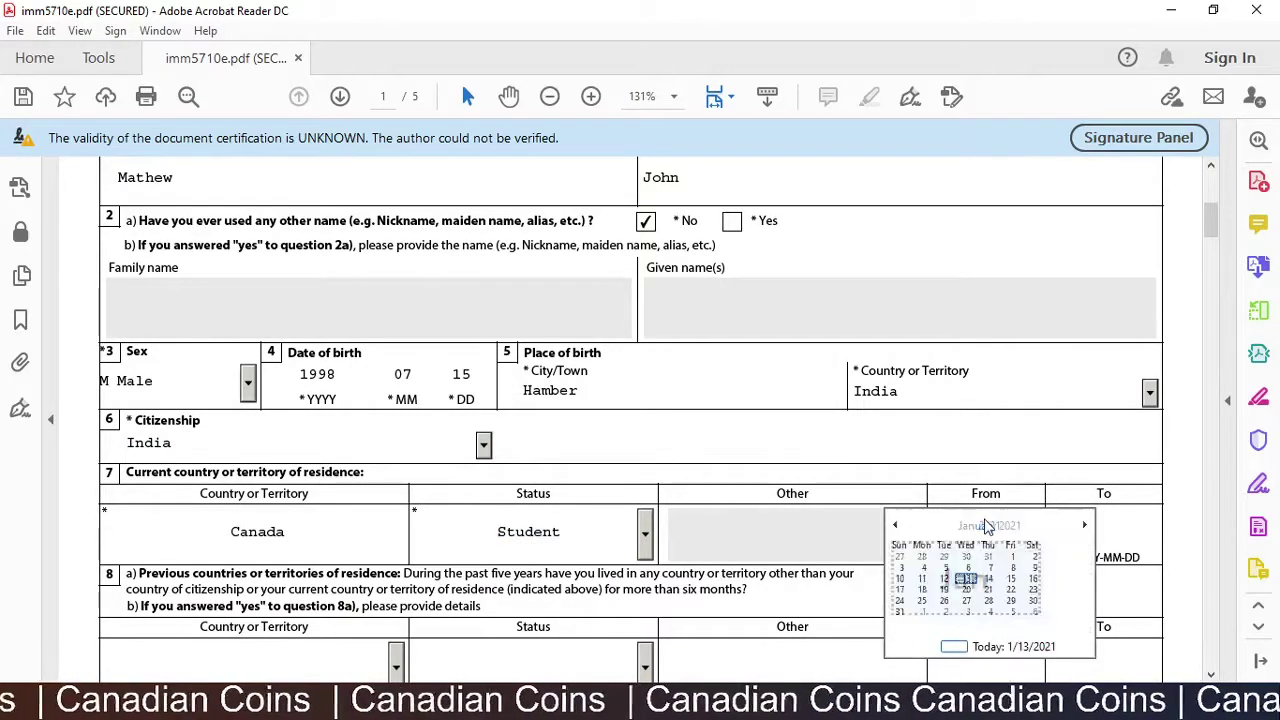
click(986, 525)
click(914, 558)
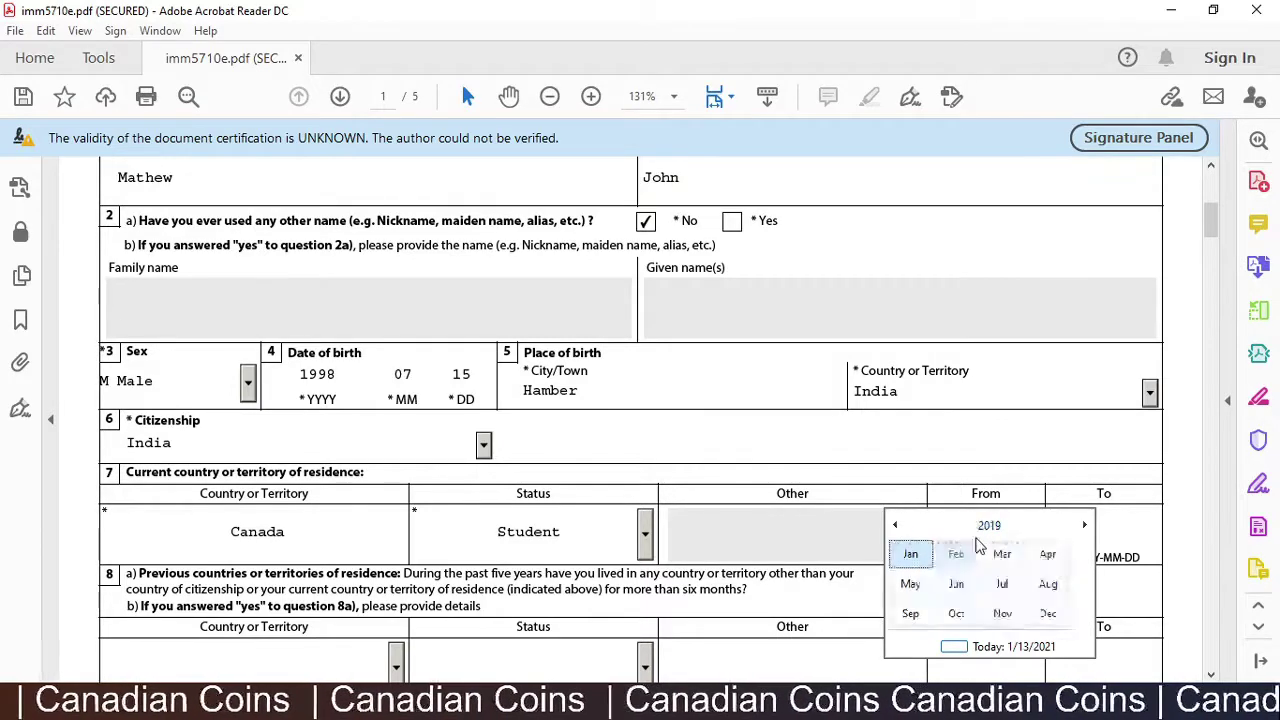
click(910, 553)
click(965, 560)
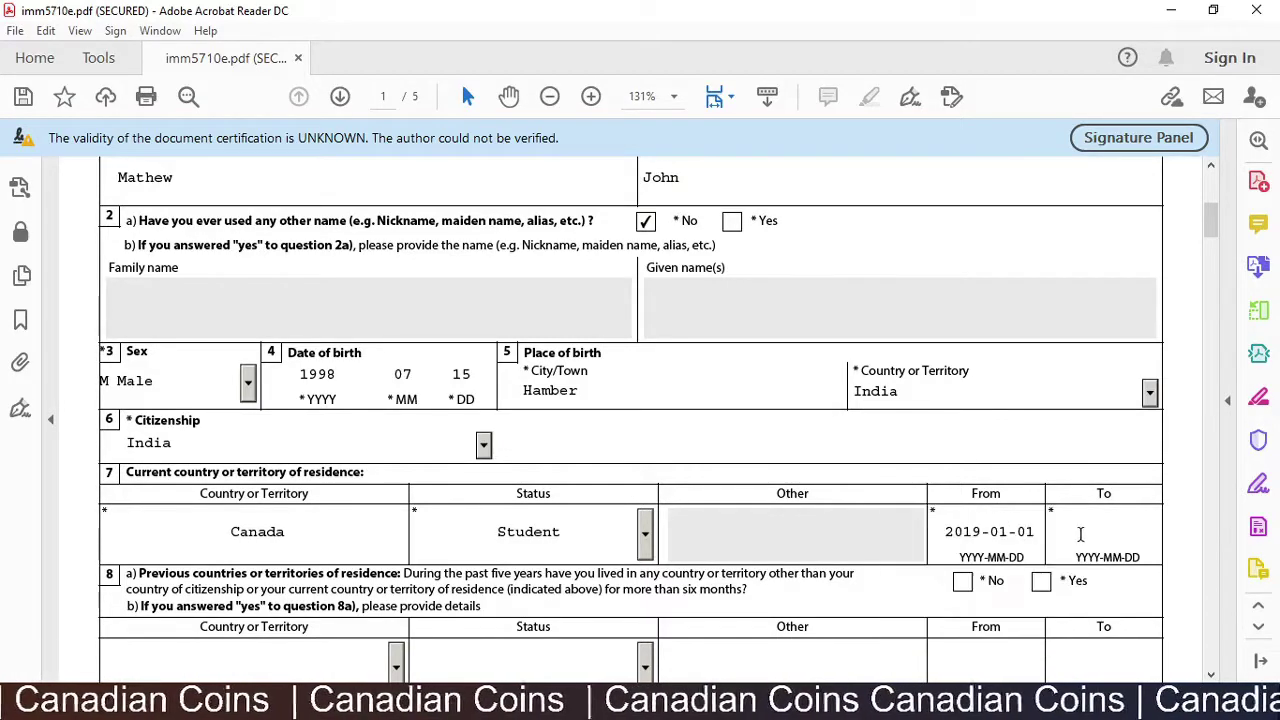
click(1162, 532)
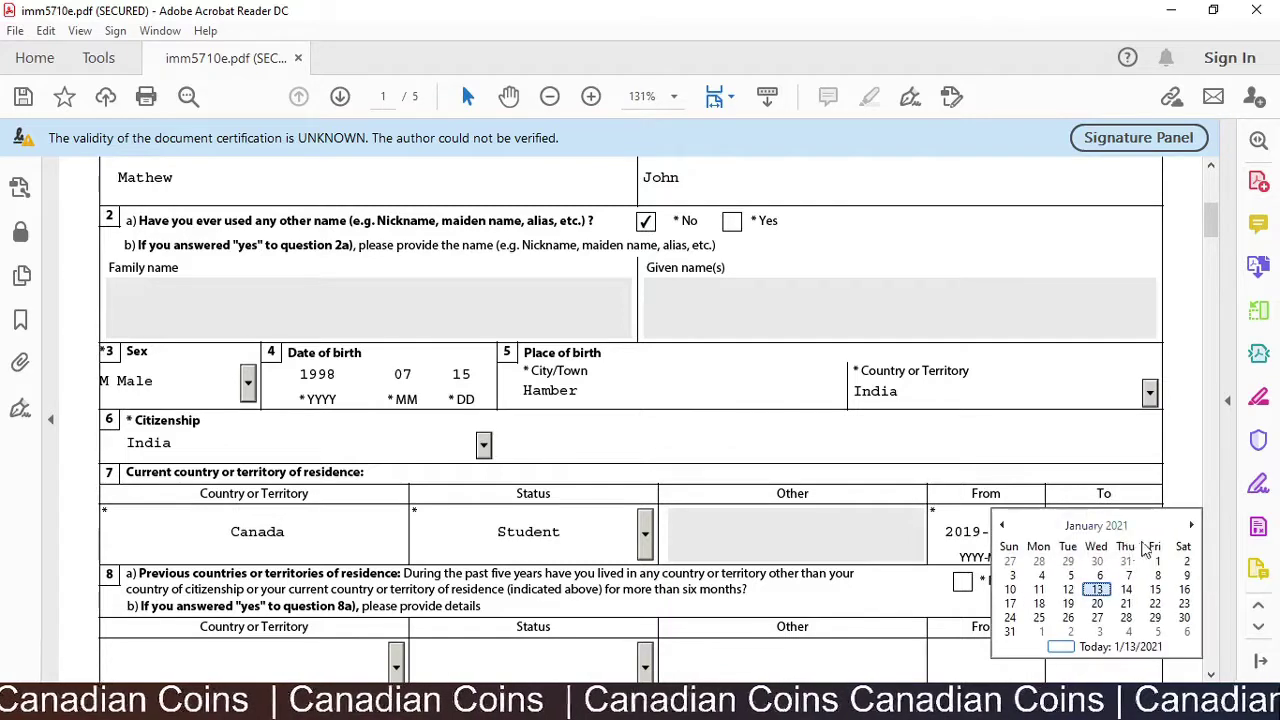
click(1011, 631)
scroll(997, 605, down, 2)
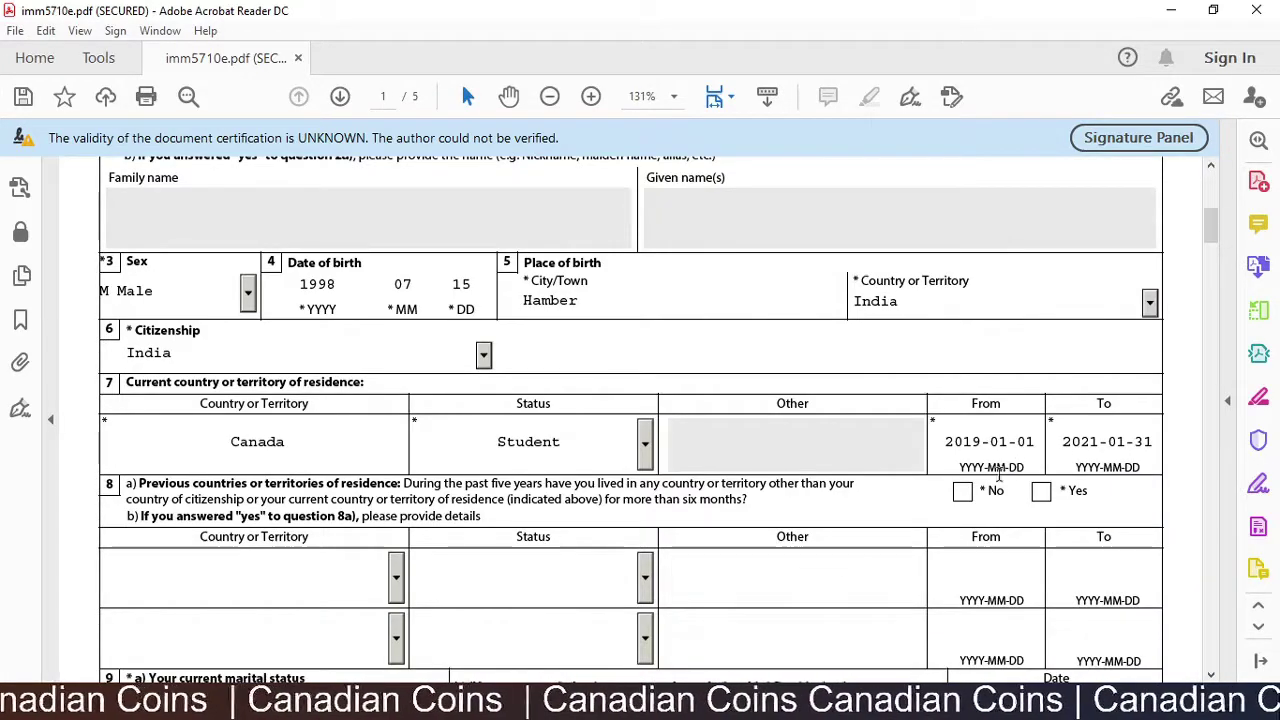
click(963, 491)
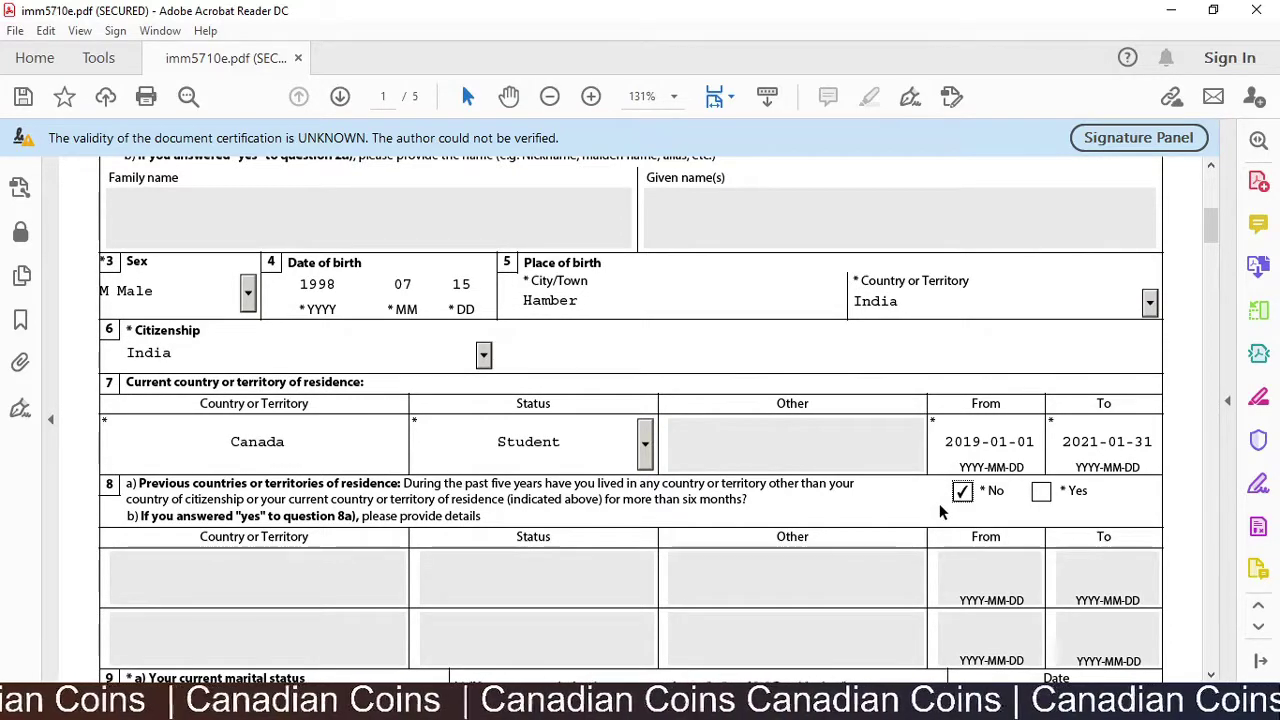
- Set the marital status to Single, correcting an accidental Married choice
scroll(895, 487, down, 1)
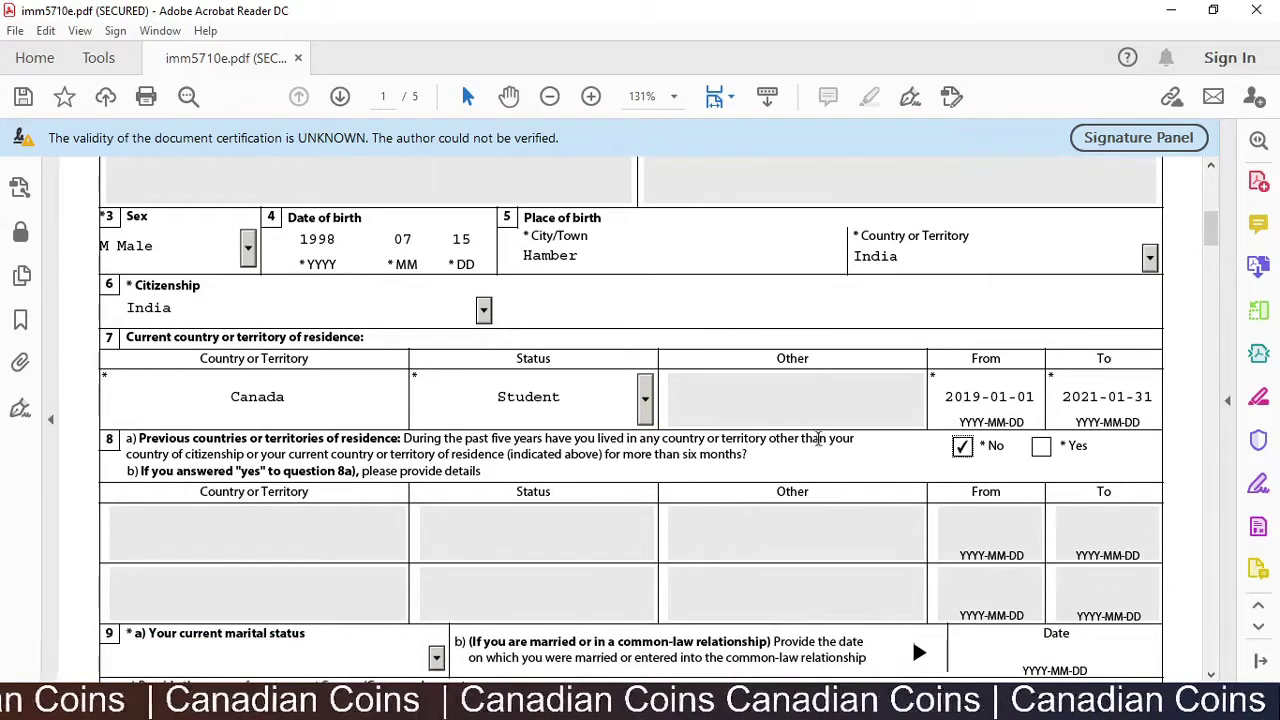
scroll(480, 550, down, 2)
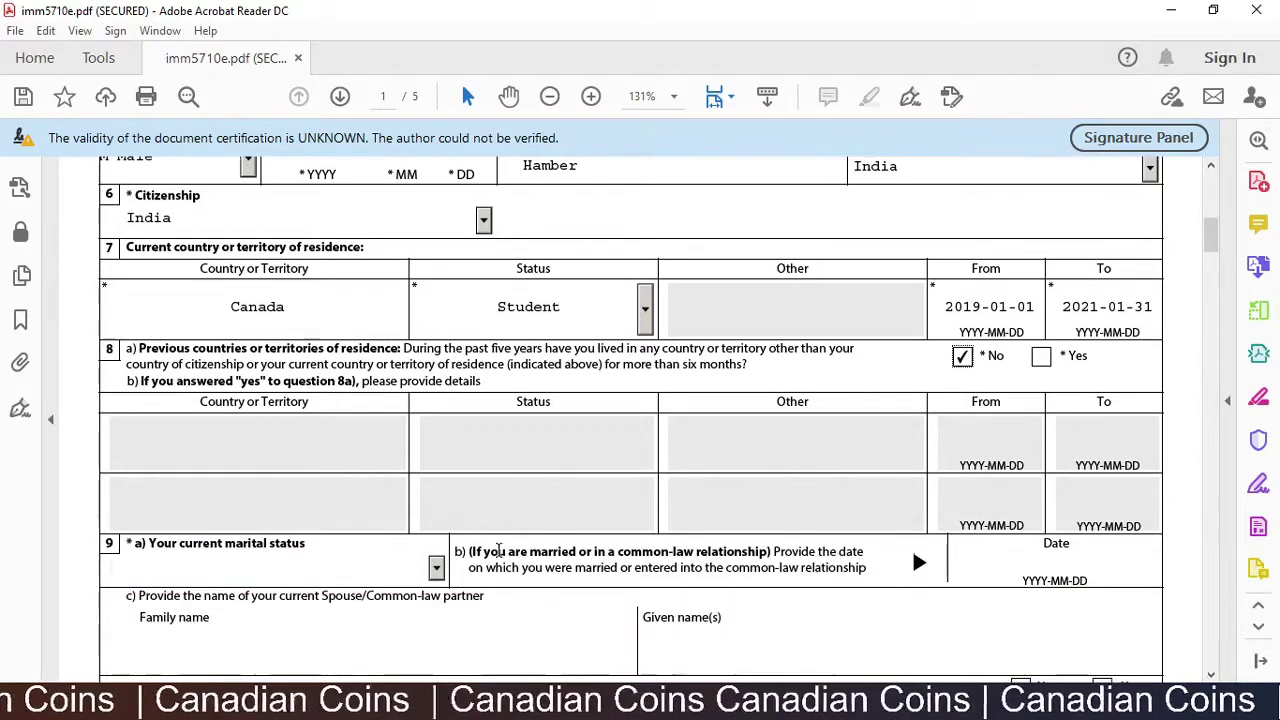
click(435, 568)
scroll(340, 620, down, 1)
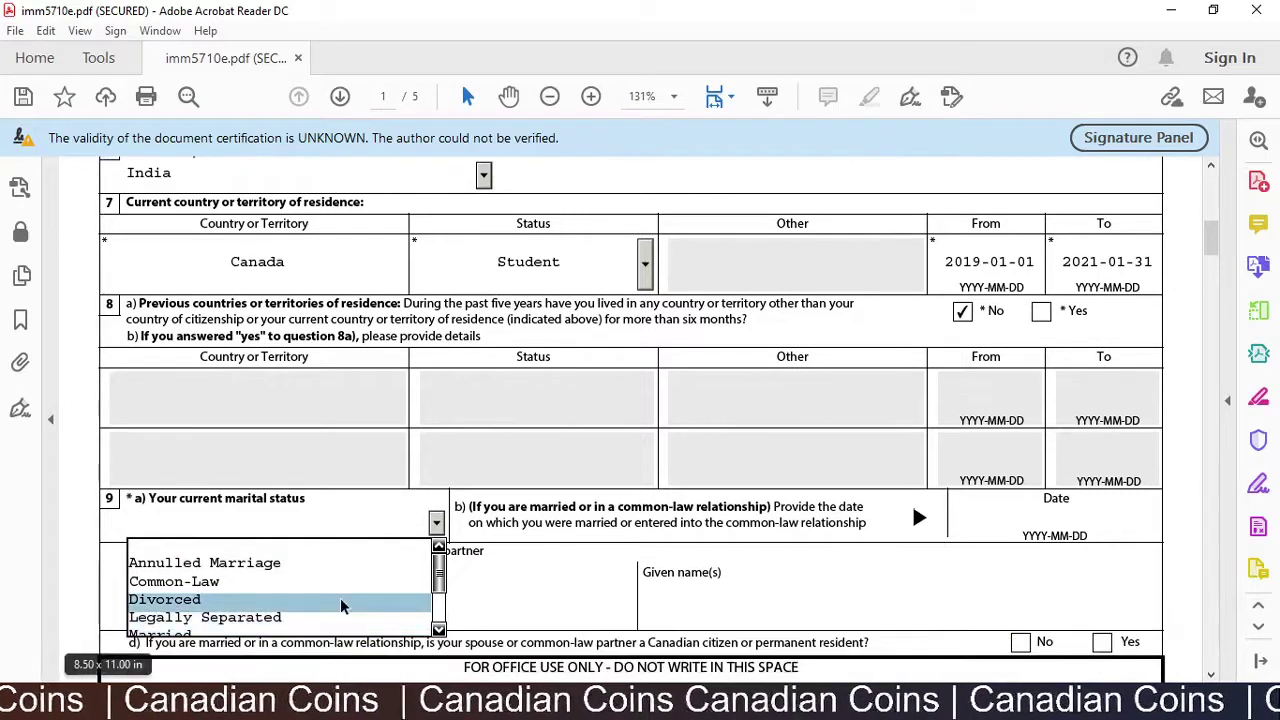
scroll(340, 607, down, 2)
click(428, 533)
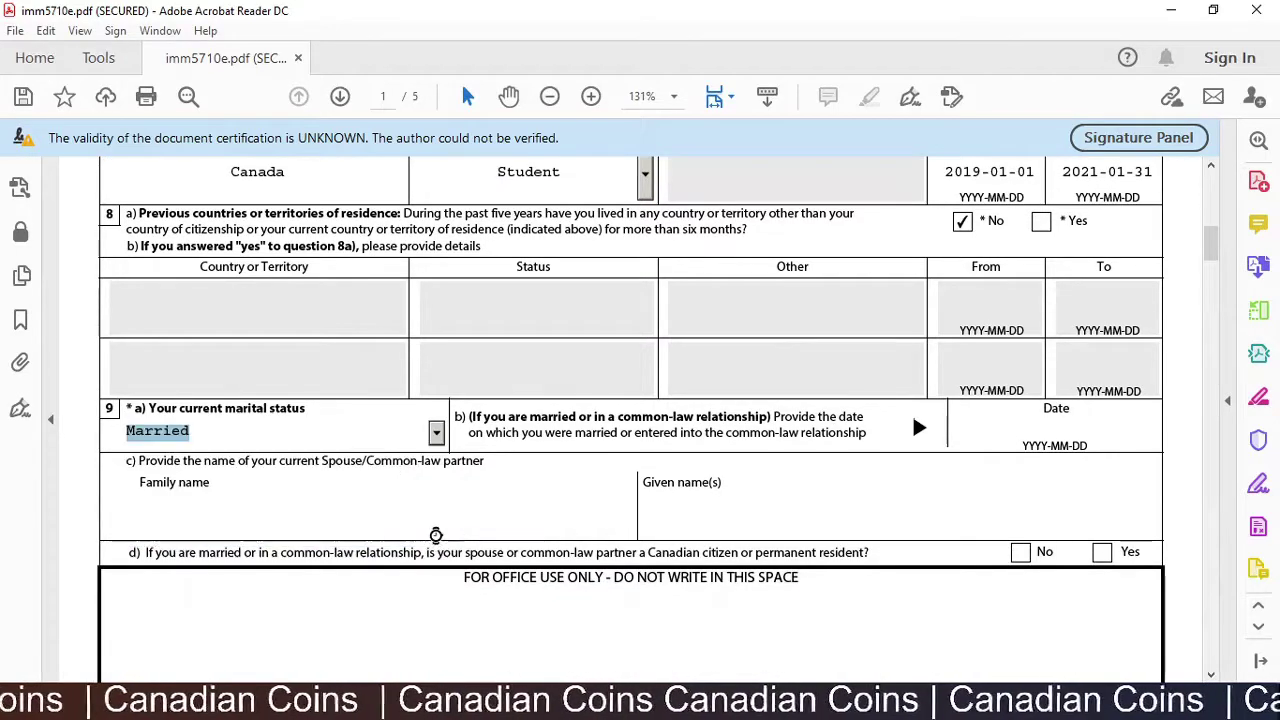
click(436, 431)
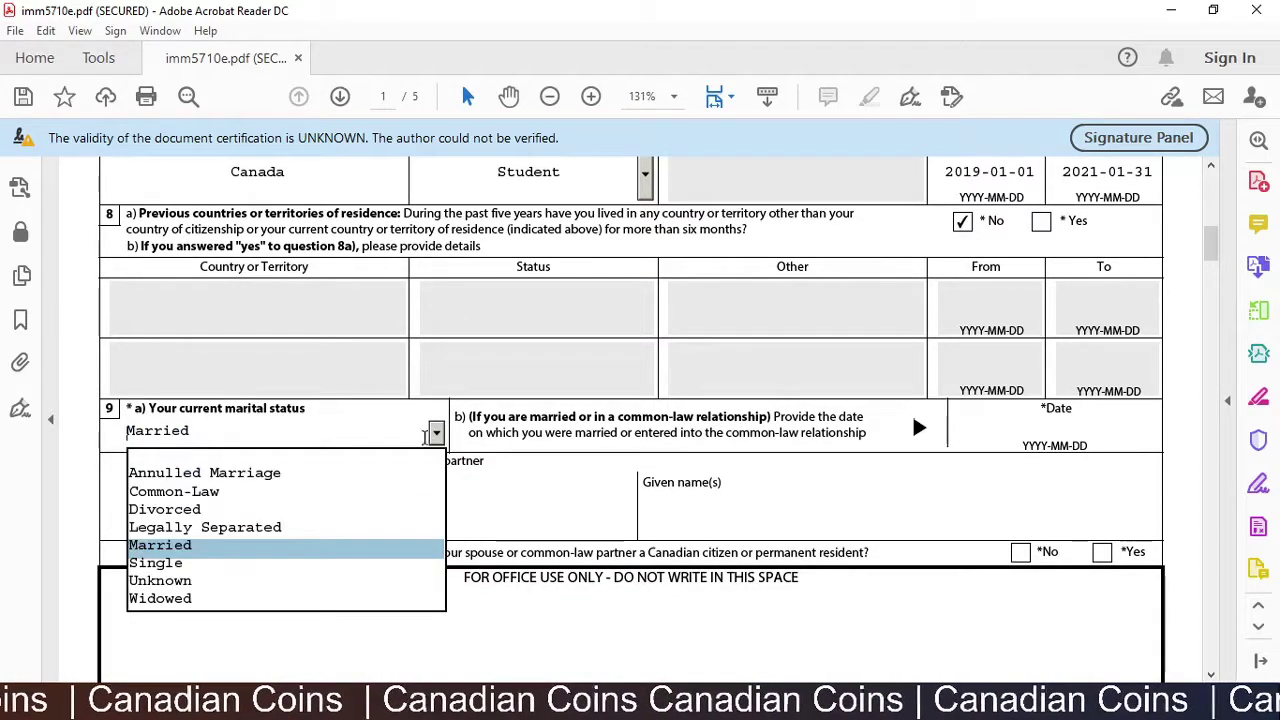
click(381, 565)
- Answer No to question 10a about a previous marriage or common-law relationship
scroll(417, 517, down, 8)
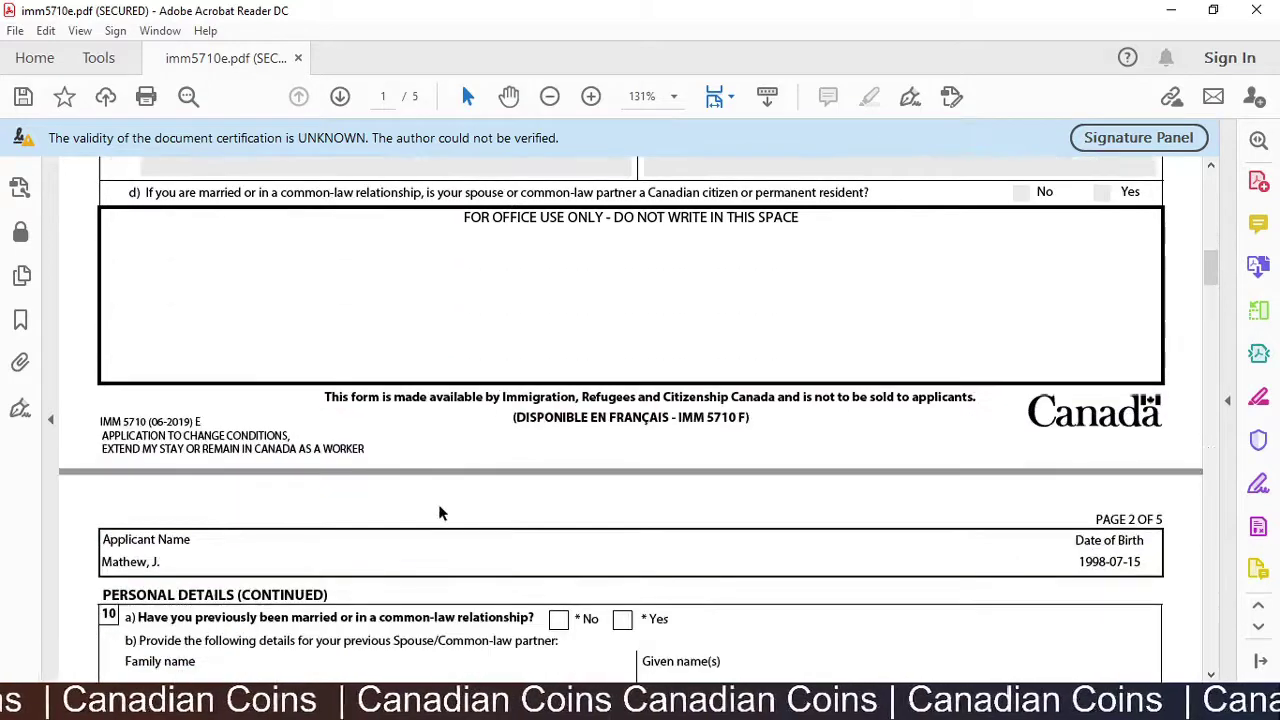
scroll(440, 510, down, 2)
click(560, 529)
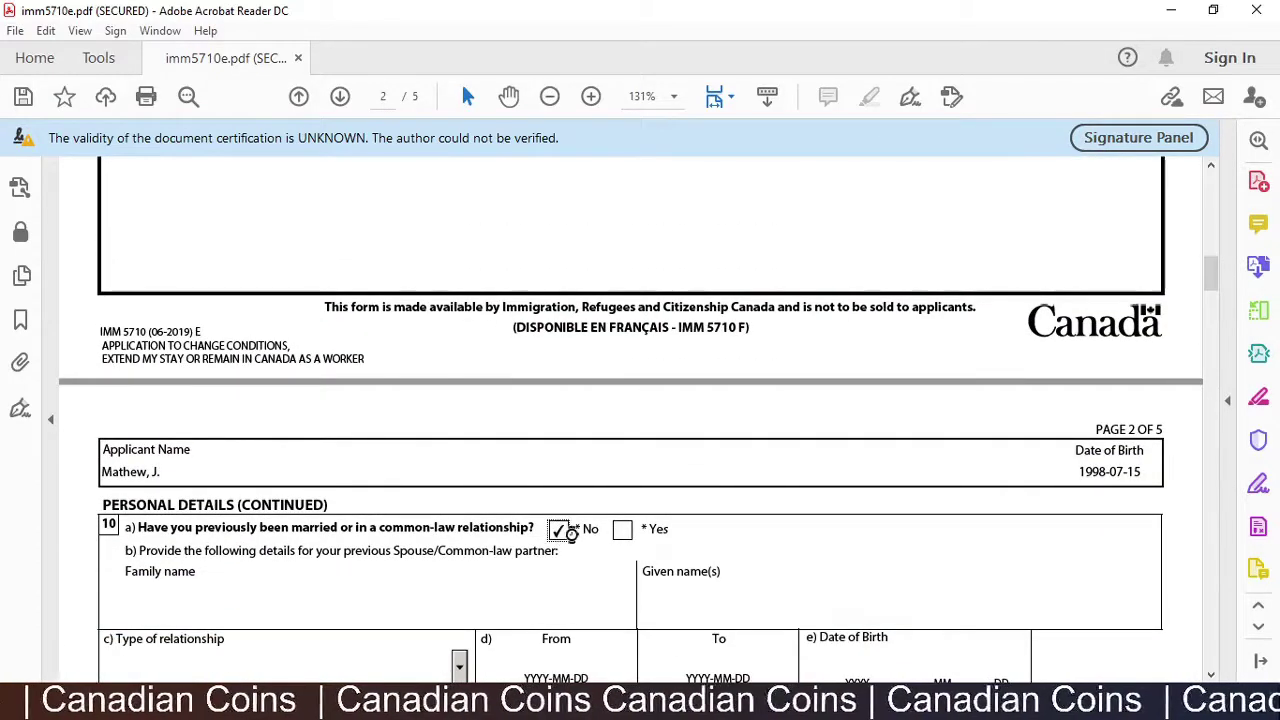
- Choose Hindi as the native language and English as the language spoken most
scroll(570, 533, down, 5)
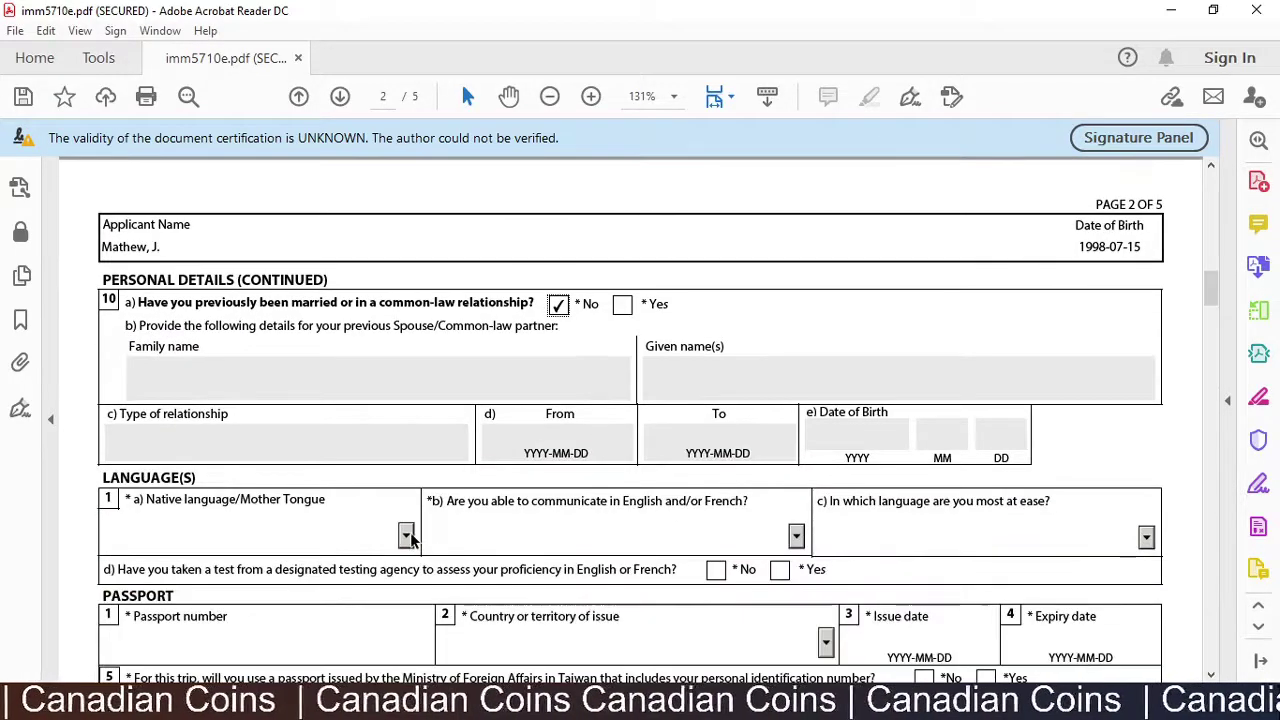
click(406, 537)
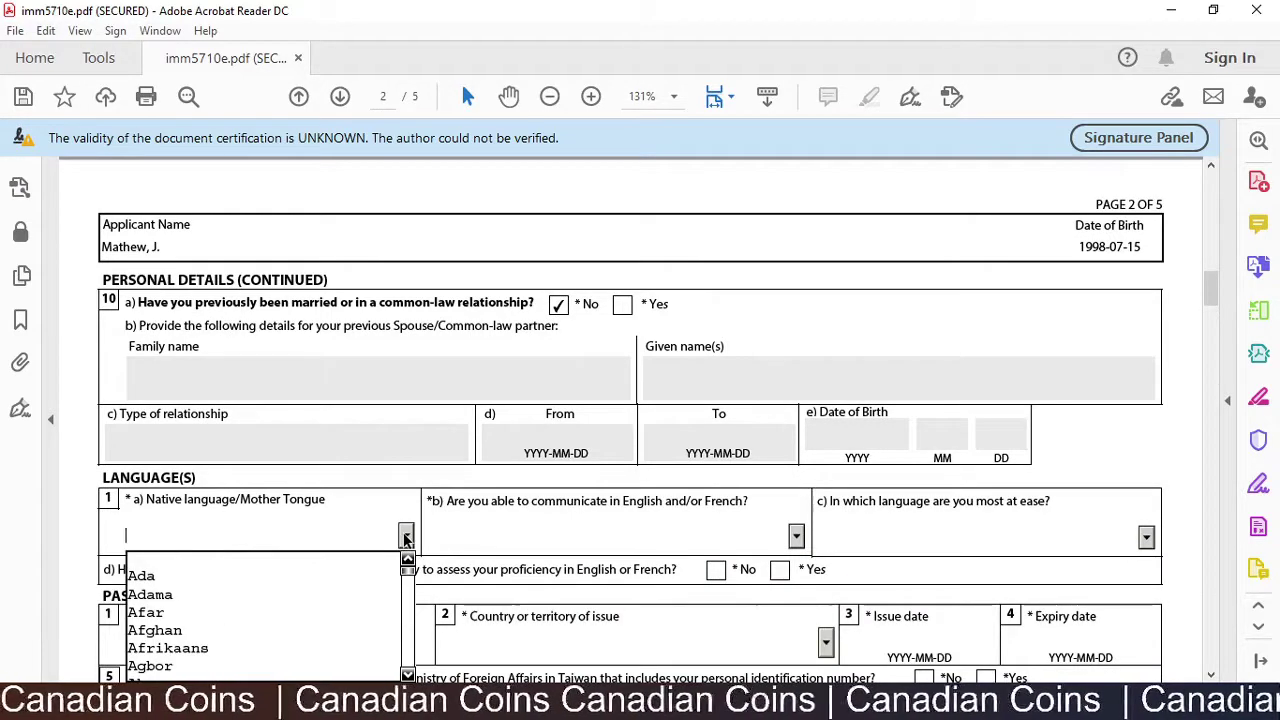
text(Hadiyya)
scroll(378, 619, down, 2)
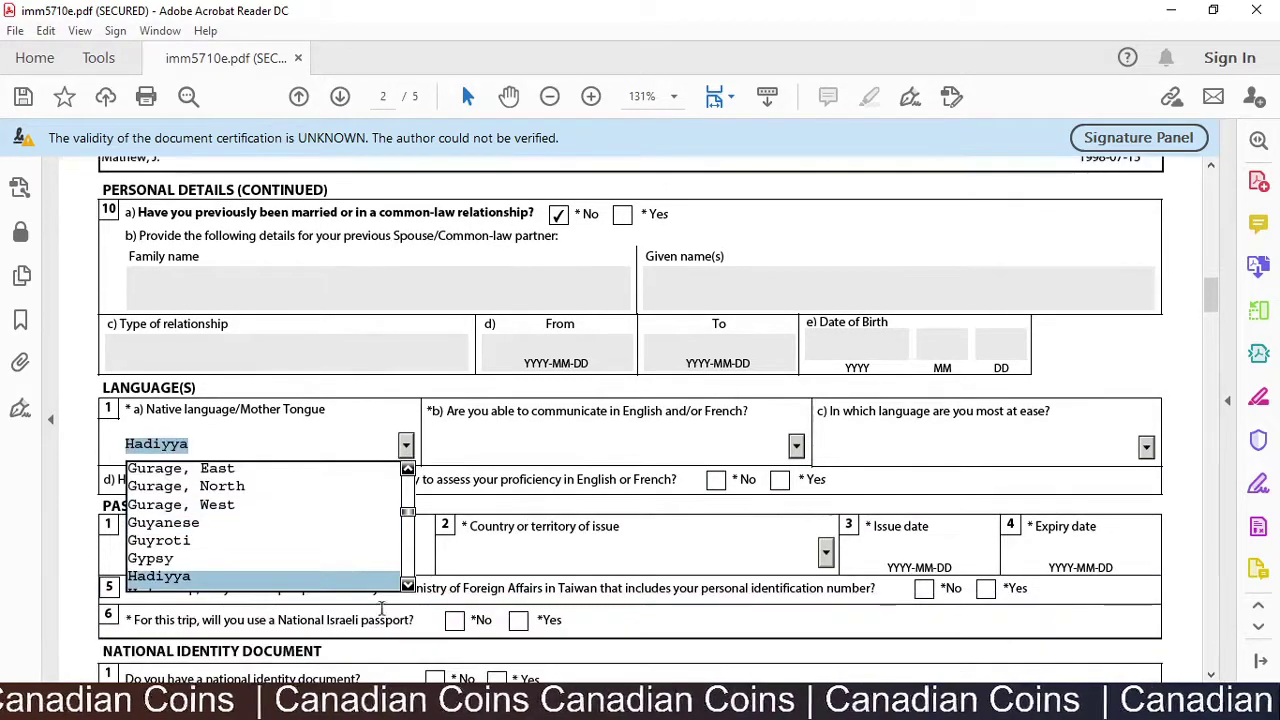
scroll(393, 525, down, 5)
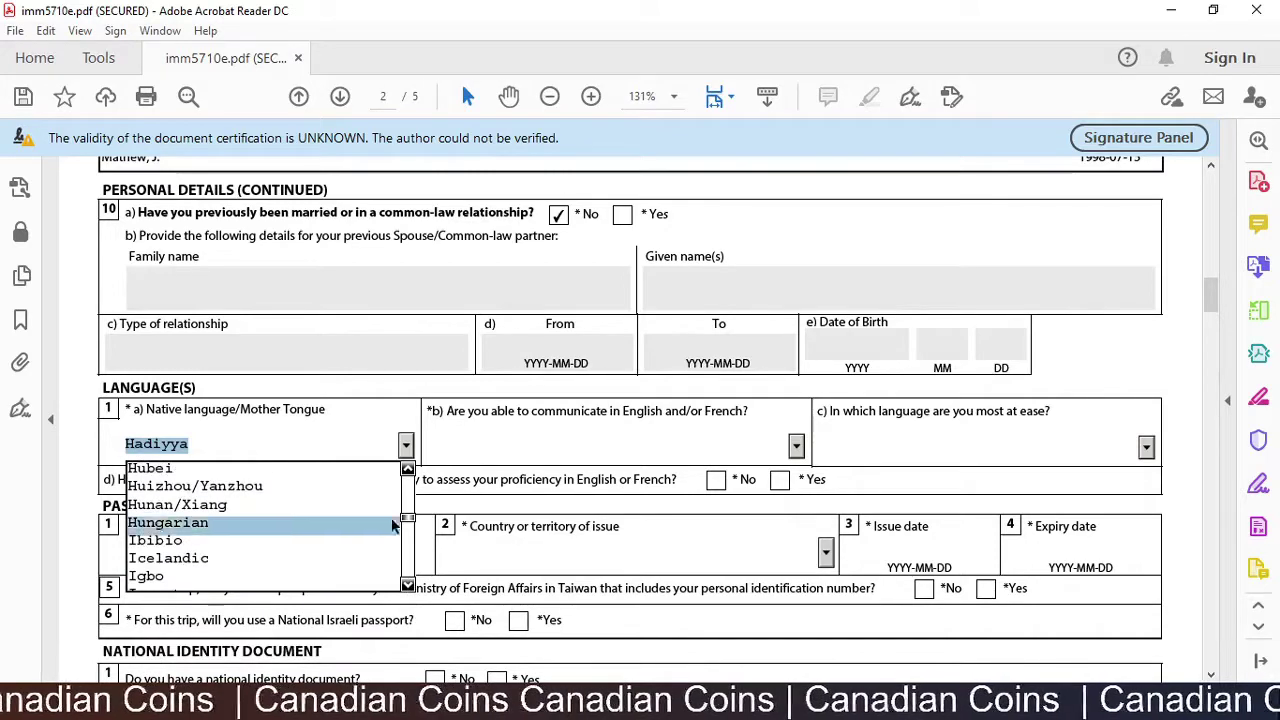
scroll(407, 470, up, 5)
scroll(407, 470, up, 5)
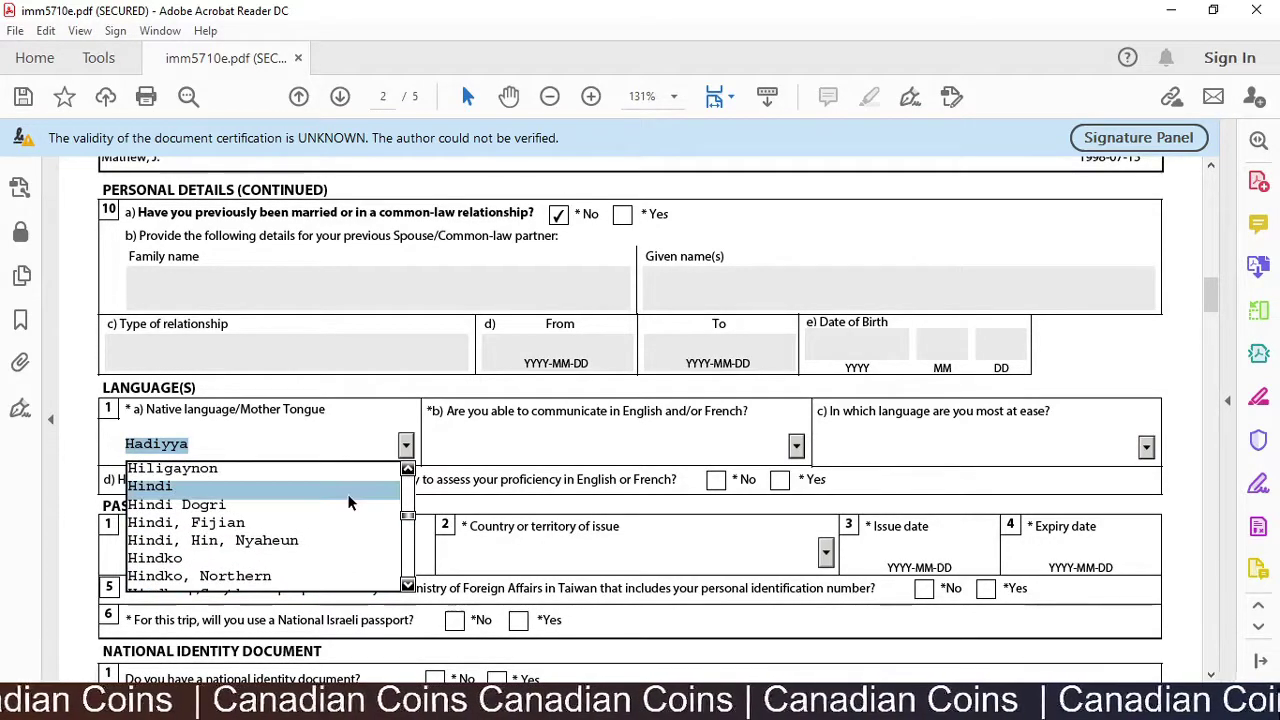
click(348, 494)
key(alt+Down)
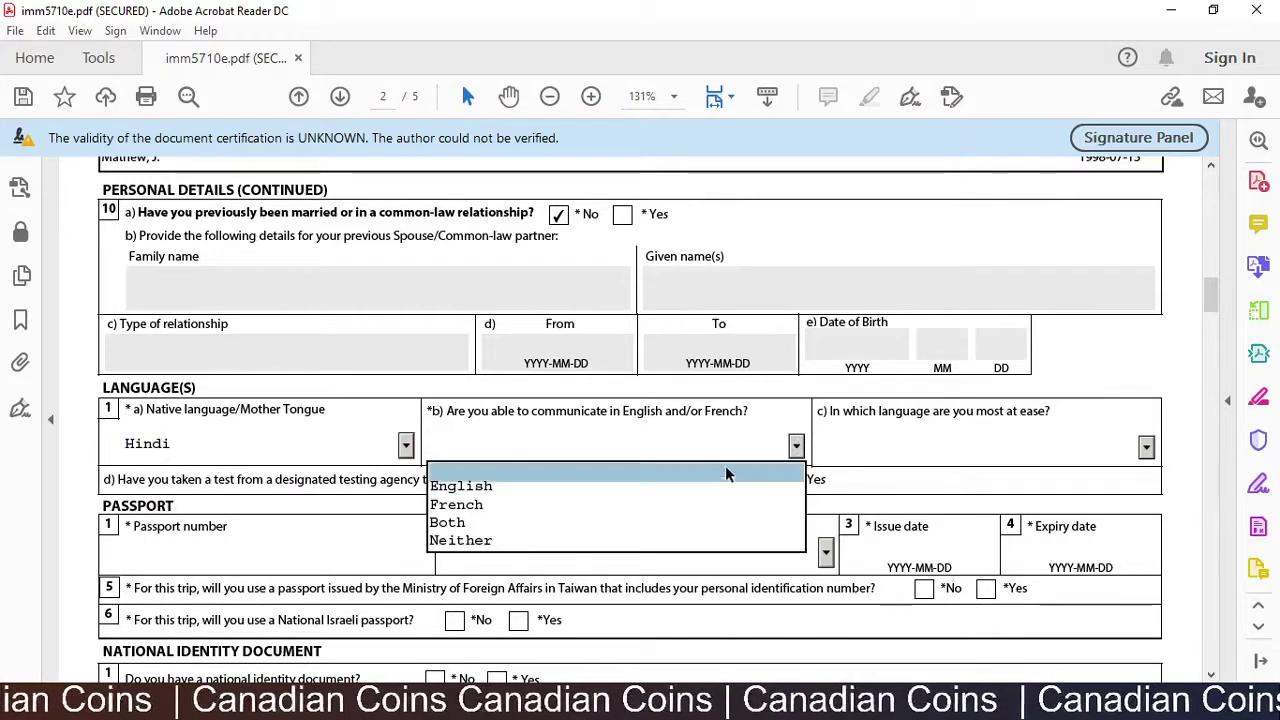
click(712, 486)
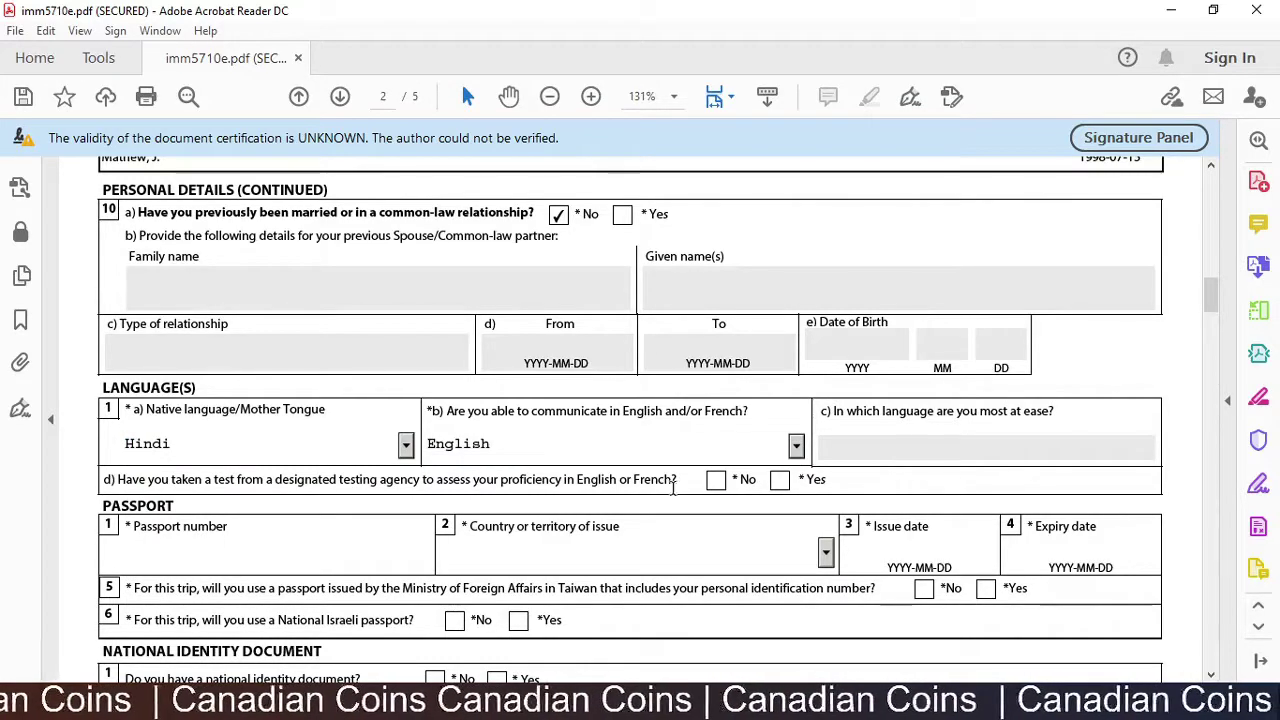
click(370, 545)
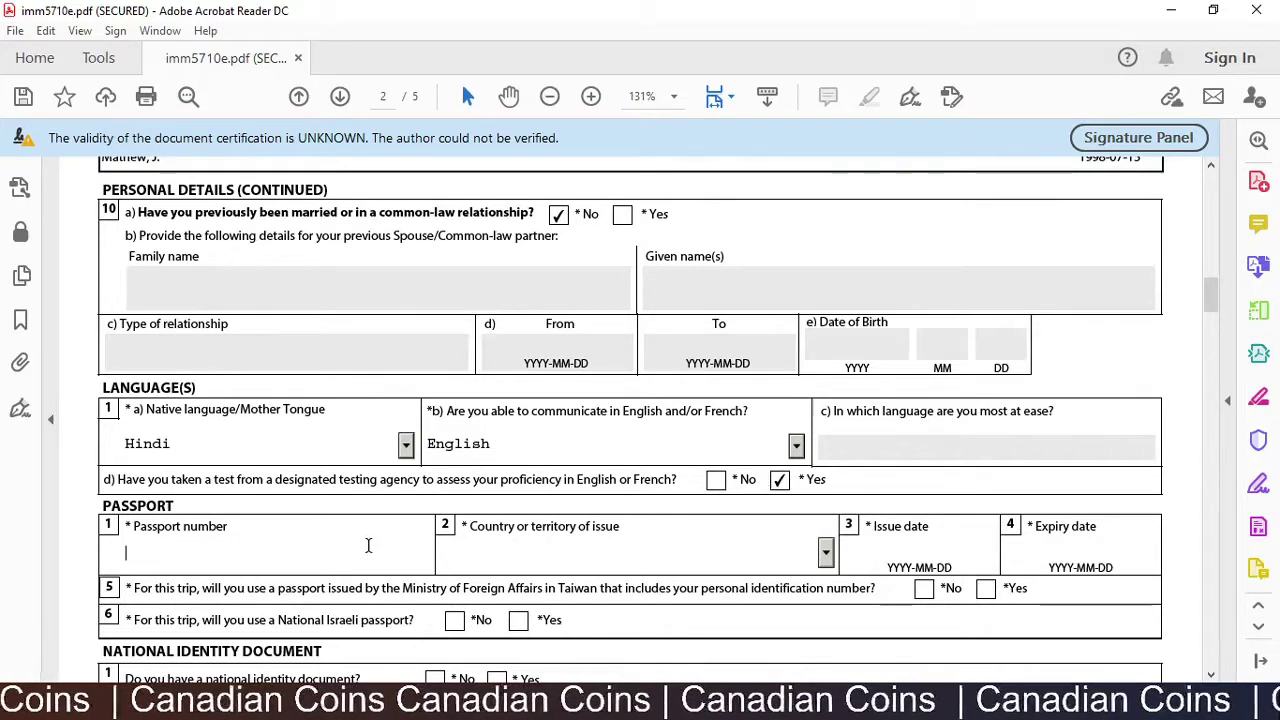
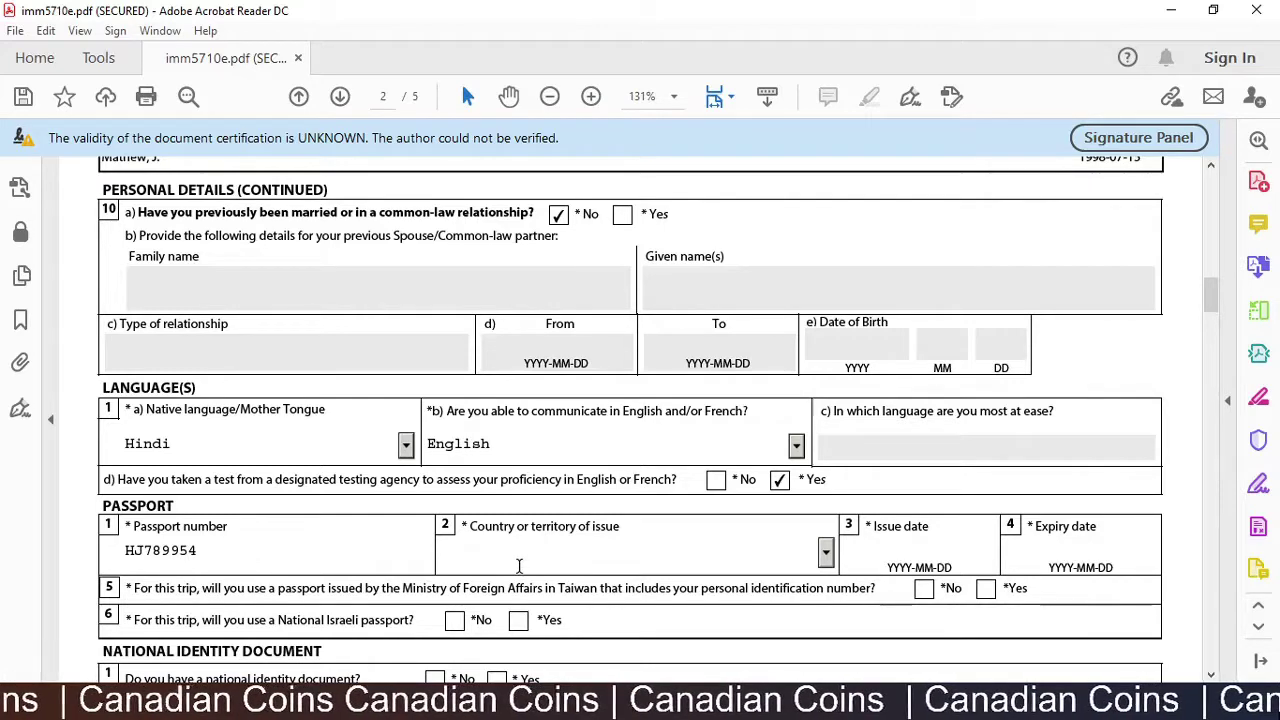
- Enter the passport number, issuing country IND (India), and issue date 2018-01-15
click(519, 566)
text(ia))
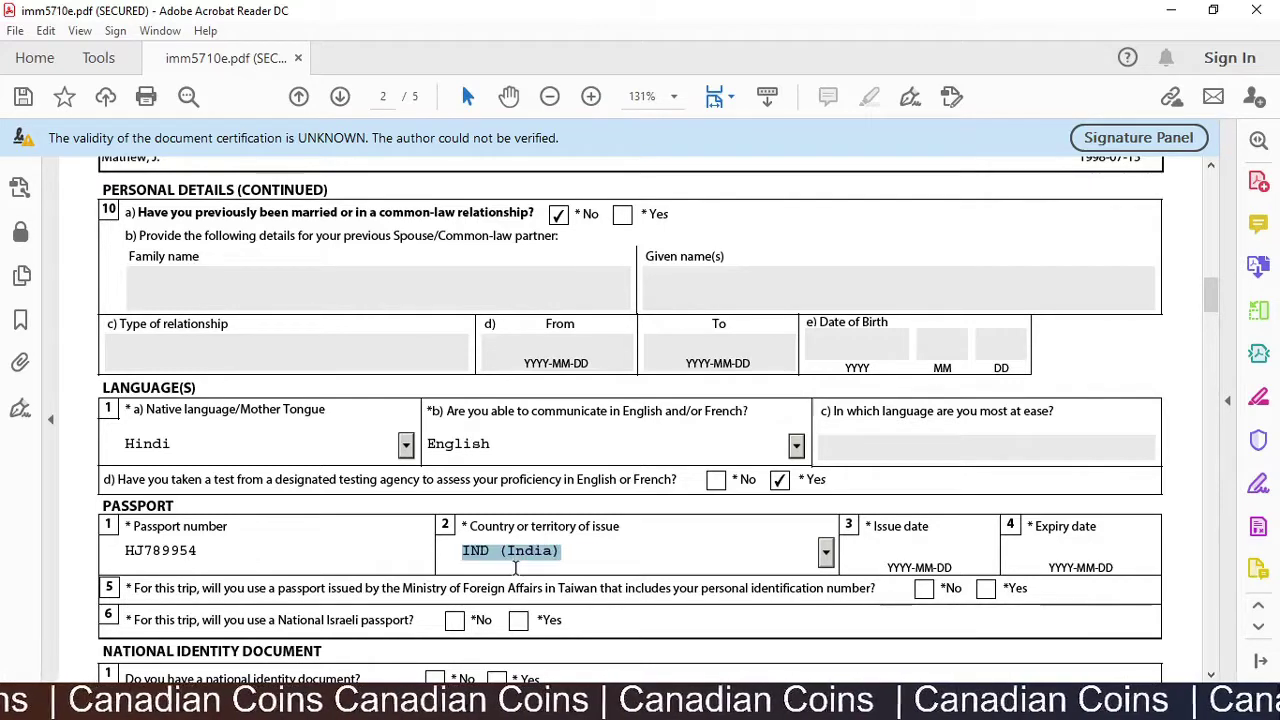
click(940, 549)
click(1000, 550)
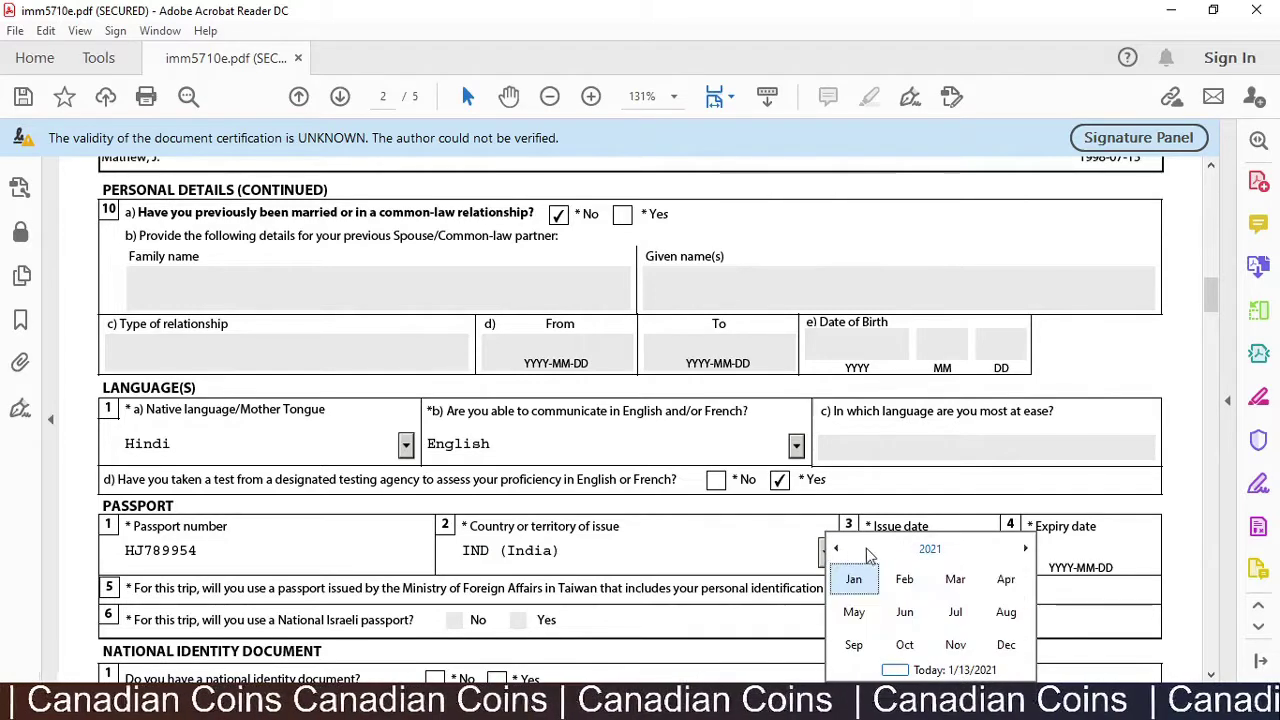
click(929, 549)
click(836, 549)
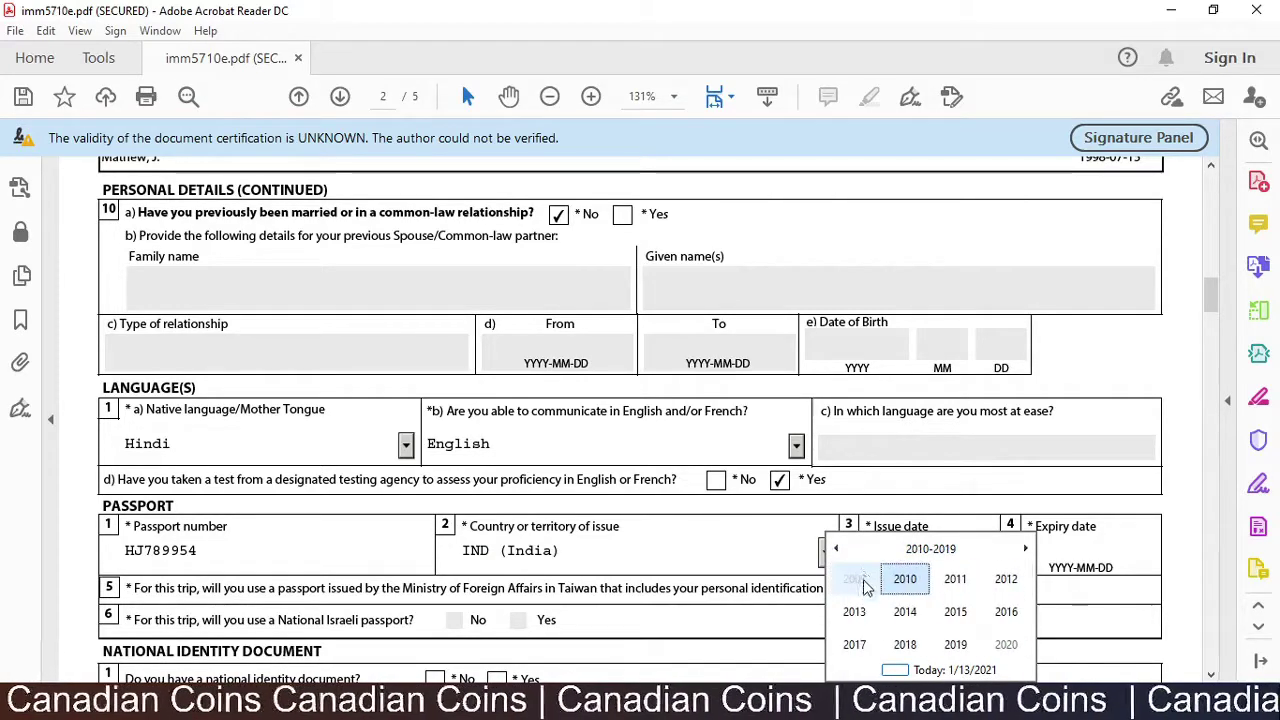
click(904, 644)
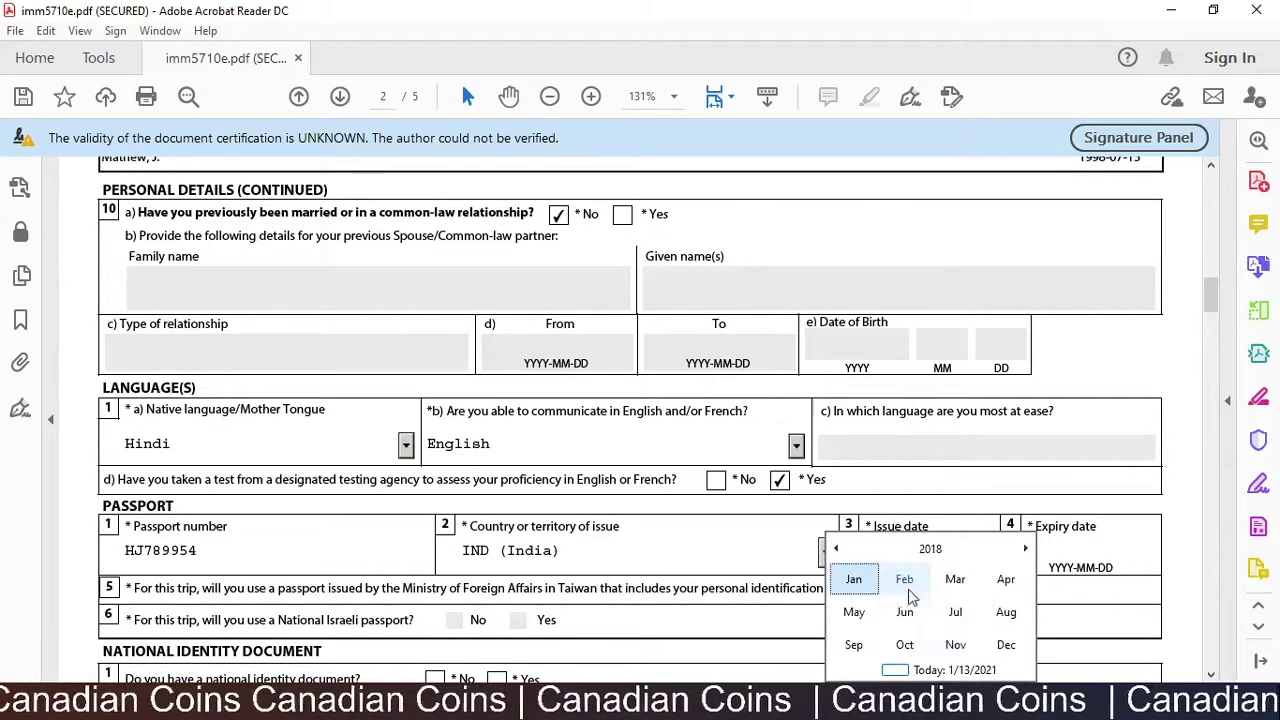
click(856, 582)
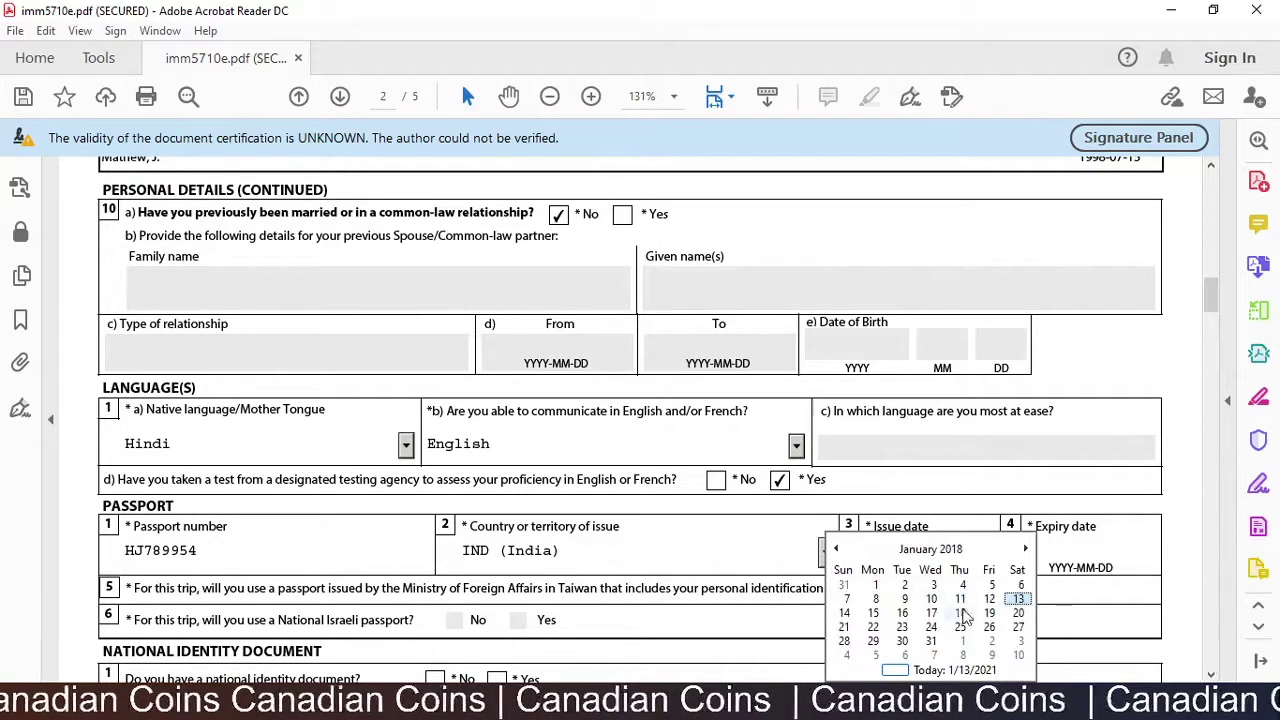
click(873, 612)
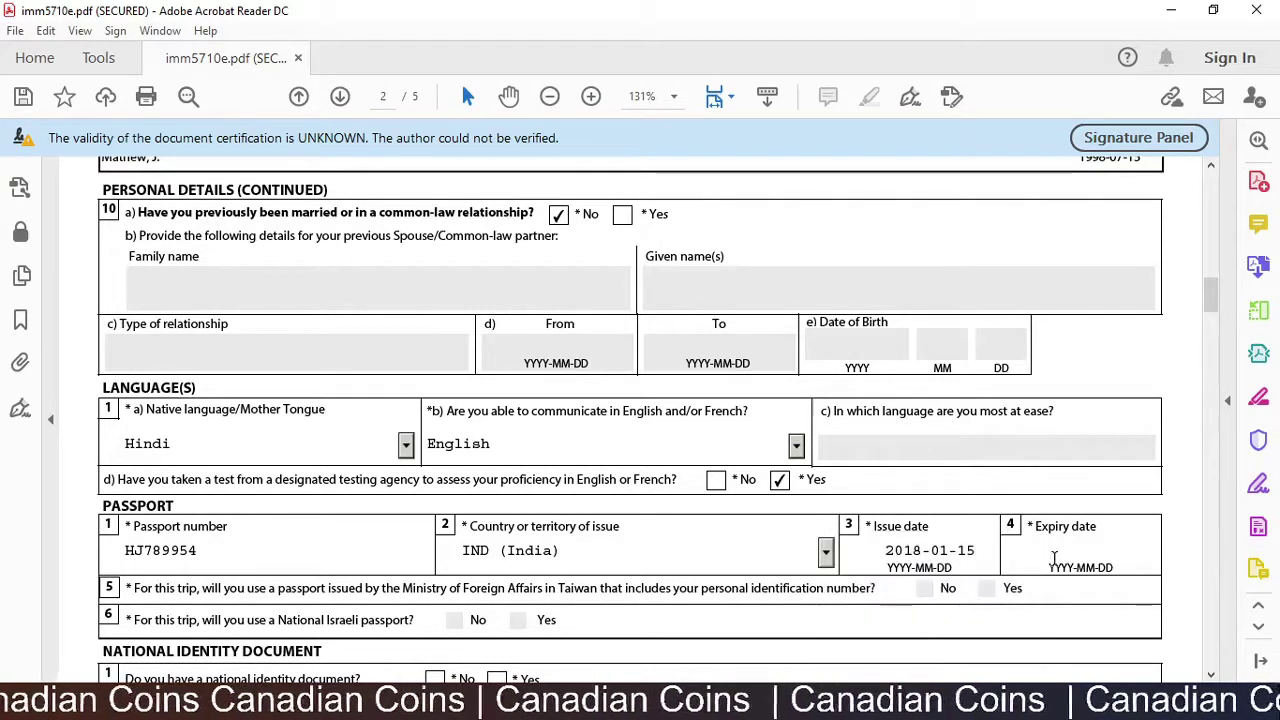
- Set the passport expiry date to 2028-01-14 and answer No to having a national identity document
click(1168, 562)
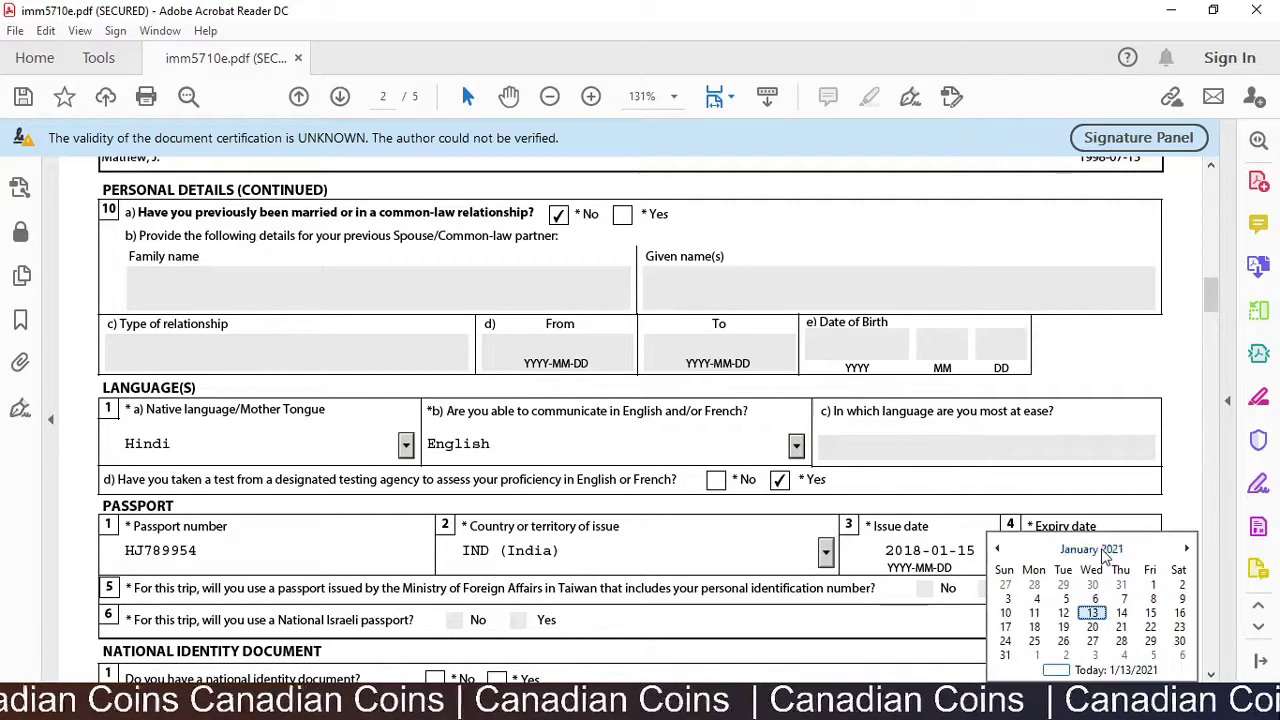
click(1033, 552)
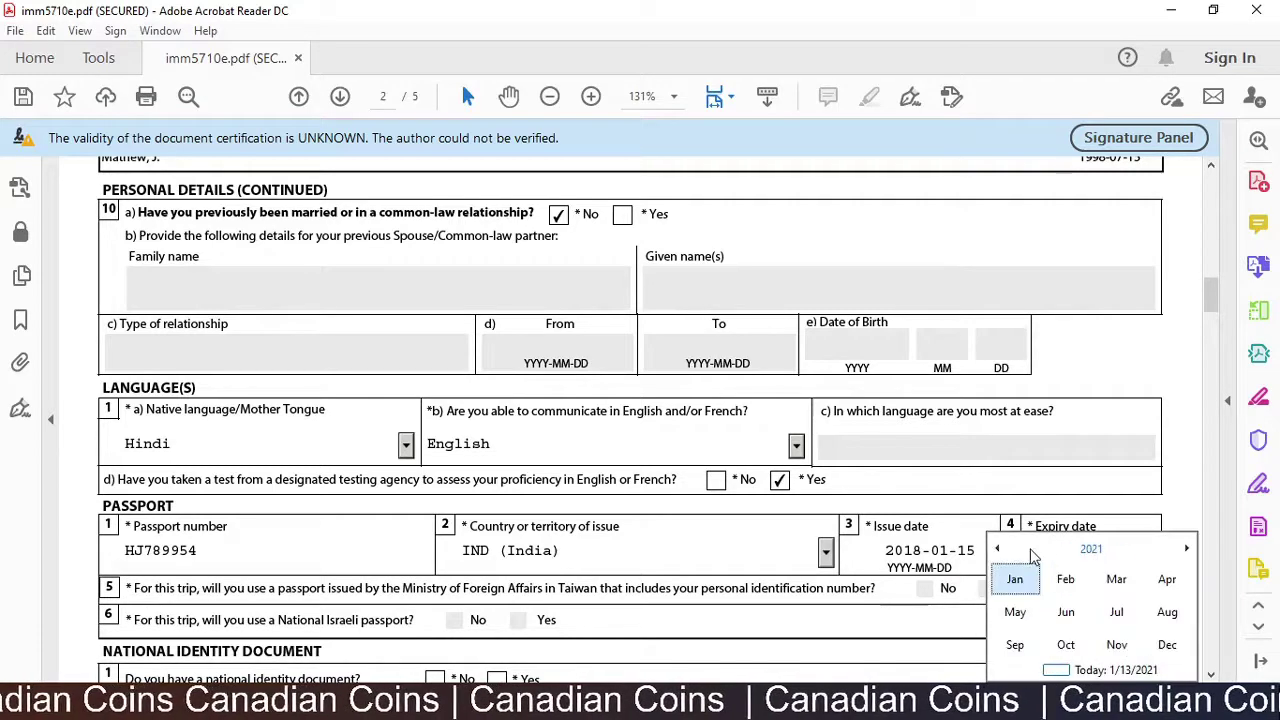
click(1090, 550)
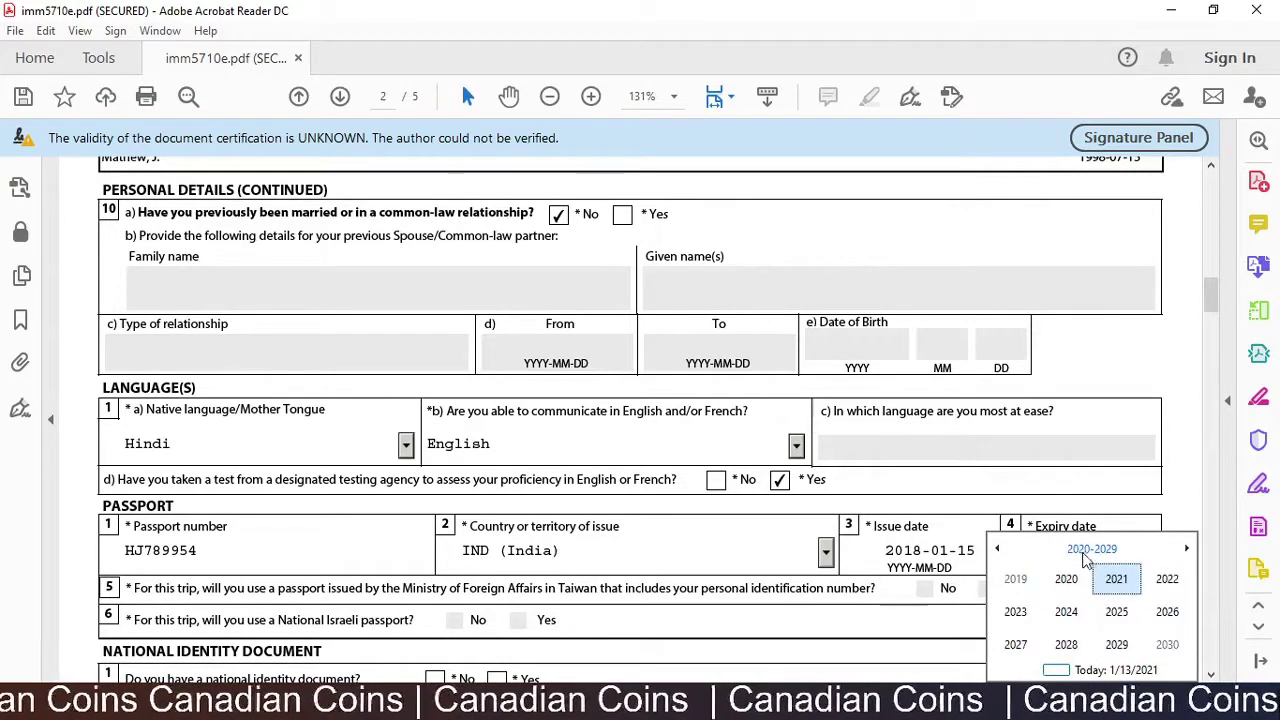
click(1066, 644)
click(1020, 580)
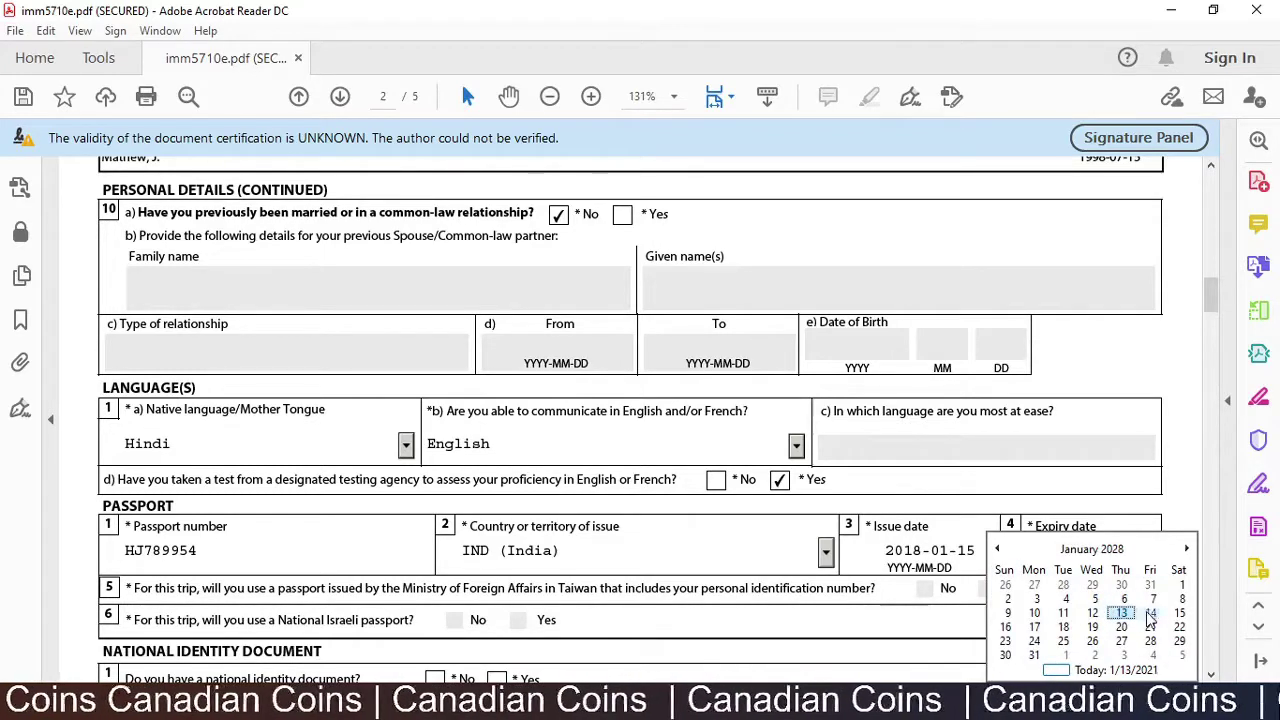
click(1150, 613)
scroll(690, 505, down, 3)
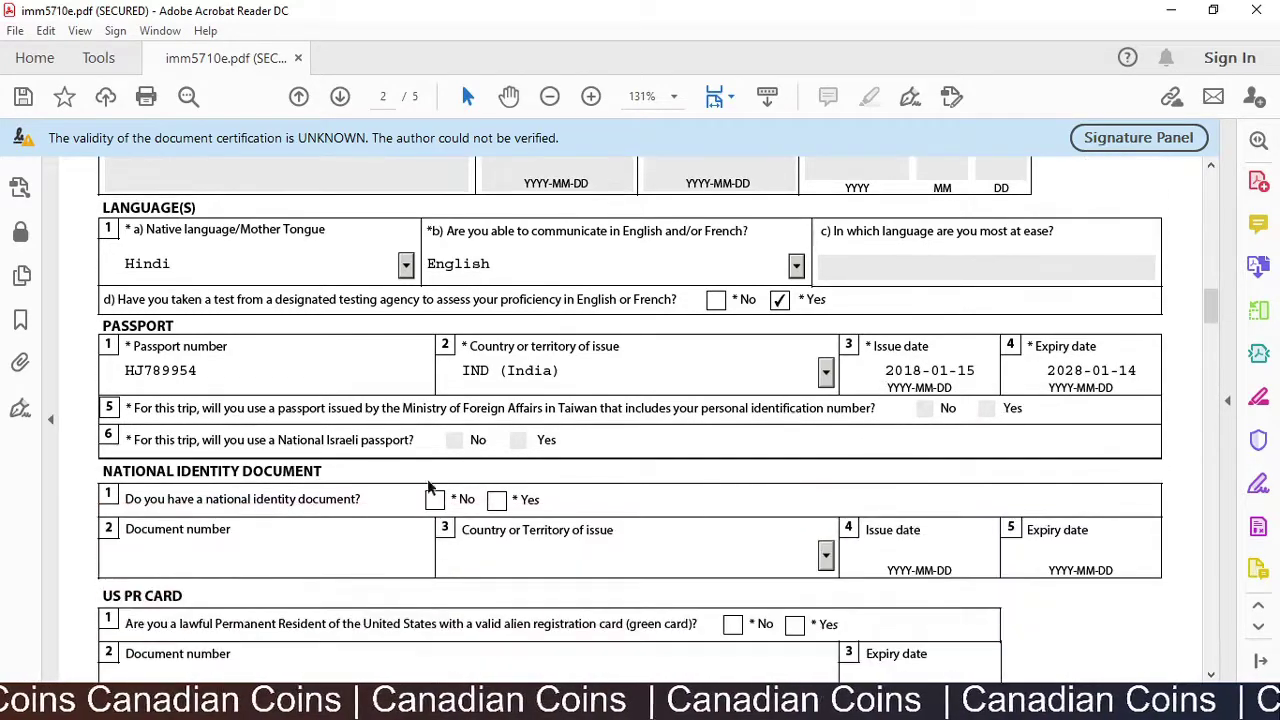
click(433, 500)
scroll(433, 500, down, 1)
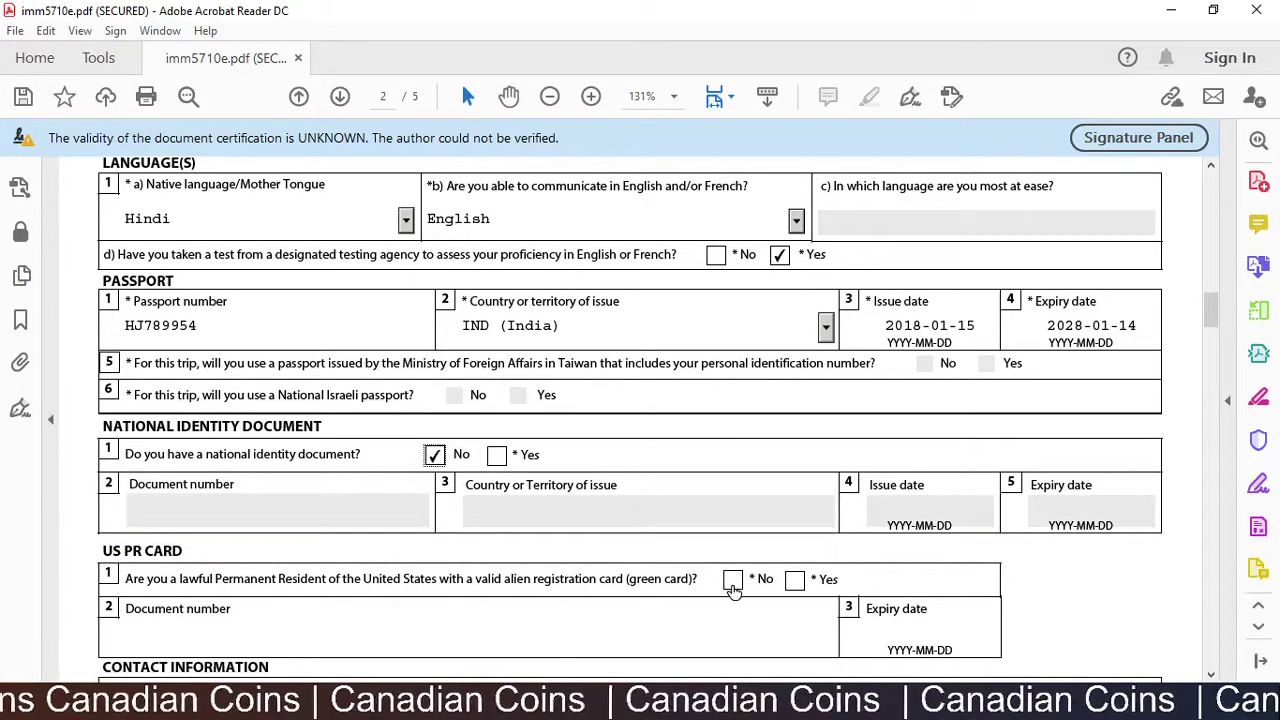
scroll(669, 535, down, 5)
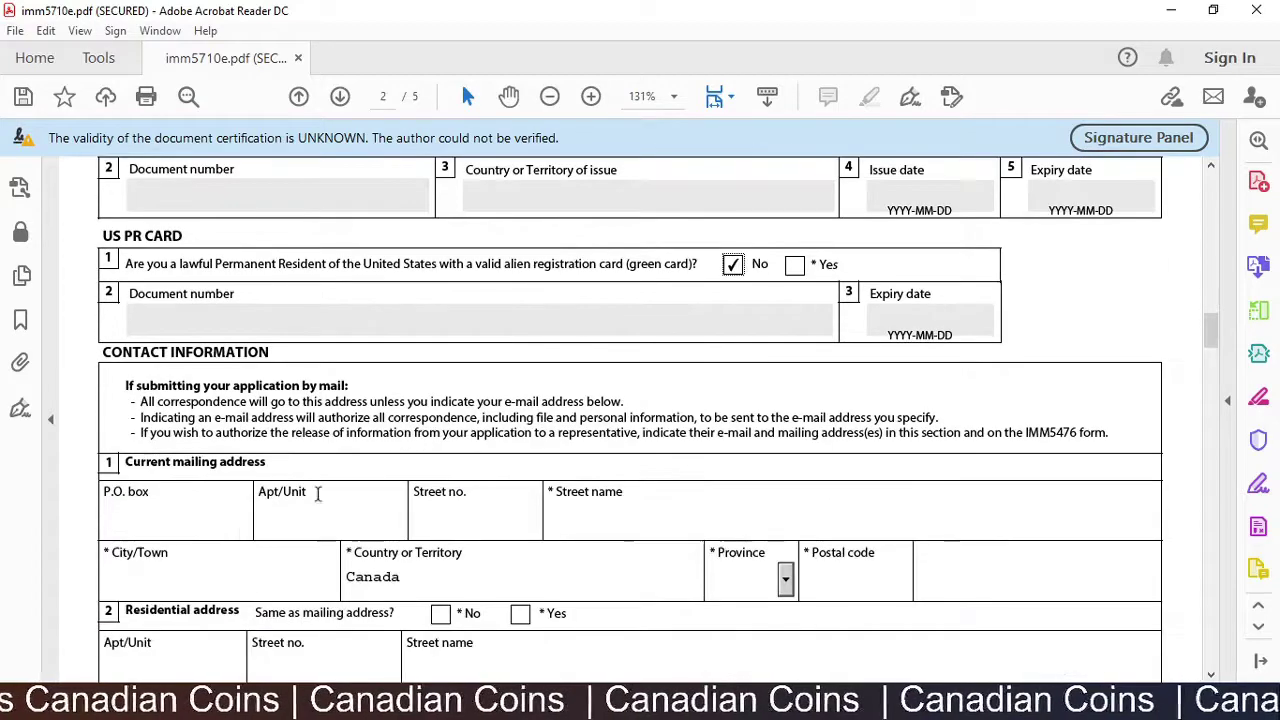
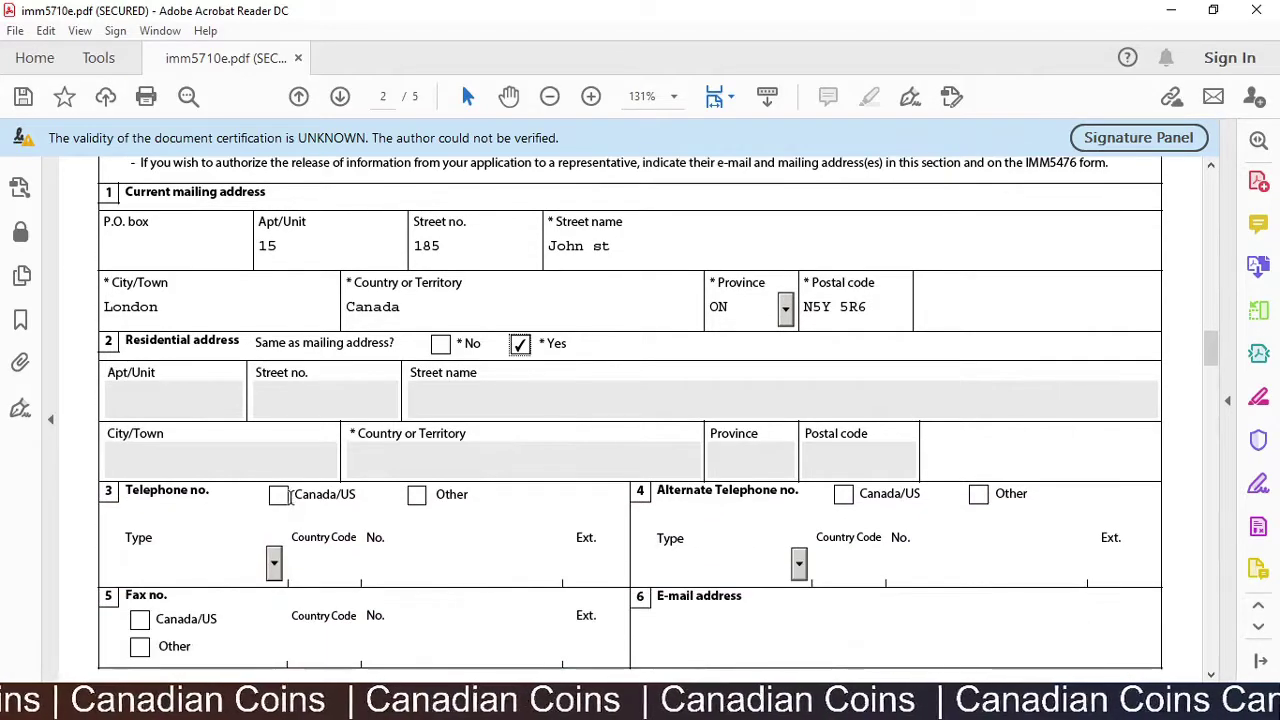
- Mark the telephone number as Canada/US and enter the applicant's phone number
click(278, 495)
click(386, 566)
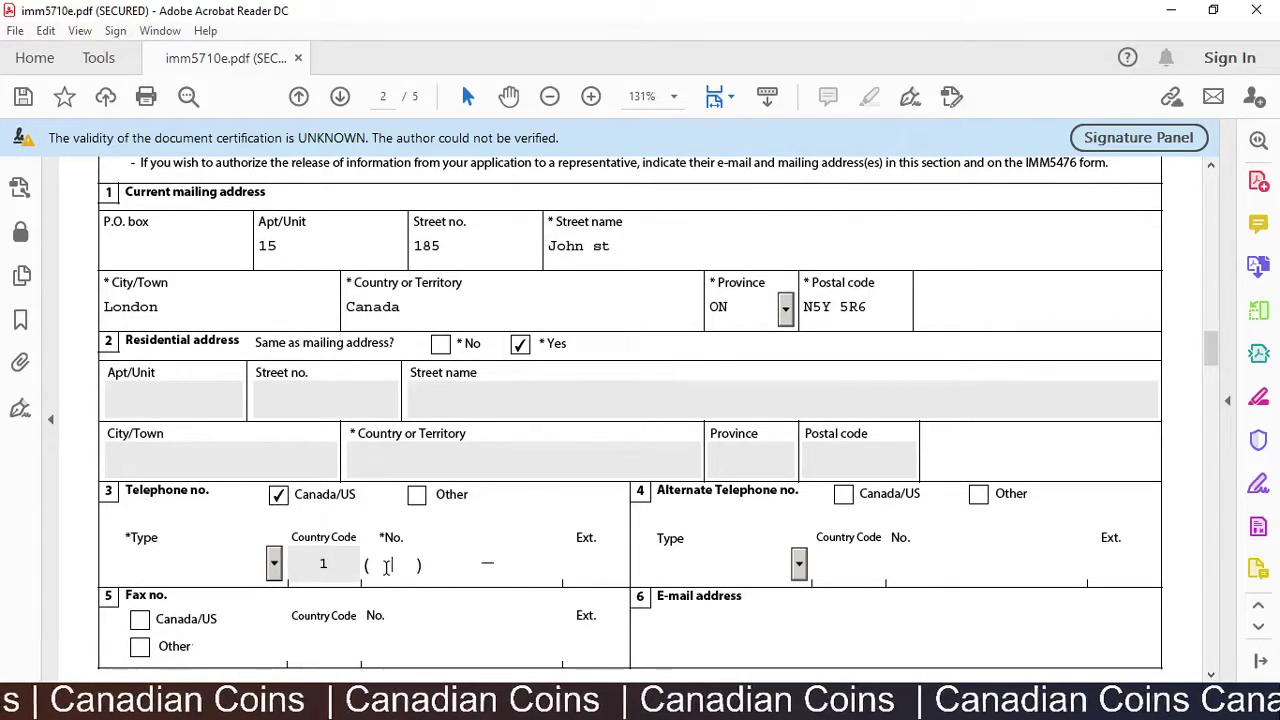
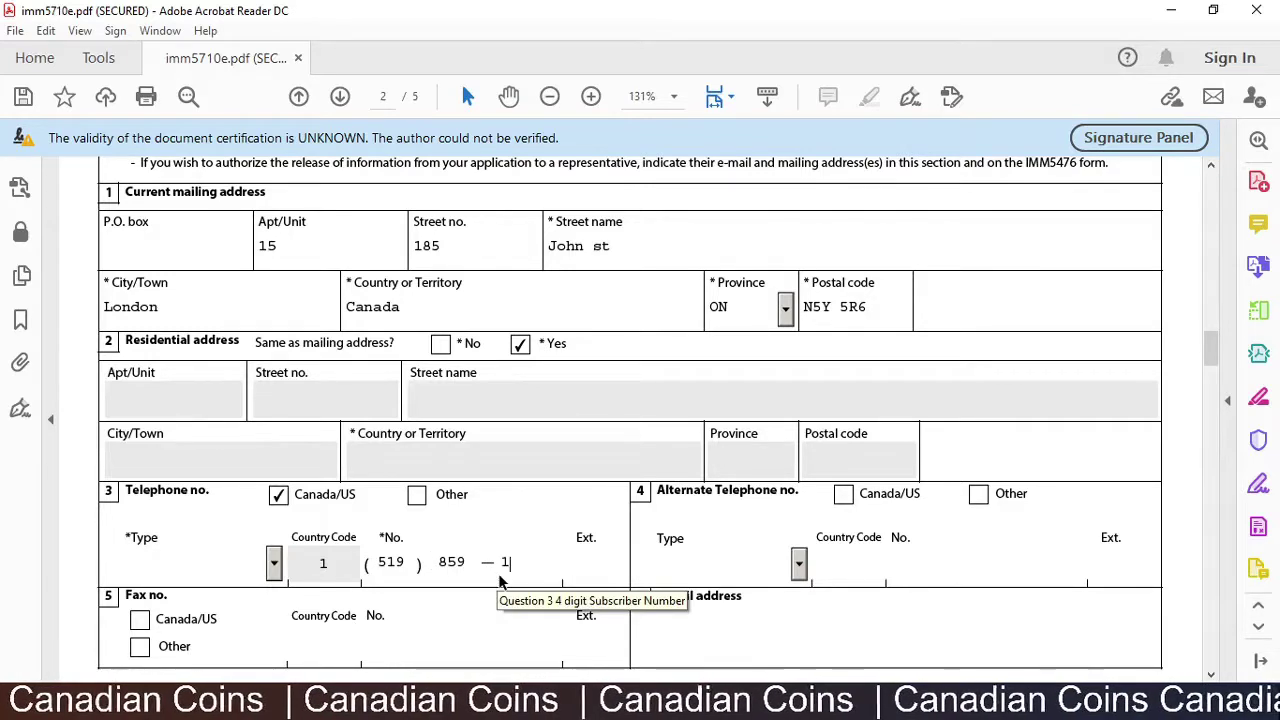
- Enter the applicant's e-mail address in the E-mail address field
scroll(791, 551, down, 1)
click(778, 553)
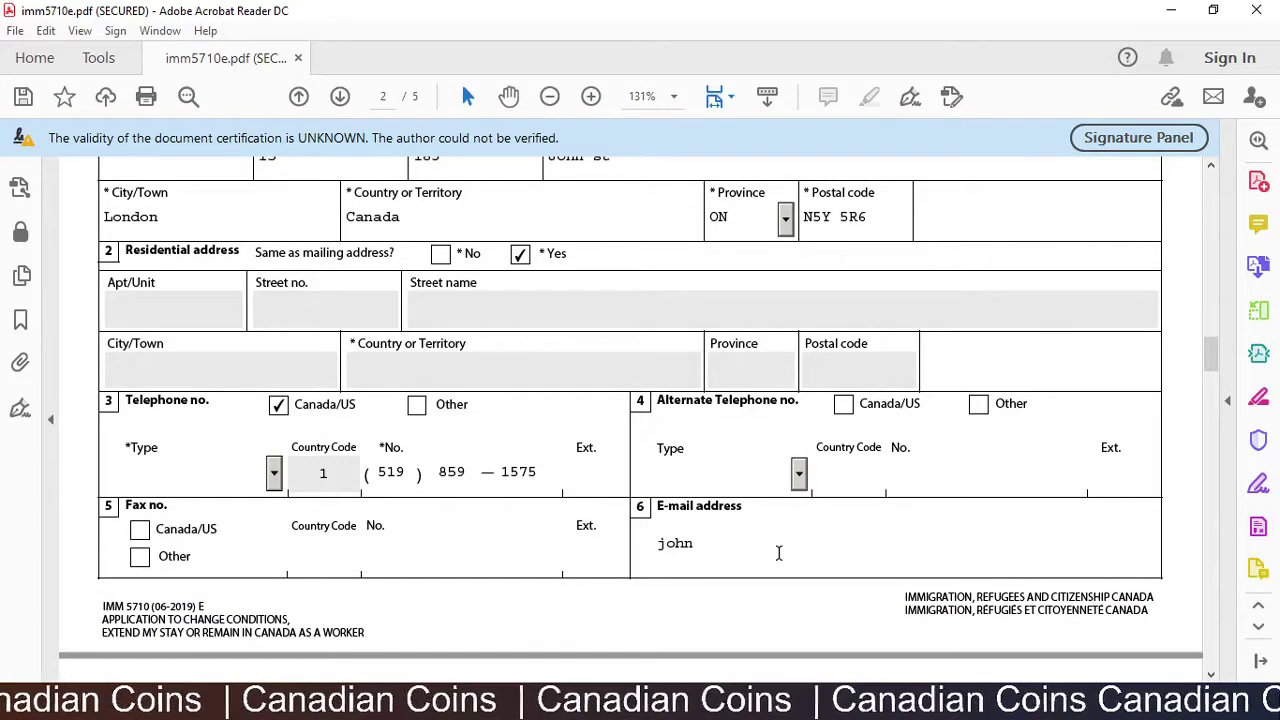
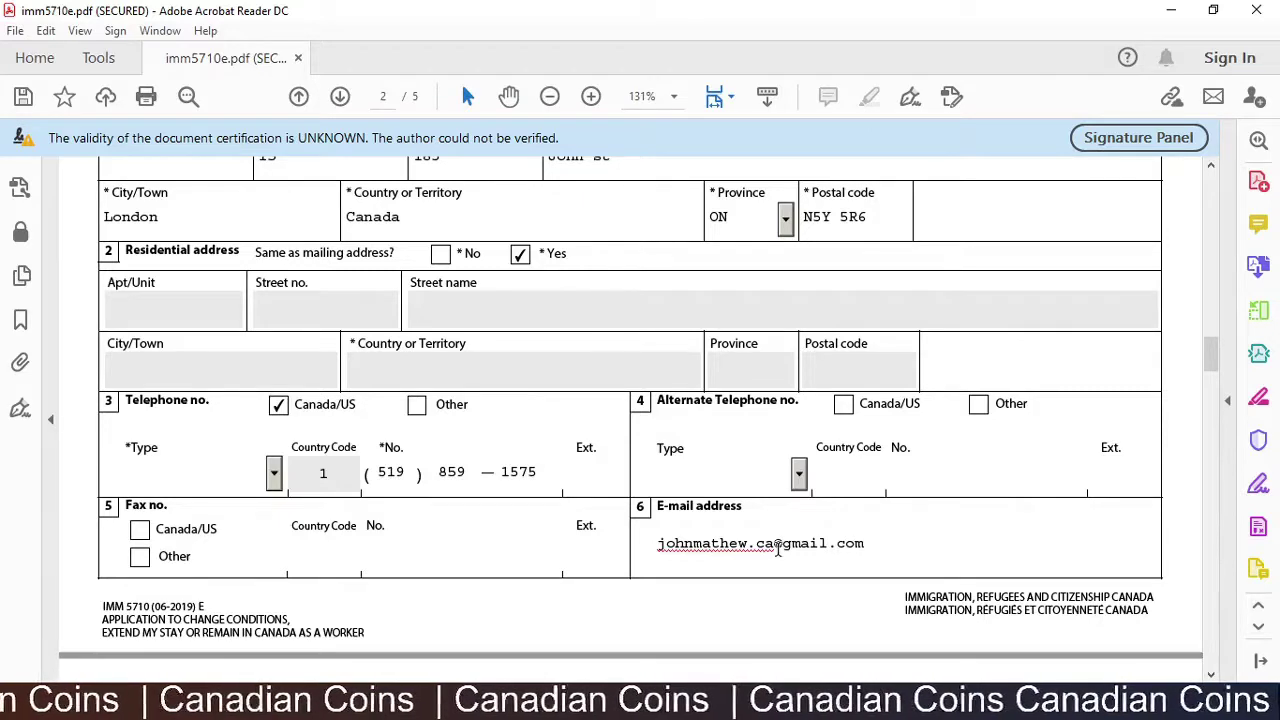
scroll(772, 537, down, 3)
scroll(772, 537, down, 3)
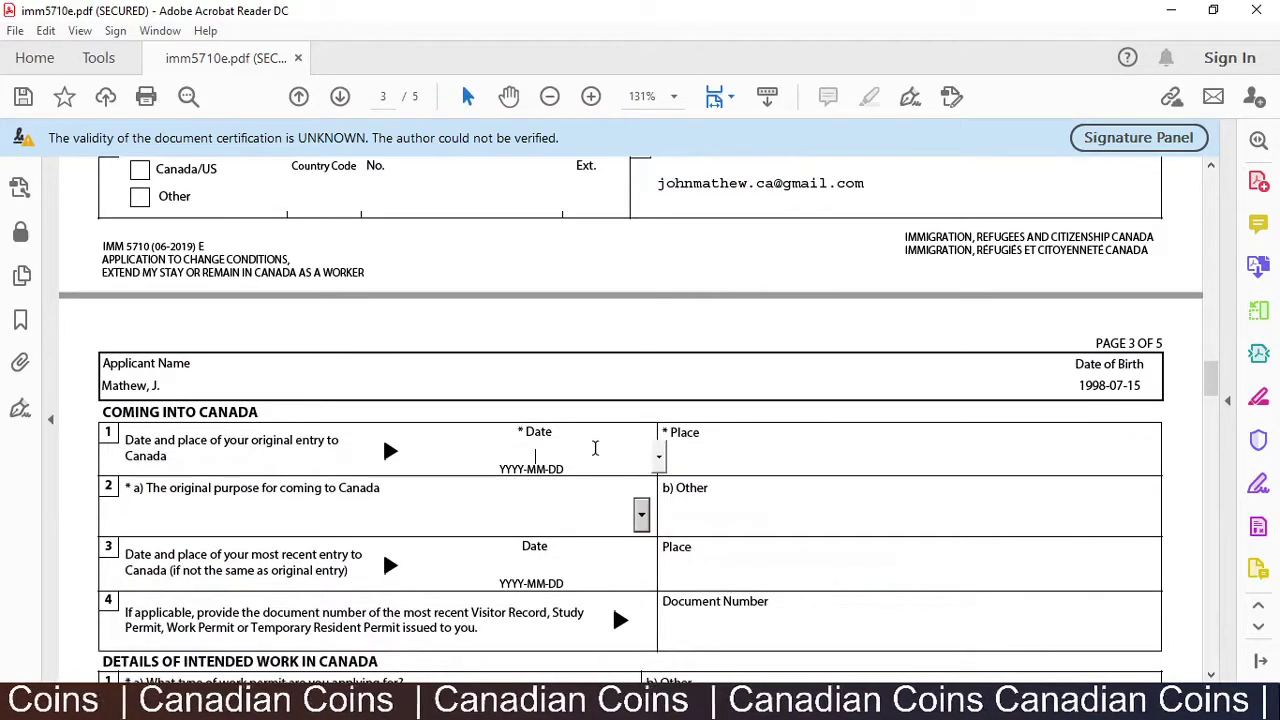
- Set the original entry date to 2019-01-01 using the calendar picker
click(657, 458)
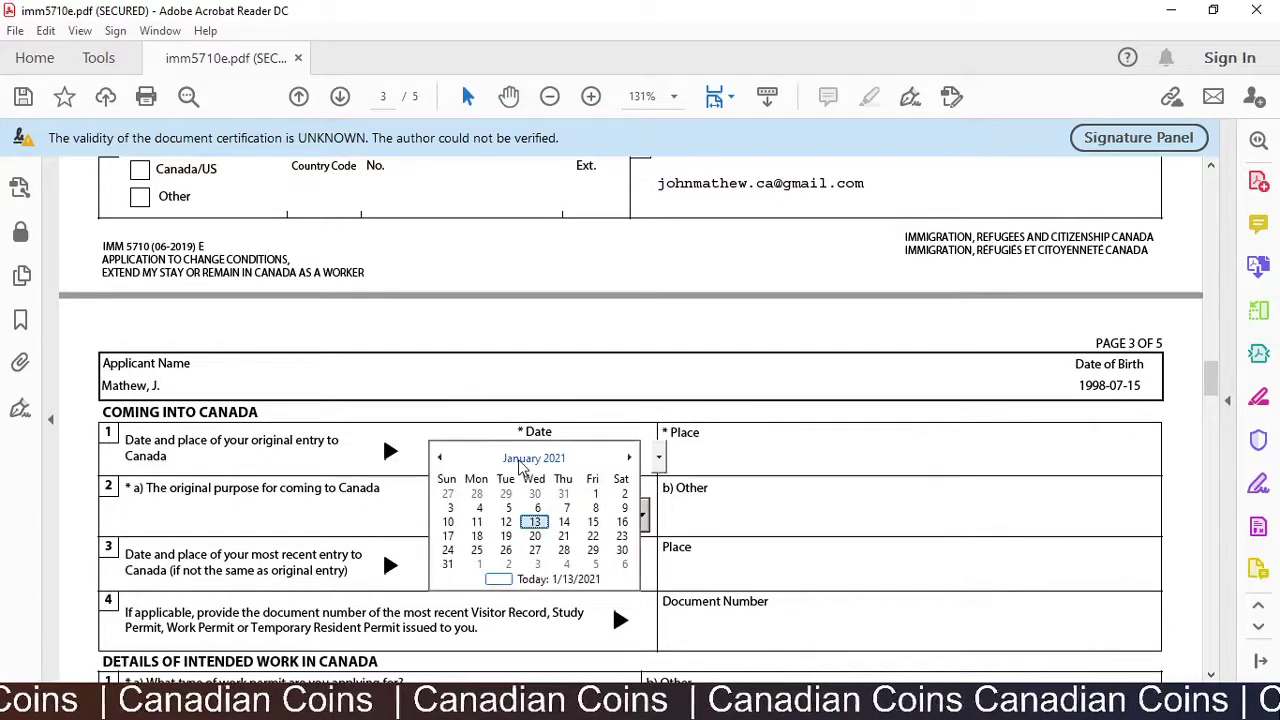
click(510, 460)
click(531, 462)
click(471, 490)
click(470, 495)
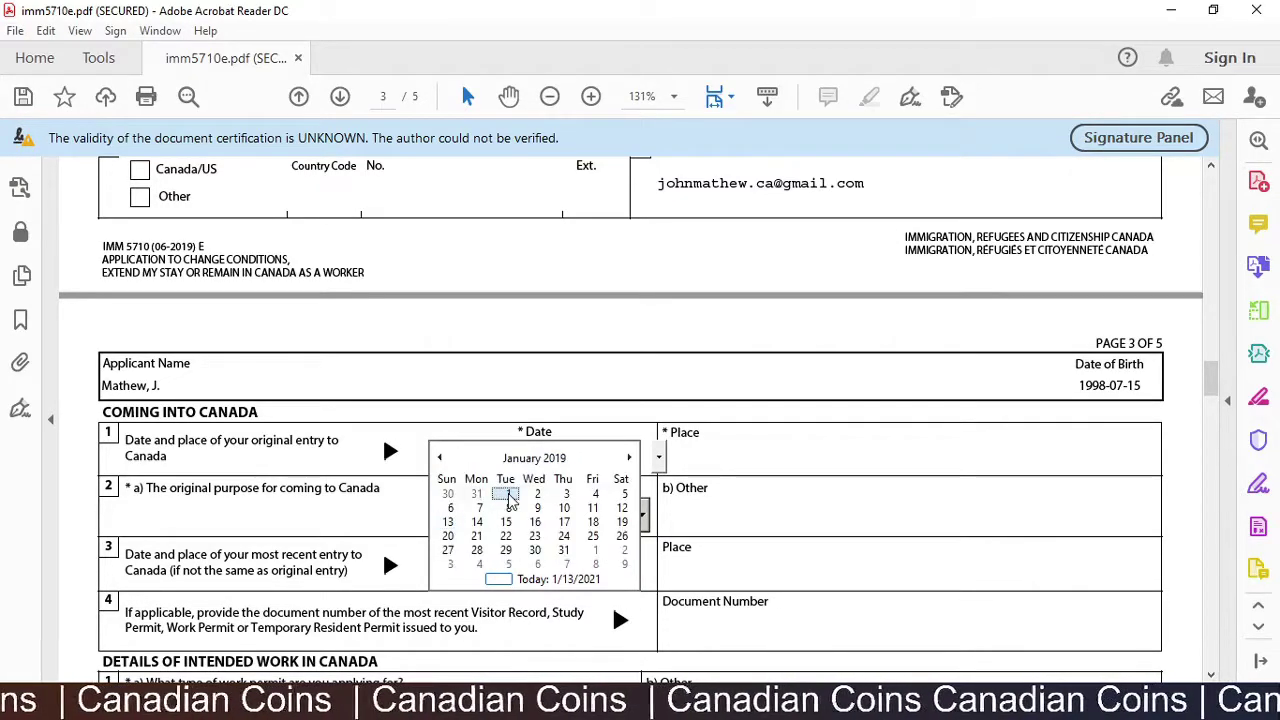
click(506, 491)
- Enter Toronto as the place of original entry and choose Study as the purpose
click(714, 460)
text(To)
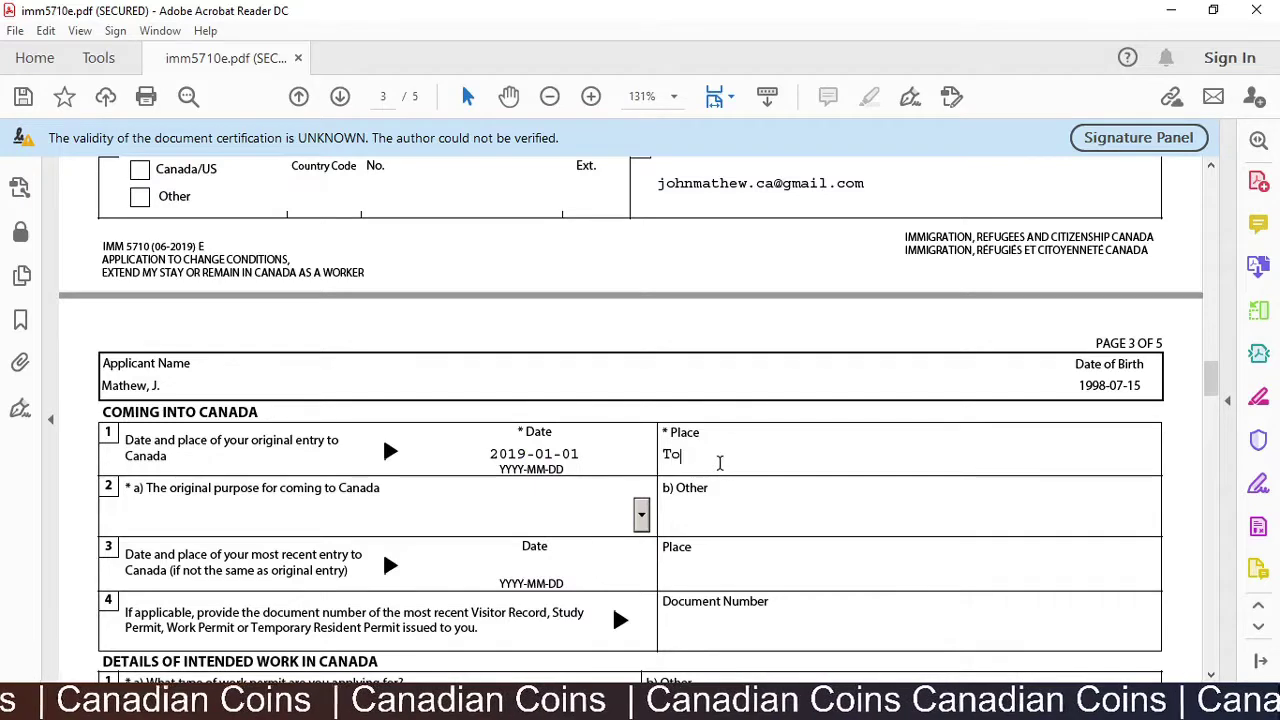
text(ro)
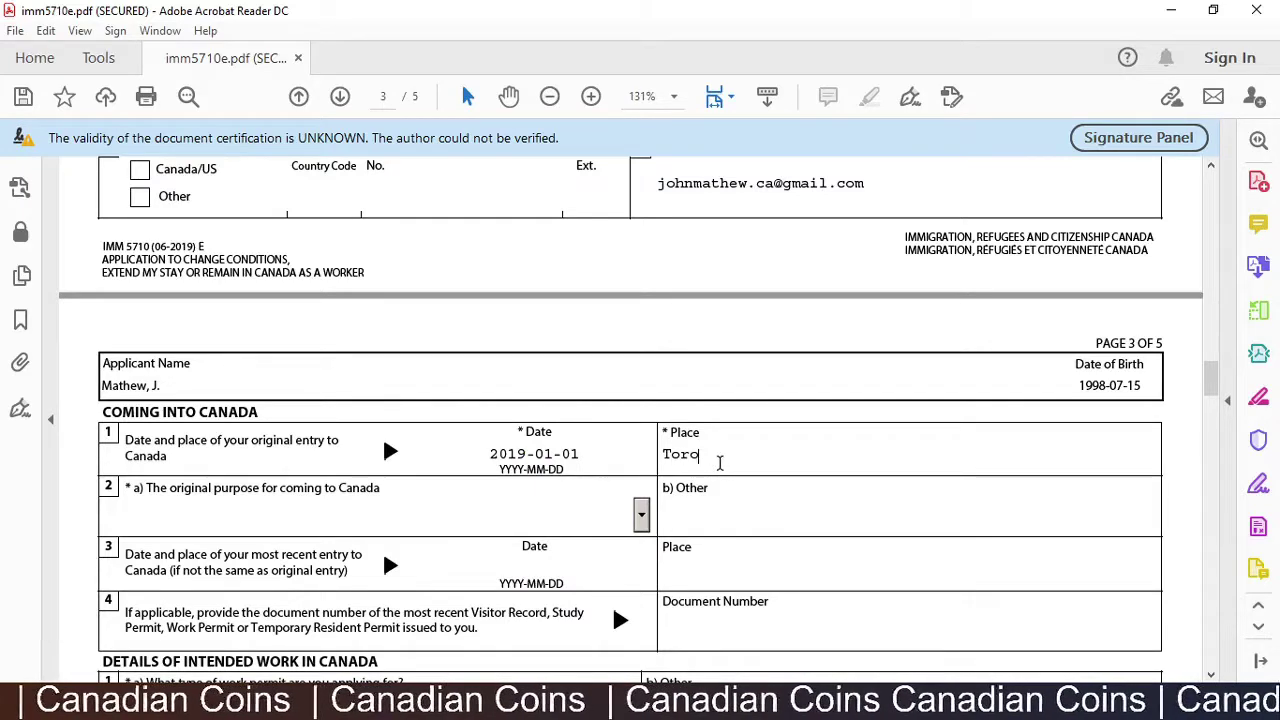
text(nto)
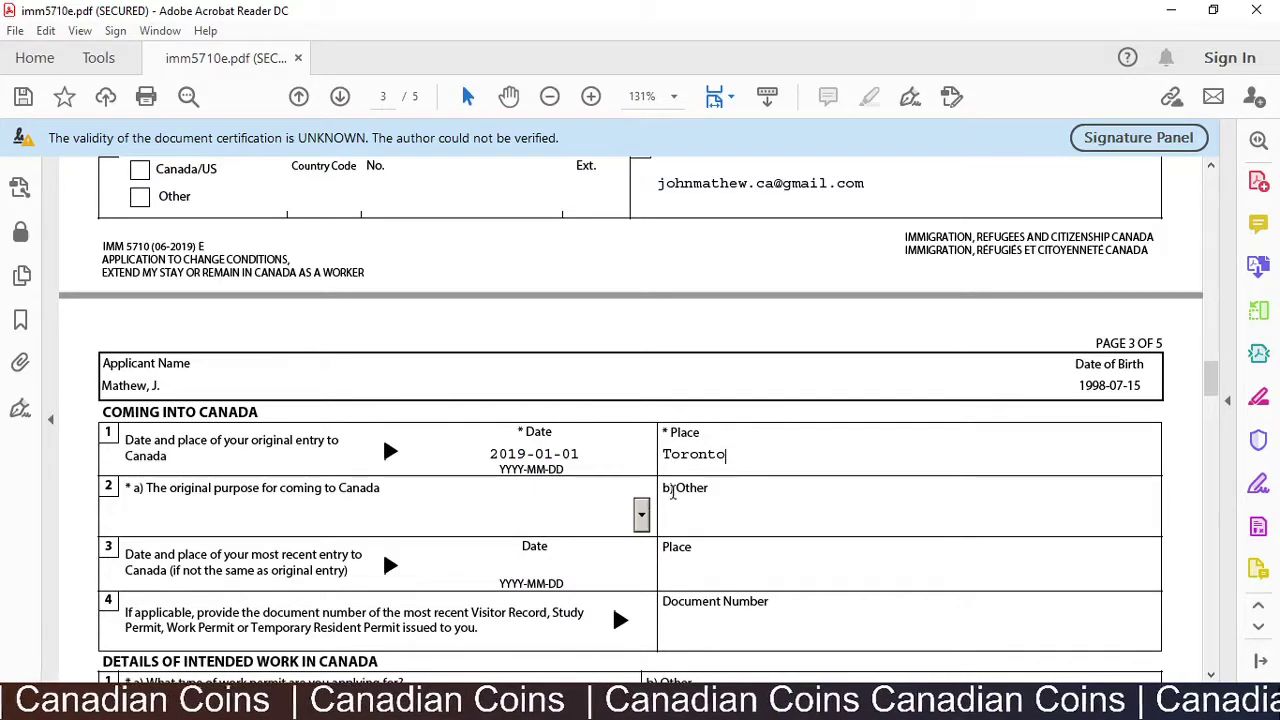
click(643, 515)
click(462, 598)
scroll(482, 553, down, 3)
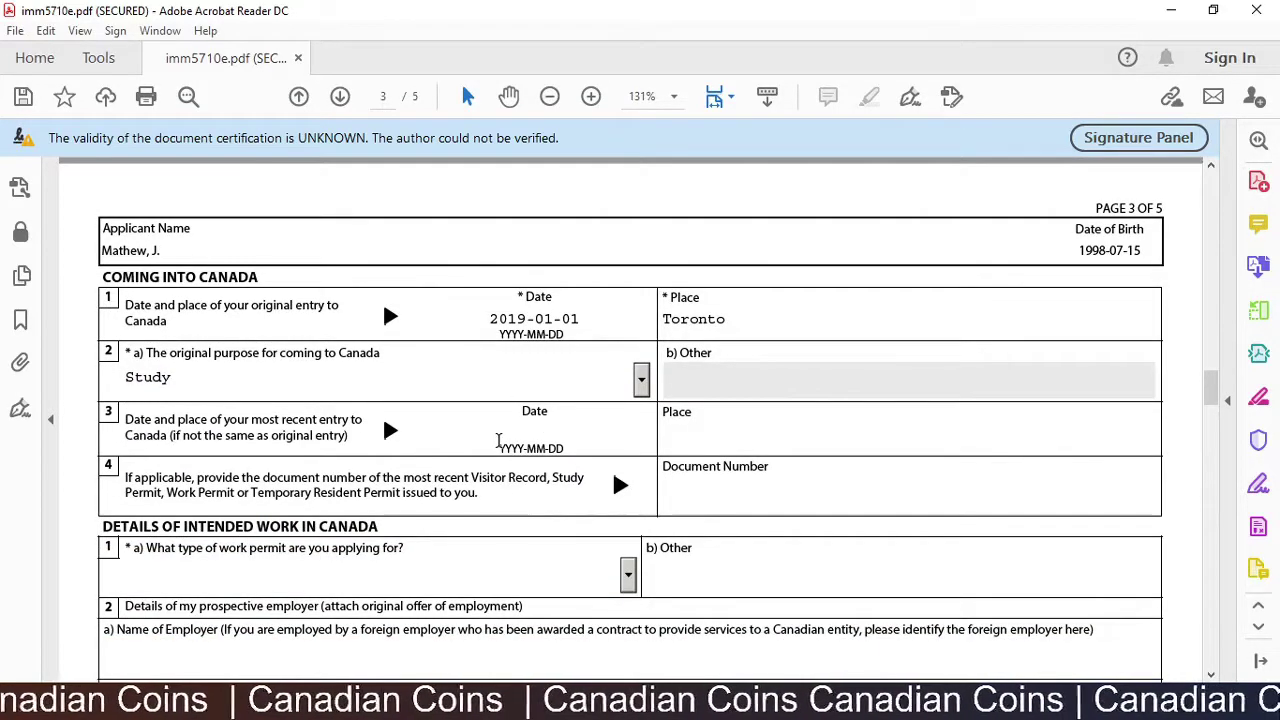
- Choose Post Graduation Work Permit as the requested work permit type
click(671, 468)
scroll(690, 455, down, 1)
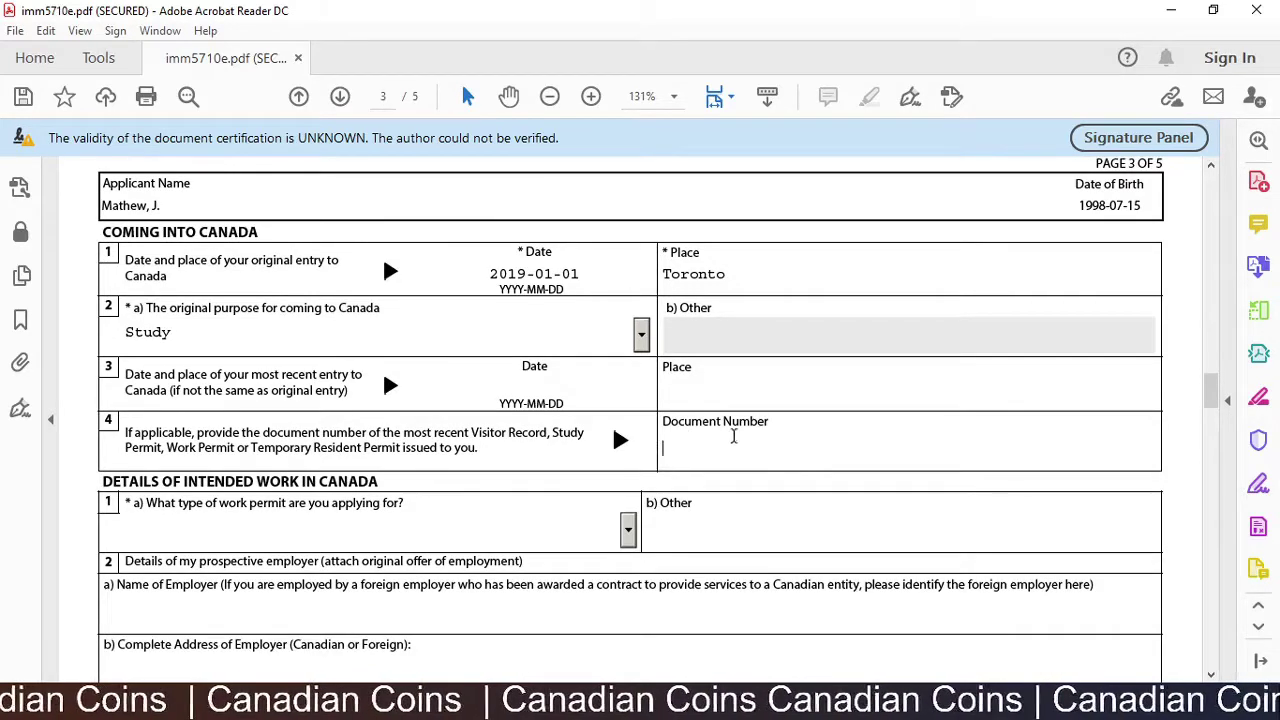
click(628, 530)
scroll(633, 540, down, 2)
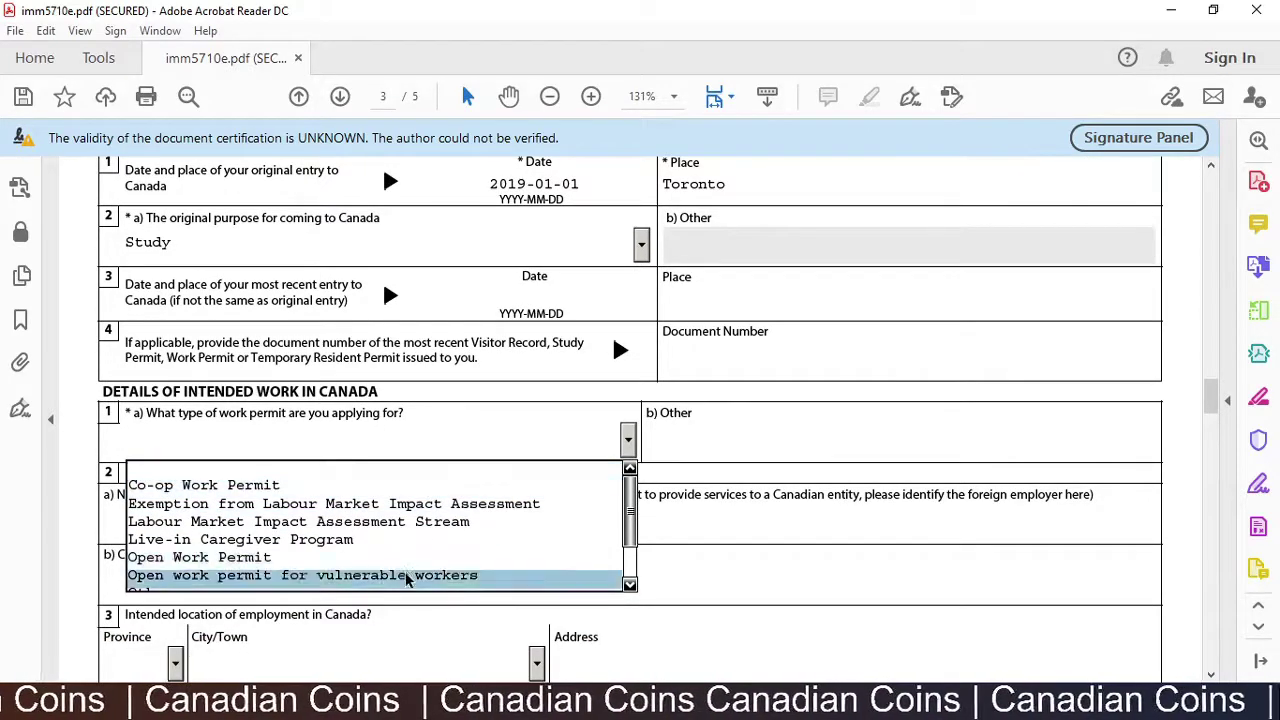
scroll(410, 555, down, 2)
click(630, 495)
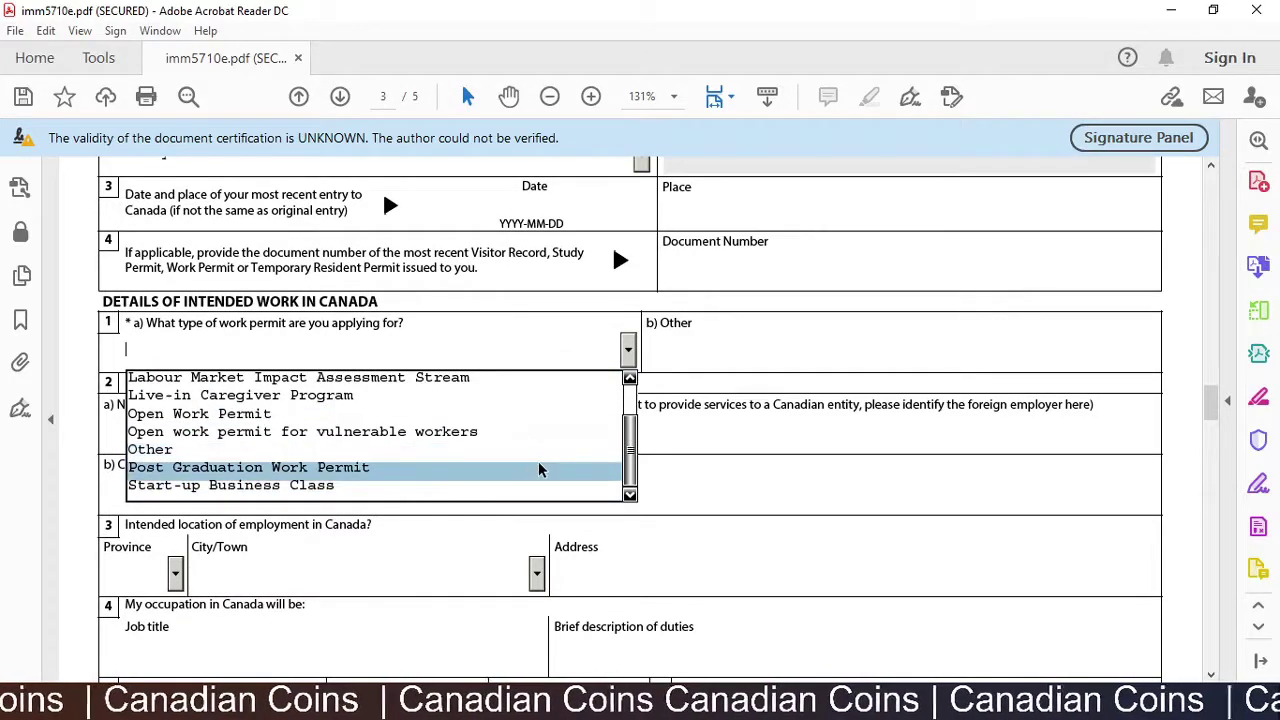
click(538, 463)
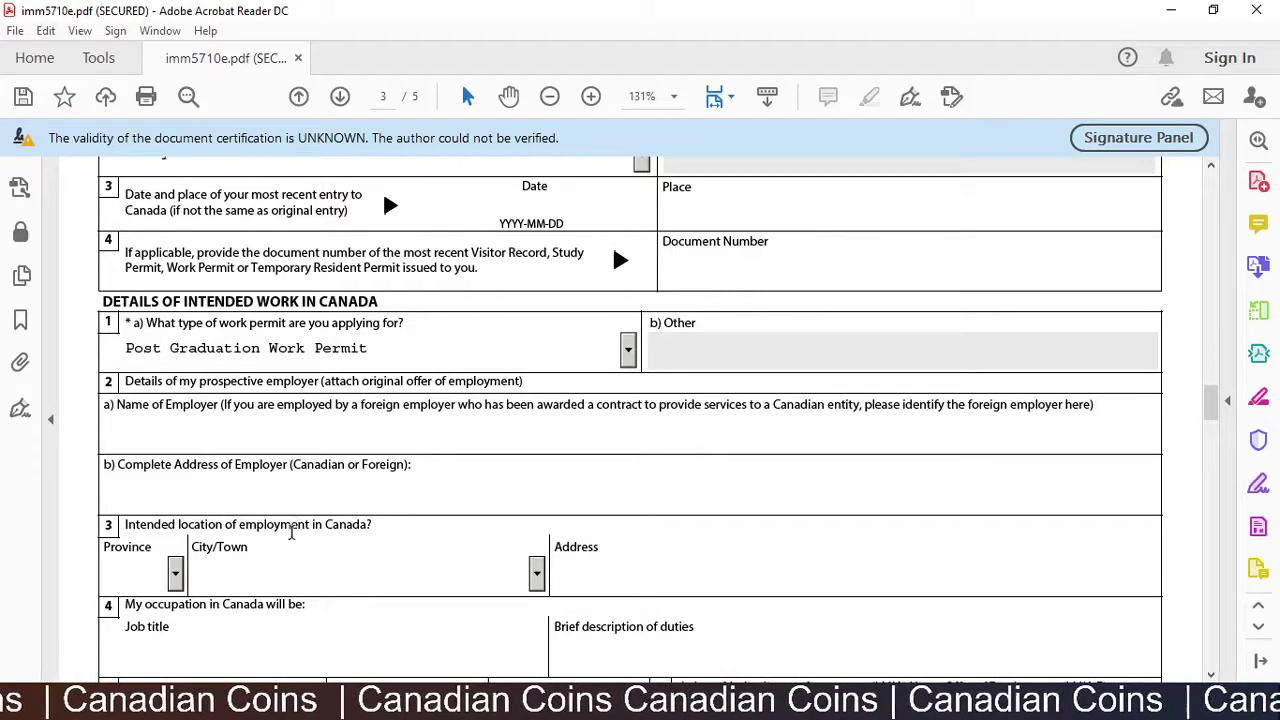
- Answer No to the Provincial Nominee certificate question 8
scroll(290, 533, down, 2)
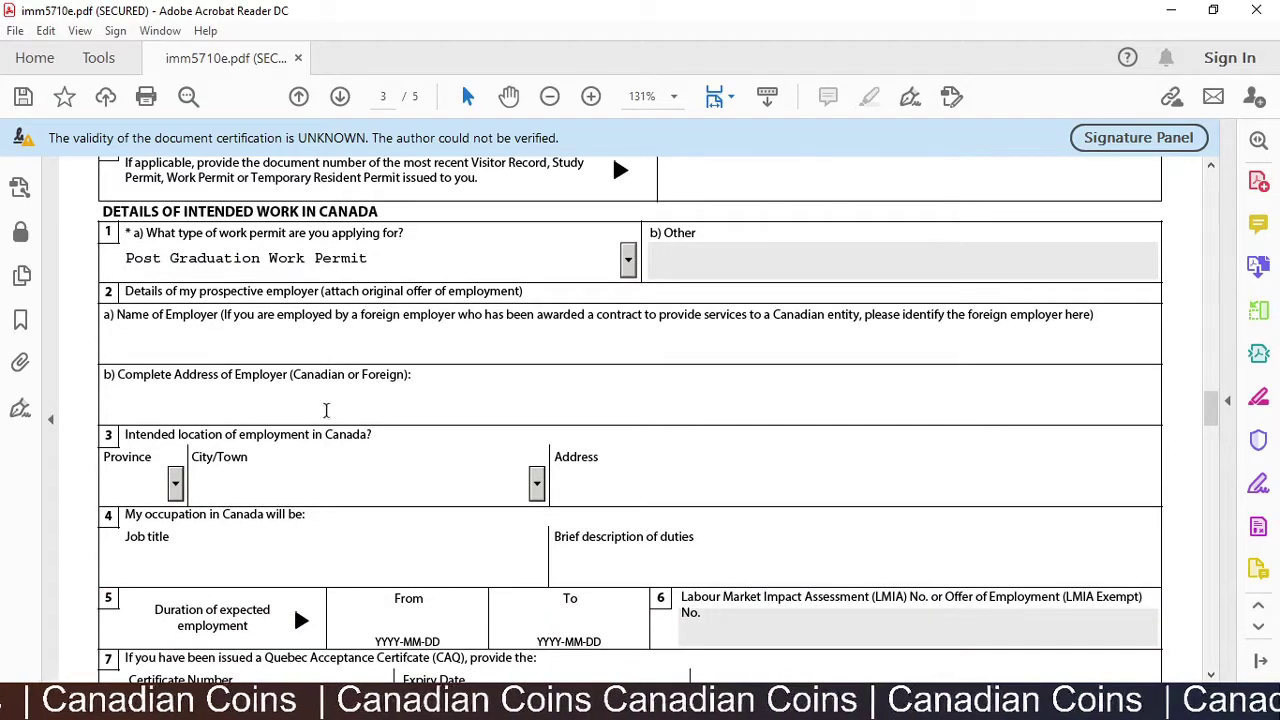
scroll(672, 600, down, 2)
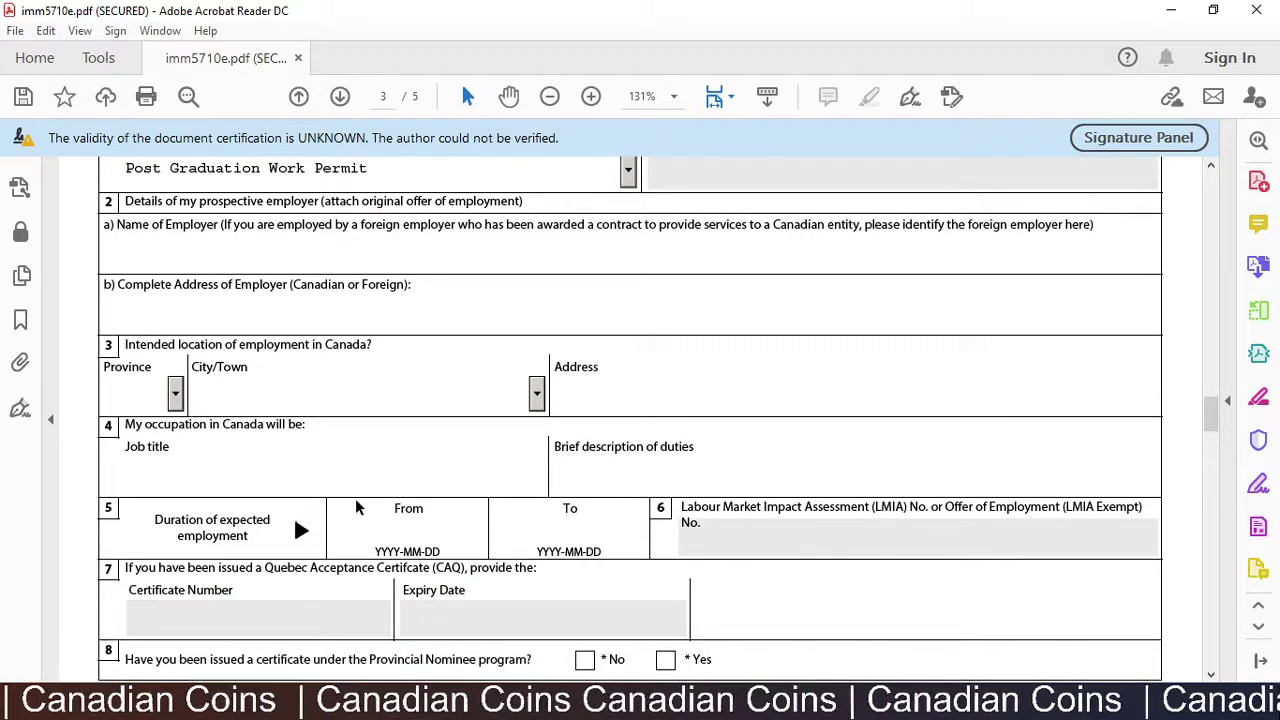
scroll(352, 500, down, 2)
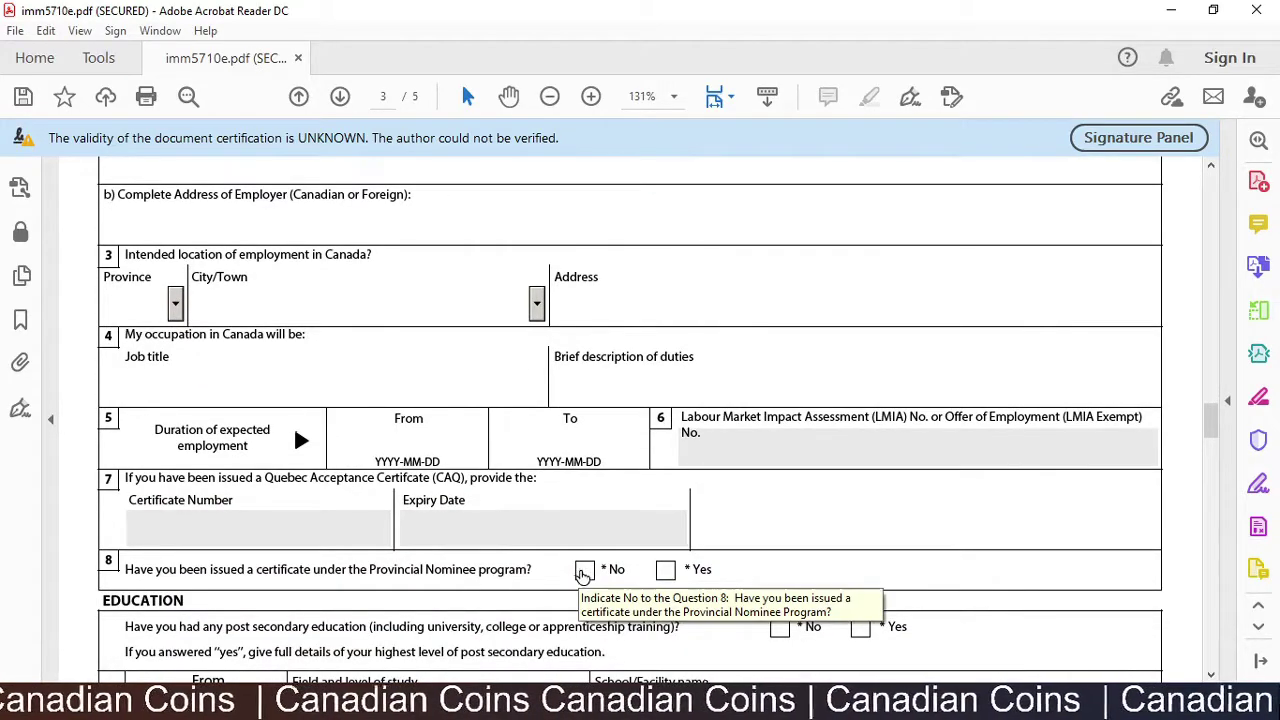
click(583, 571)
scroll(610, 590, down, 1)
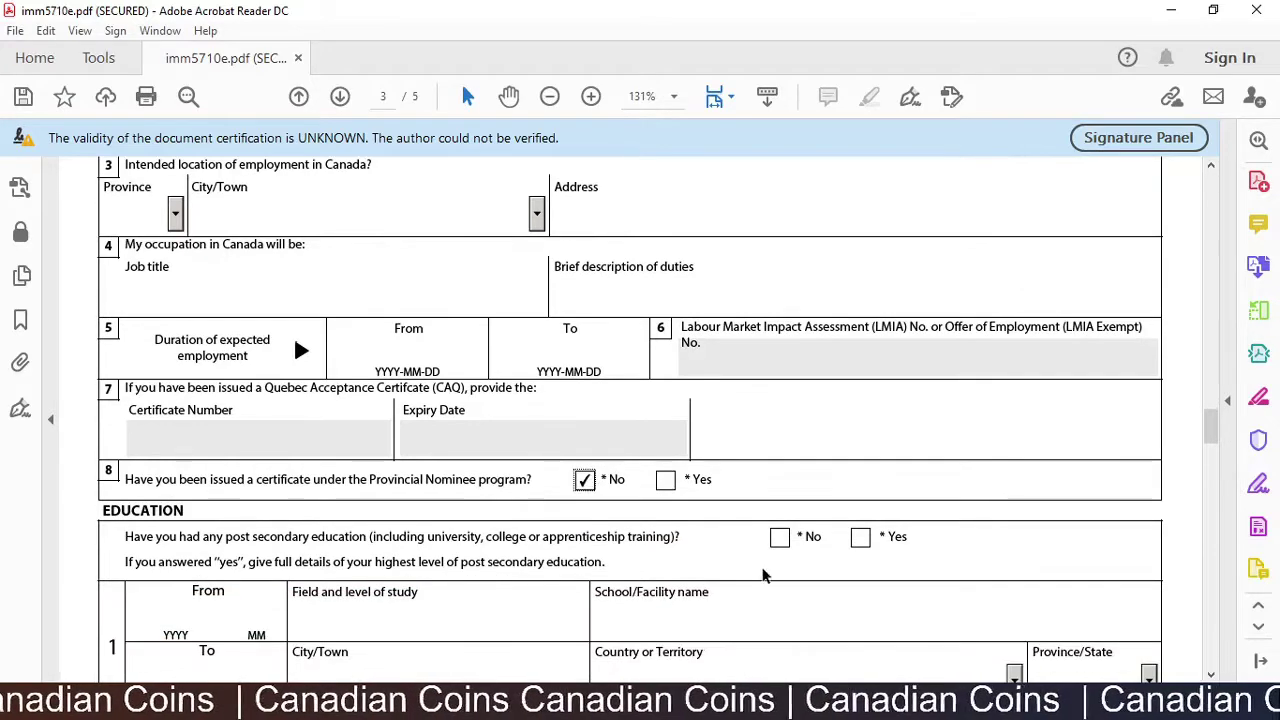
scroll(845, 524, down, 1)
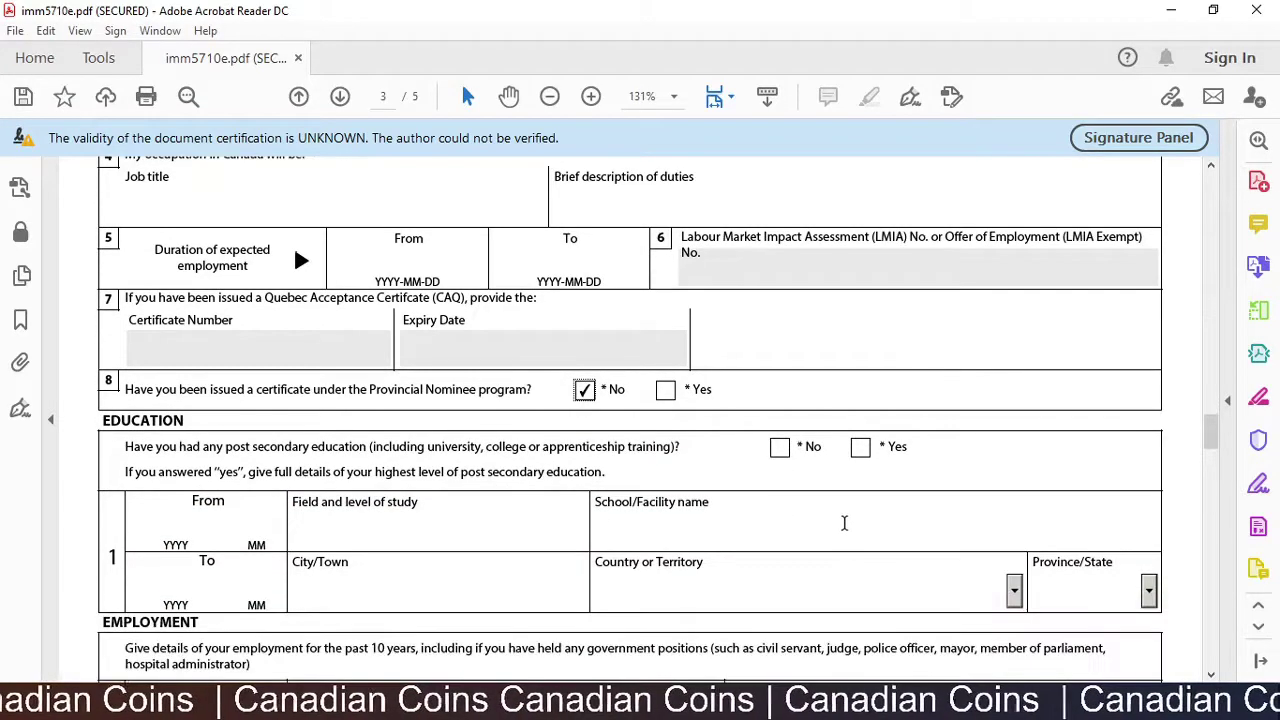
- Answer Yes to post-secondary education and enter start 2019-01, field Mangement, school Fanshawe, London
click(866, 450)
scroll(791, 423, down, 1)
click(239, 435)
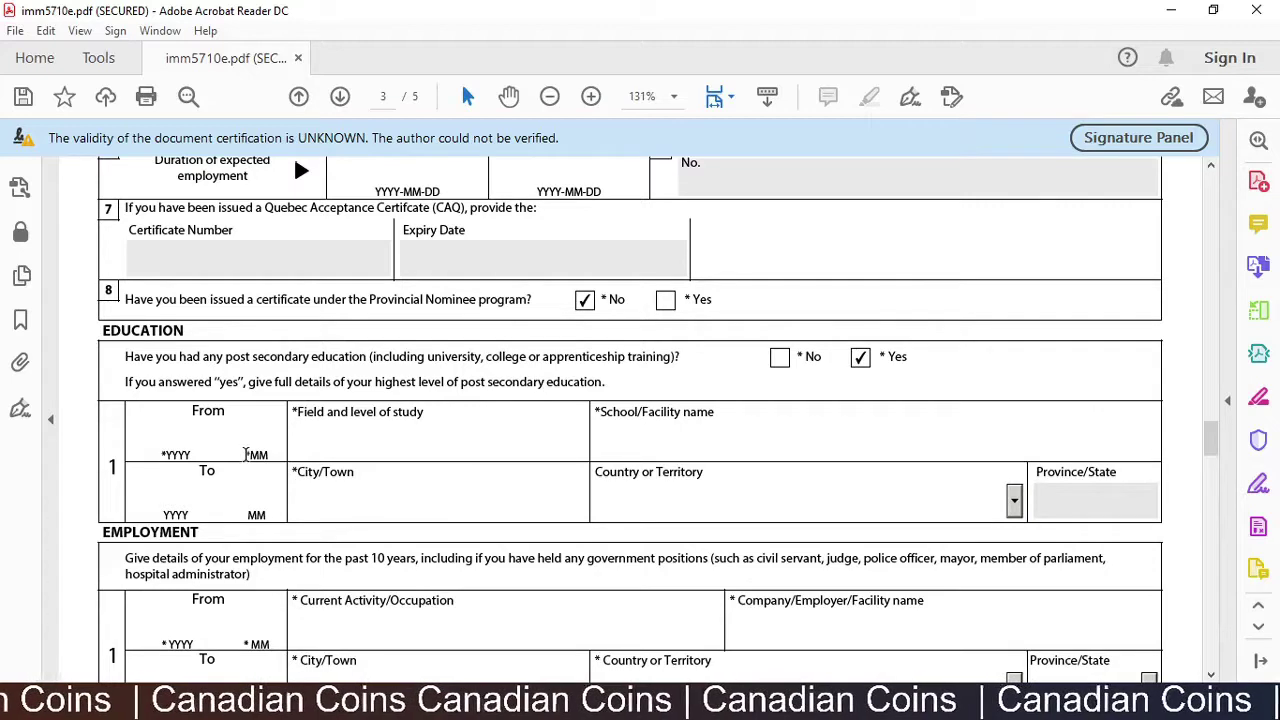
text(2019)
text(01)
text(Mangement)
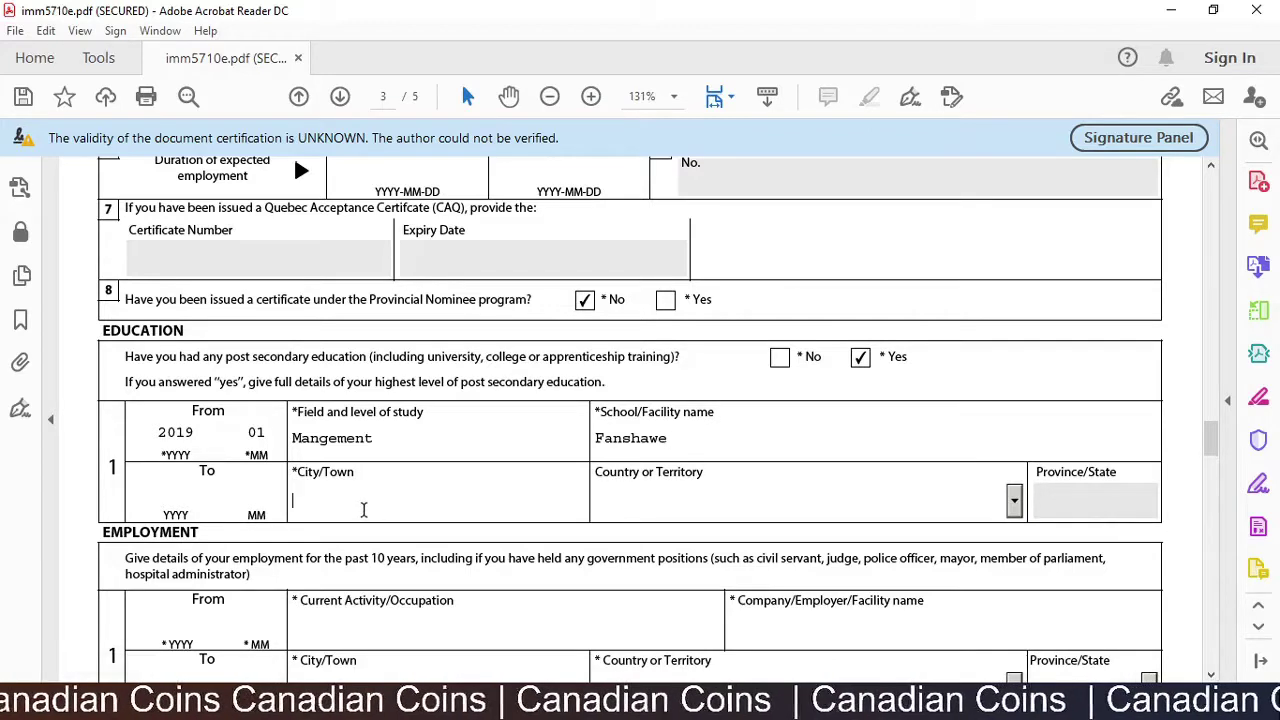
text(don)
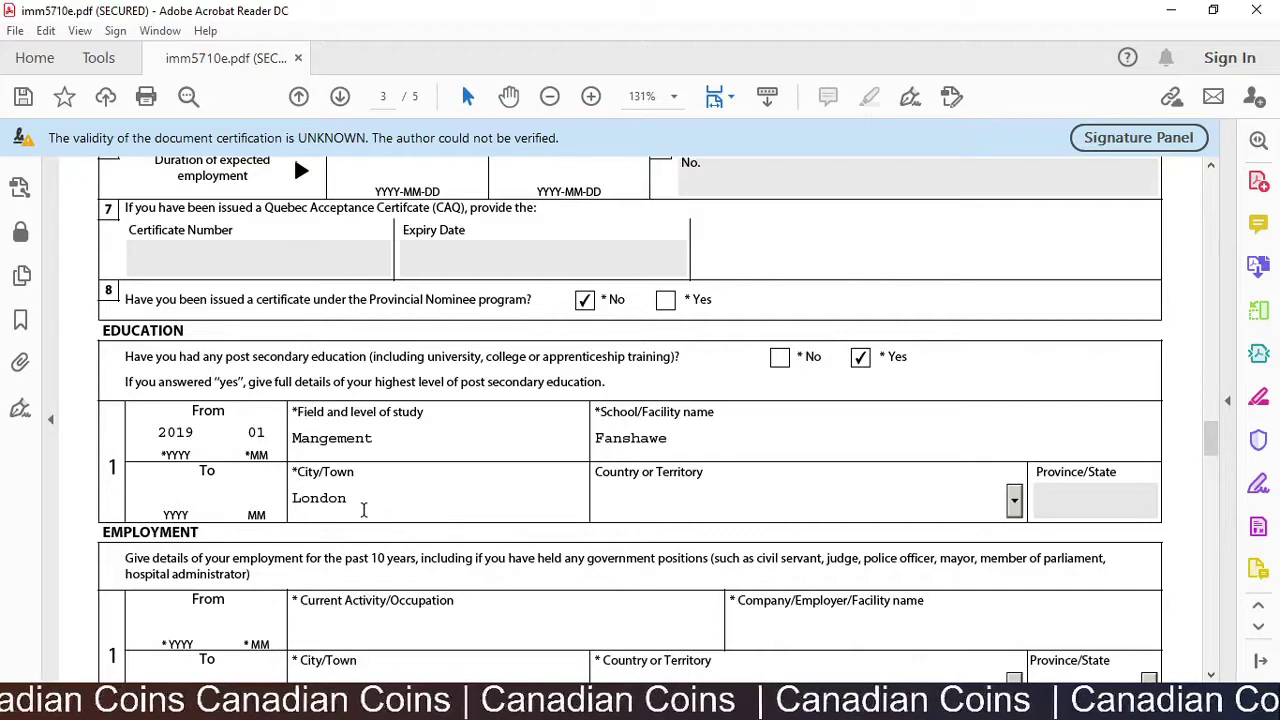
- Set the education country to Canada, province ON and end date 2020-08
key(Tab)
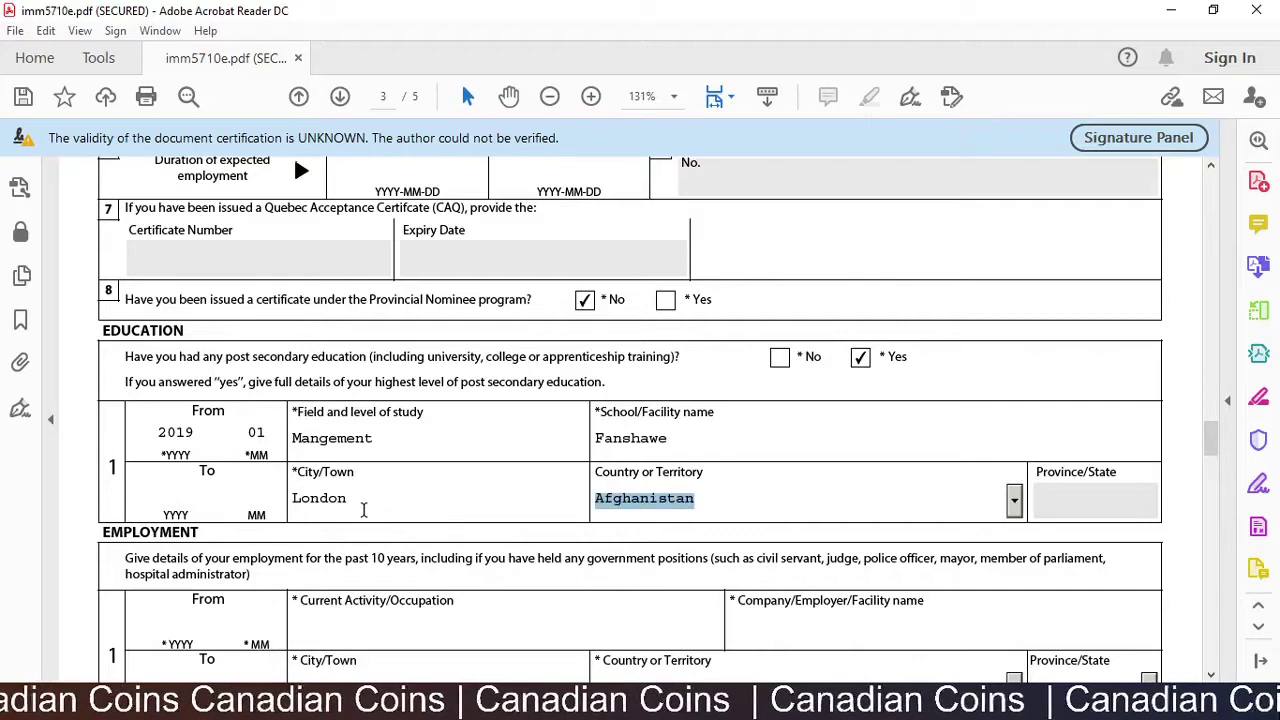
key(c)
key(Down)
key(Down)
key(Down)
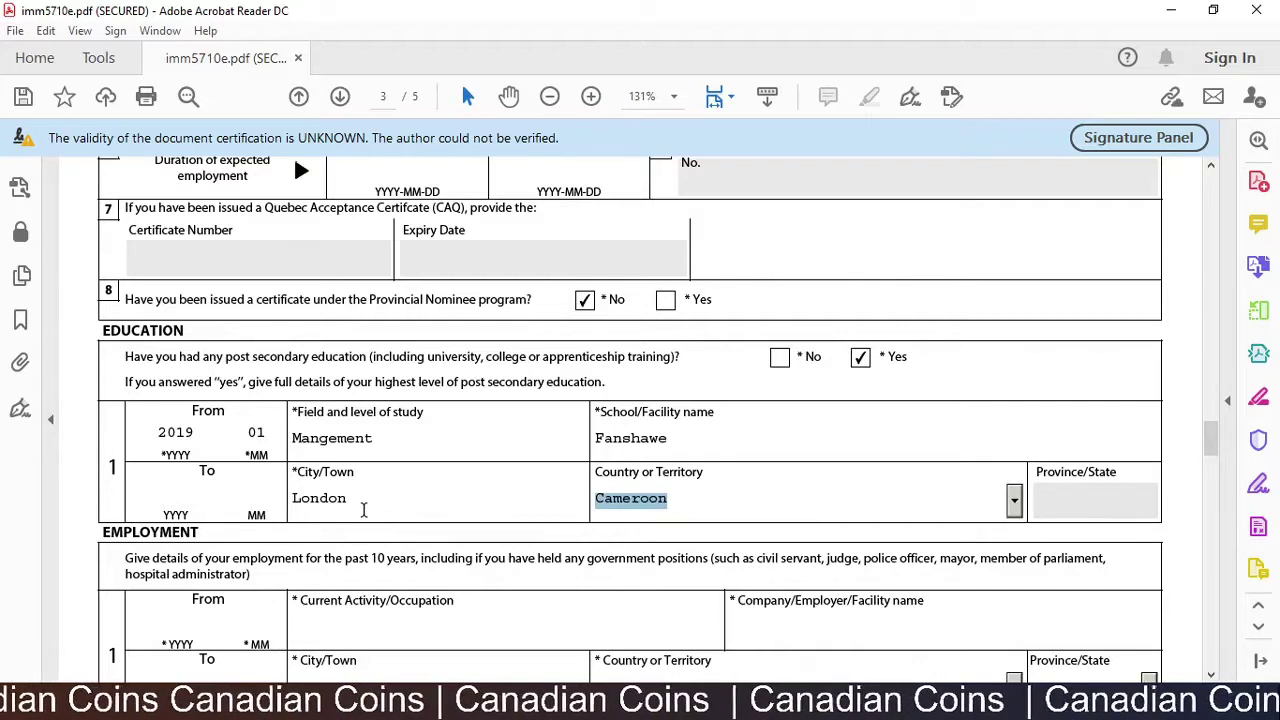
click(1061, 450)
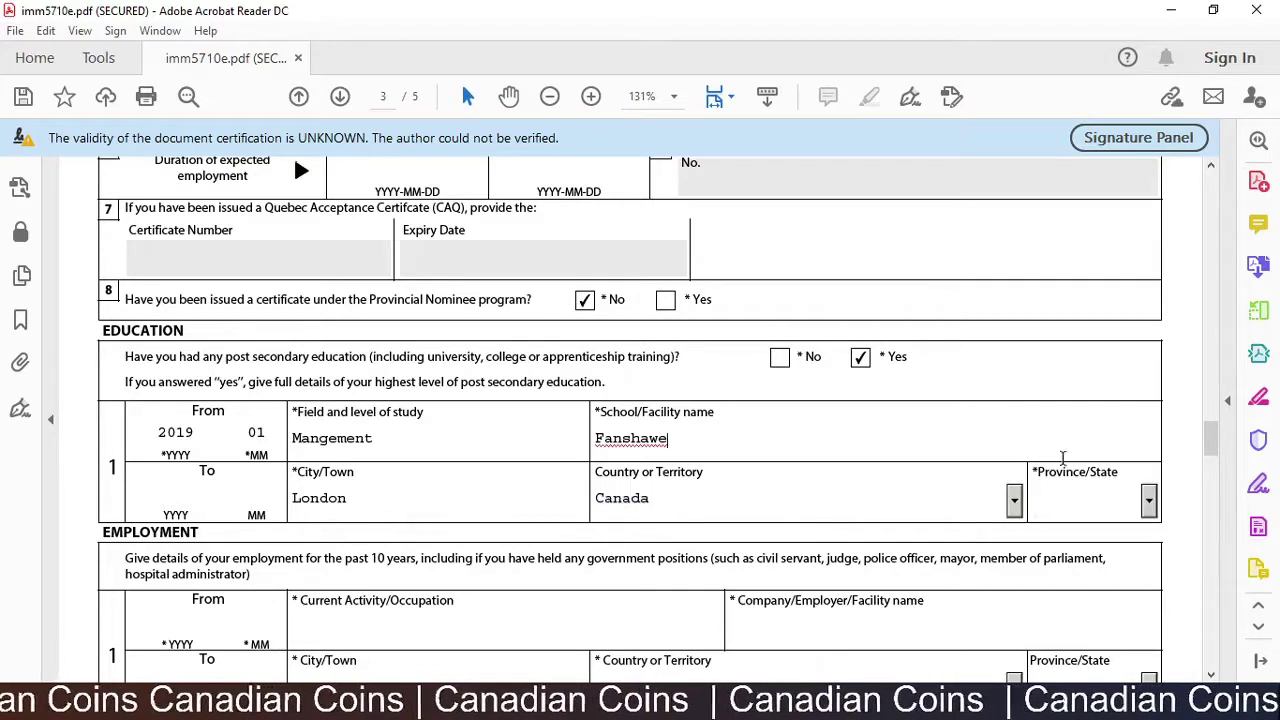
key(o)
key(Tab)
click(219, 489)
text(202)
text(0)
text(08)
- Enter employment start date 2019-06 and occupation Sales Associate at Walmart
scroll(219, 488, down, 2)
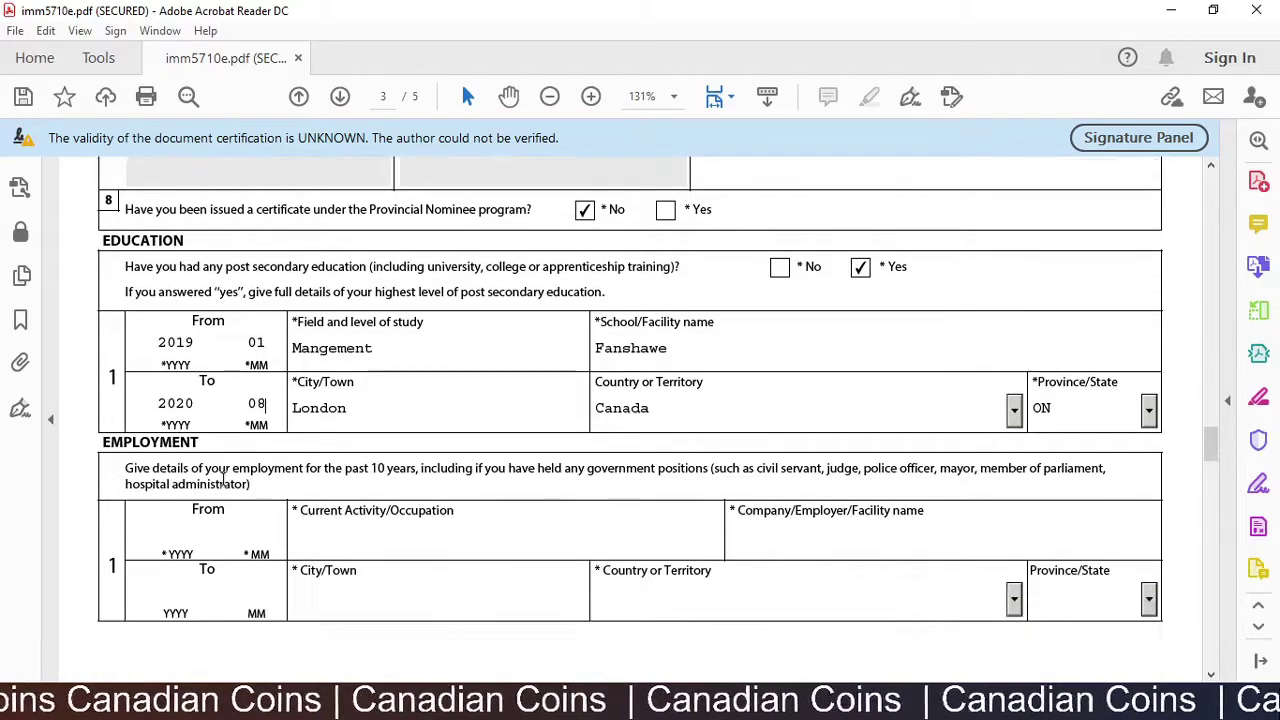
scroll(186, 485, down, 2)
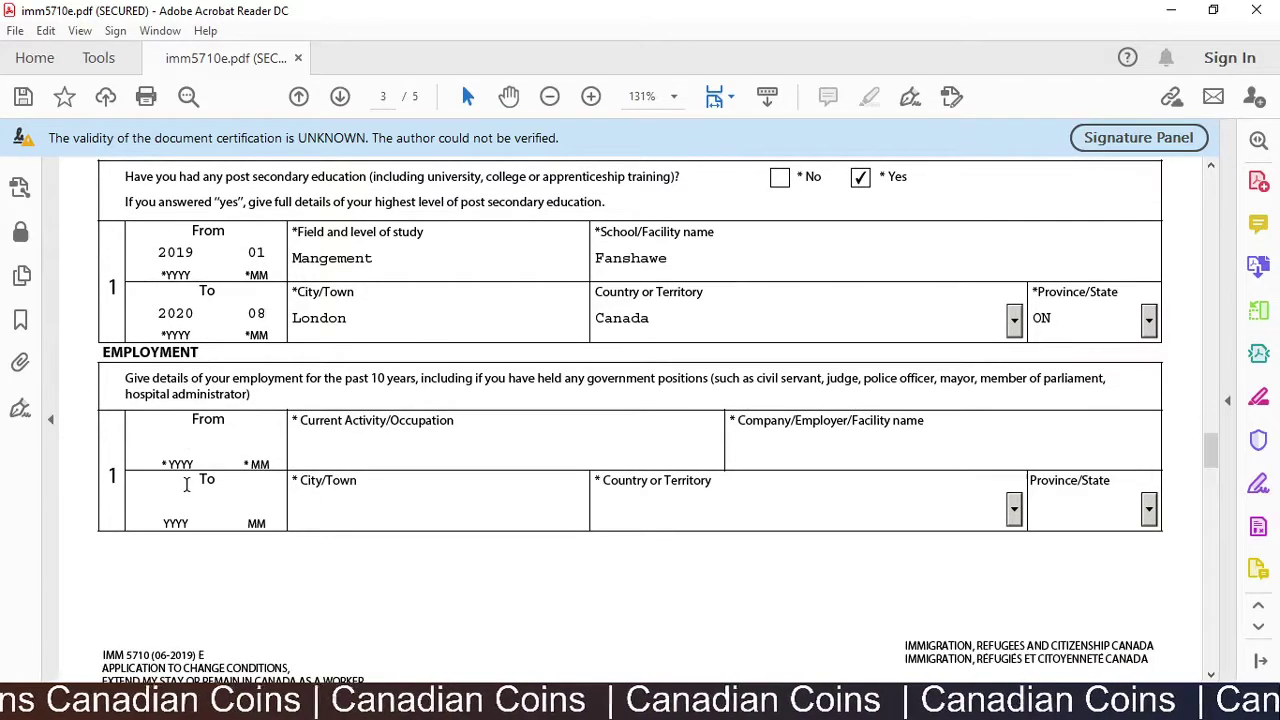
click(192, 447)
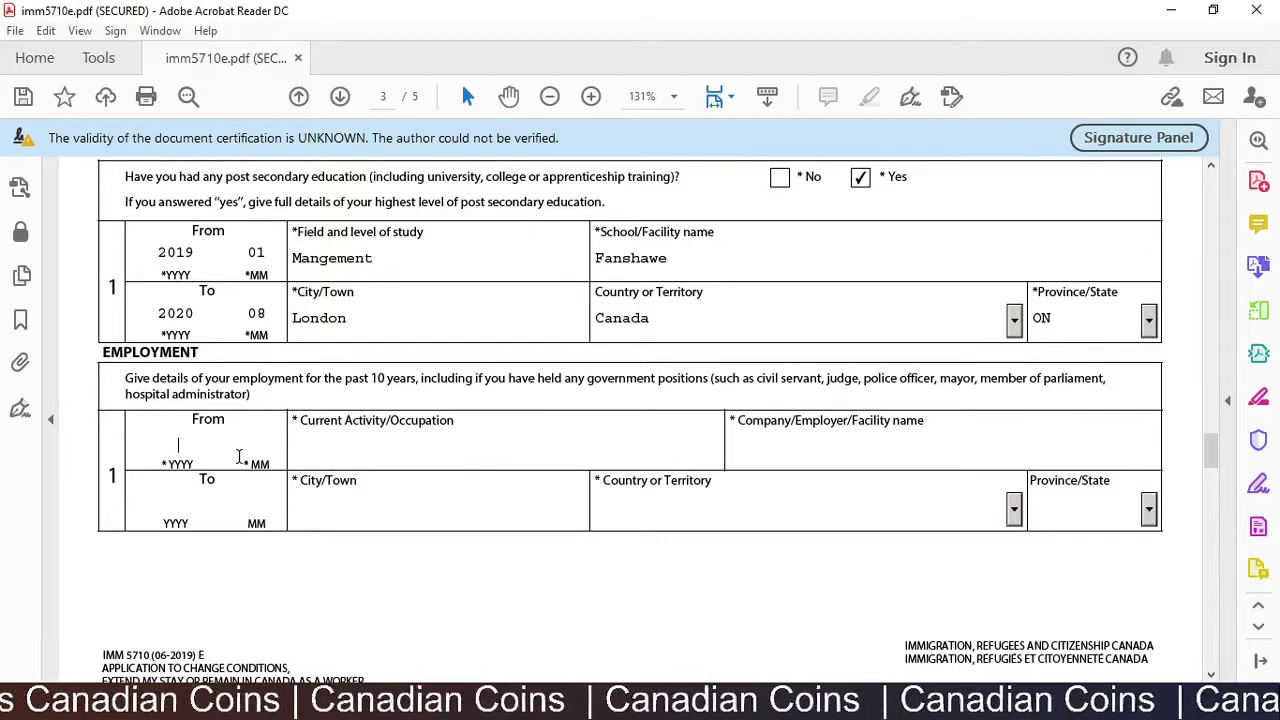
text(20)
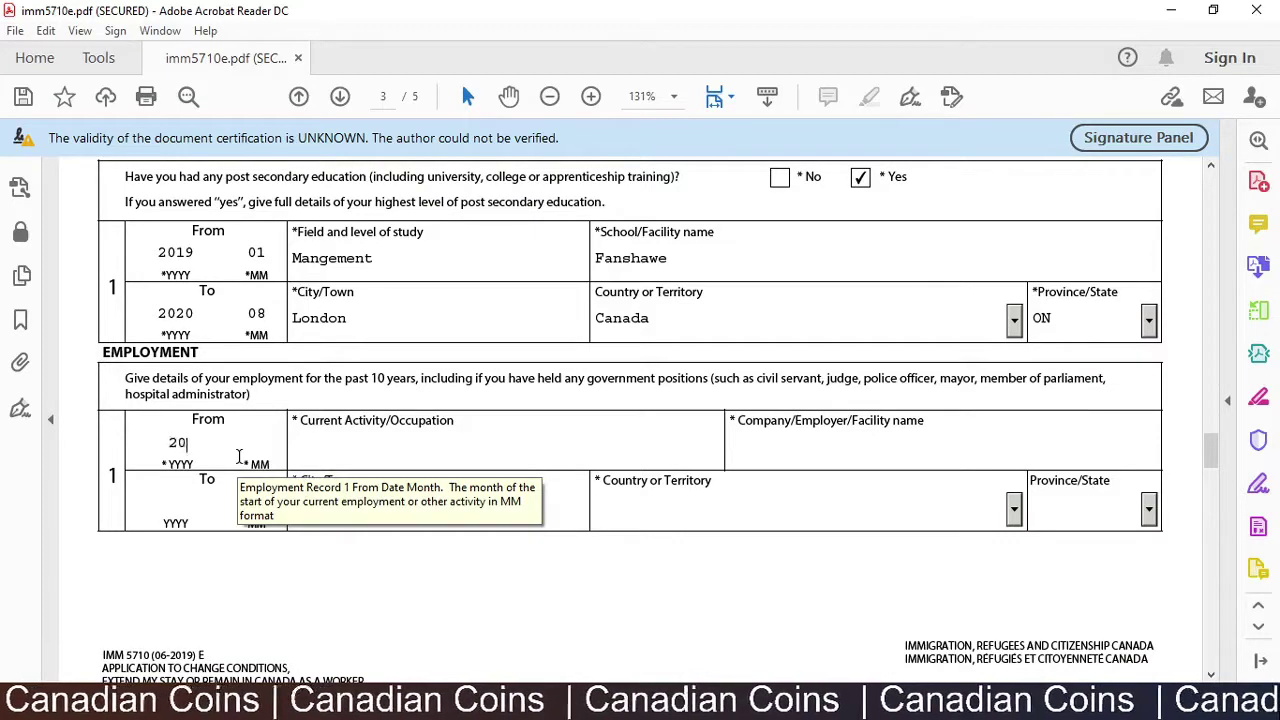
text(1906)
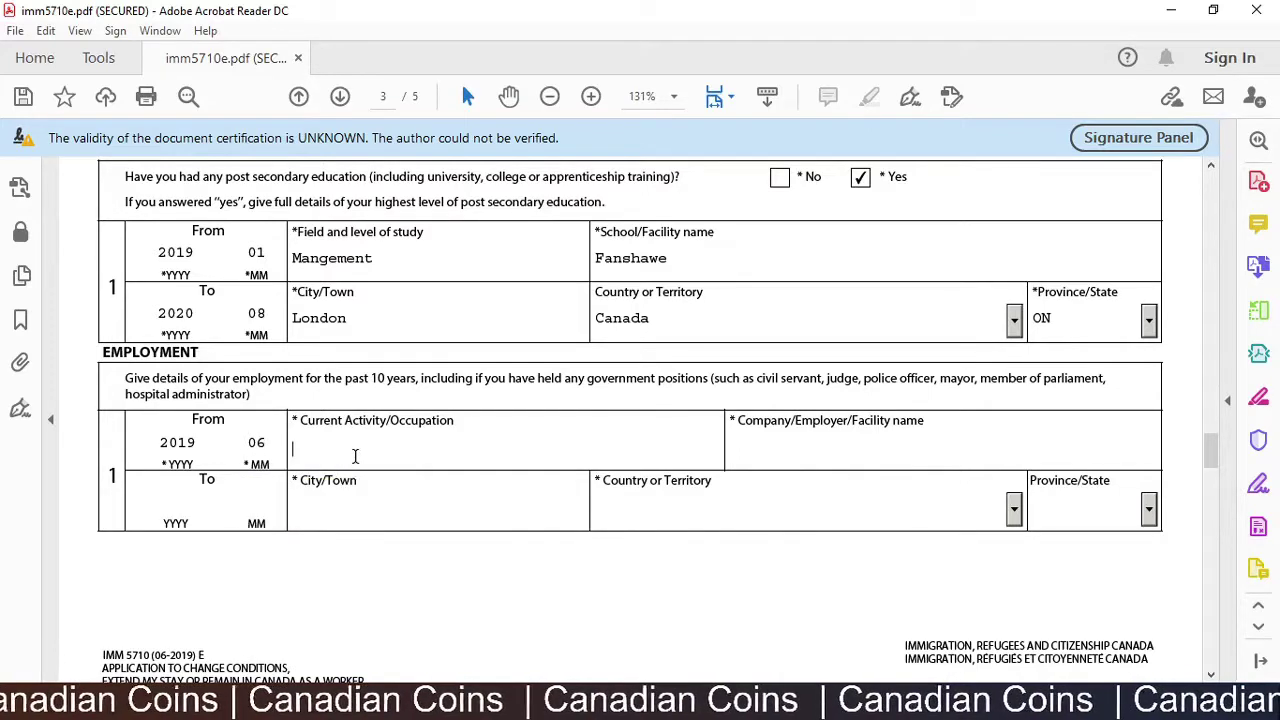
click(355, 459)
text(Sales Associate)
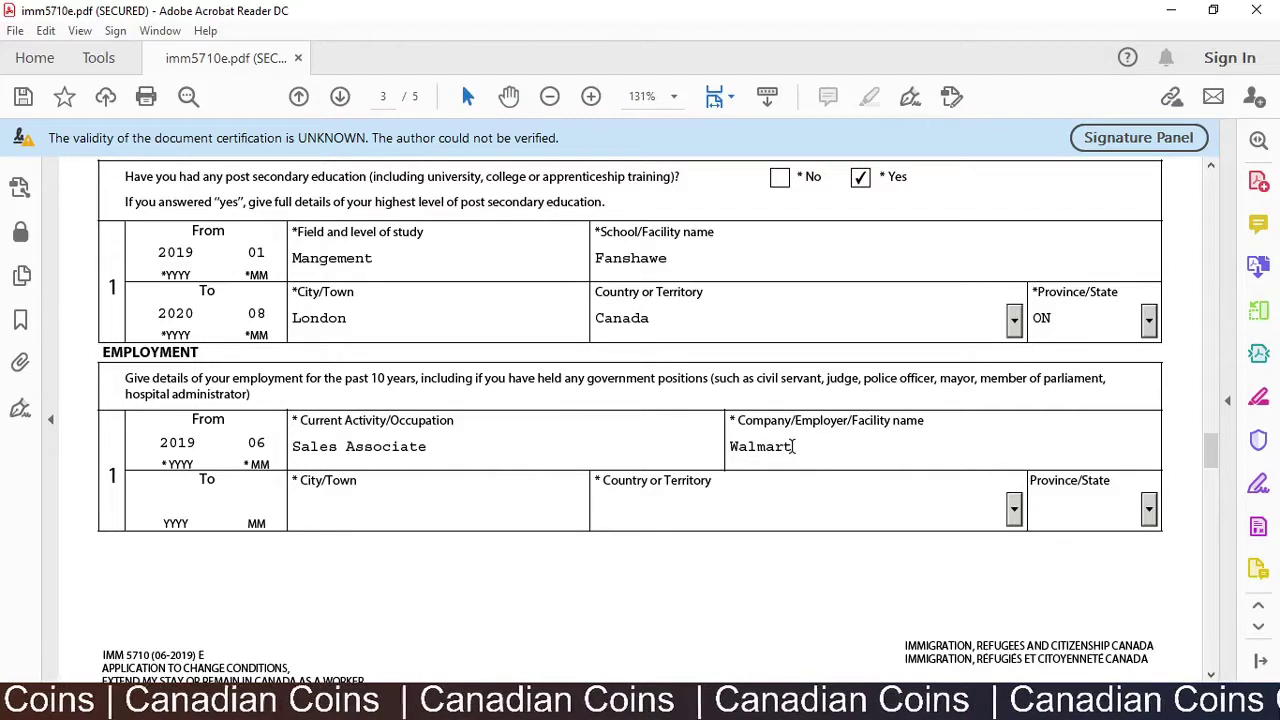
- Set the employment location to London, Canada, province ON
click(534, 514)
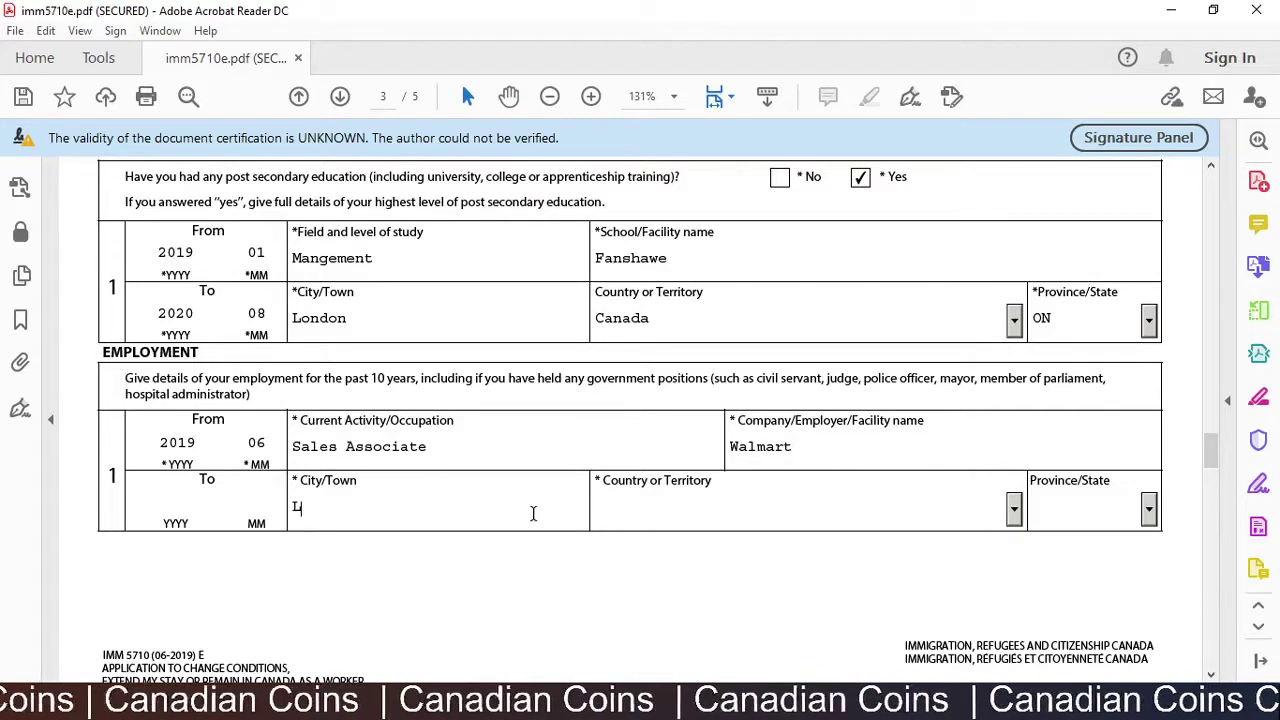
text(Londo)
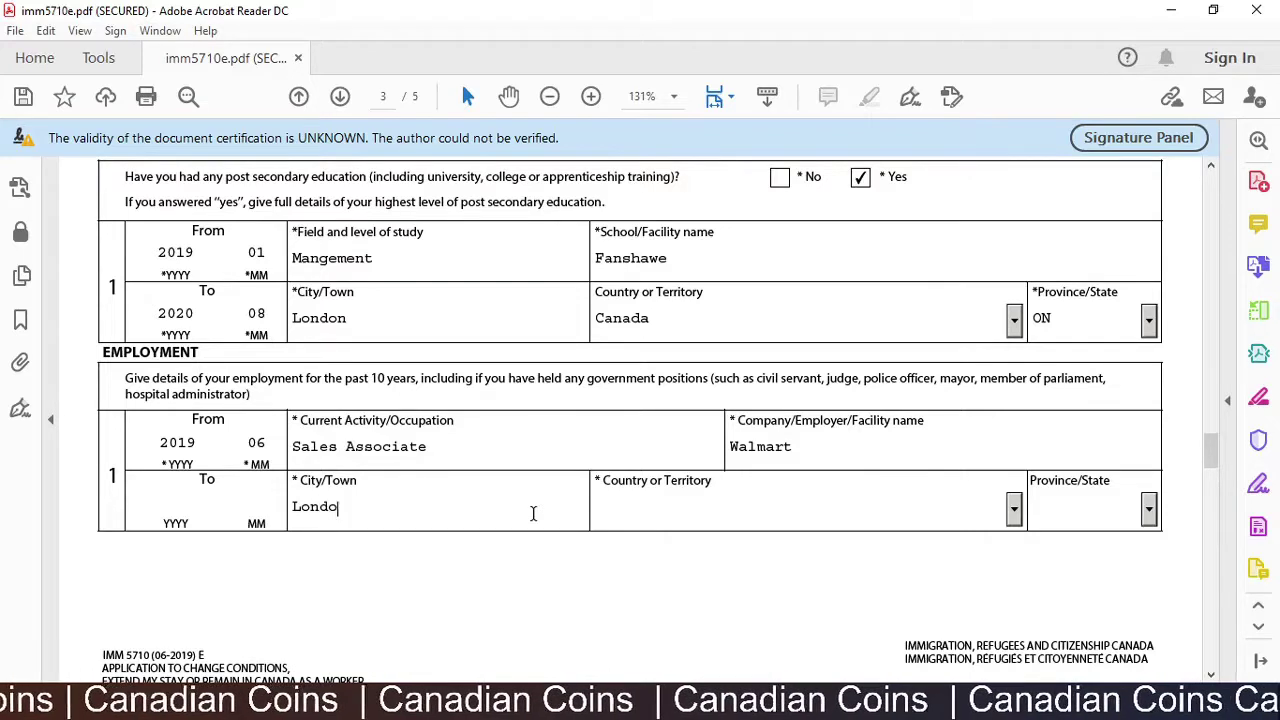
text(Canada)
key(Down)
key(Down)
key(Down)
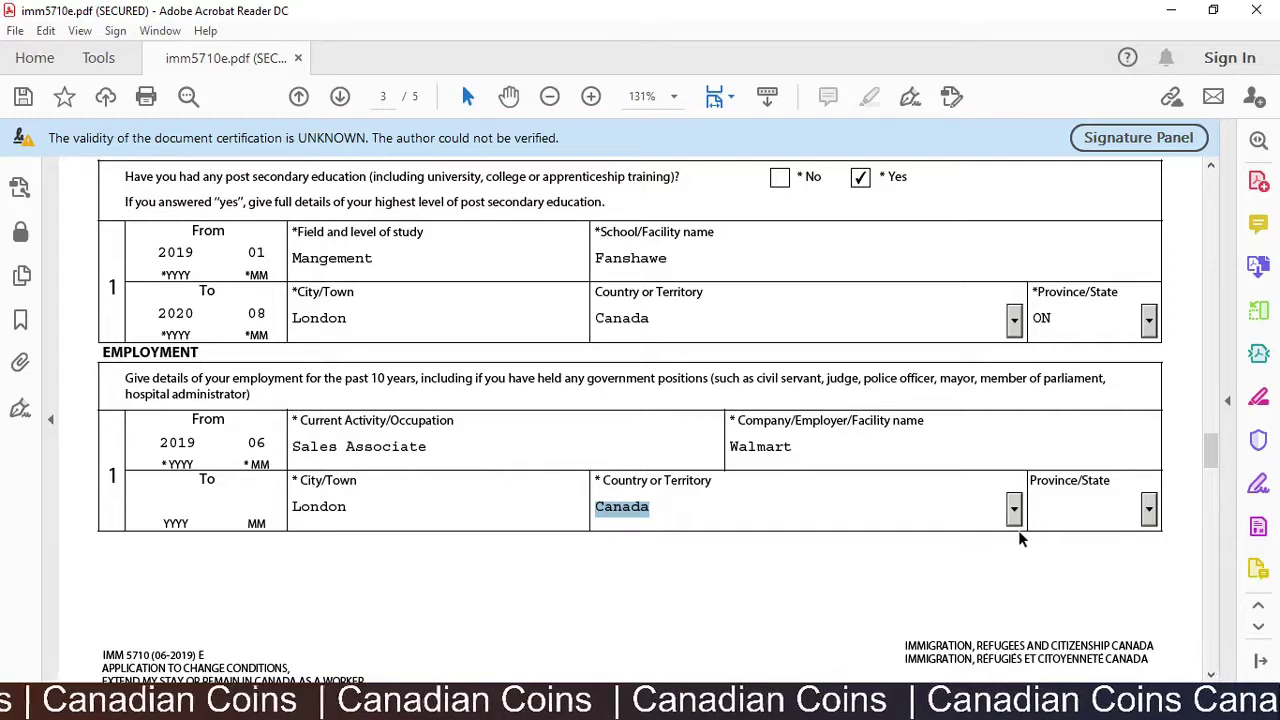
click(1104, 518)
text(ON)
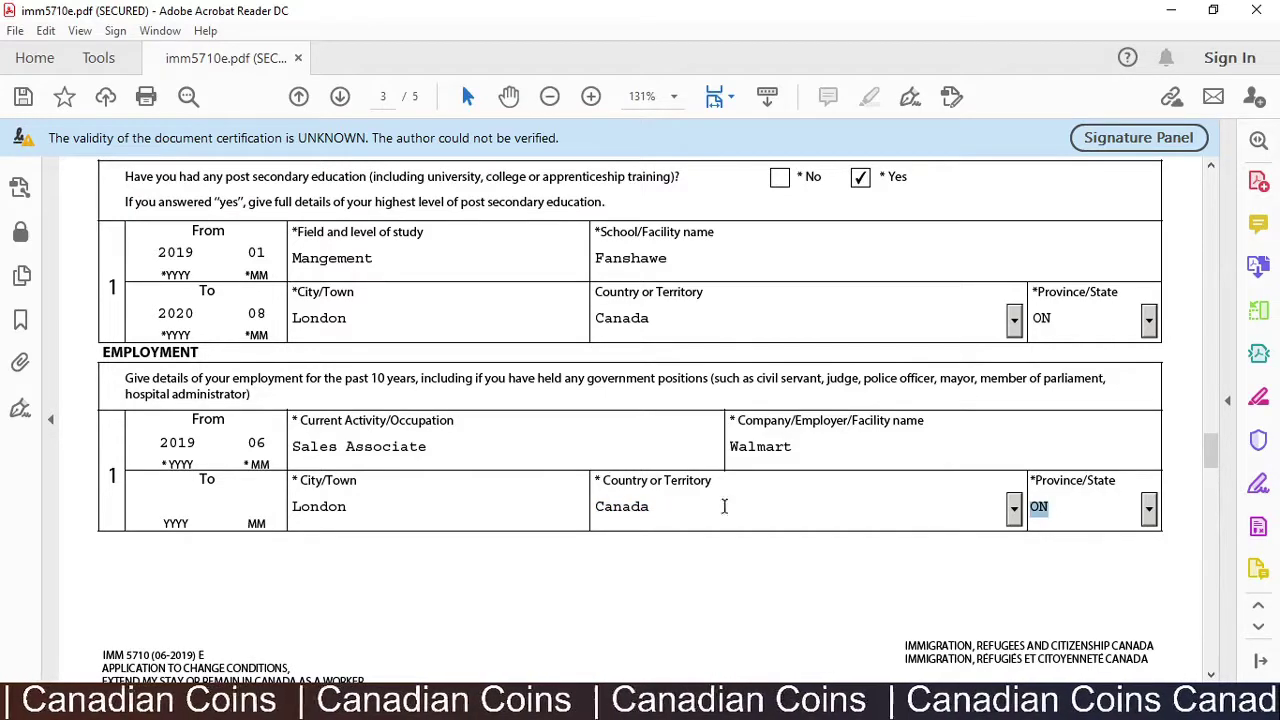
scroll(745, 512, down, 5)
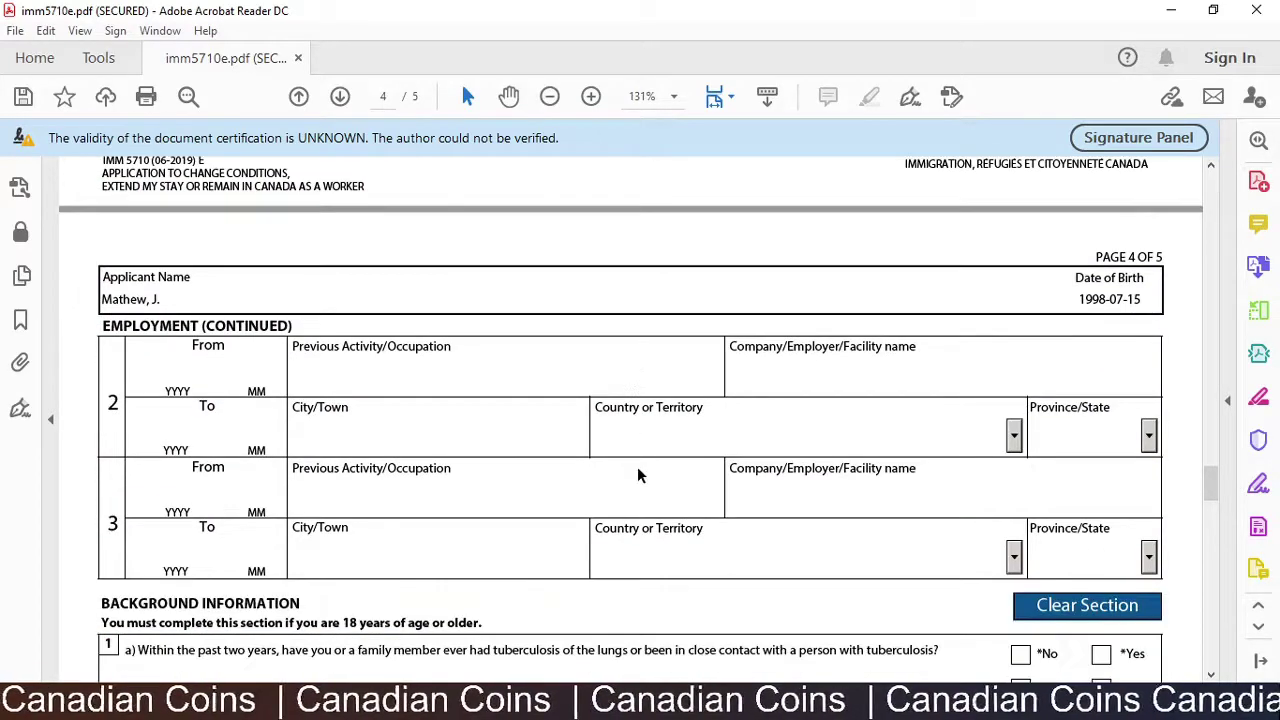
- Answer No to background questions 1a, 1b, 2a and 2b
scroll(637, 476, down, 1)
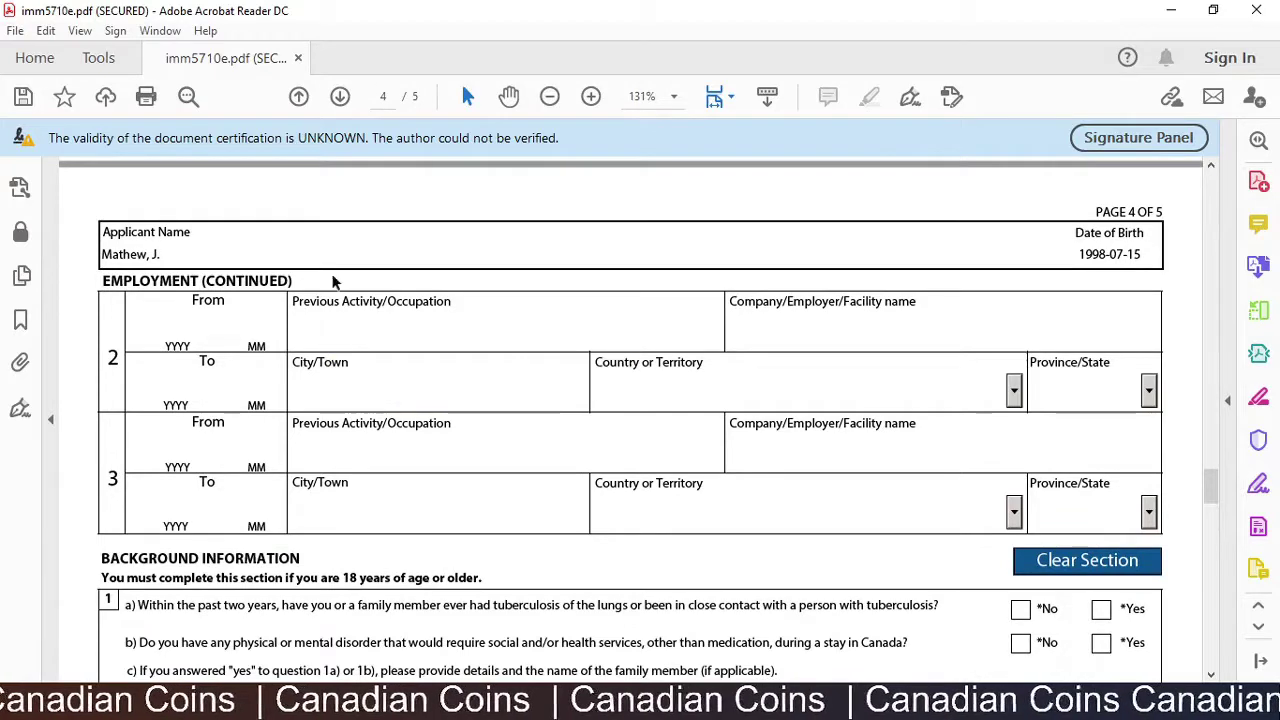
scroll(546, 427, down, 3)
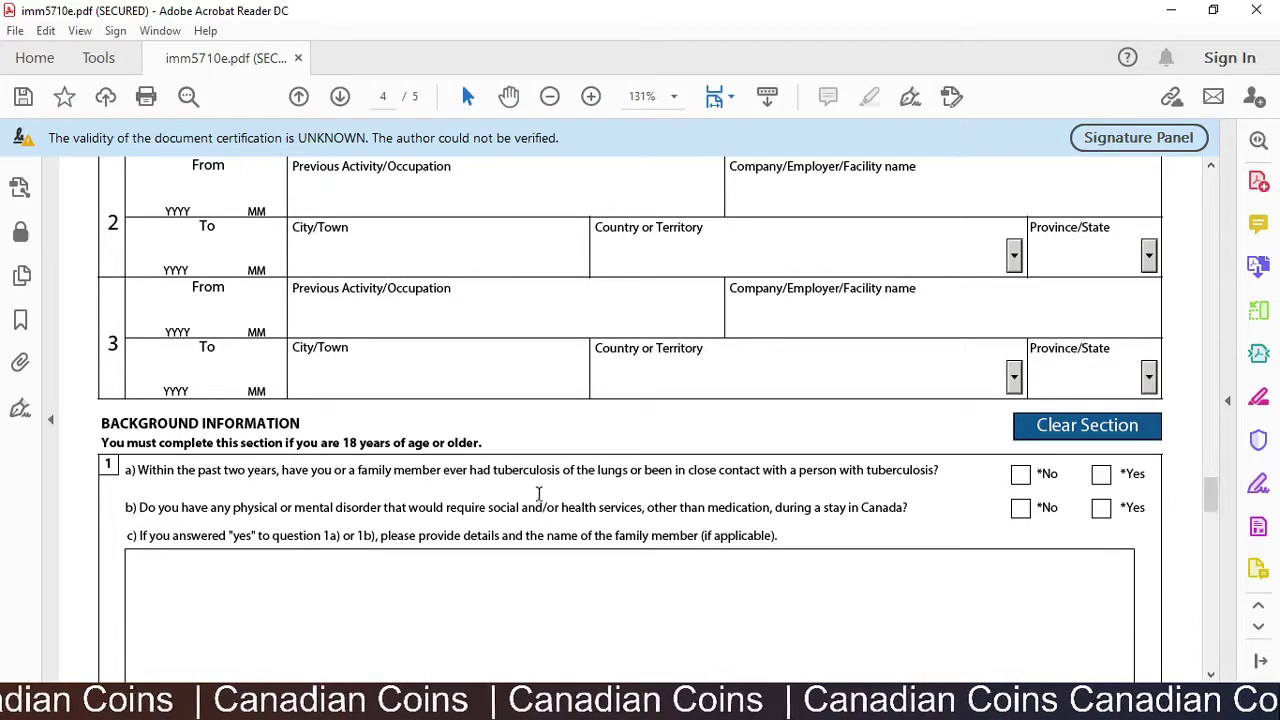
click(1020, 474)
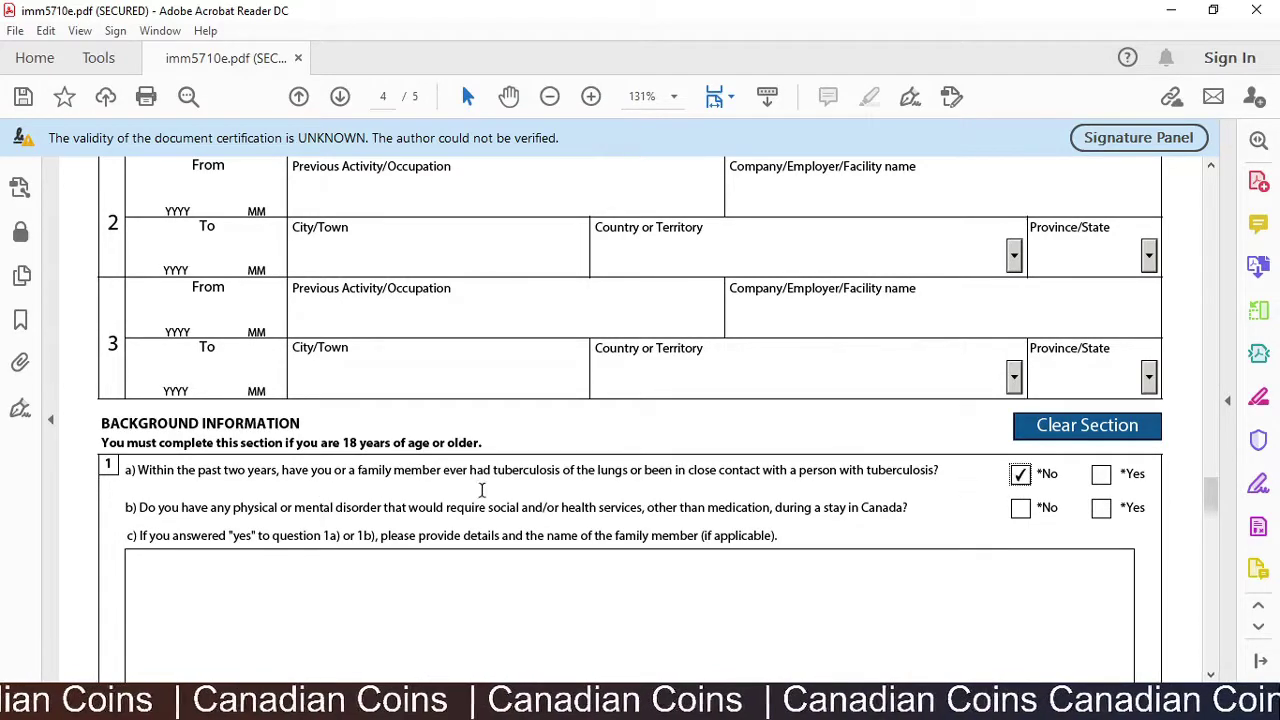
click(1020, 508)
scroll(830, 540, down, 3)
scroll(830, 540, down, 3)
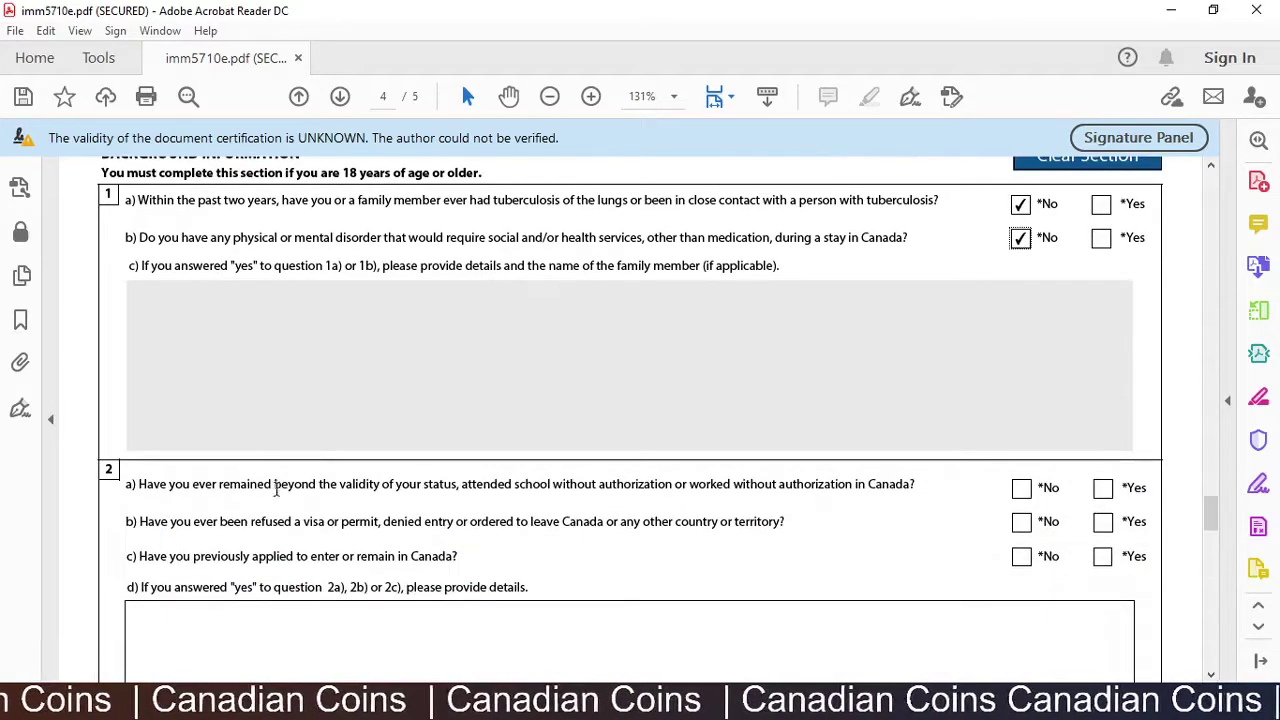
click(1020, 488)
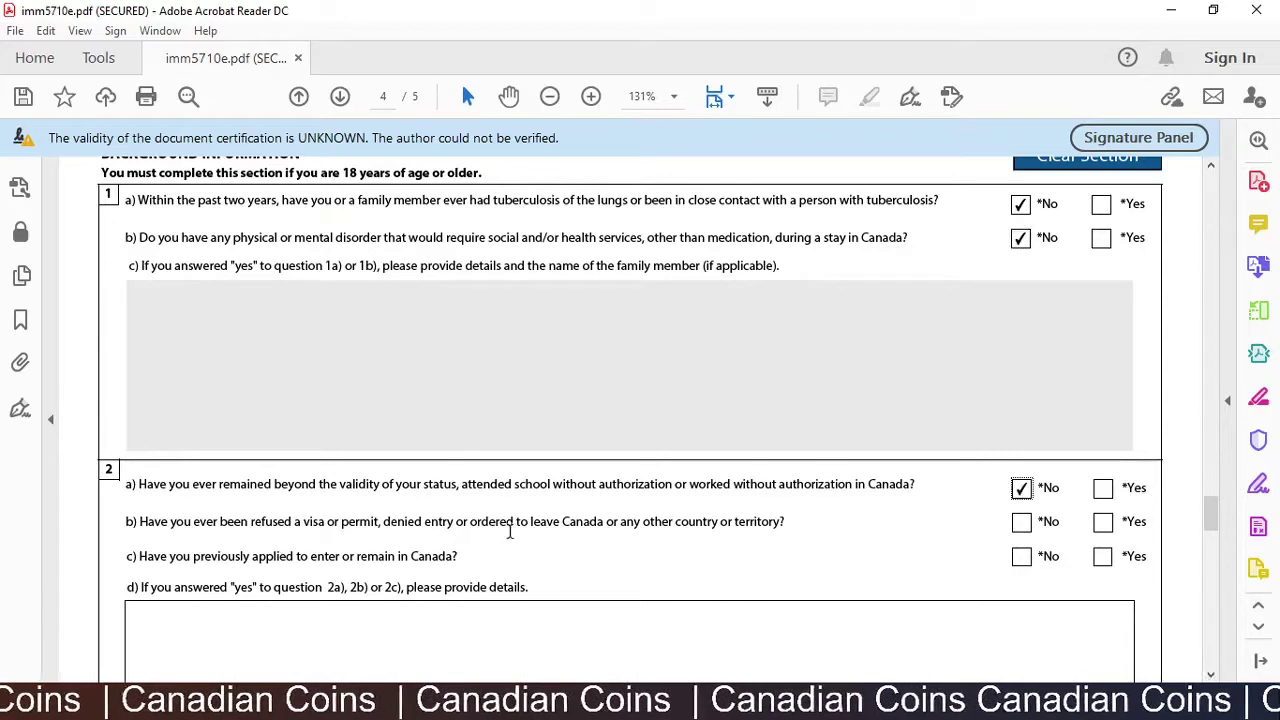
click(1022, 522)
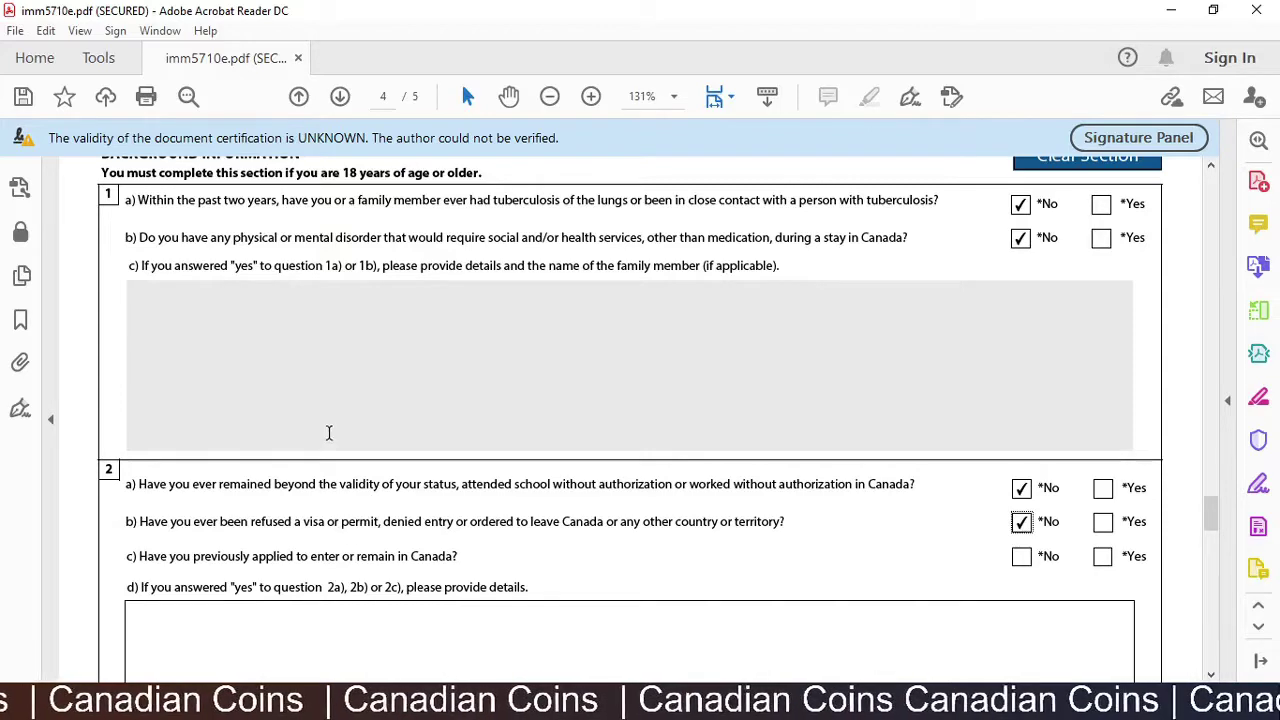
- Answer Yes to 2c with details 'applied for study permit', and No to 3a
scroll(359, 416, down, 1)
scroll(516, 533, down, 2)
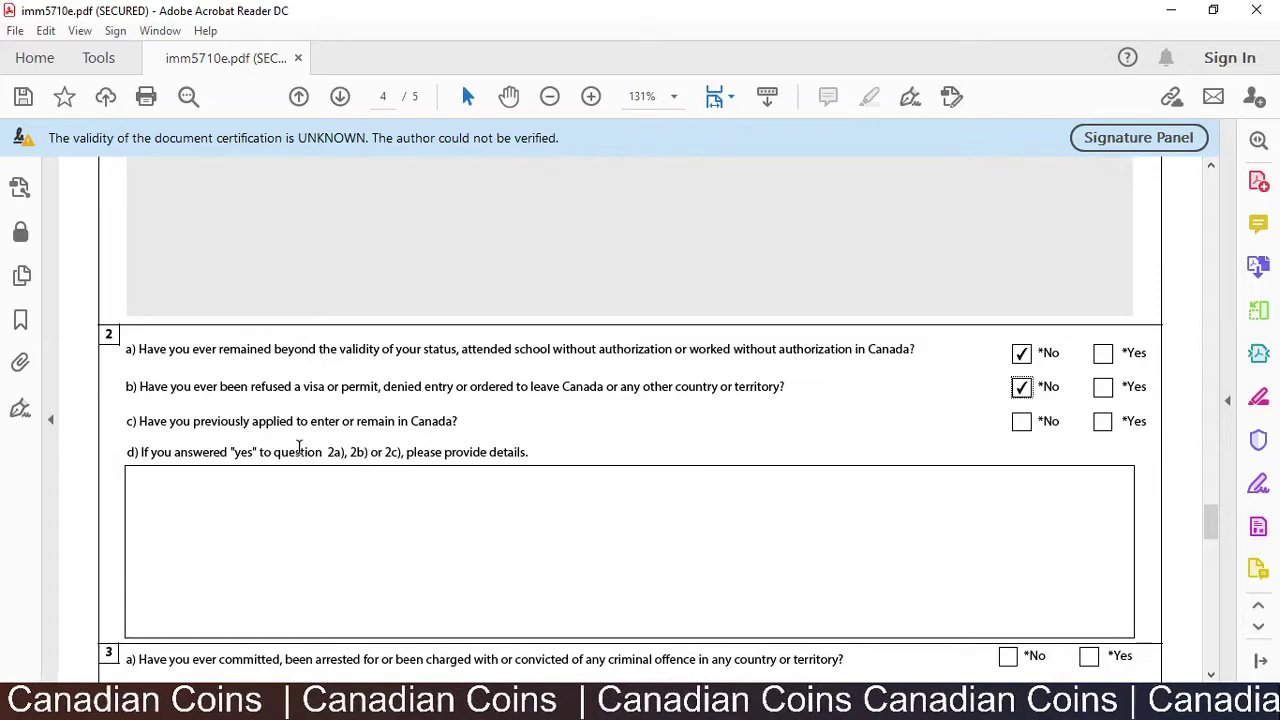
click(1102, 421)
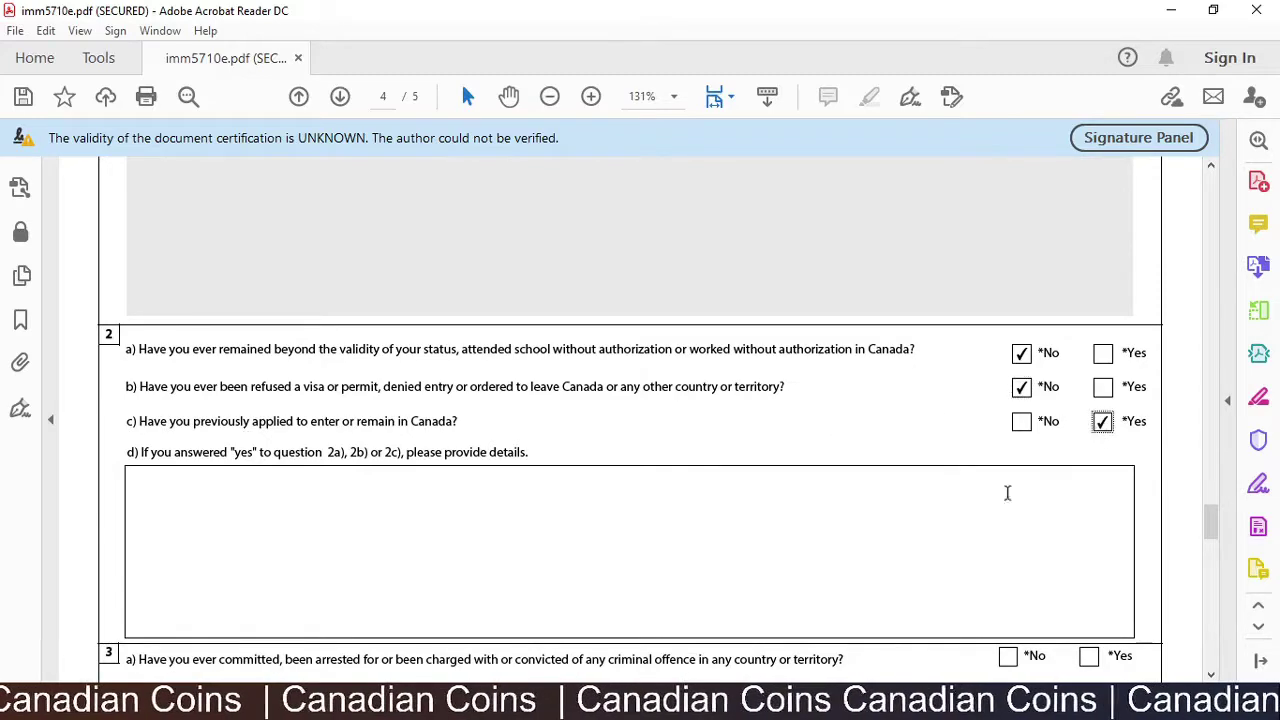
click(930, 567)
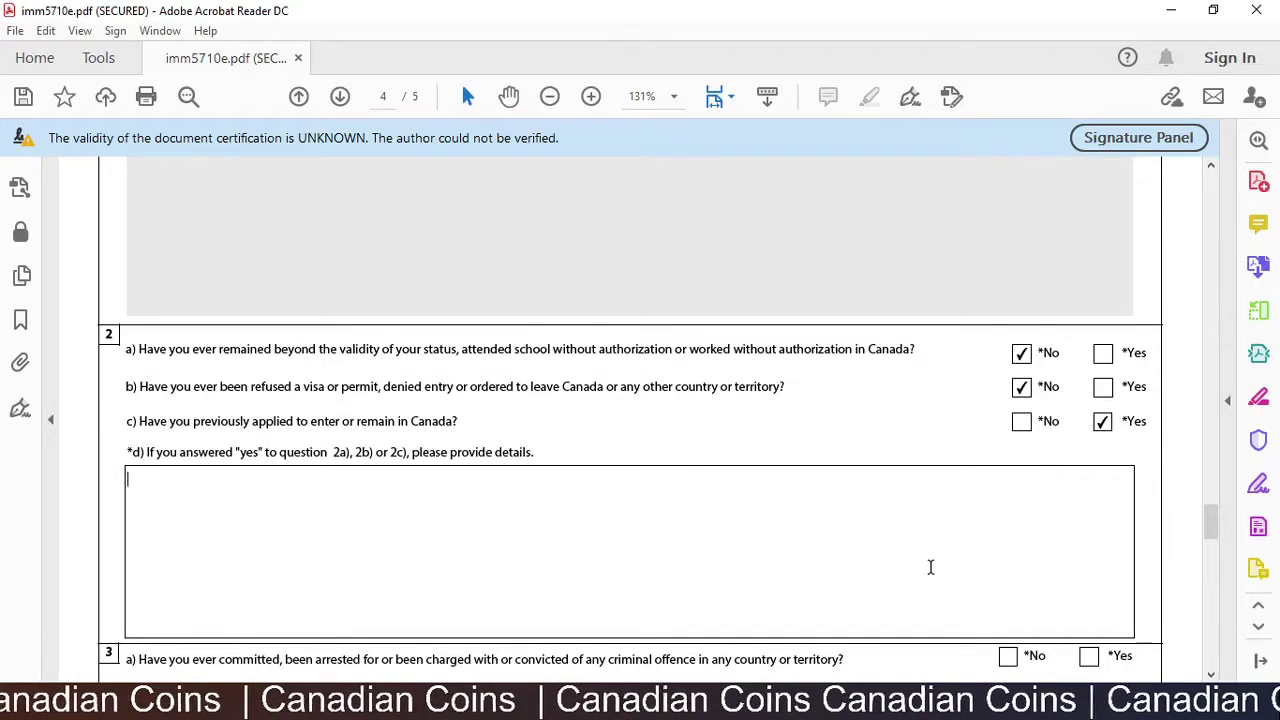
text(applied for study permit)
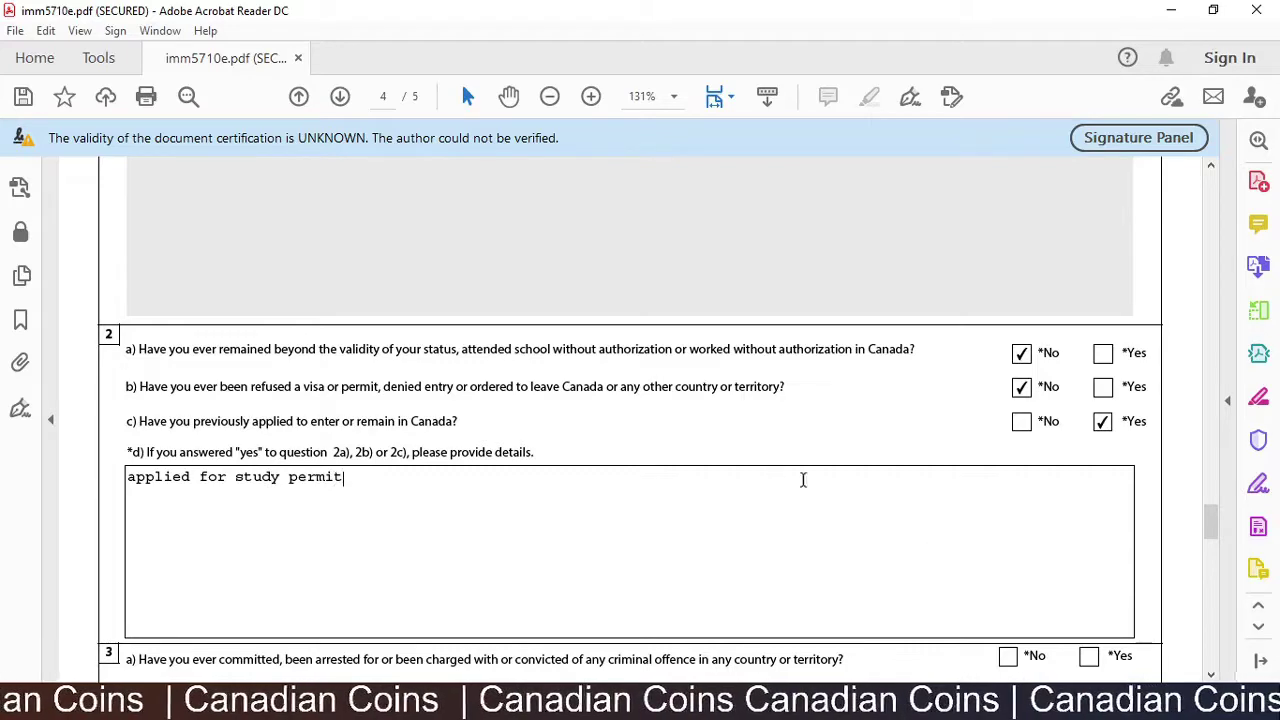
scroll(802, 480, down, 3)
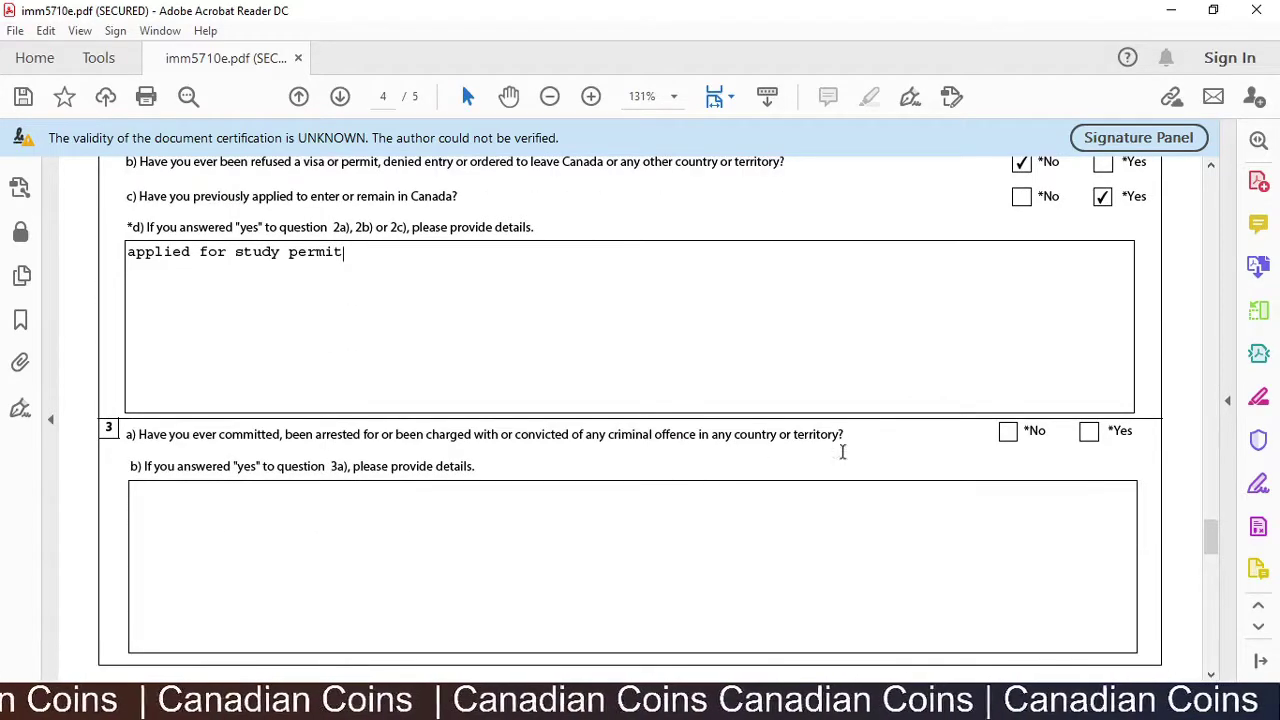
click(1008, 431)
scroll(666, 457, down, 3)
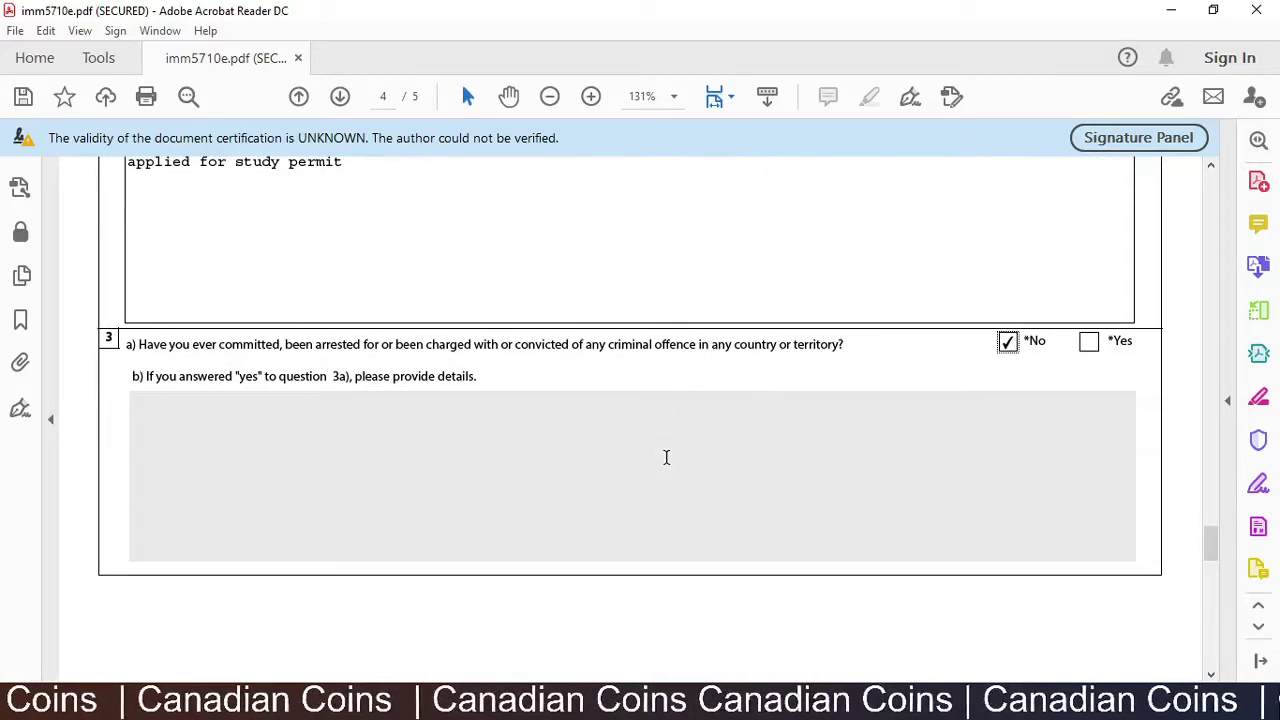
scroll(666, 465, down, 4)
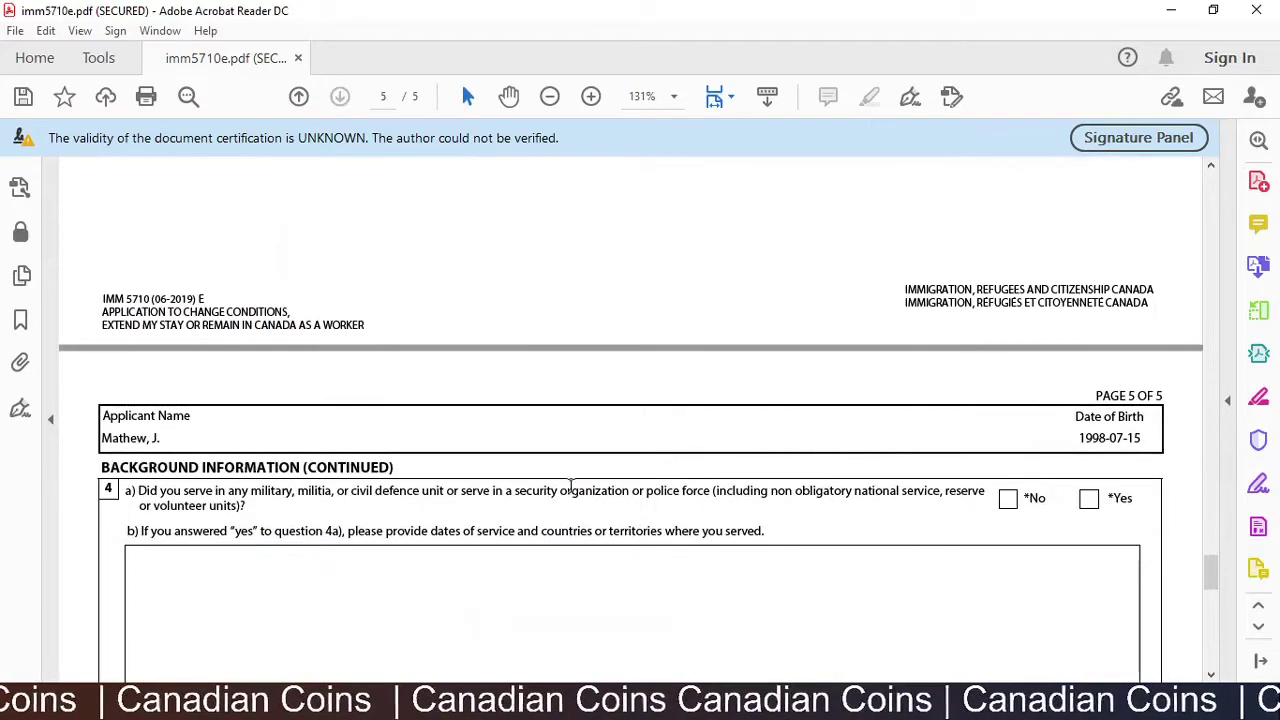
- Answer No to background questions 4a, 5 and 6
click(1008, 498)
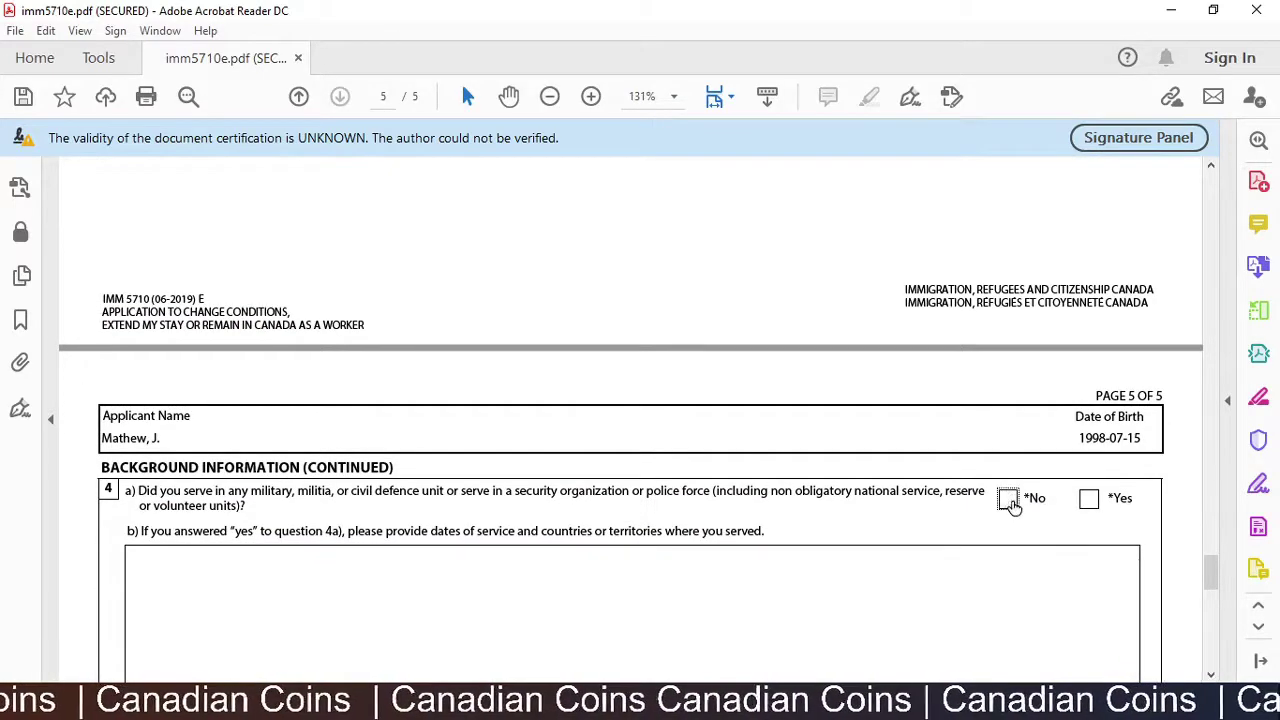
scroll(742, 525, down, 3)
scroll(742, 525, down, 1)
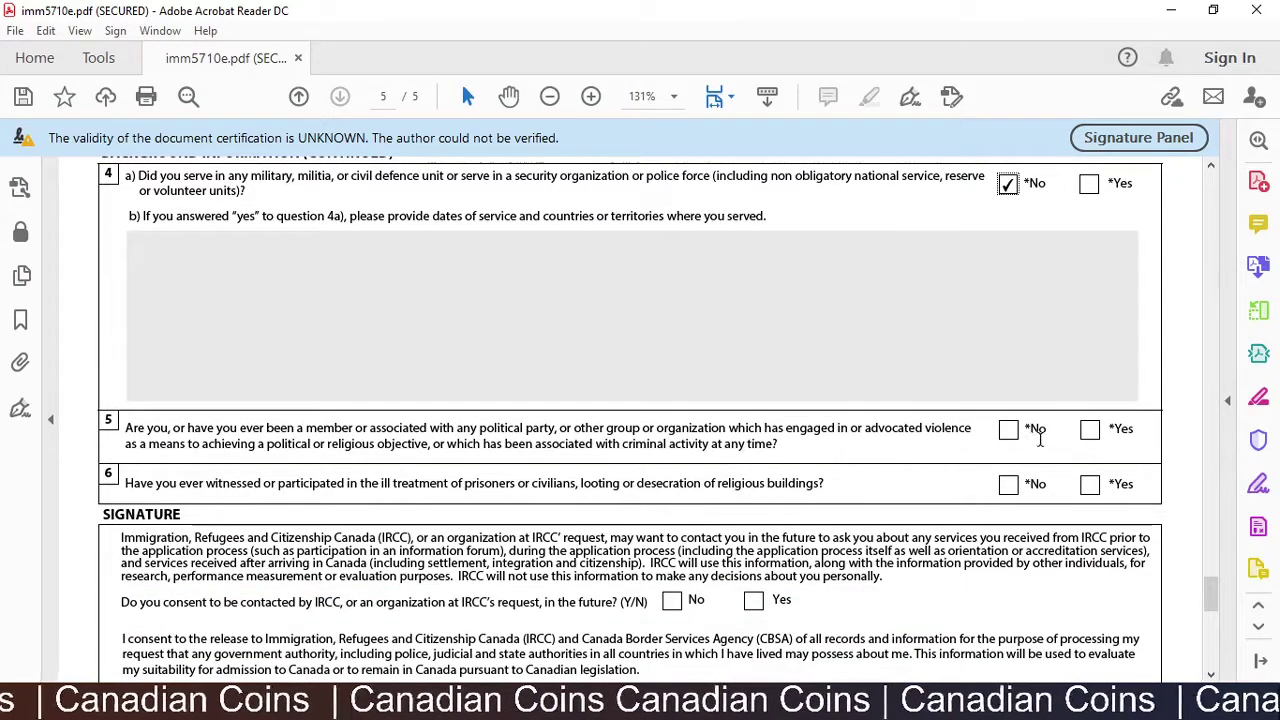
click(1009, 429)
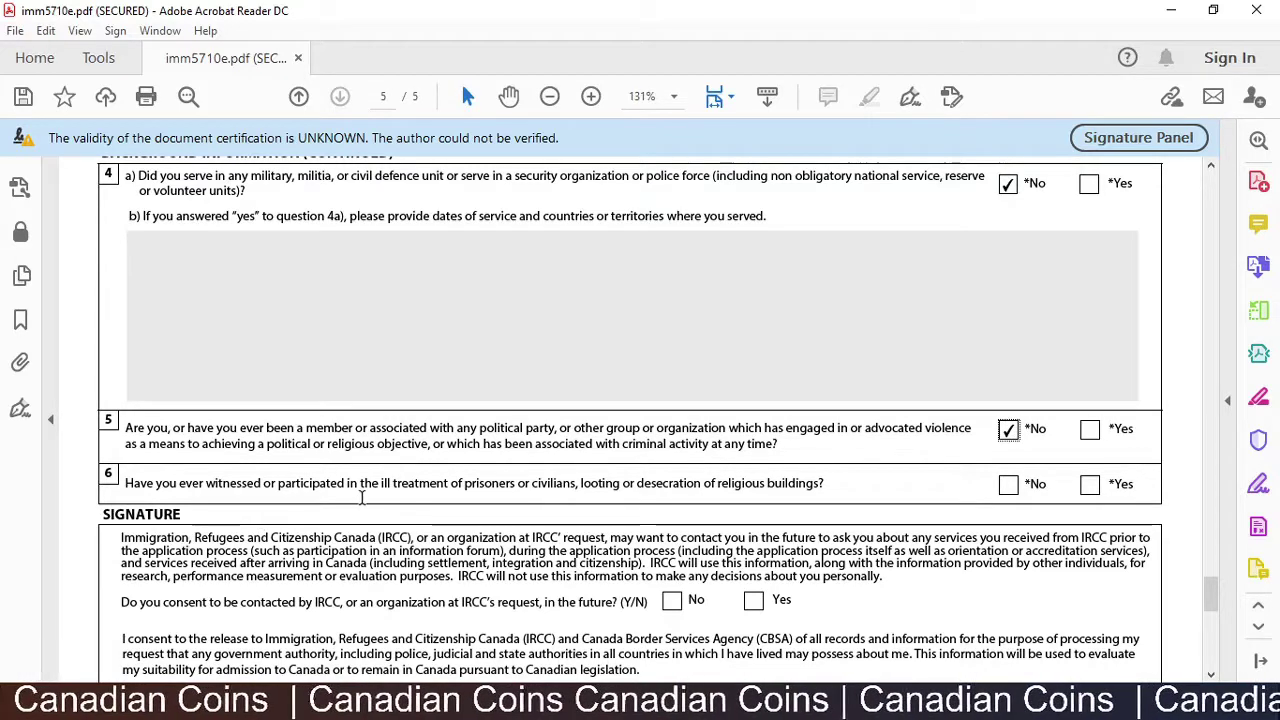
click(1009, 485)
scroll(860, 520, down, 3)
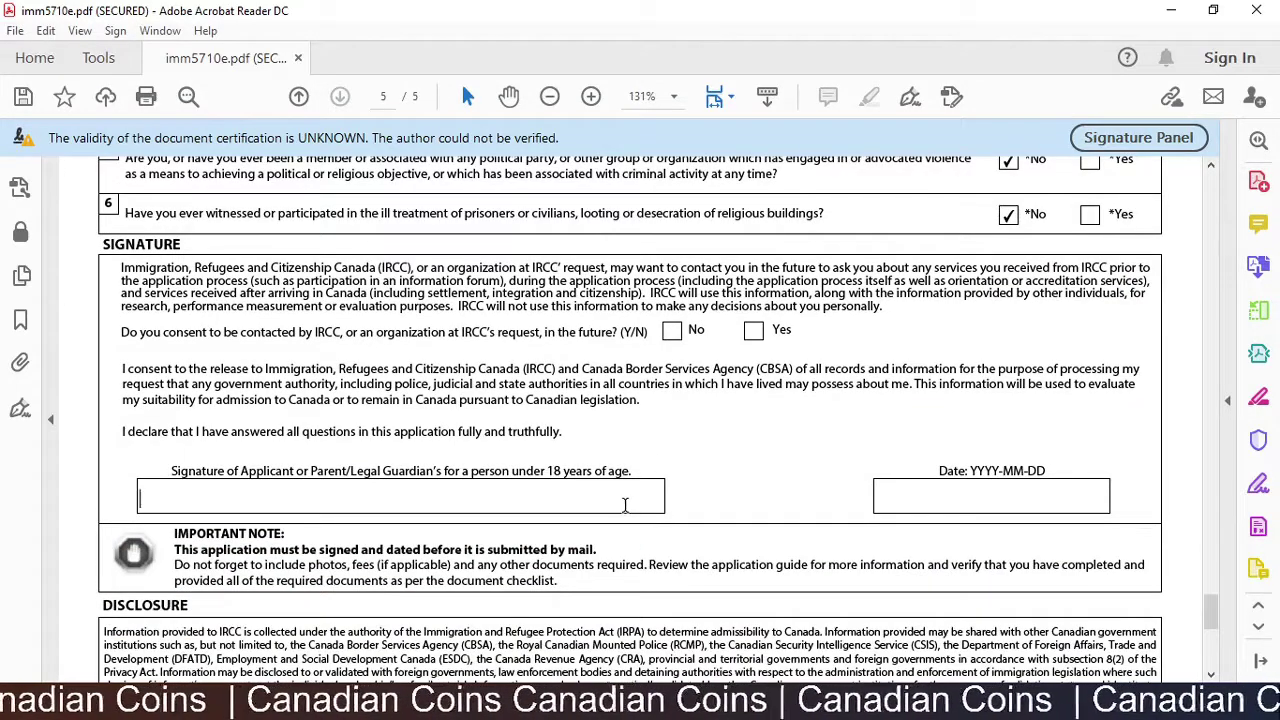
- Sign the declaration with the applicant's name and date it 2021-01-13
click(622, 502)
scroll(622, 502, up, 4)
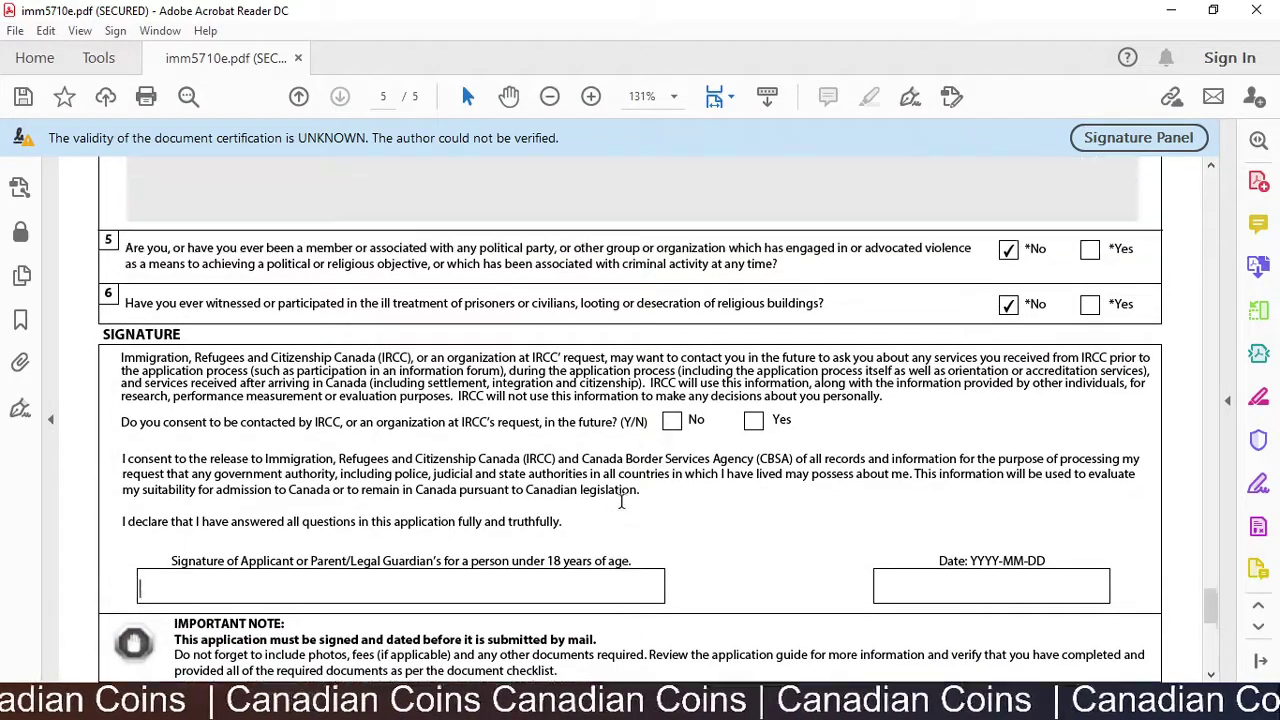
scroll(600, 510, down, 5)
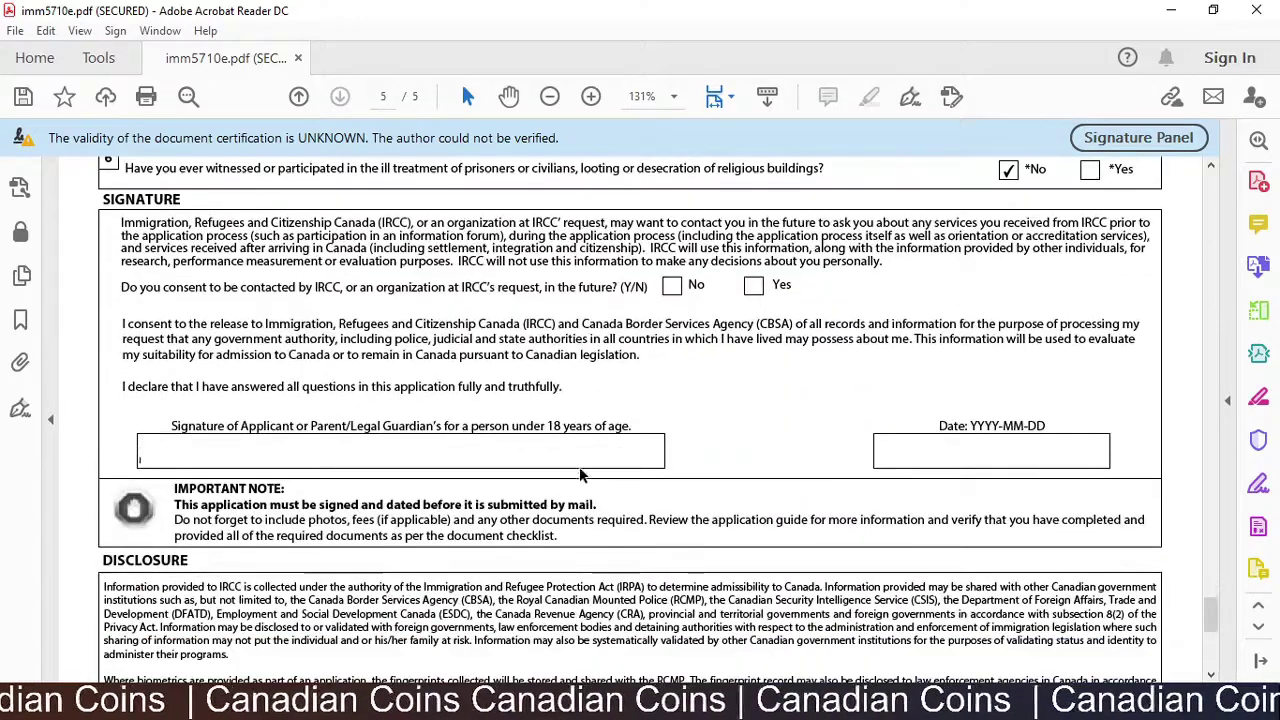
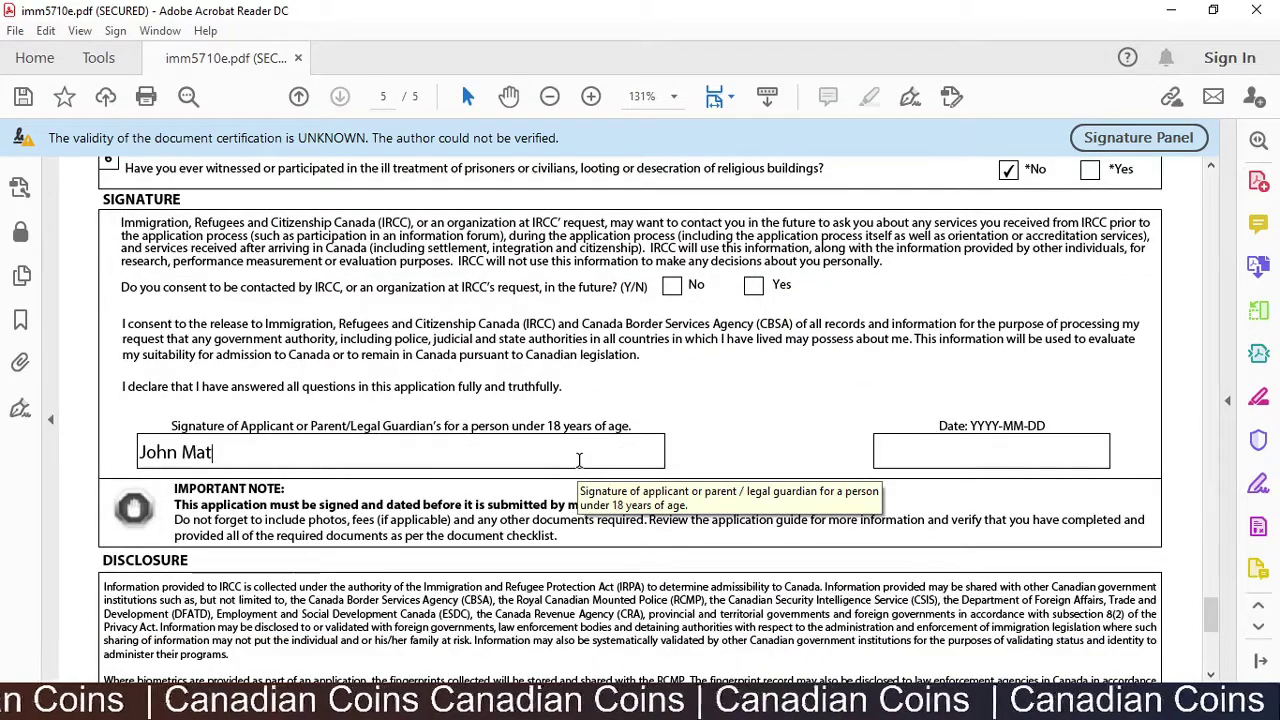
click(962, 456)
click(1119, 458)
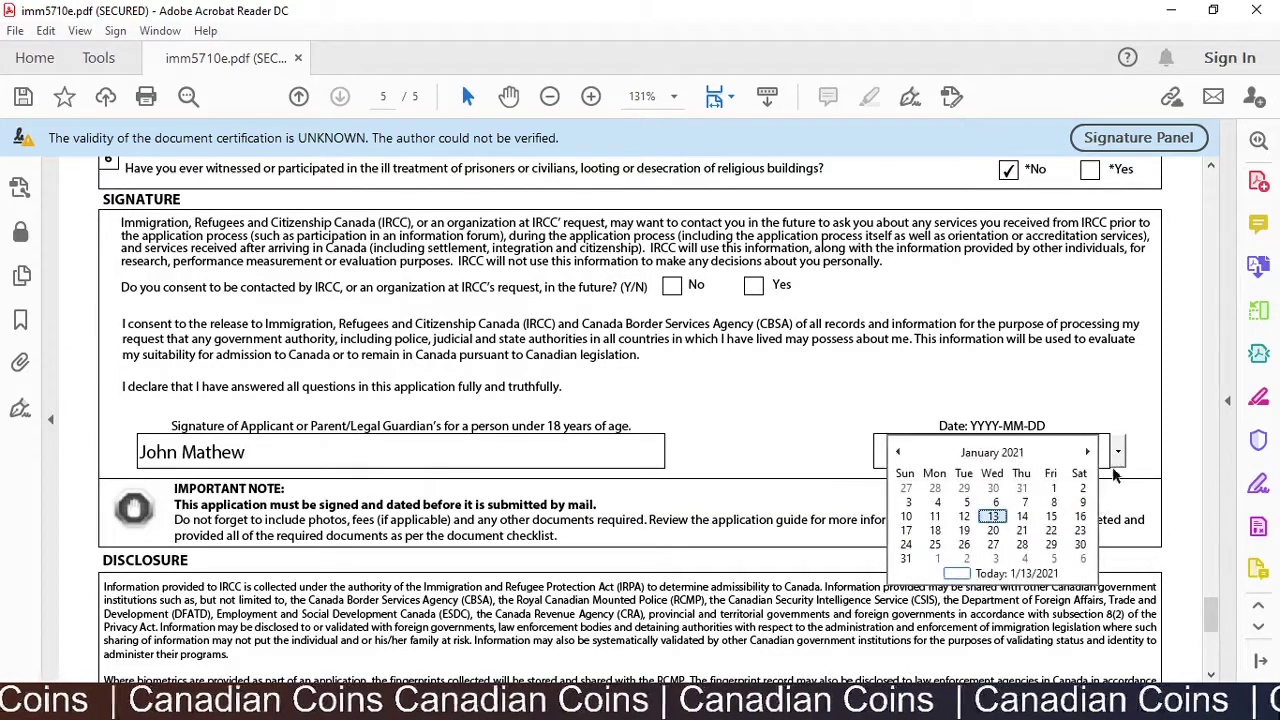
click(992, 516)
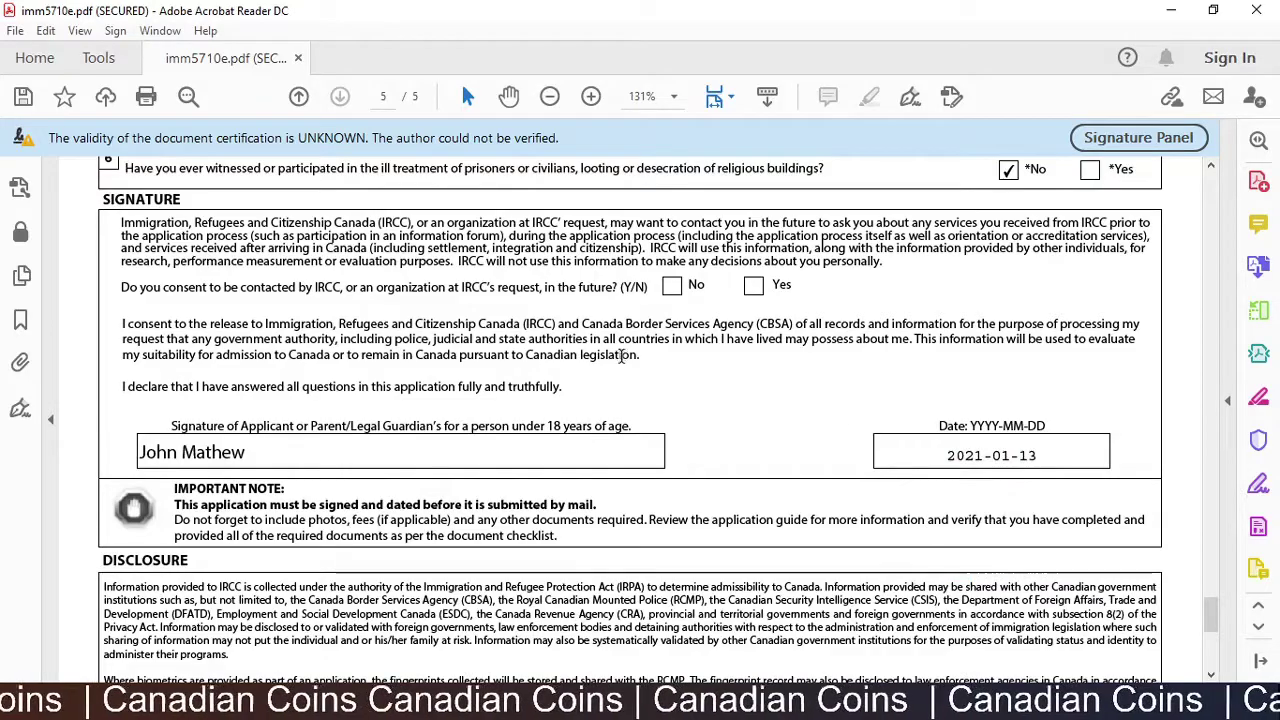
scroll(664, 510, down, 4)
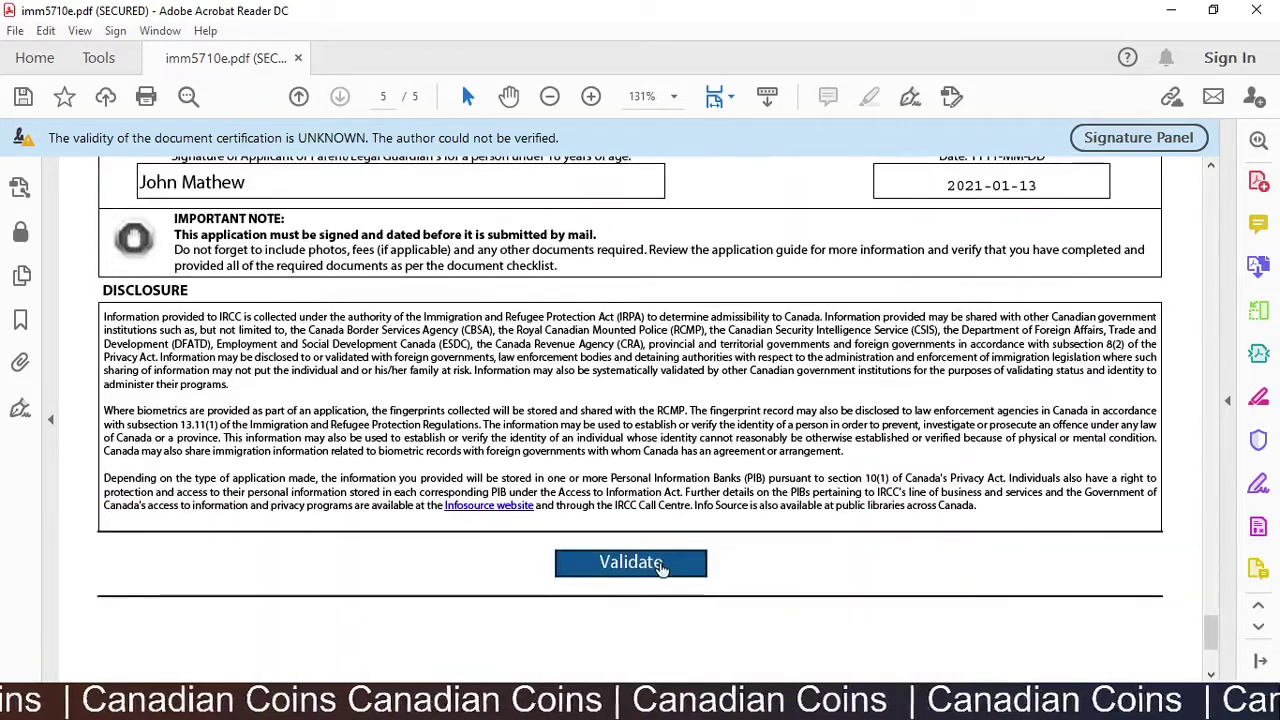
- Fix the validation error by setting telephone type to Cellular, then re-validate successfully
scroll(674, 491, up, 10)
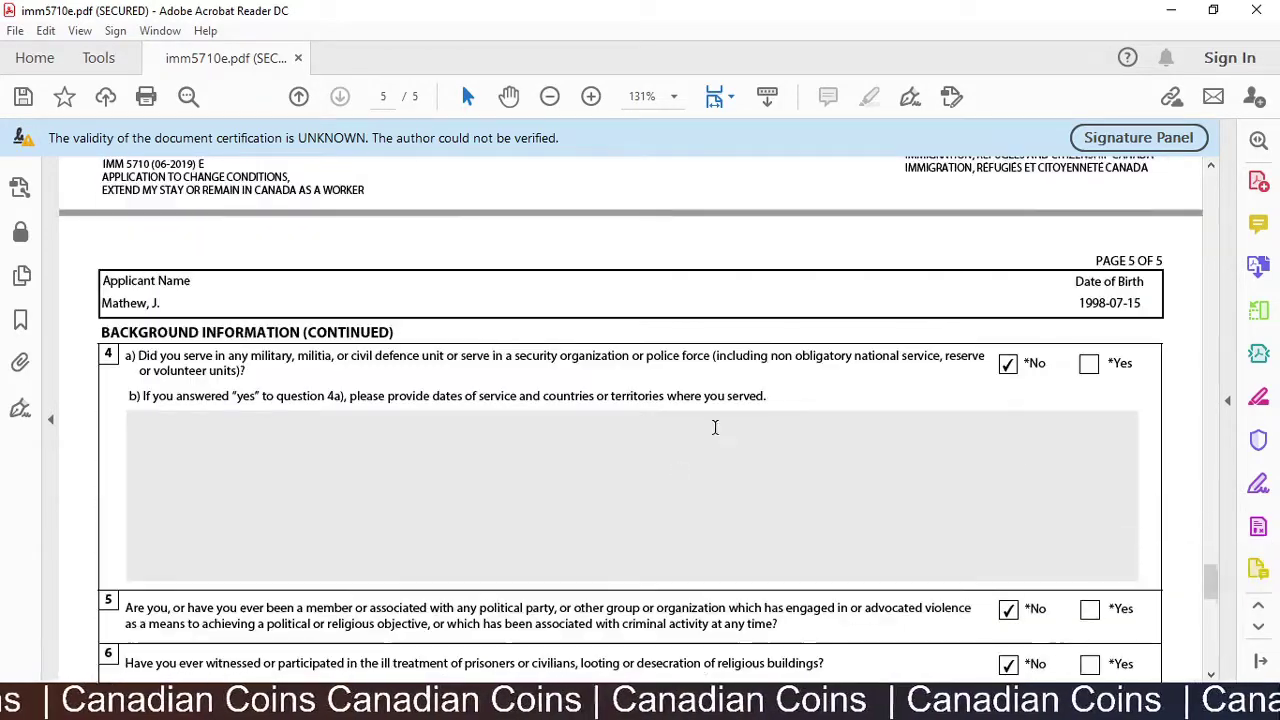
scroll(723, 429, down, 10)
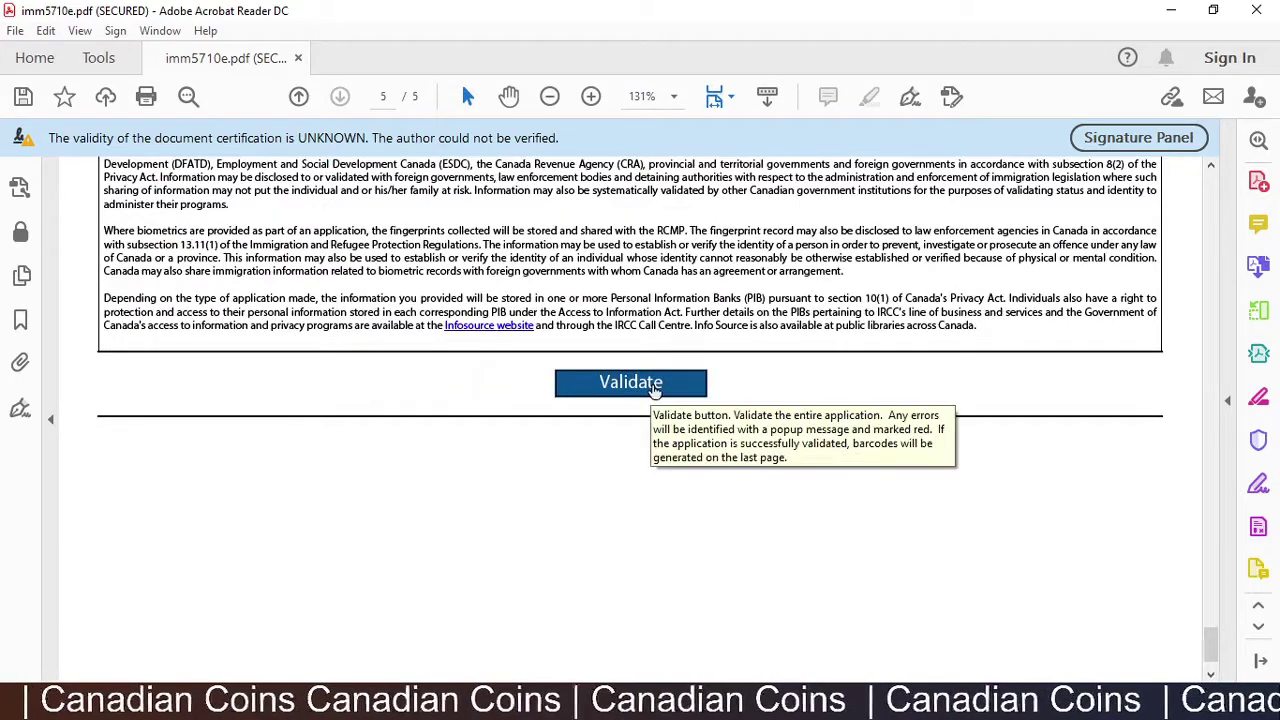
scroll(655, 393, down, 1)
click(654, 312)
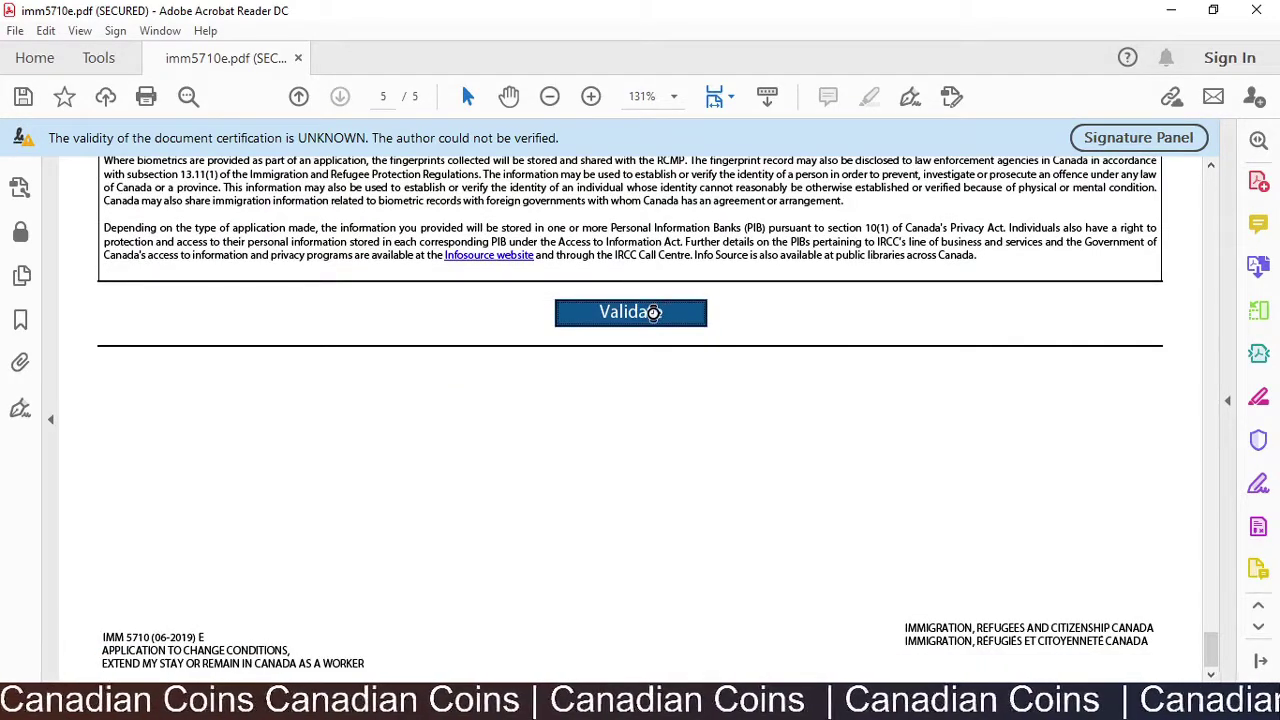
click(808, 409)
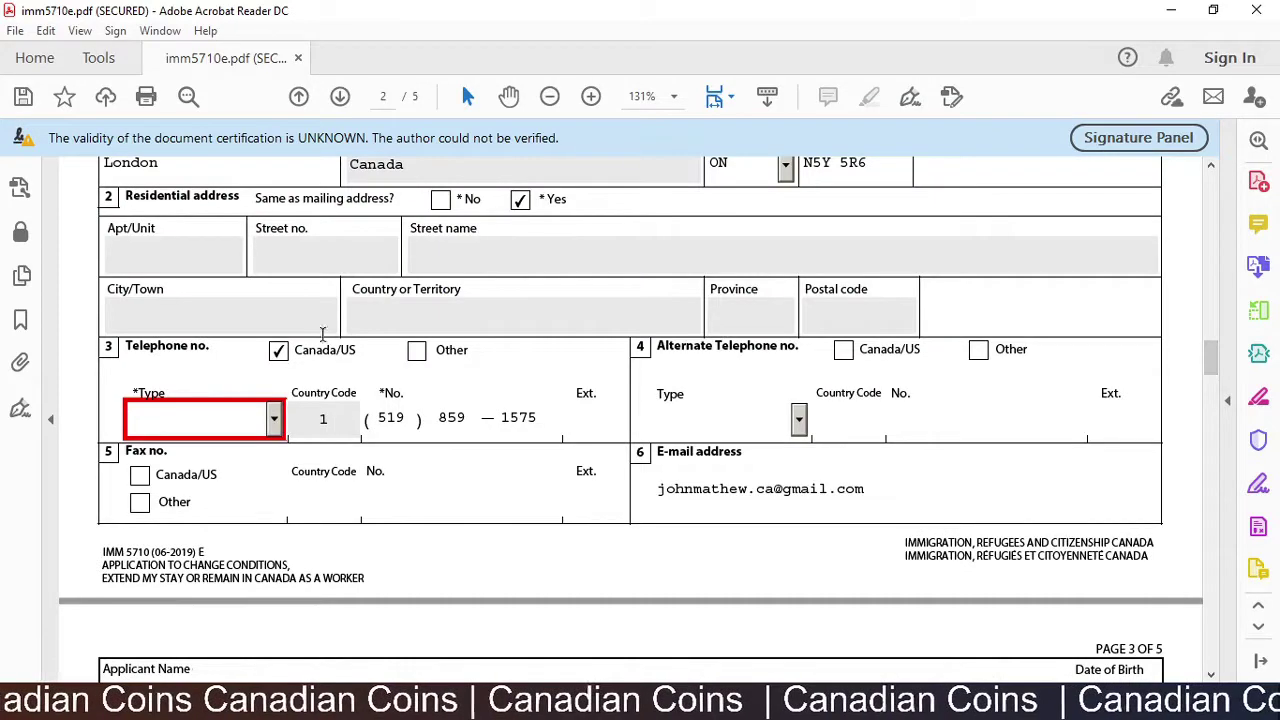
click(273, 419)
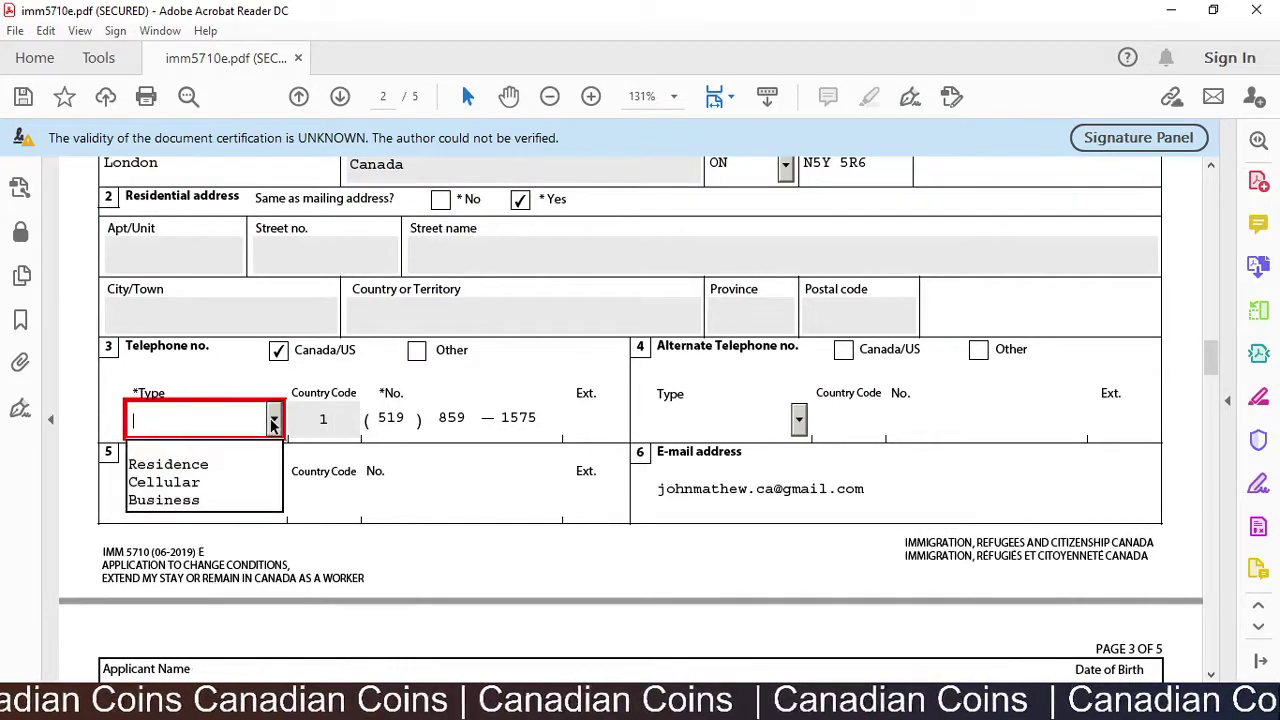
click(222, 484)
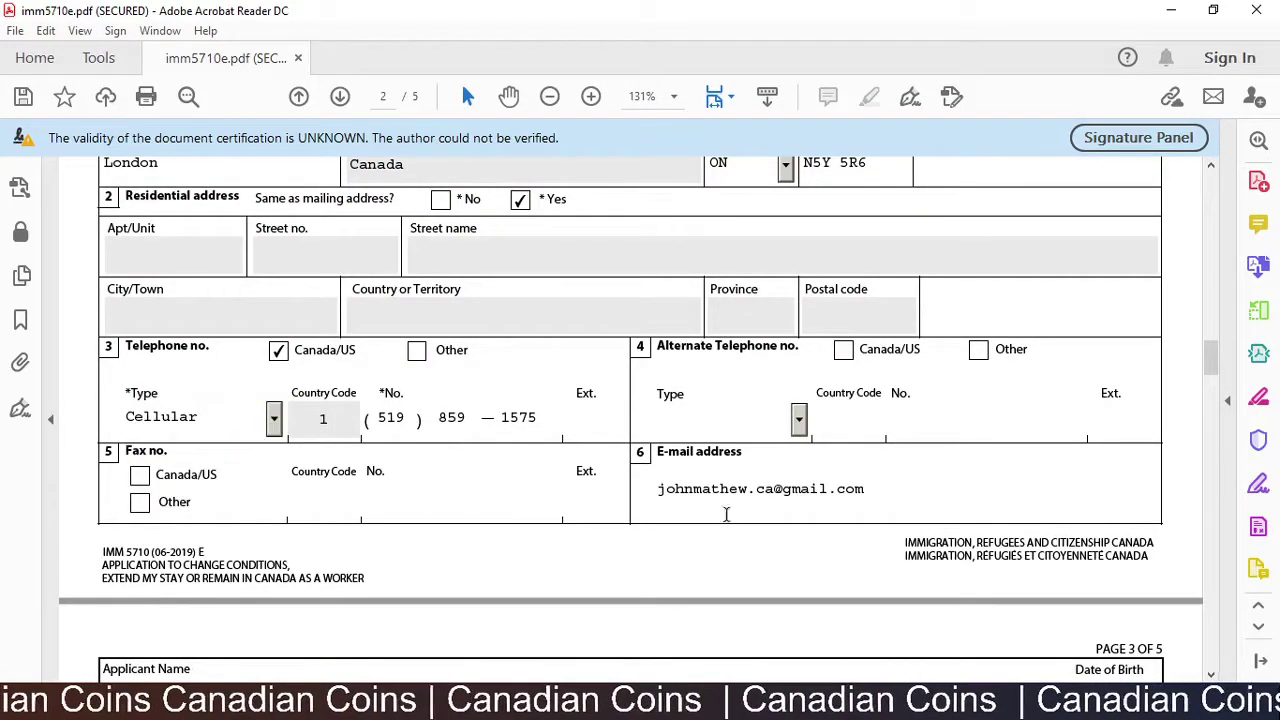
drag(1211, 356, 1211, 650)
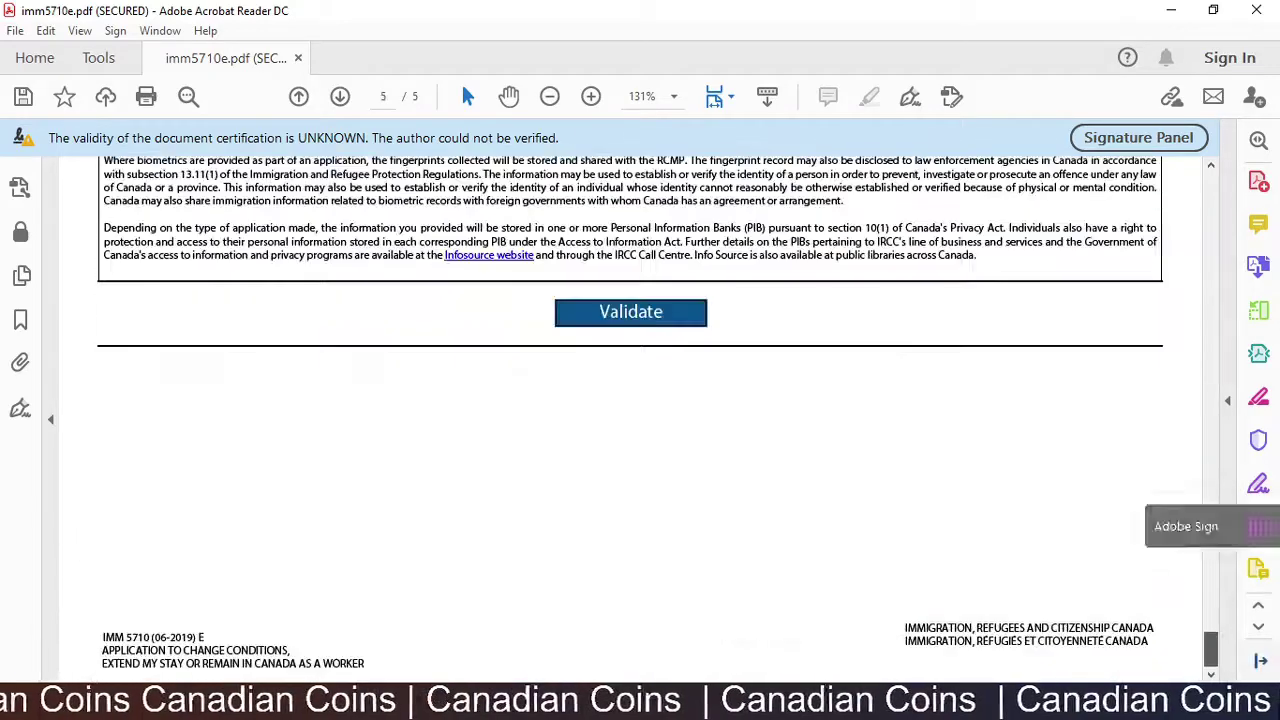
click(594, 314)
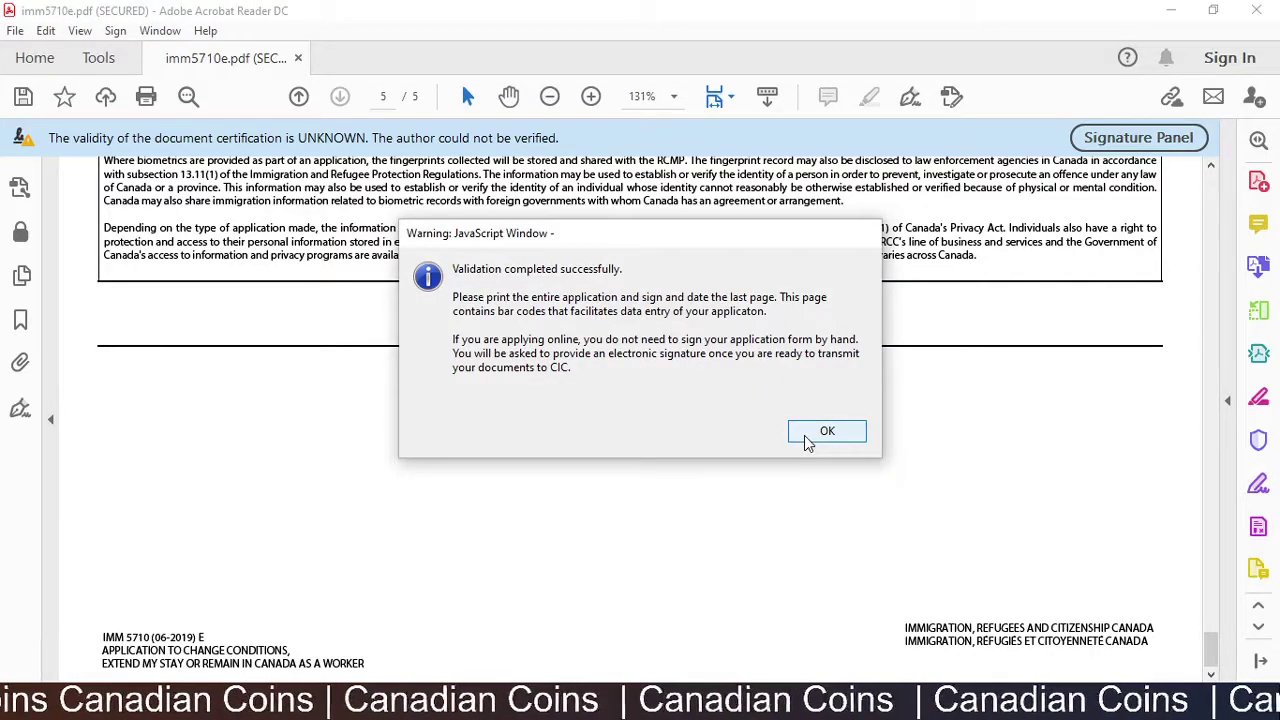
click(806, 436)
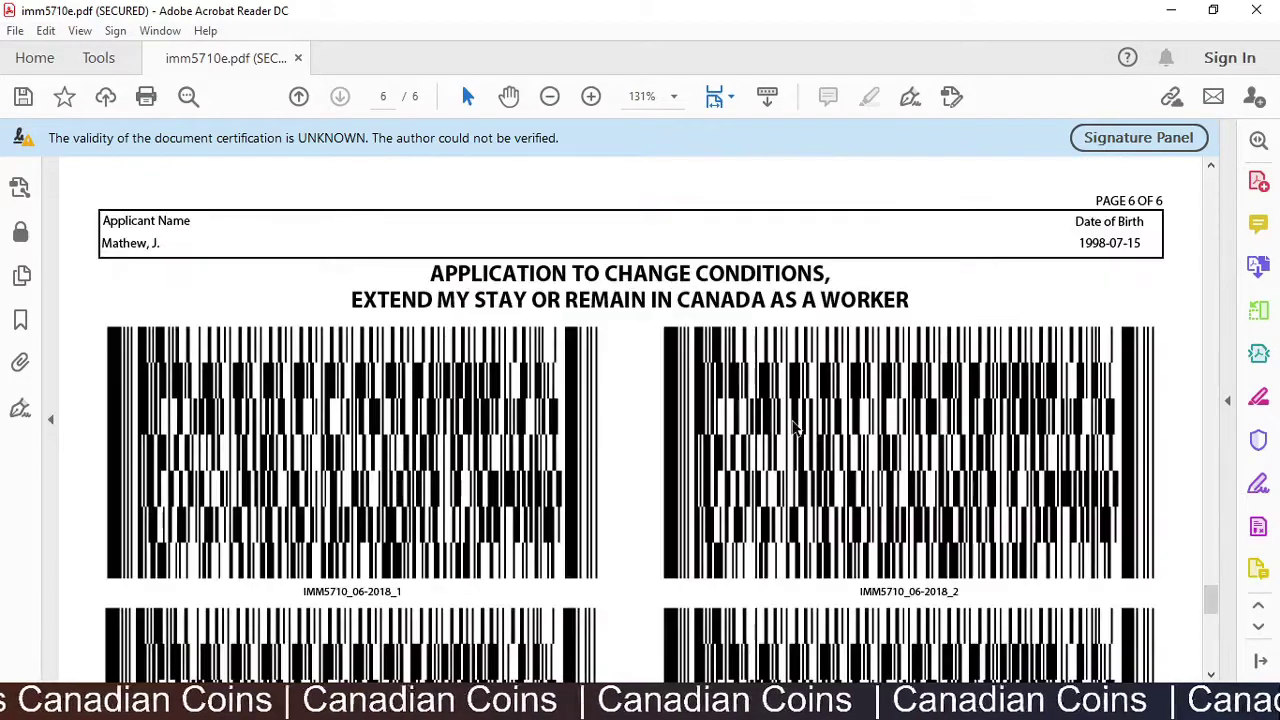
- Review the generated barcode page, then bring up the Save As dialog for the form
scroll(790, 425, down, 3)
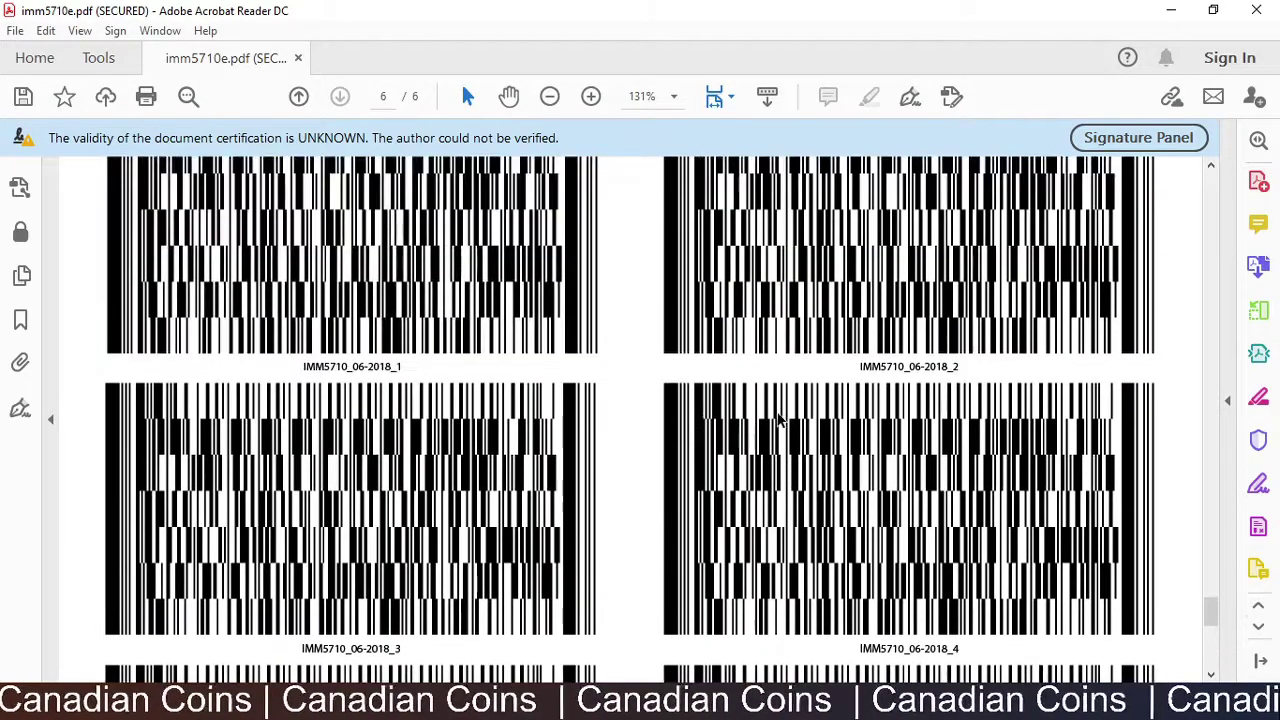
scroll(776, 410, up, 5)
scroll(614, 417, up, 5)
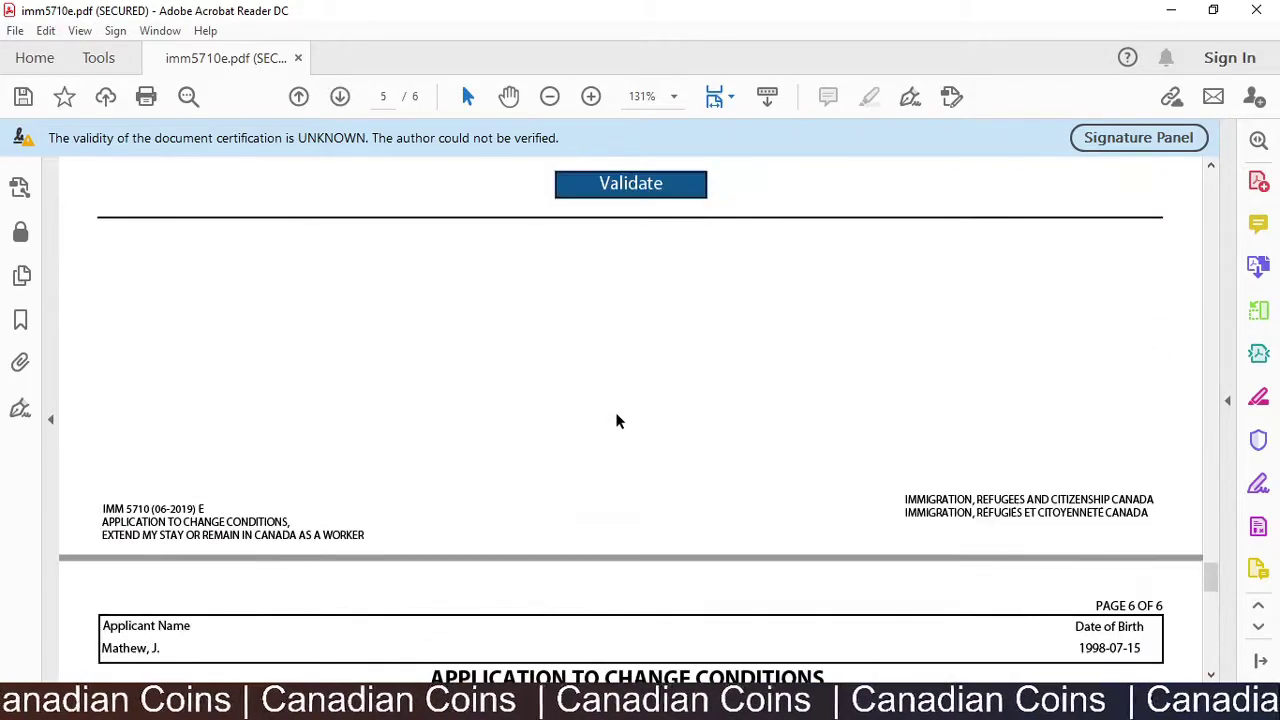
scroll(616, 420, up, 5)
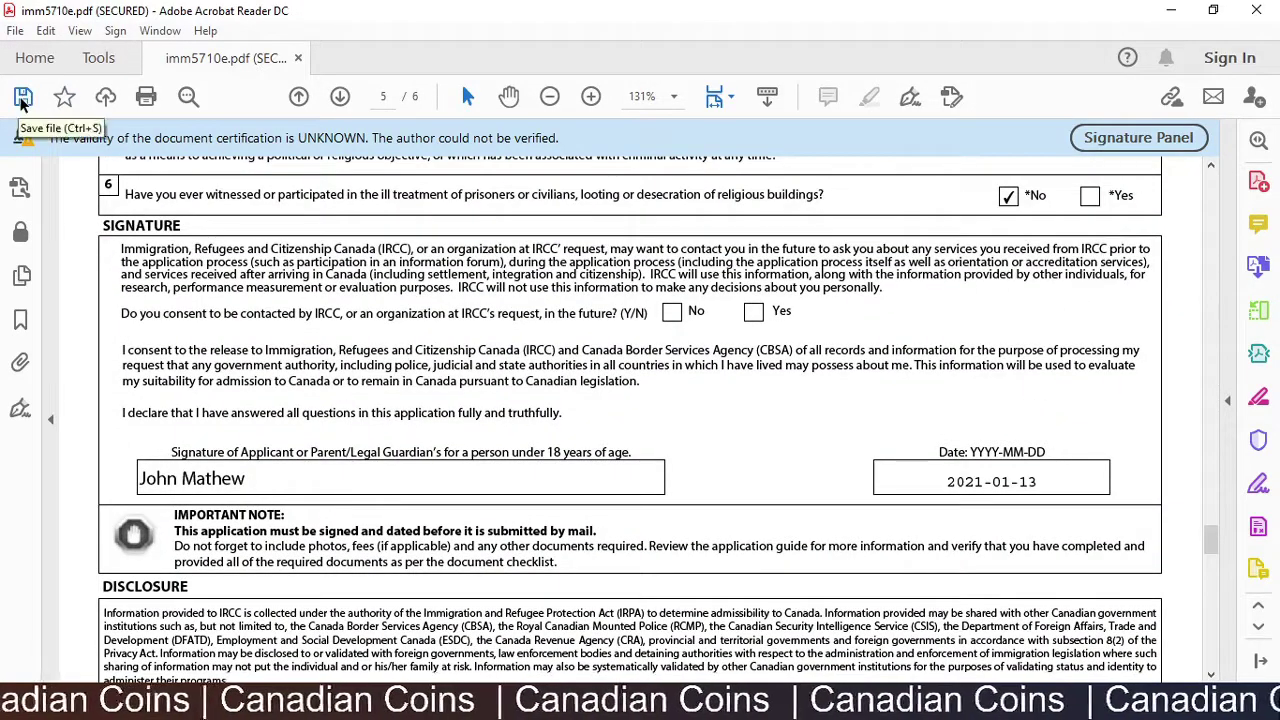
scroll(430, 422, down, 10)
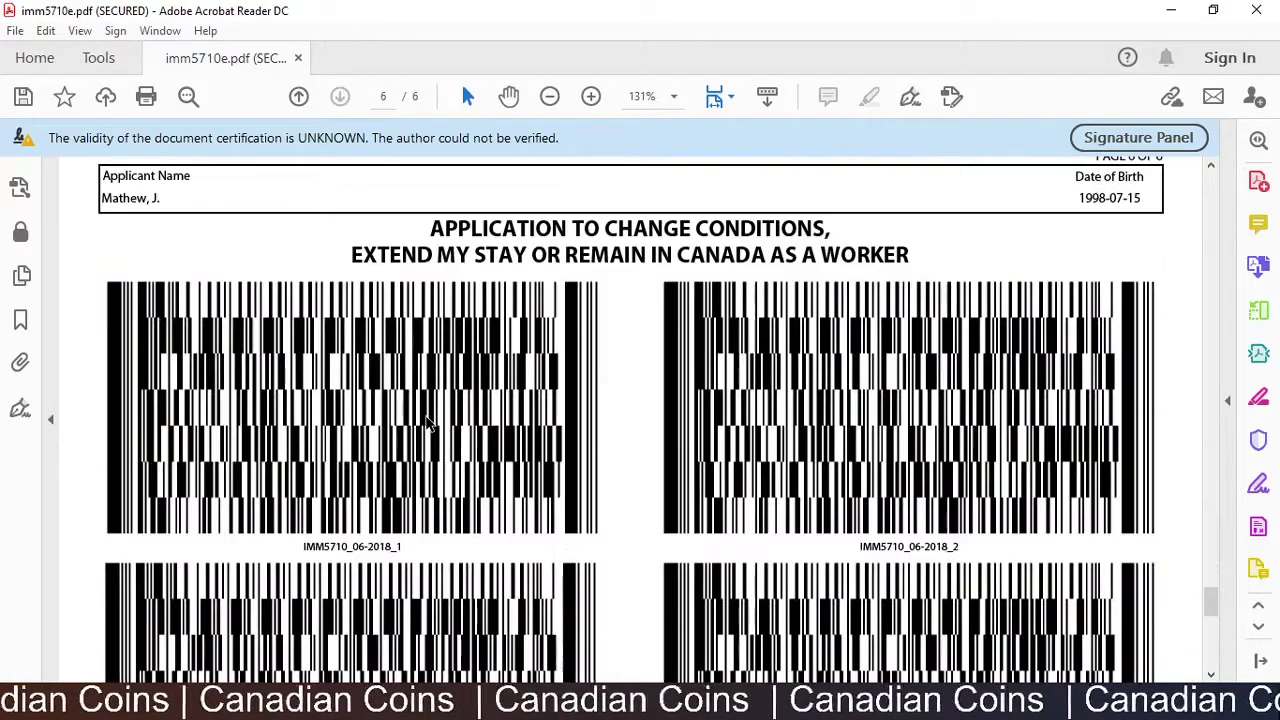
scroll(427, 423, down, 8)
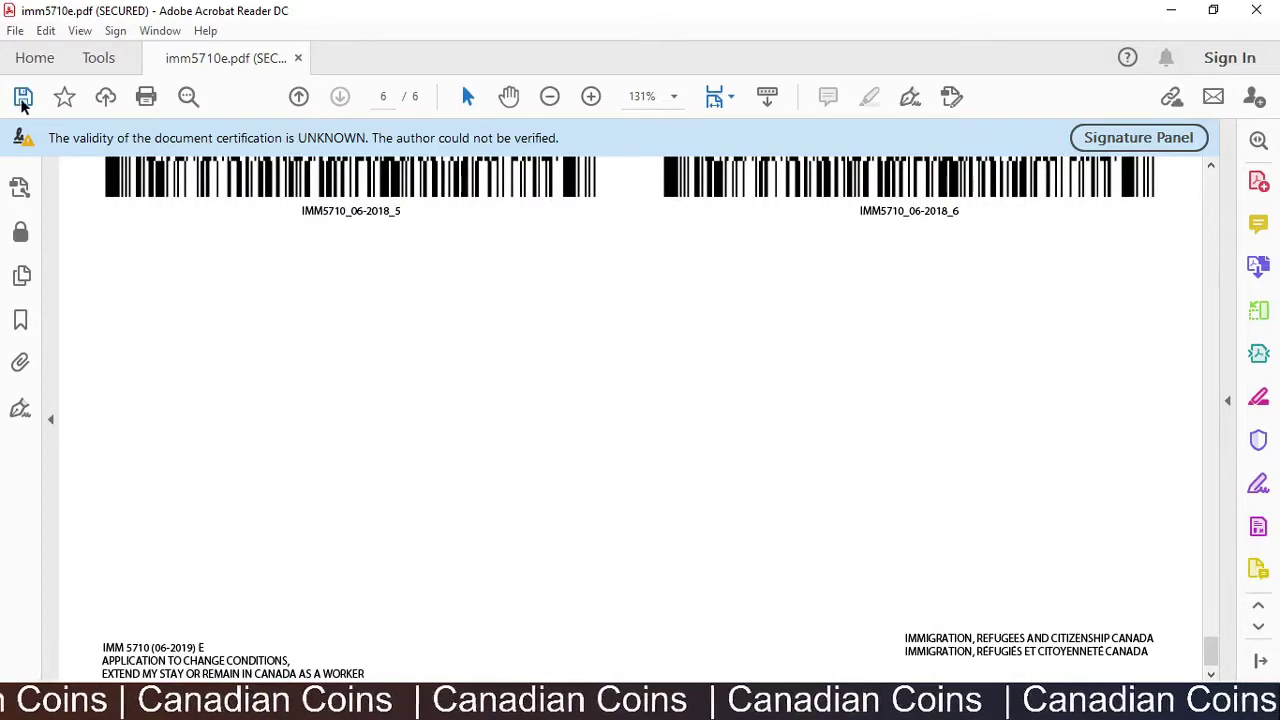
scroll(296, 393, down, 1)
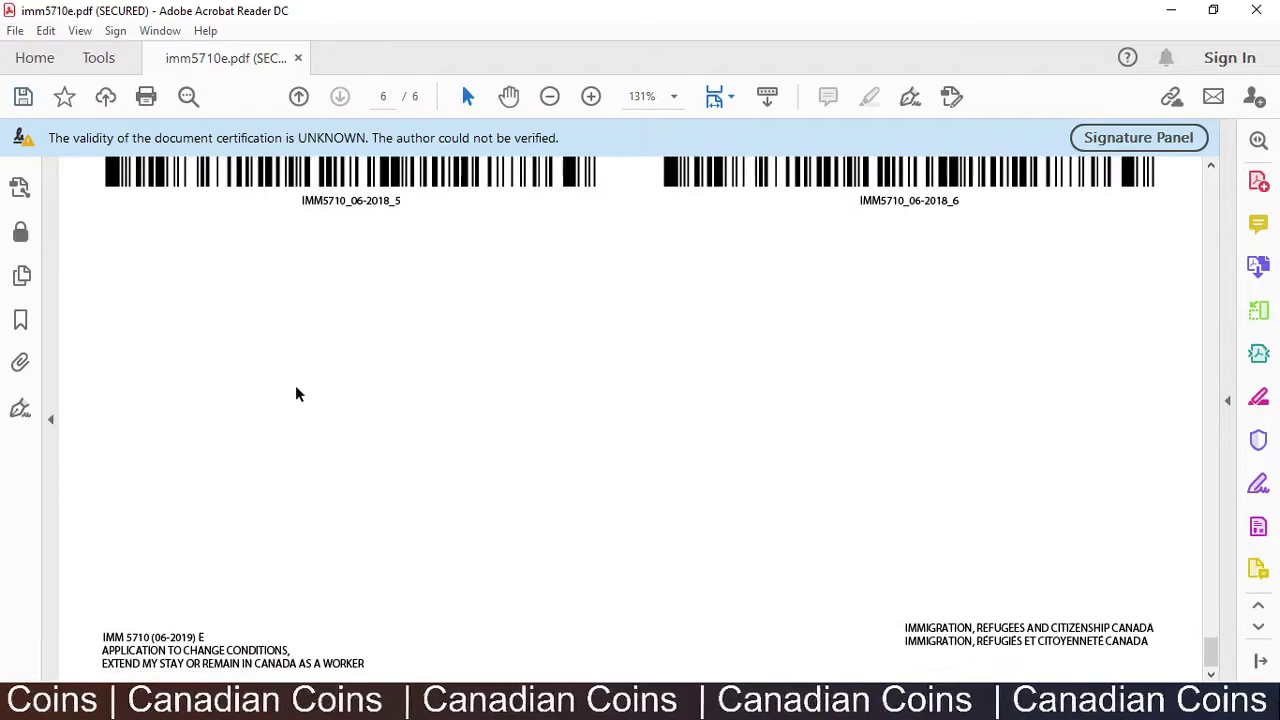
click(20, 96)
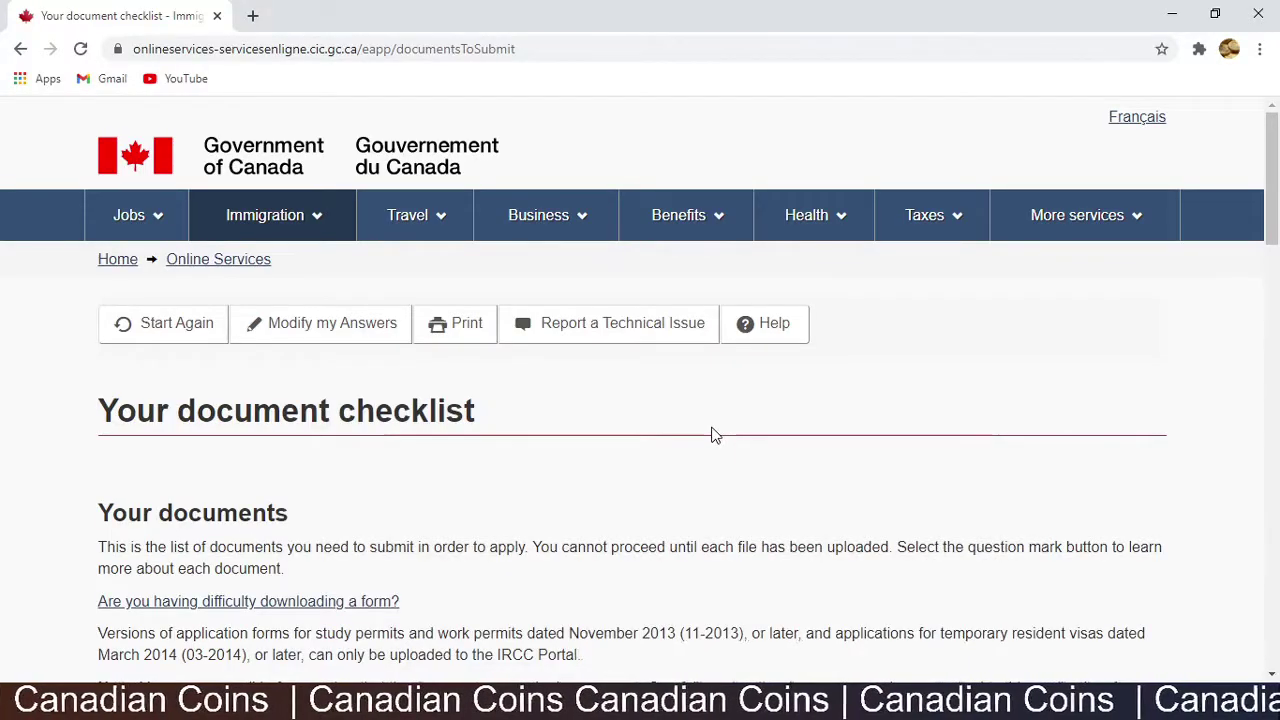
- Select imm5710e.pdf as the file for the IMM5710 application form upload
scroll(711, 435, down, 4)
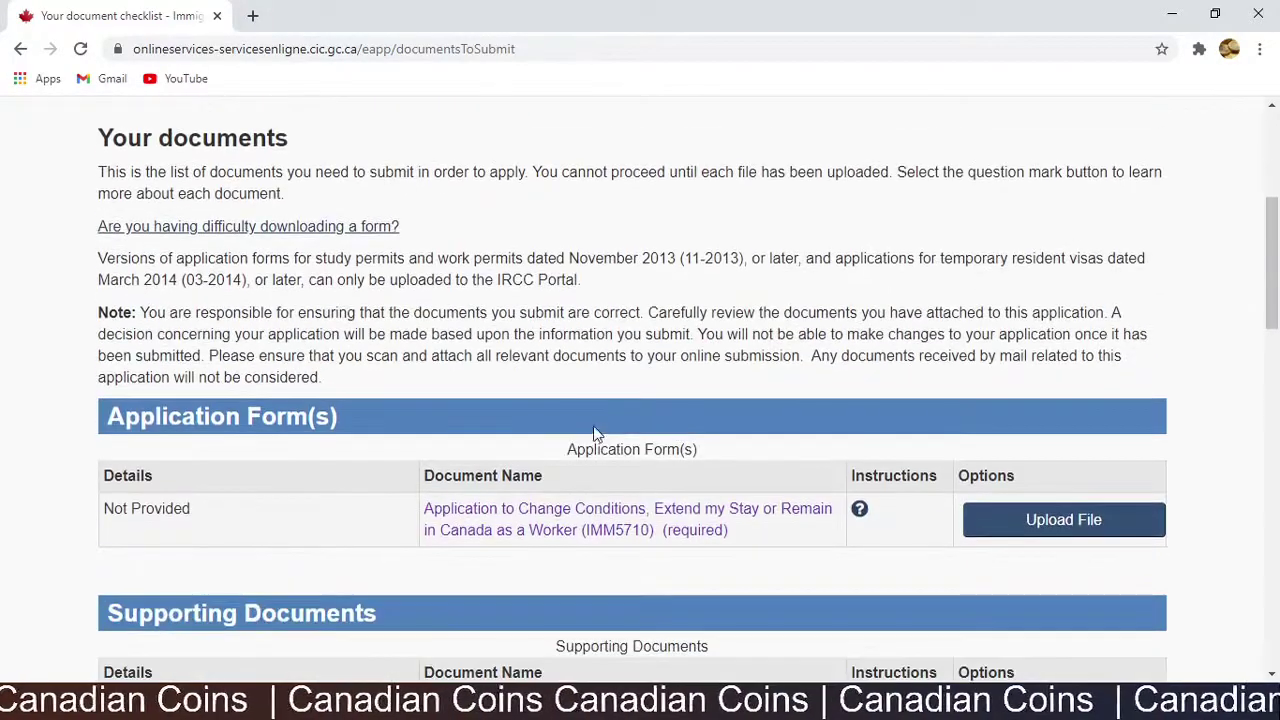
scroll(423, 486, down, 3)
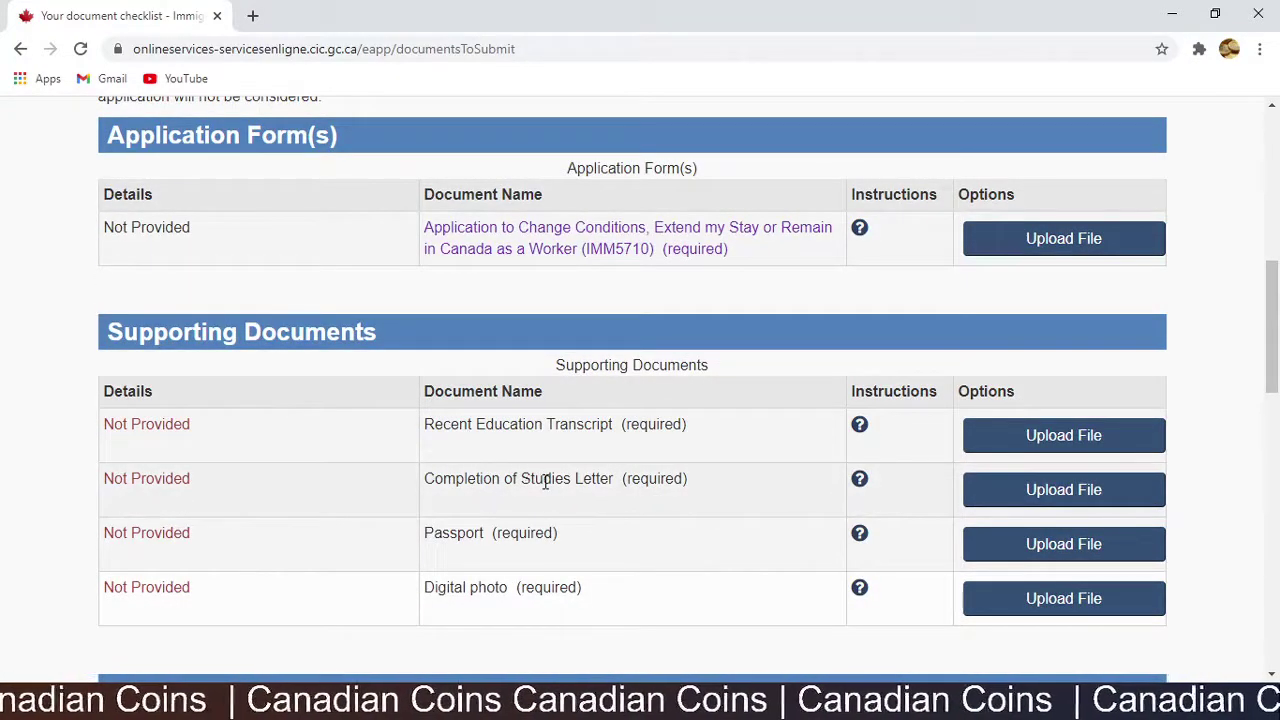
scroll(548, 481, up, 3)
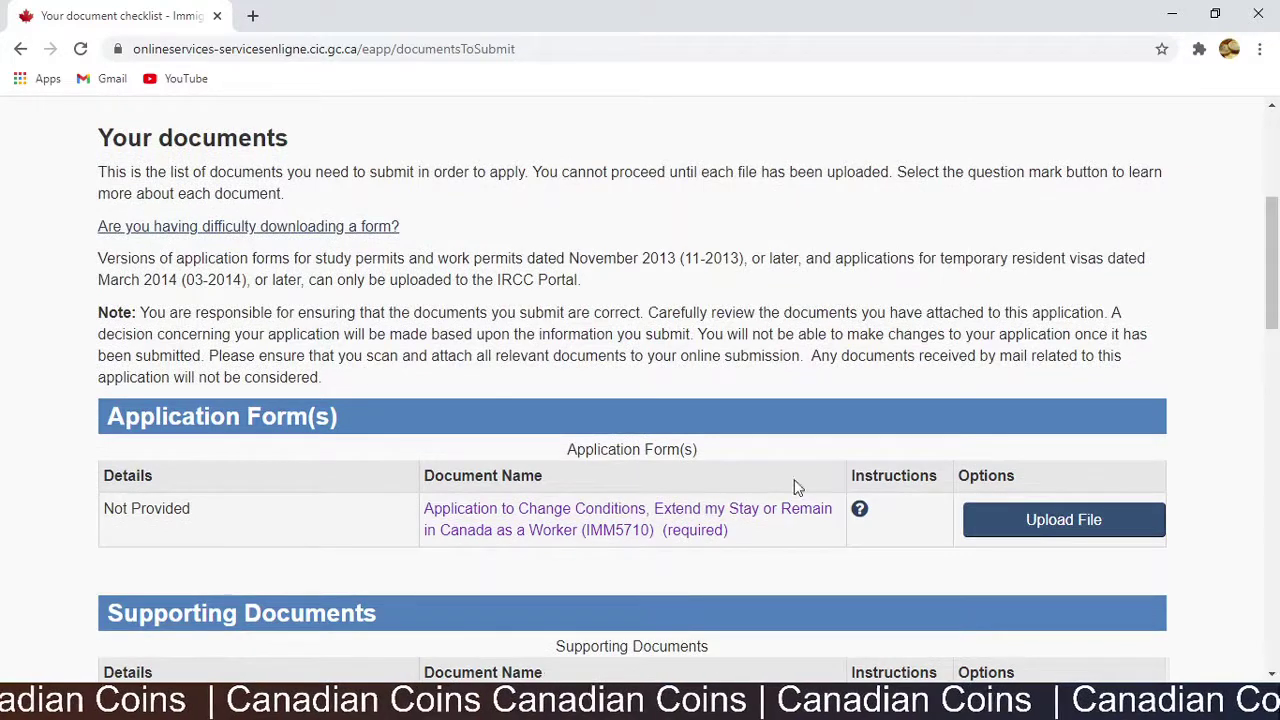
click(997, 524)
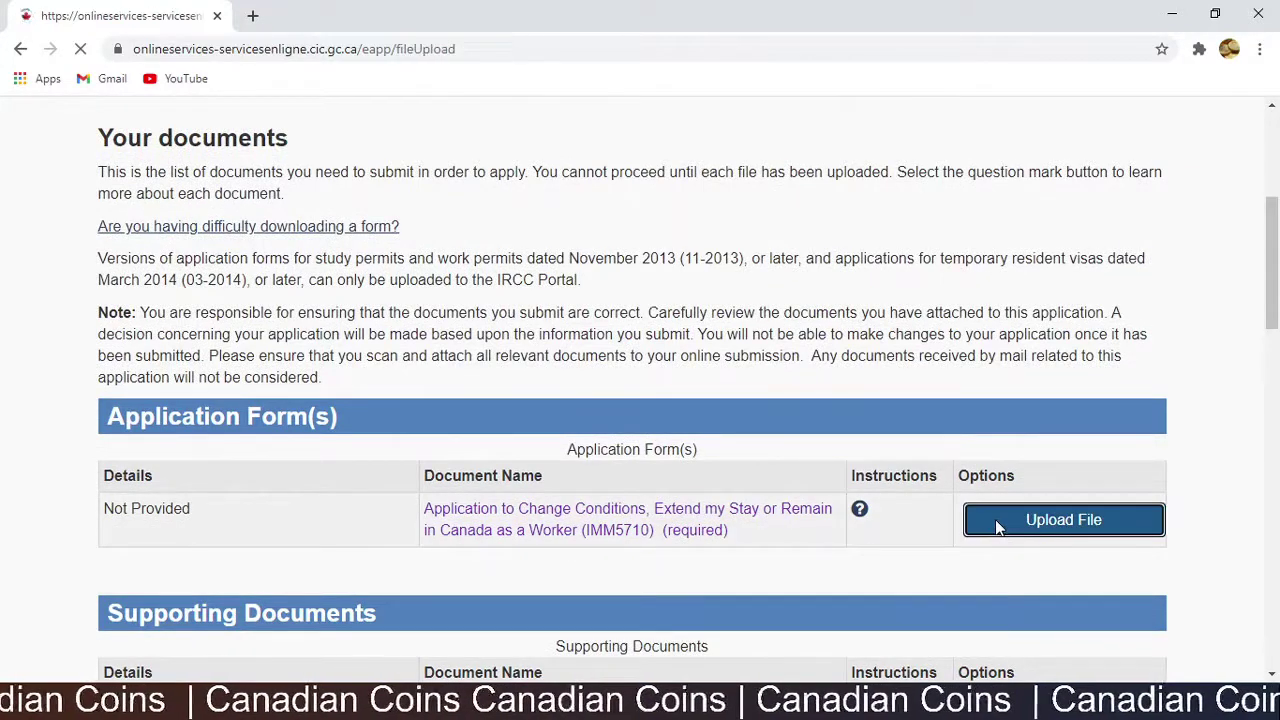
click(178, 490)
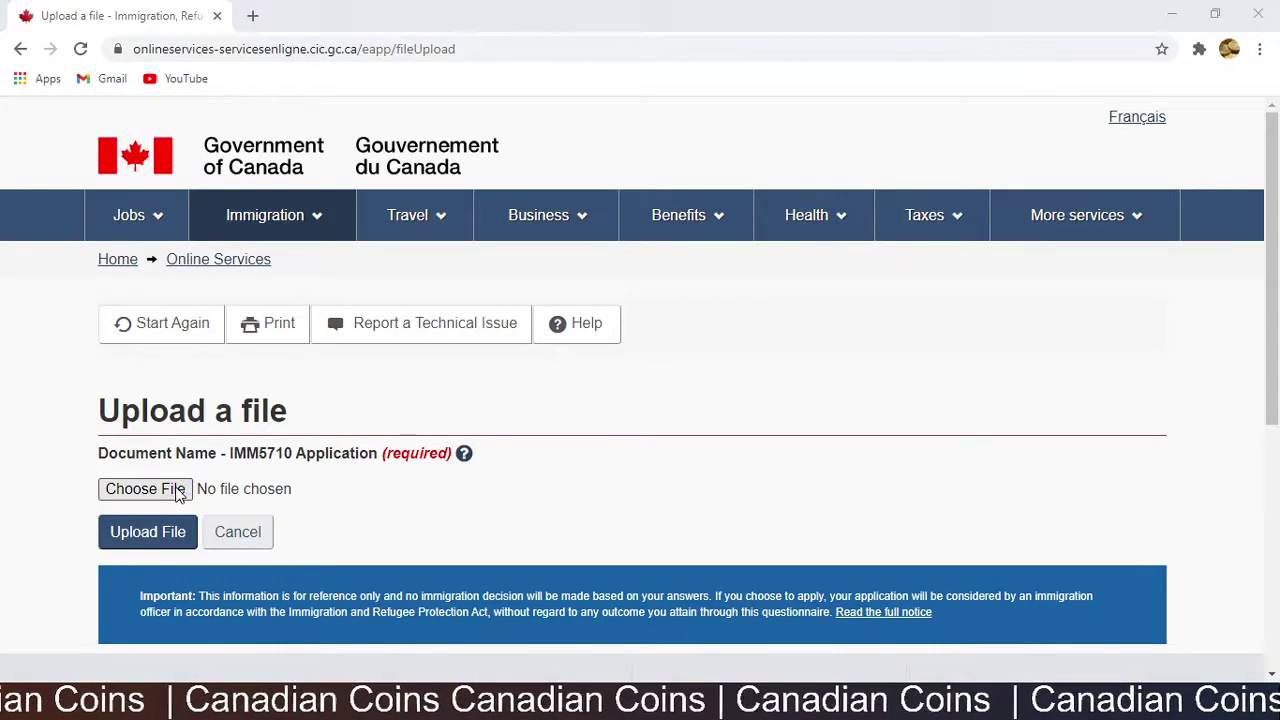
click(237, 146)
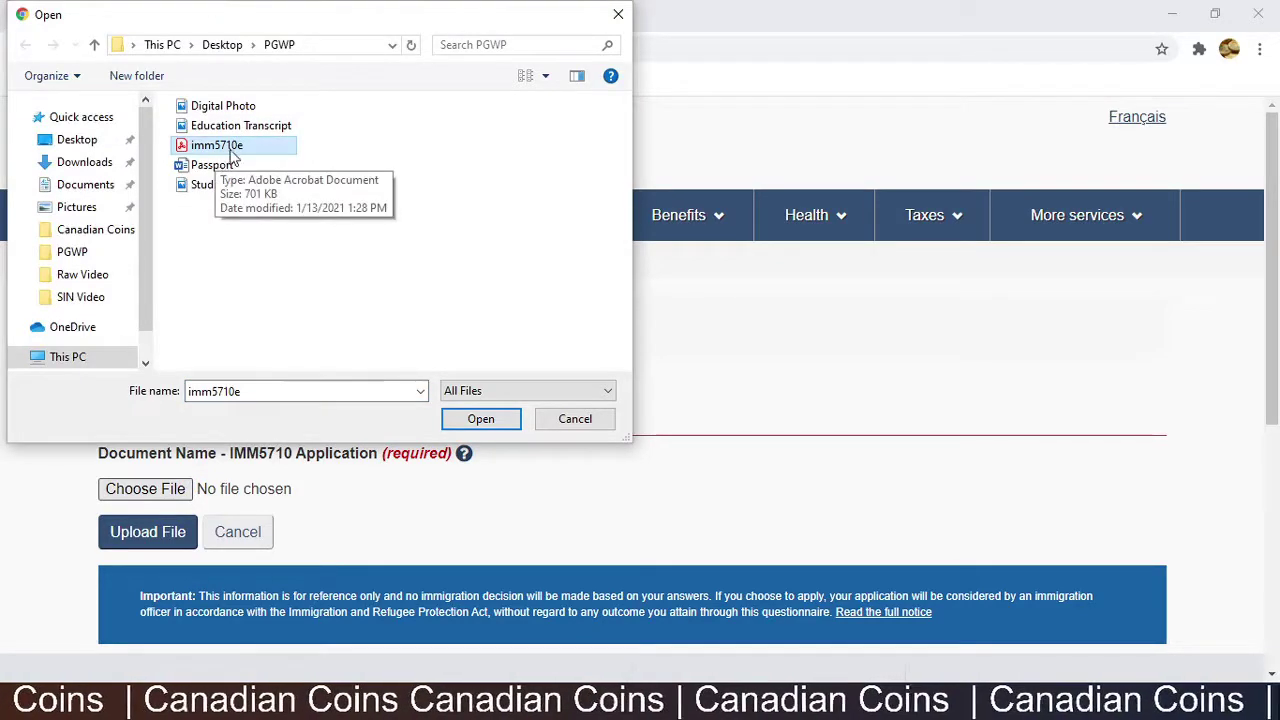
click(478, 418)
- Upload imm5710e.pdf and return to the document checklist after the success message
click(157, 545)
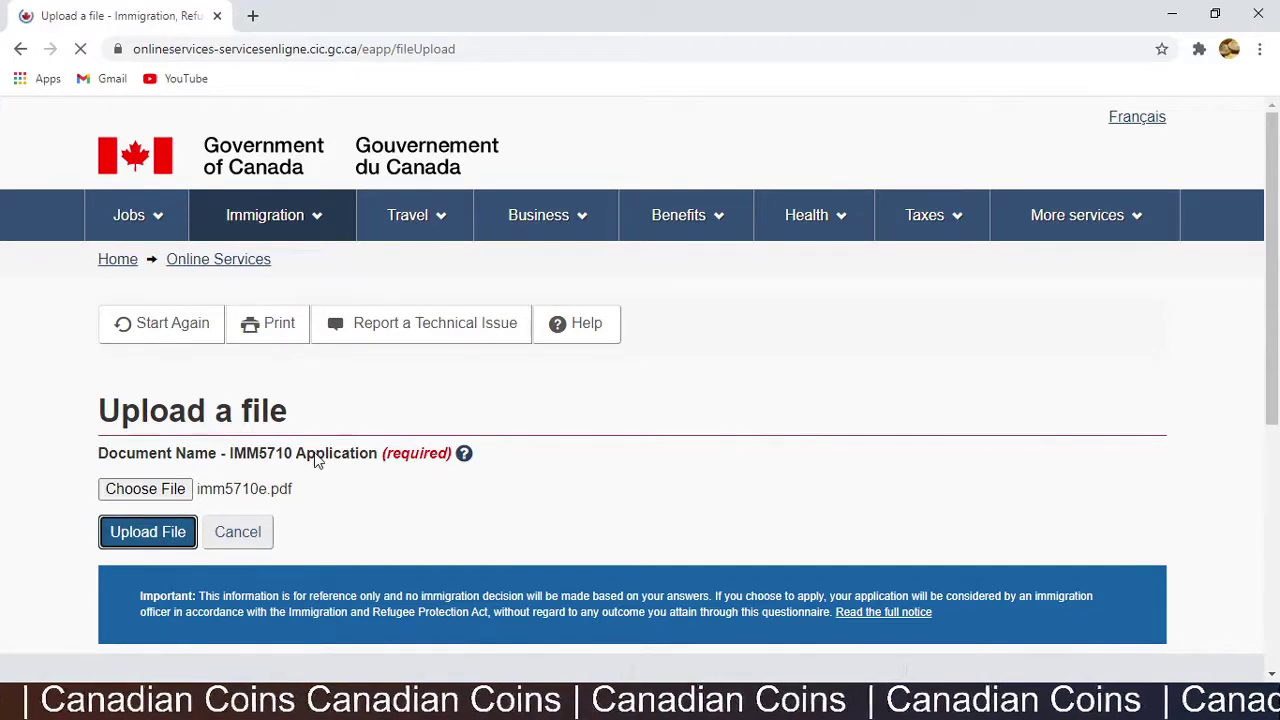
scroll(317, 457, down, 3)
scroll(296, 446, up, 2)
click(251, 428)
- Upload Education Transcript.jpg as the Recent Education Transcript and check its uploaded status on the checklist
scroll(420, 465, down, 5)
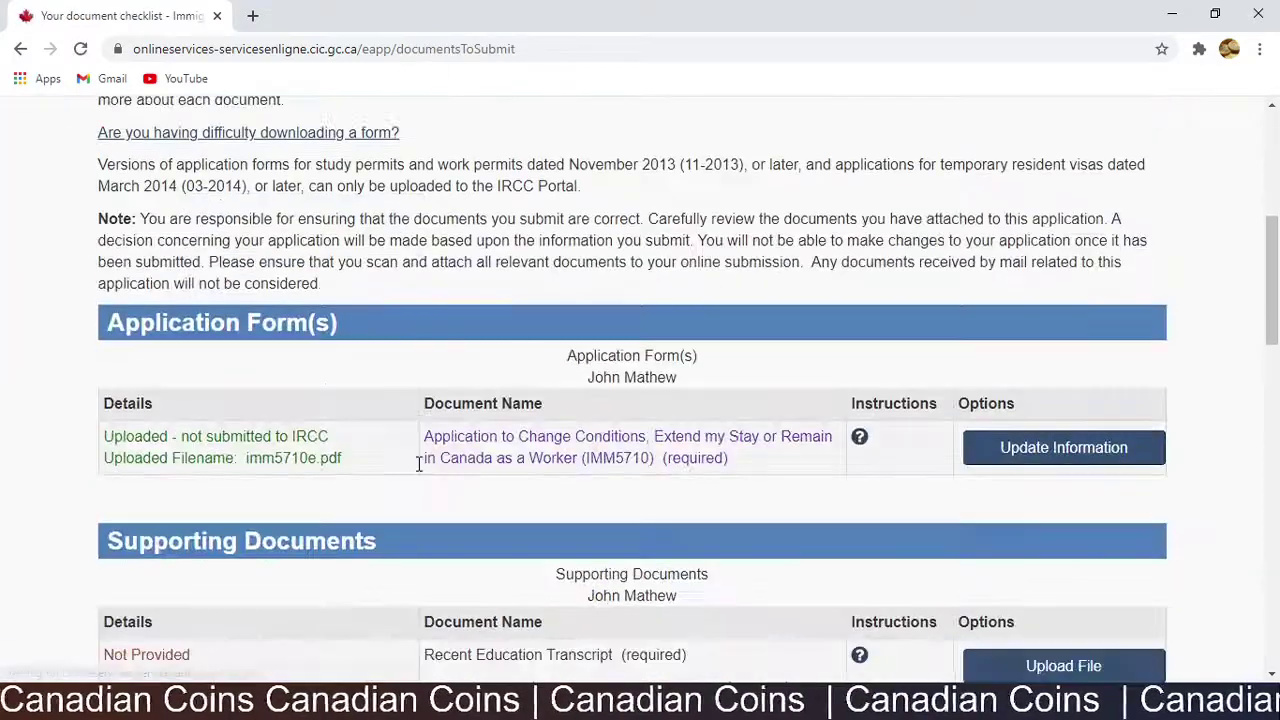
scroll(410, 466, down, 3)
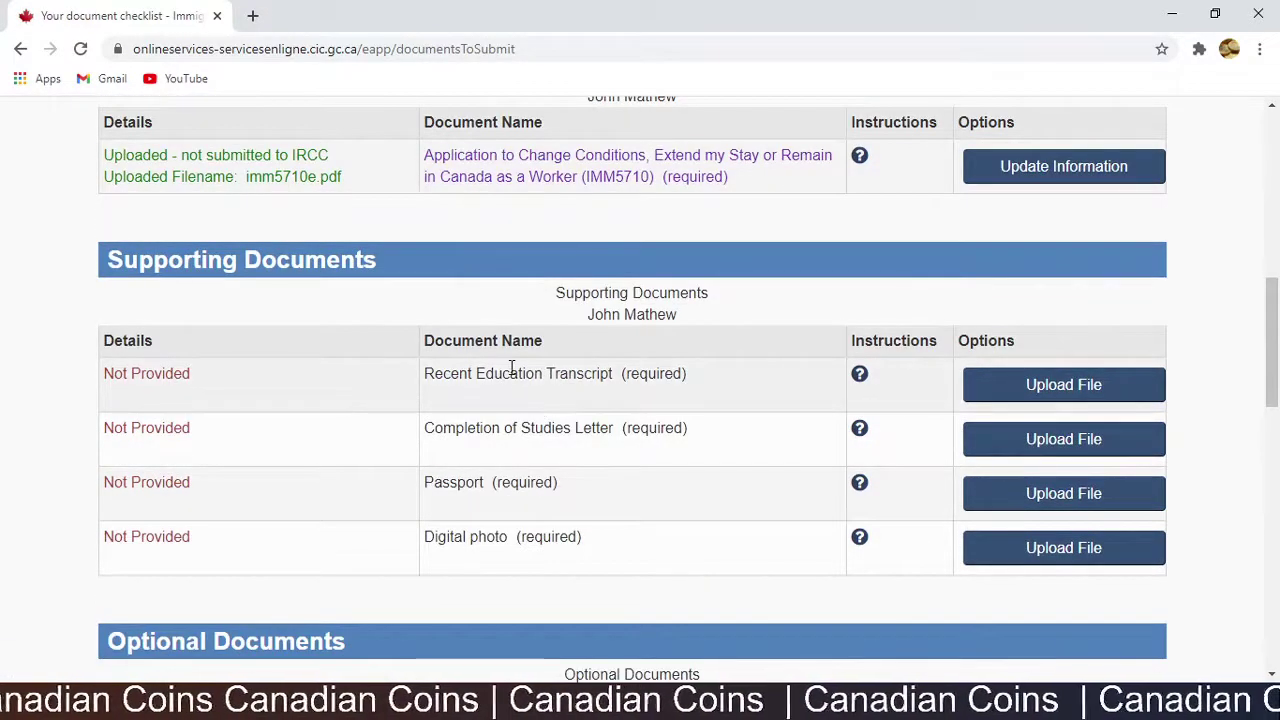
click(1063, 384)
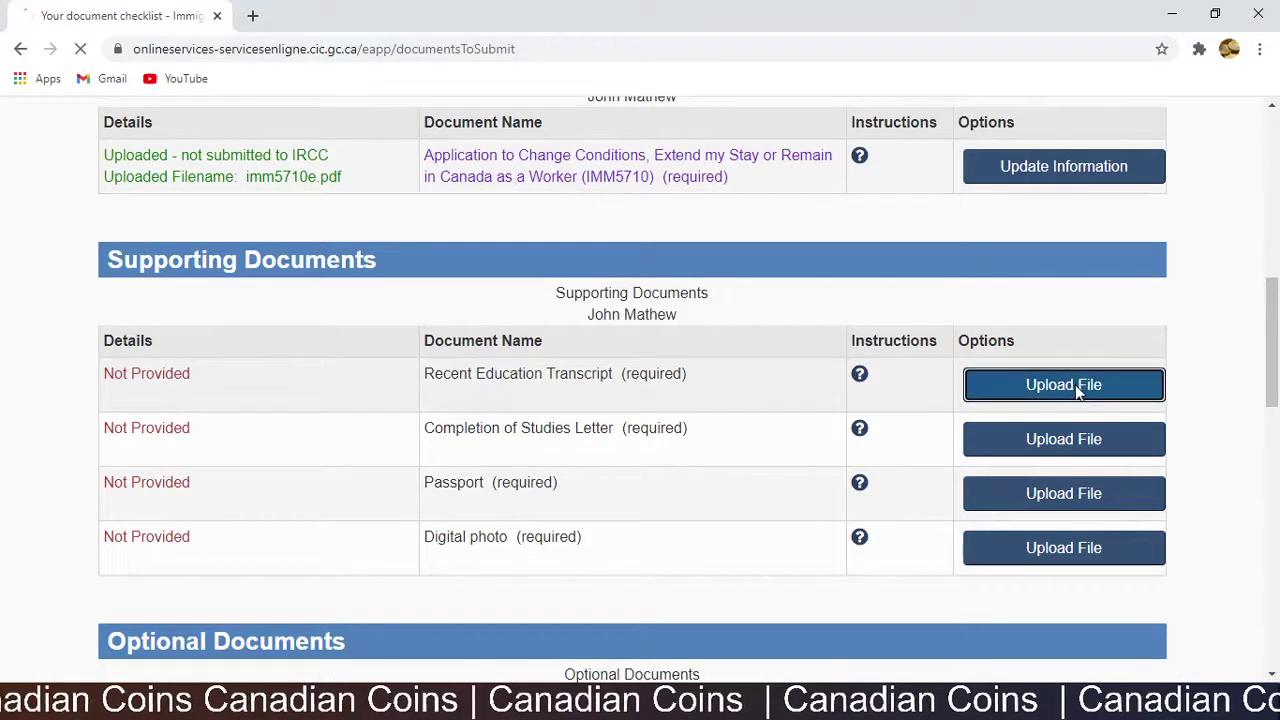
click(163, 491)
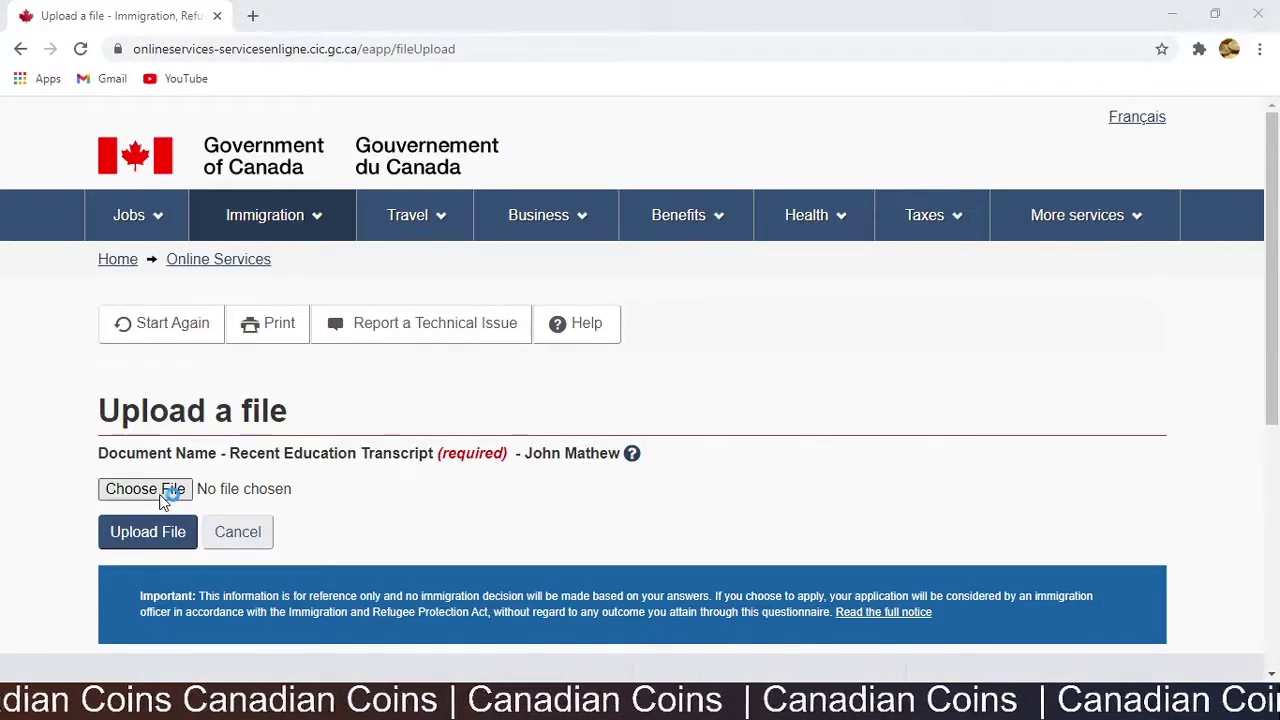
click(241, 125)
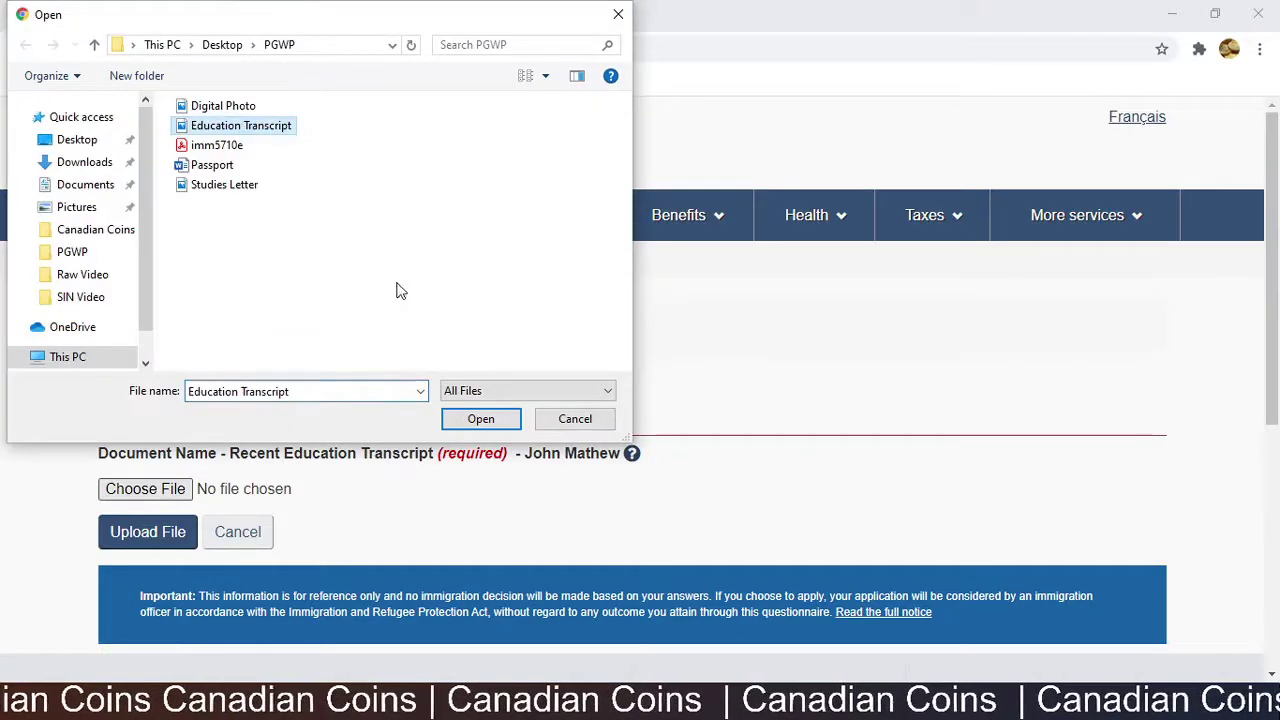
click(466, 422)
click(157, 532)
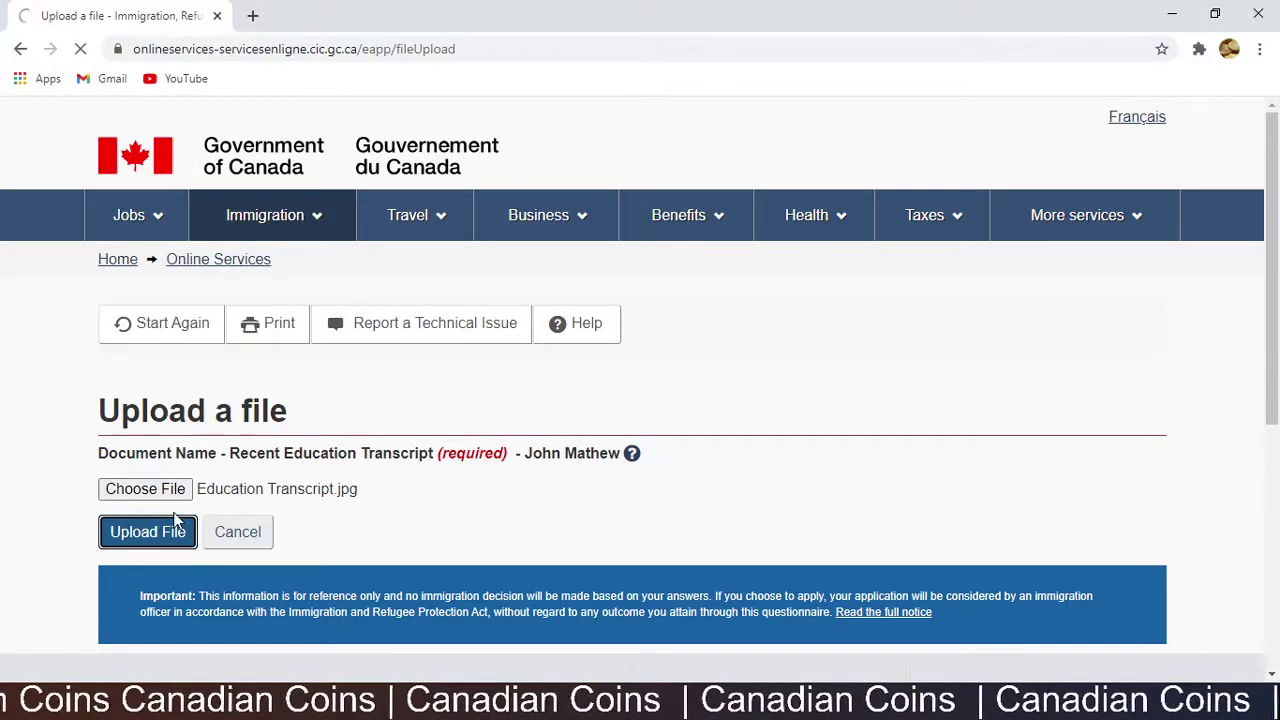
click(190, 519)
scroll(400, 520, down, 8)
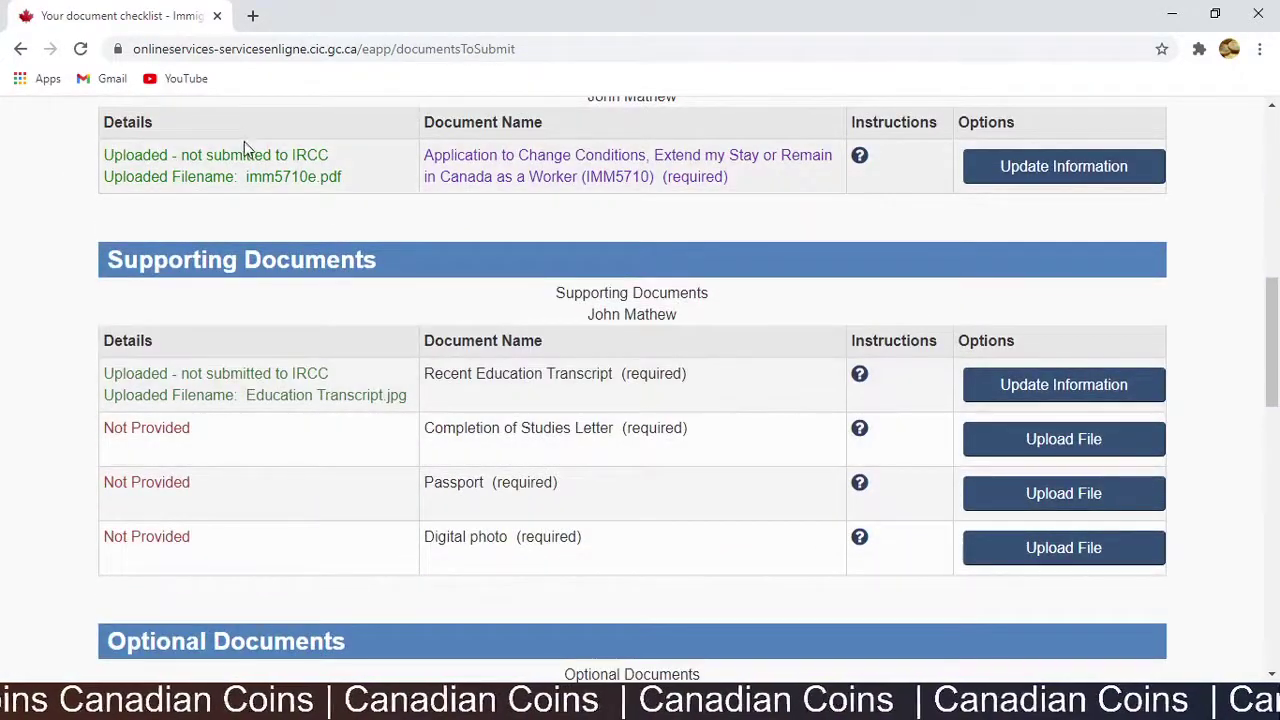
drag(104, 156, 345, 171)
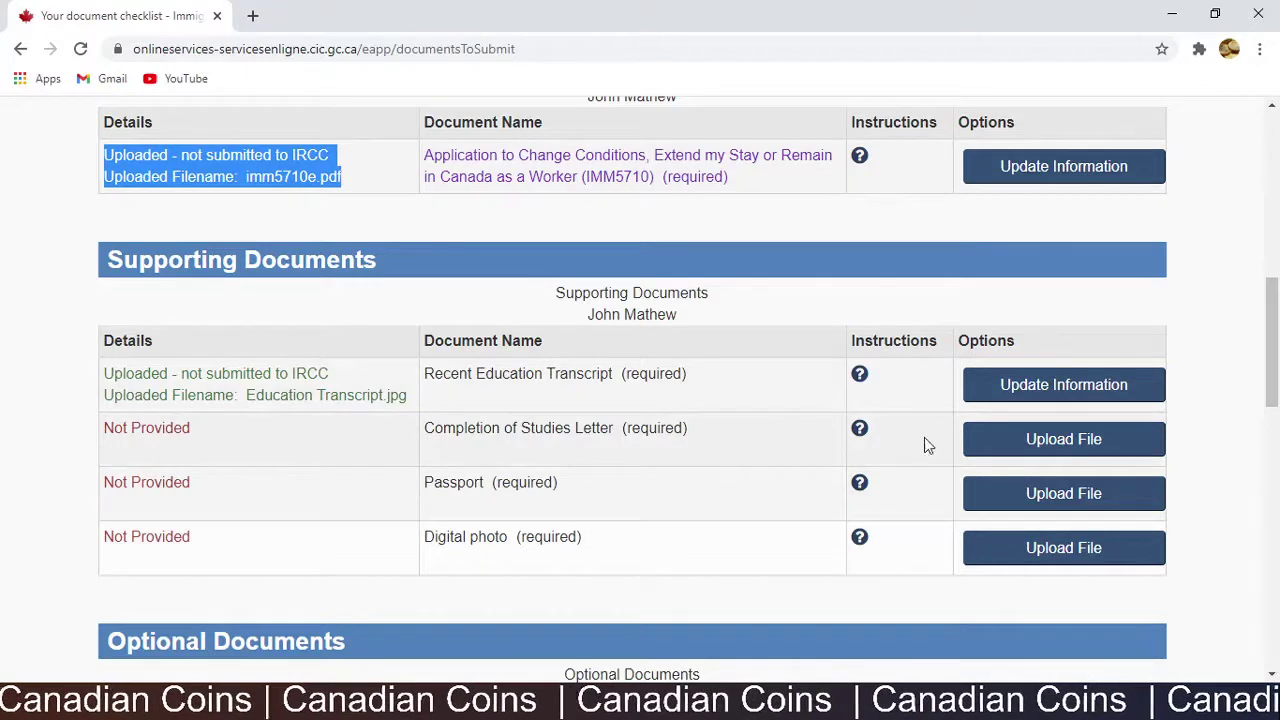
- Upload Studies Letter.jpg as the Completion of Studies Letter and return to the checklist
click(986, 455)
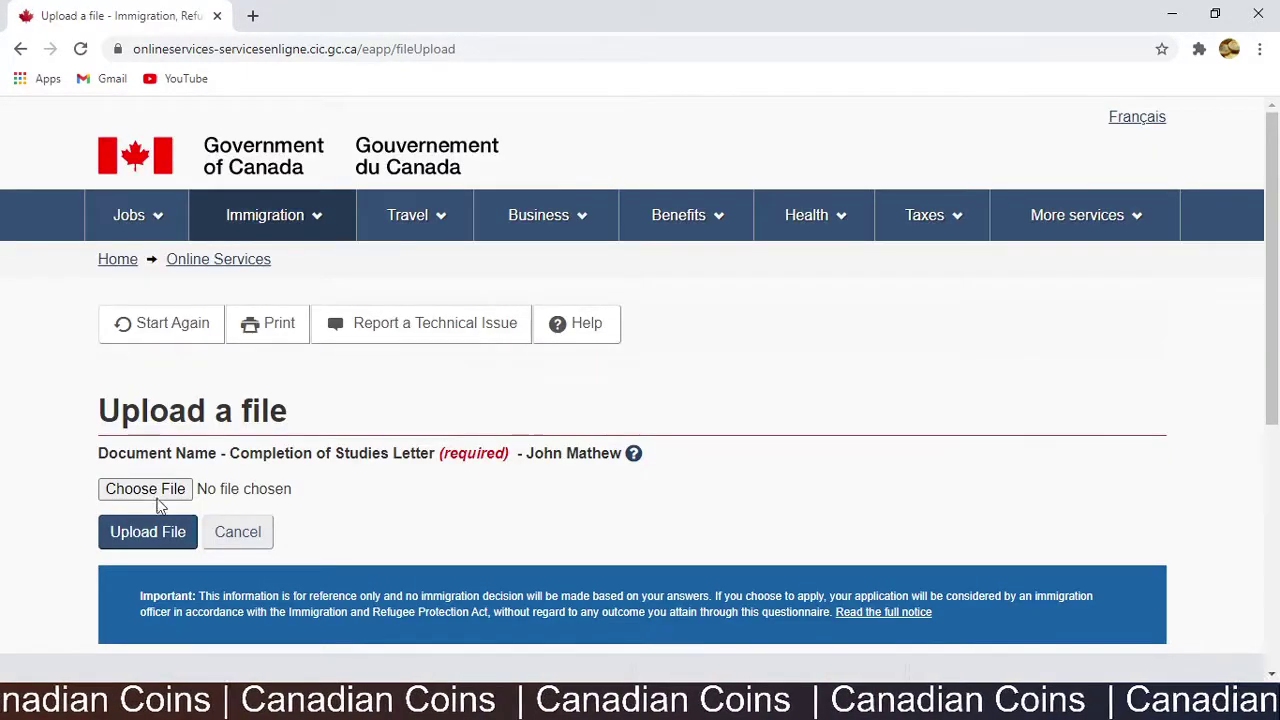
click(156, 496)
click(228, 186)
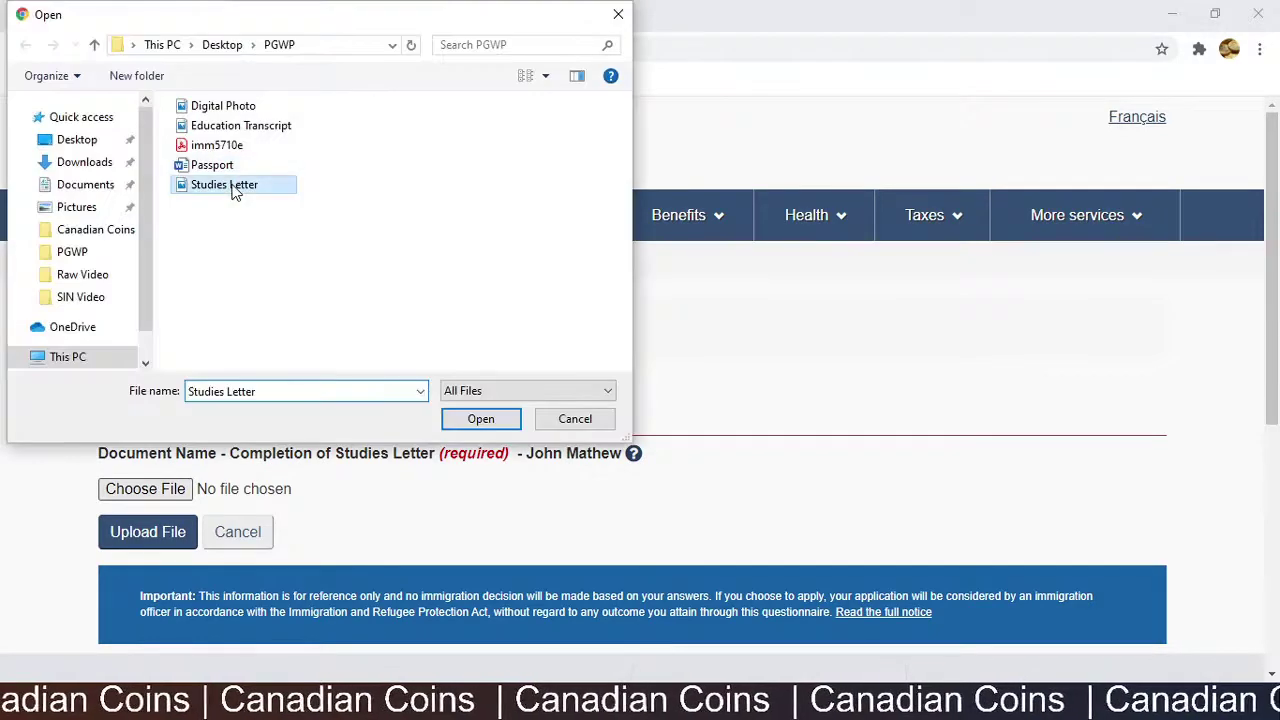
click(480, 419)
click(150, 536)
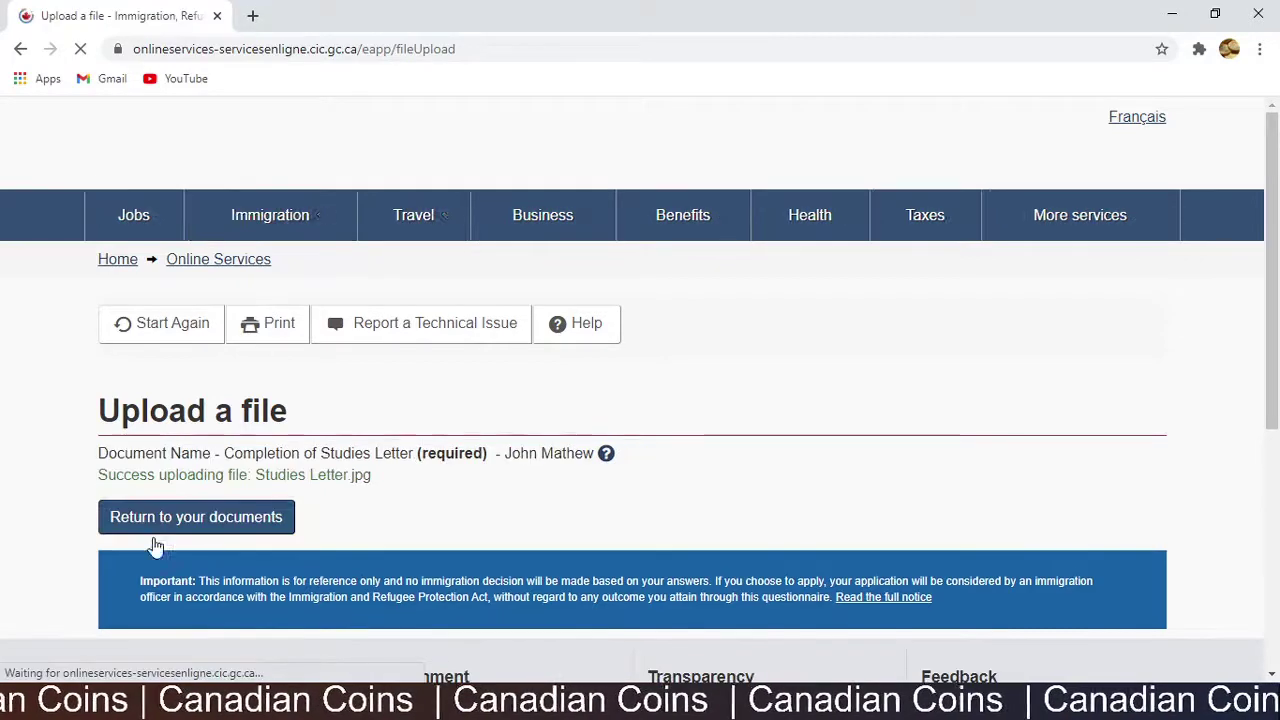
click(195, 518)
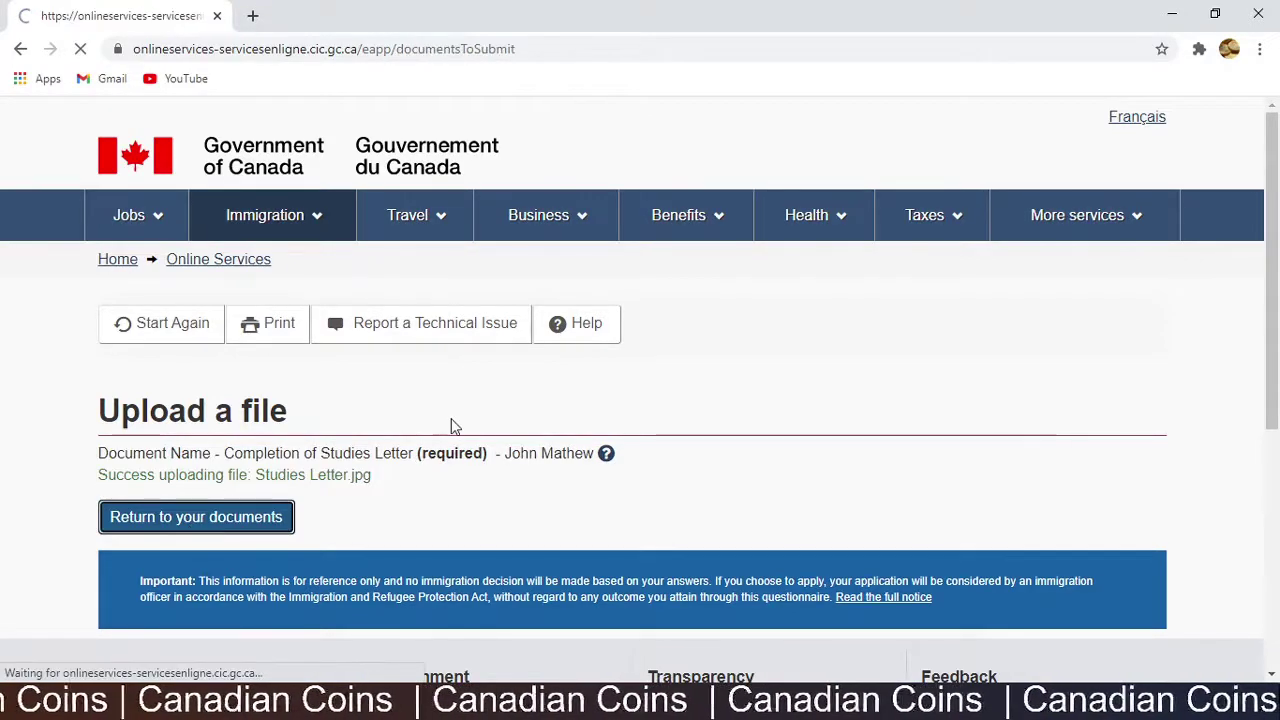
scroll(420, 463, down, 8)
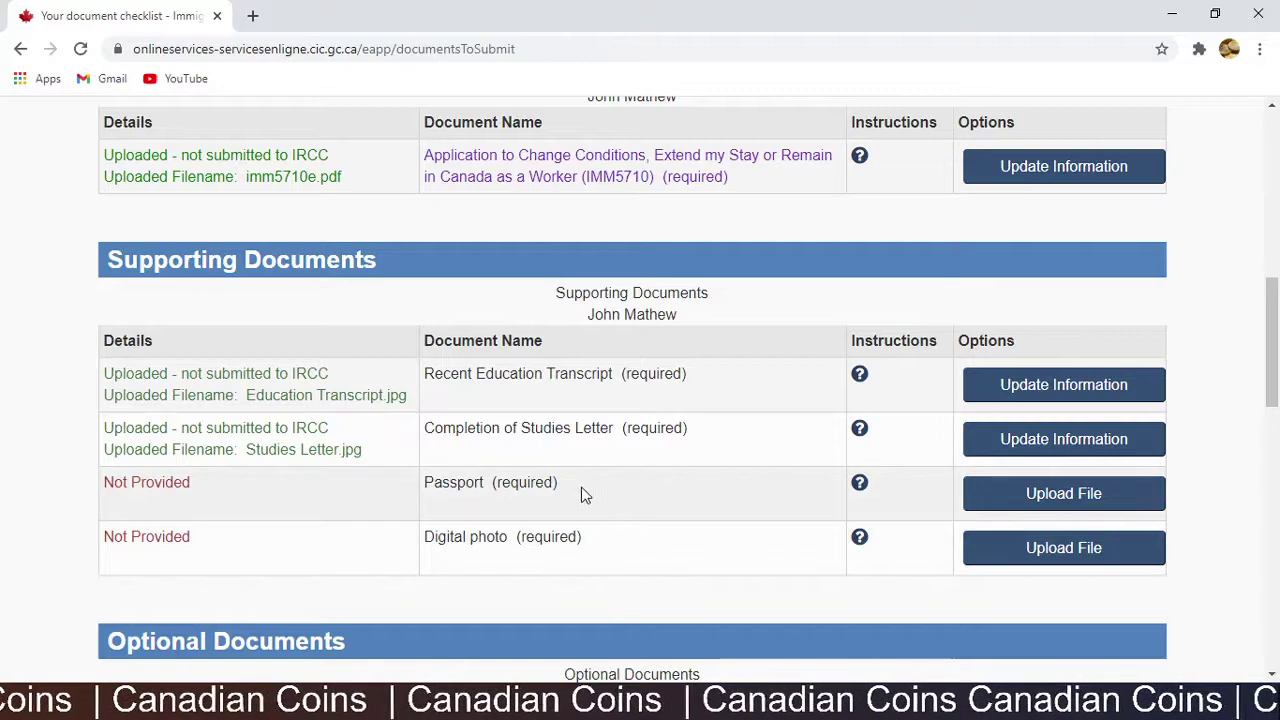
- Upload Passport.pdf in the Passport row and return to the document checklist
click(986, 505)
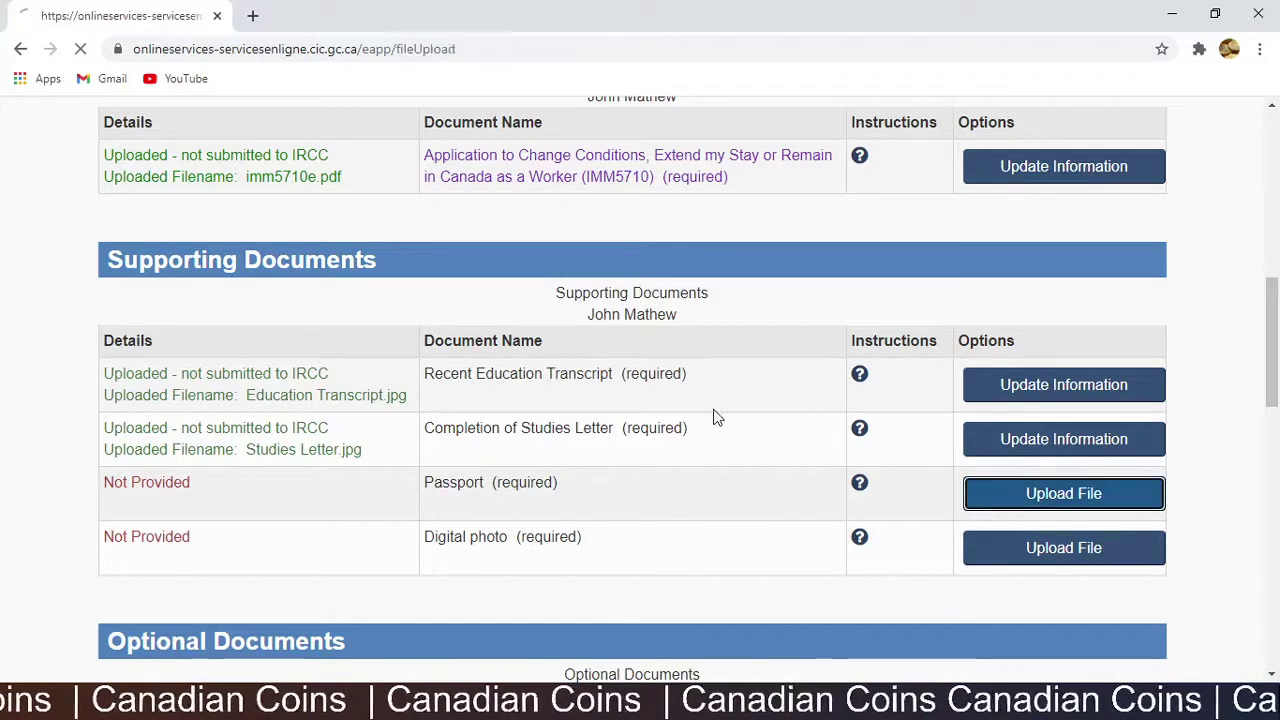
click(107, 494)
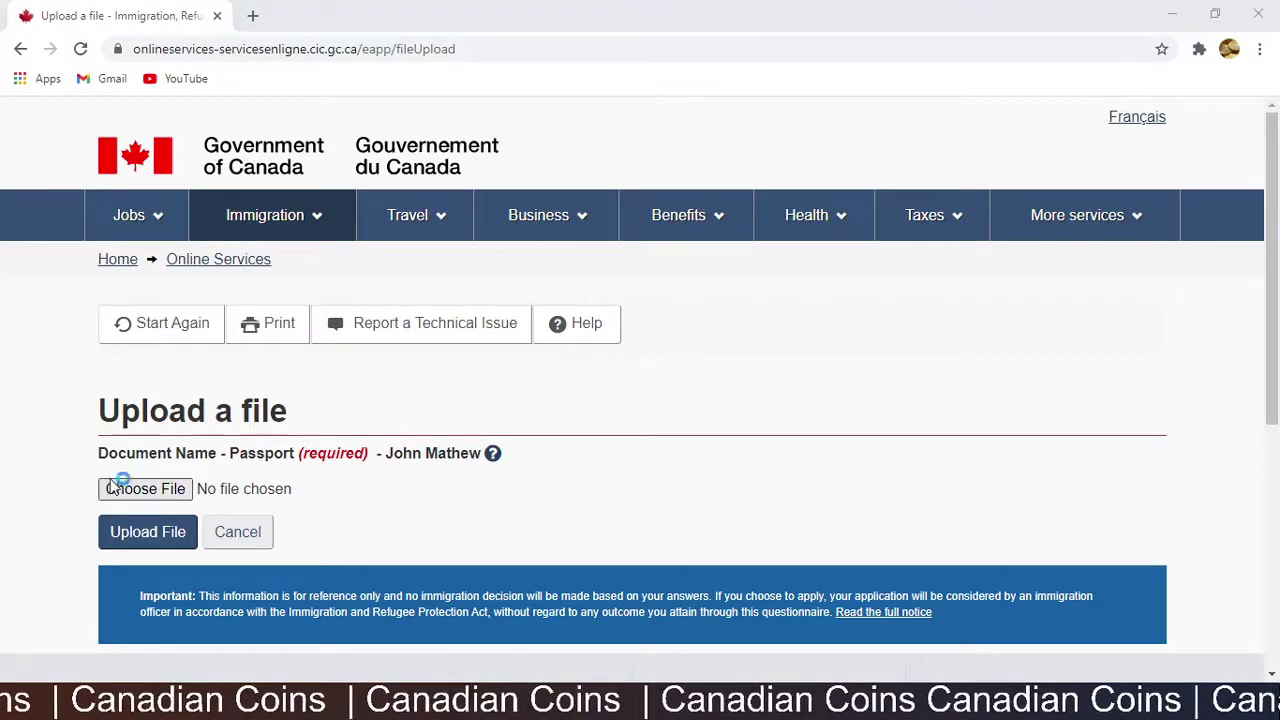
click(225, 165)
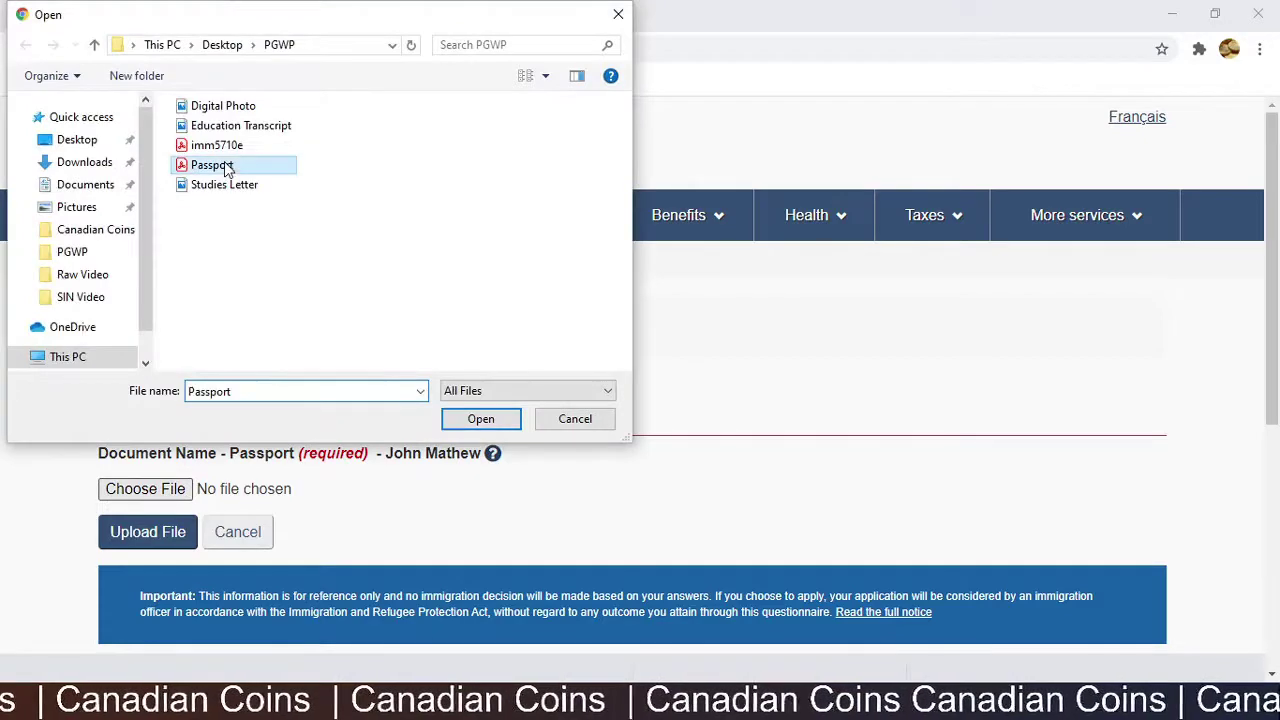
click(480, 418)
click(158, 543)
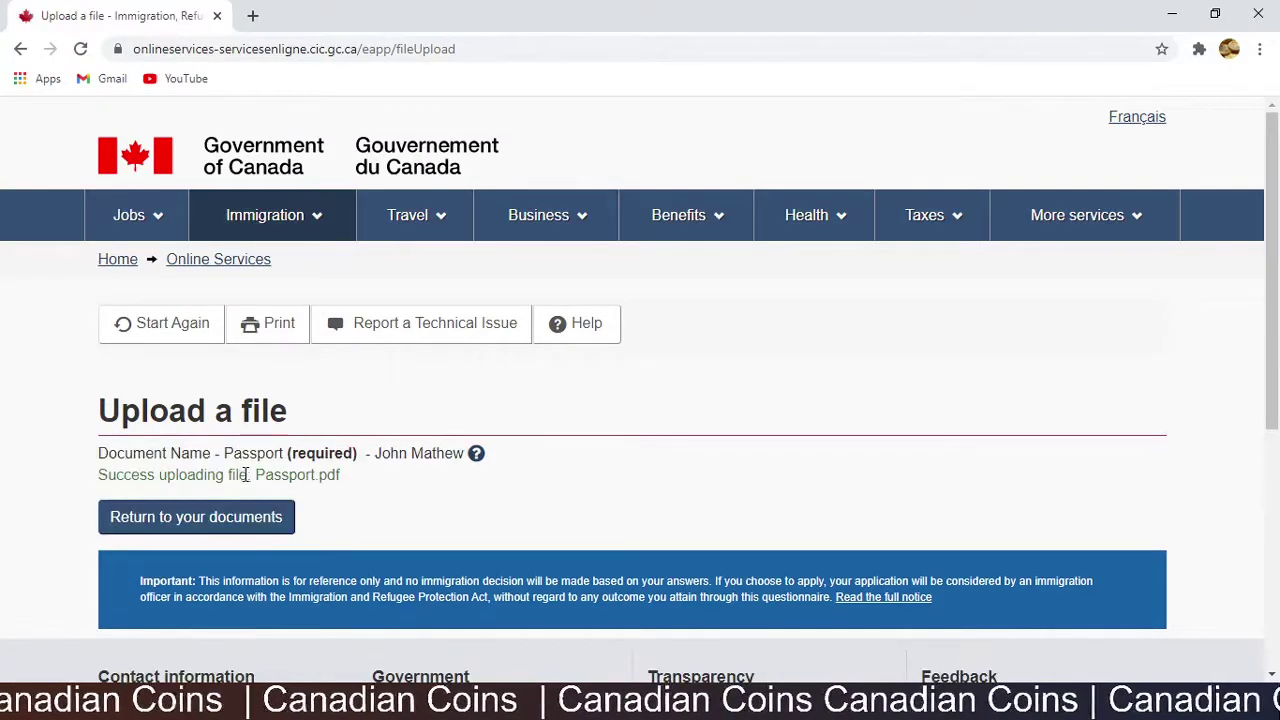
scroll(250, 489, down, 2)
click(249, 331)
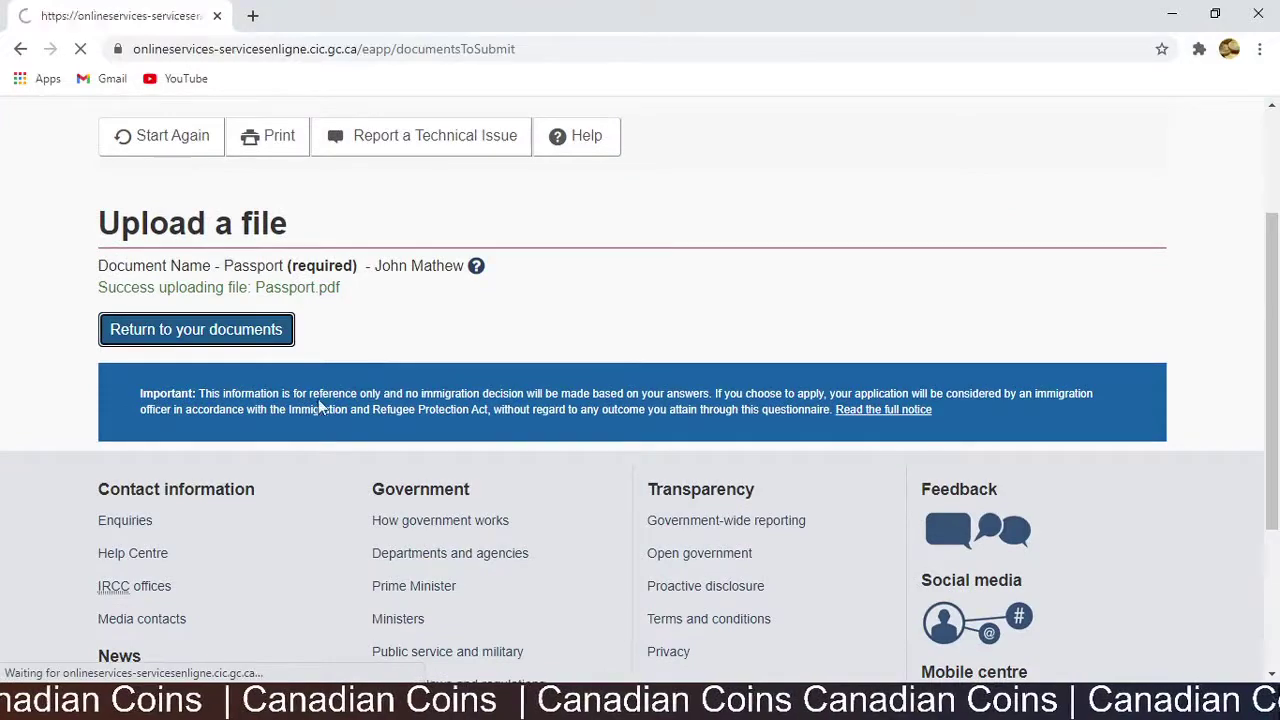
scroll(336, 427, down, 10)
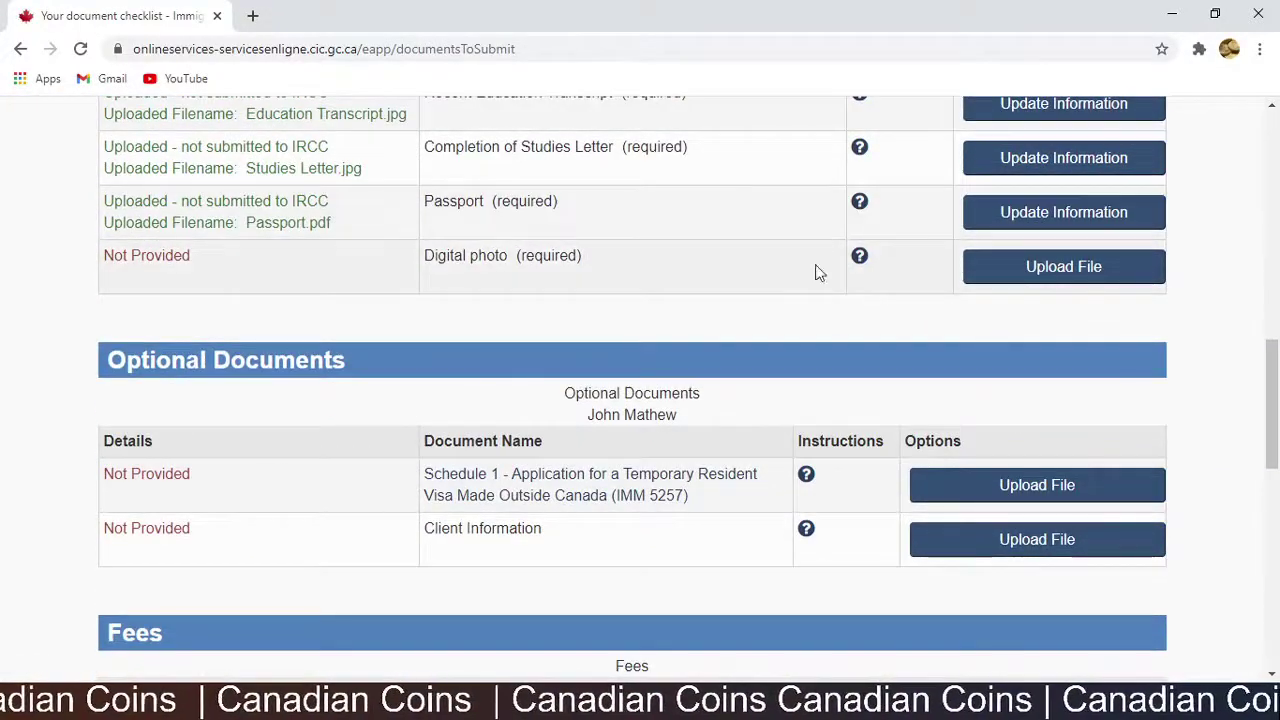
scroll(903, 289, up, 2)
- Upload Digital Photo.jpg as the Digital photo and return to the document checklist
click(1066, 457)
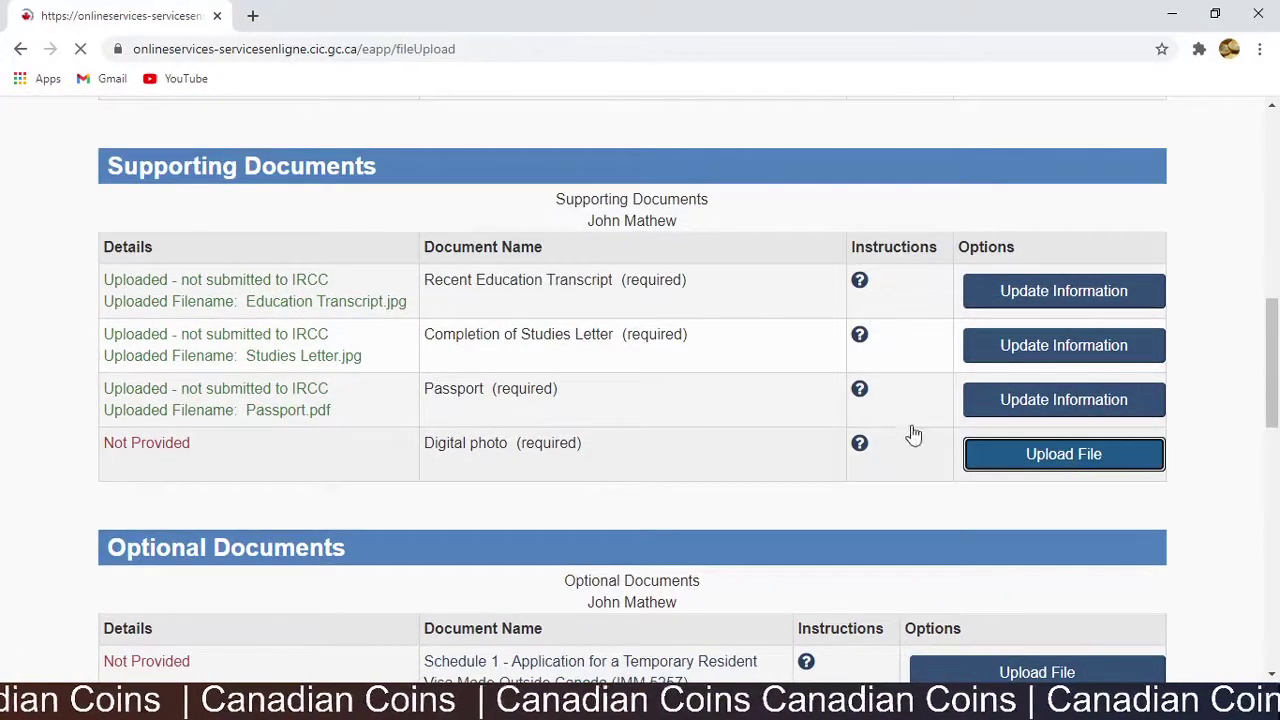
click(164, 489)
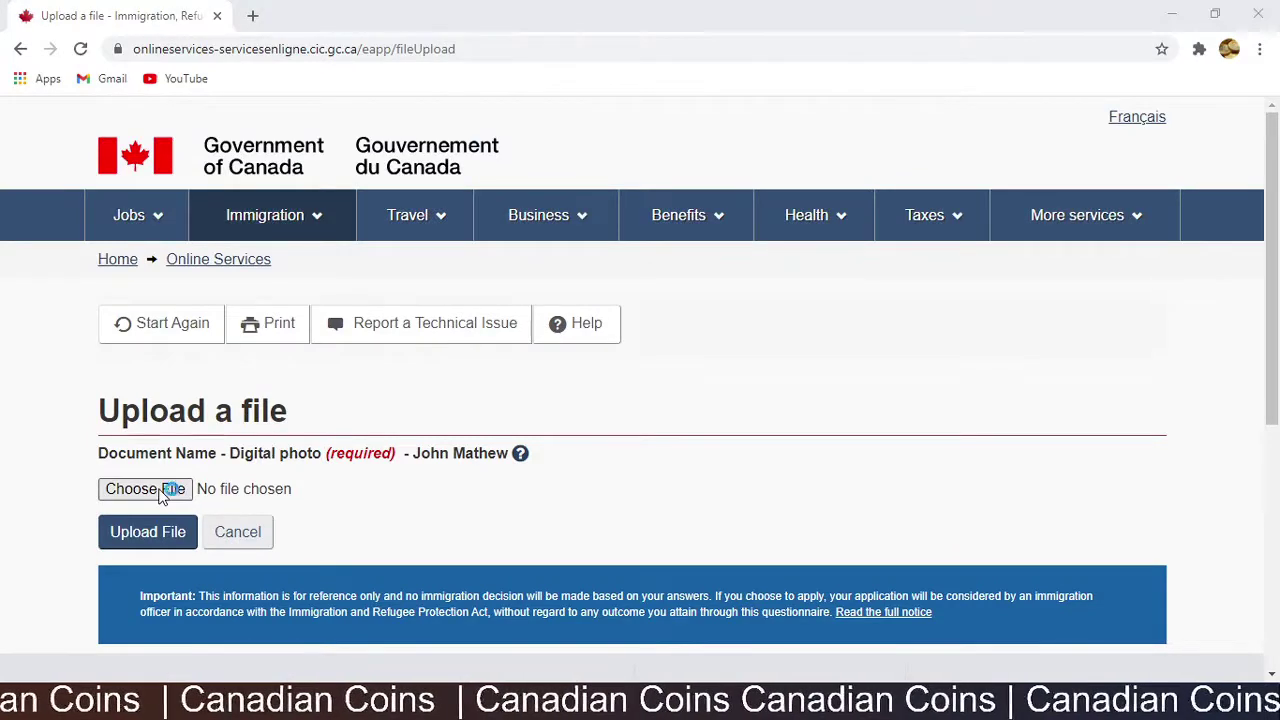
click(240, 106)
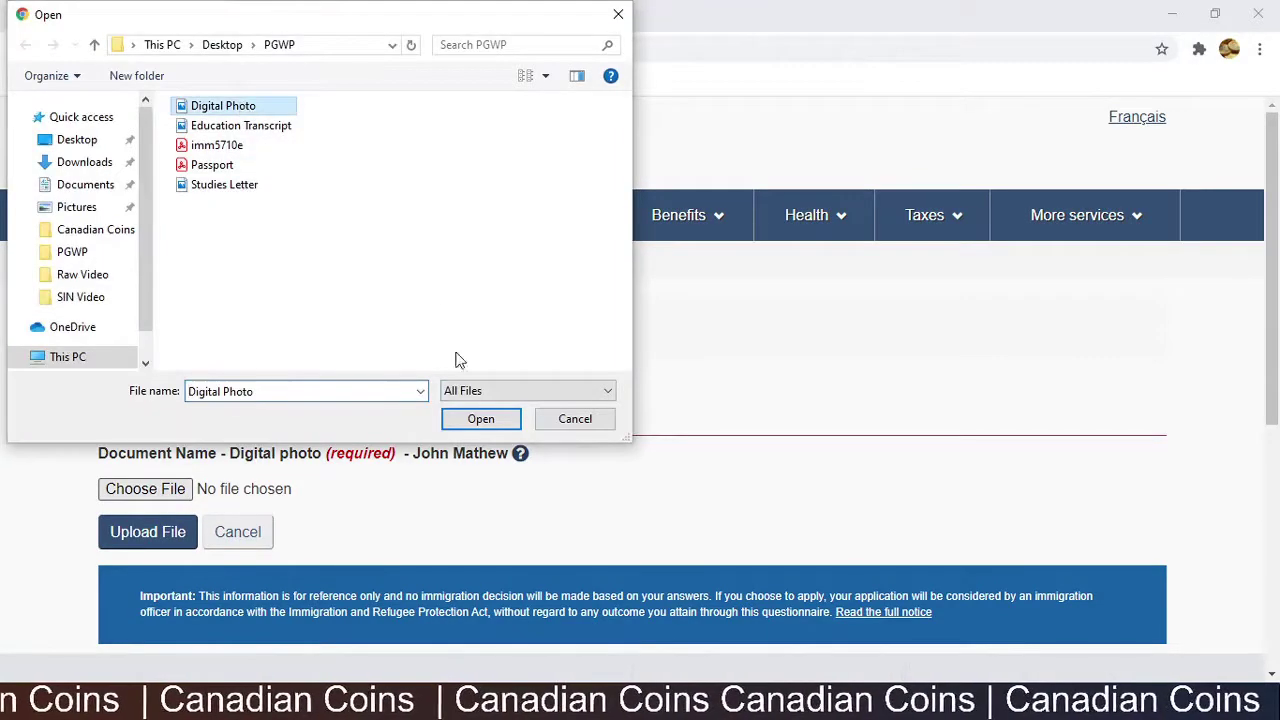
click(481, 419)
click(171, 531)
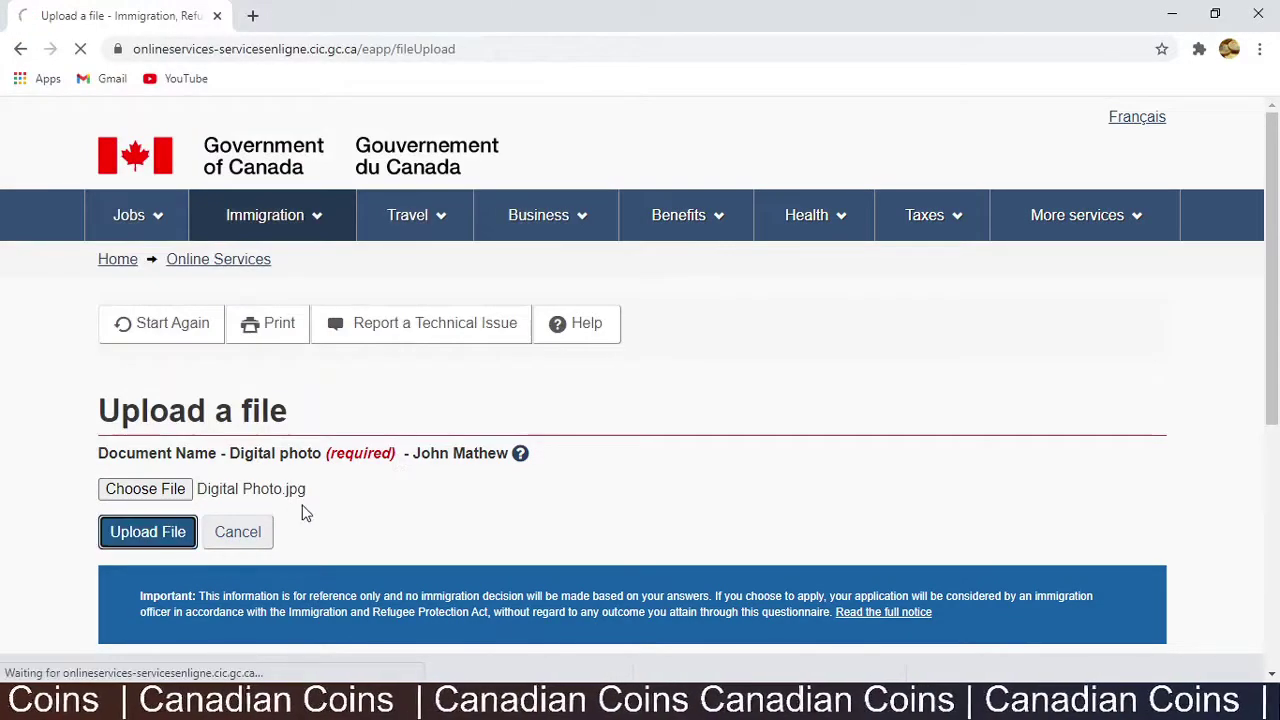
scroll(311, 503, down, 5)
scroll(250, 445, up, 4)
click(240, 455)
- Scroll through the completed checklist to confirm all documents and the $255 fee total
scroll(313, 465, down, 10)
scroll(386, 363, up, 1)
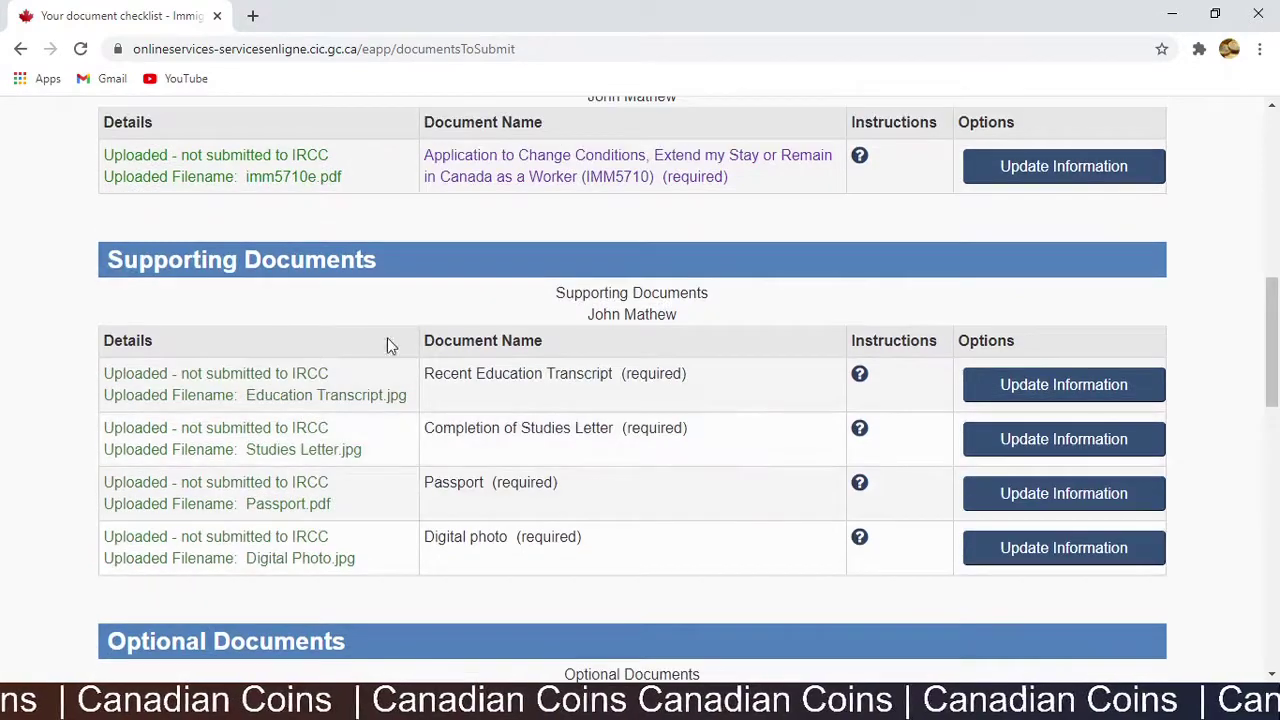
scroll(354, 426, up, 2)
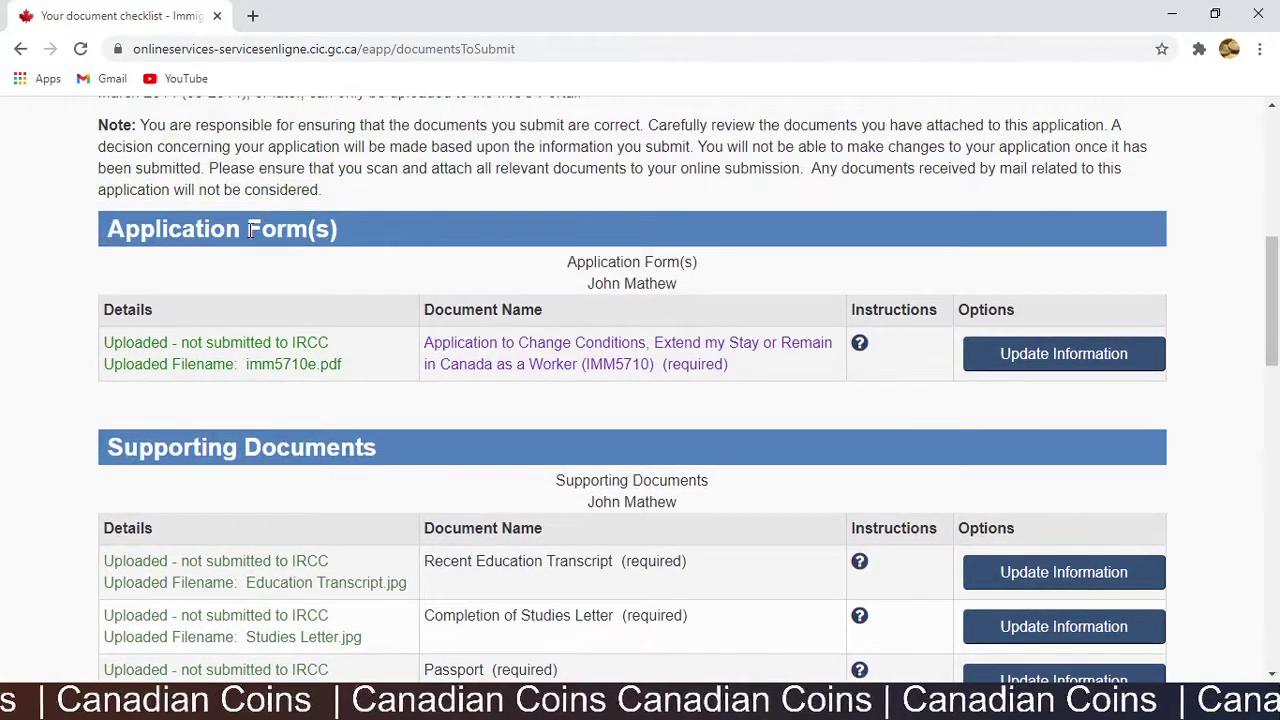
scroll(257, 246, down, 3)
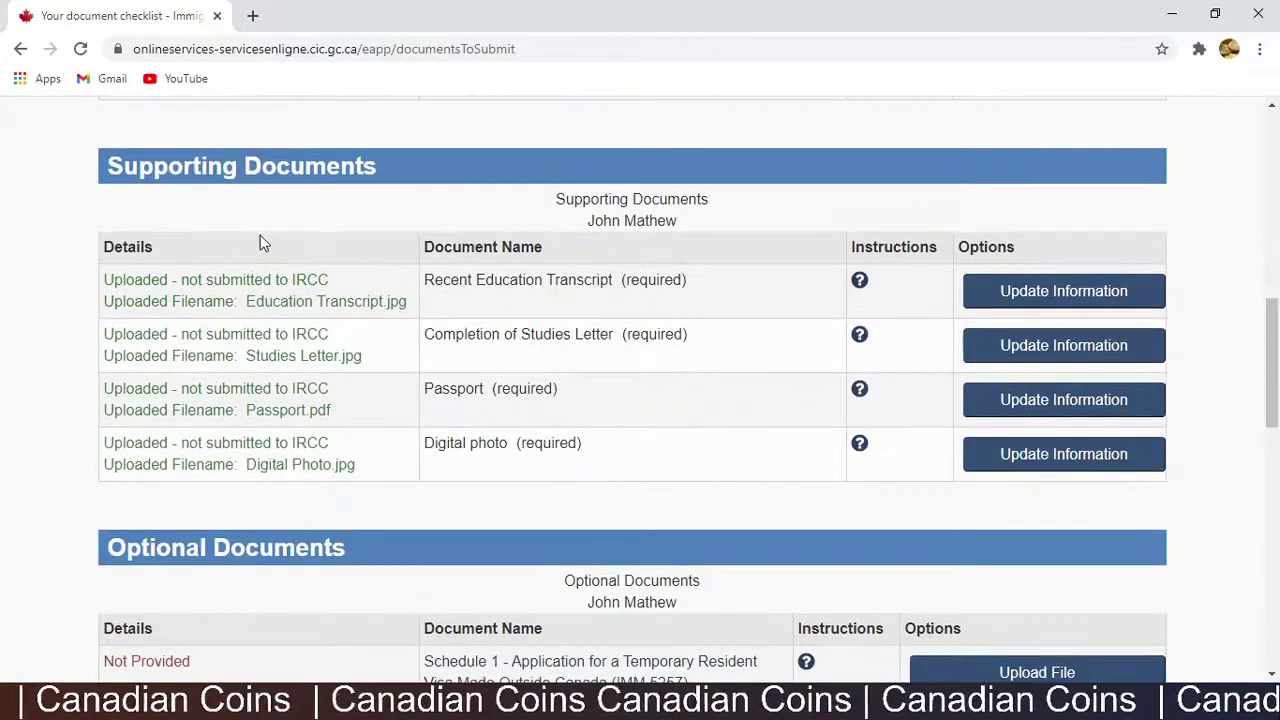
scroll(409, 323, down, 5)
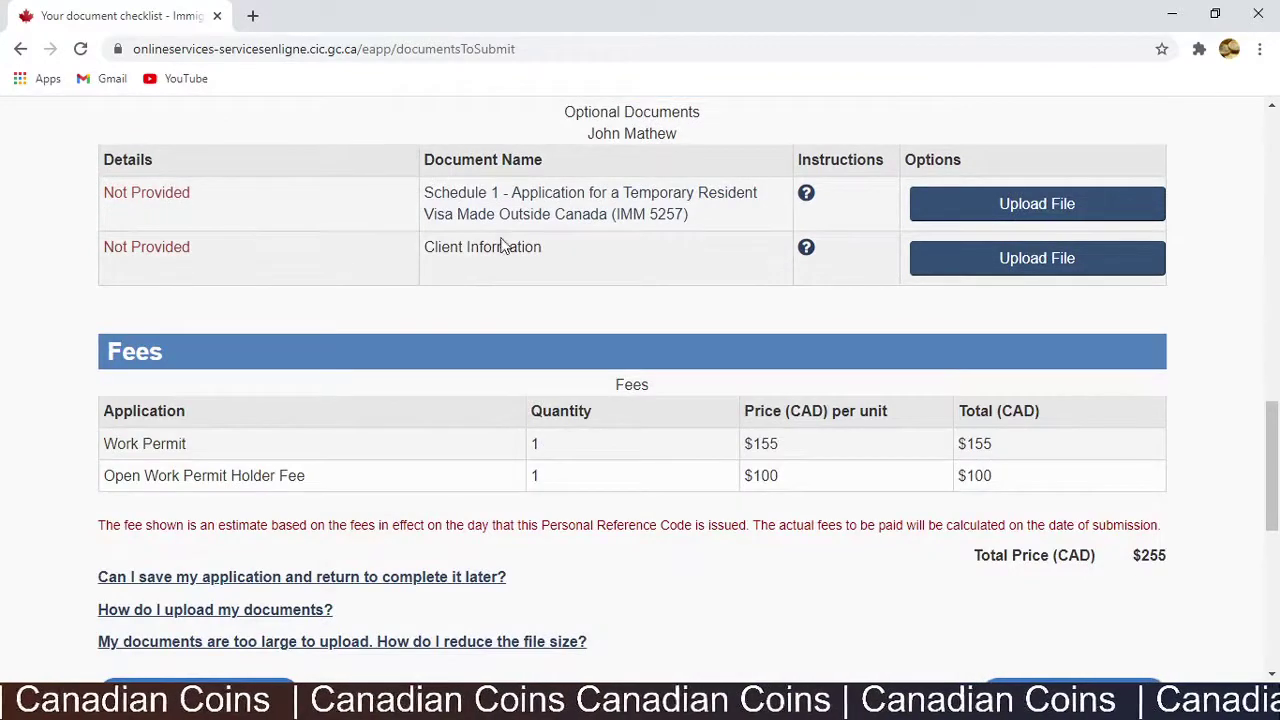
scroll(440, 320, up, 1)
scroll(449, 343, up, 1)
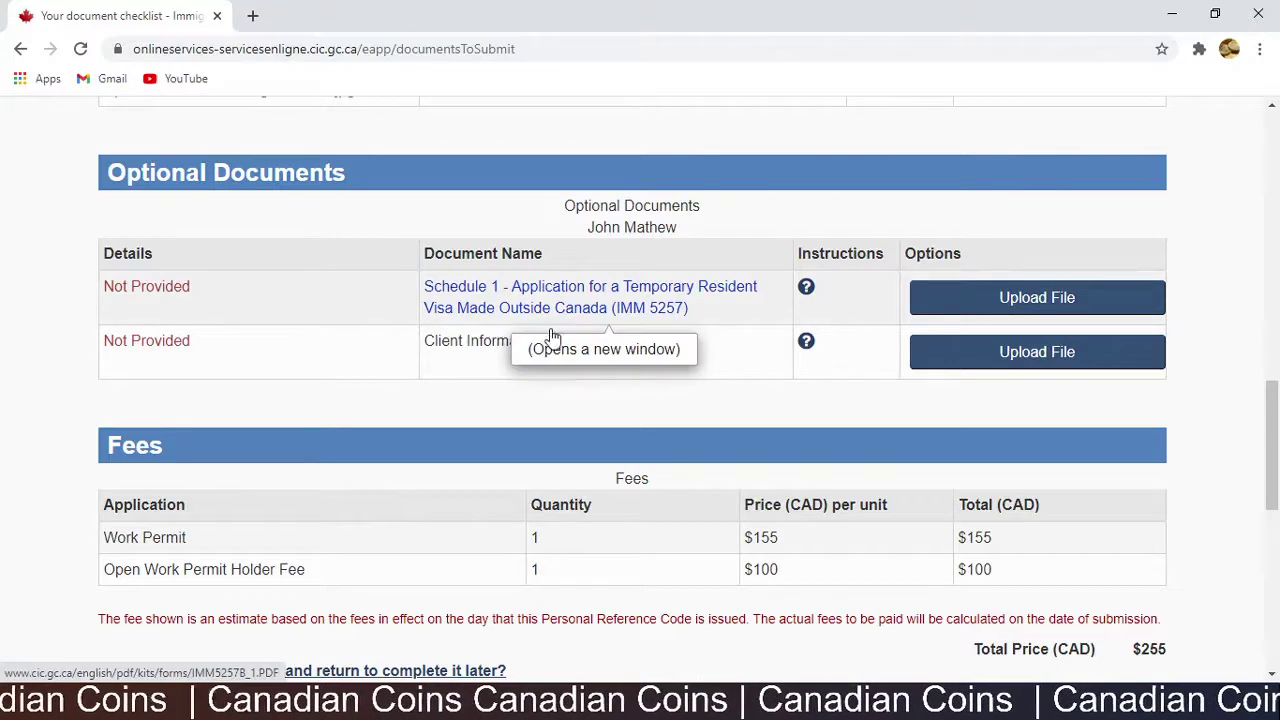
scroll(960, 538, up, 1)
scroll(917, 543, down, 5)
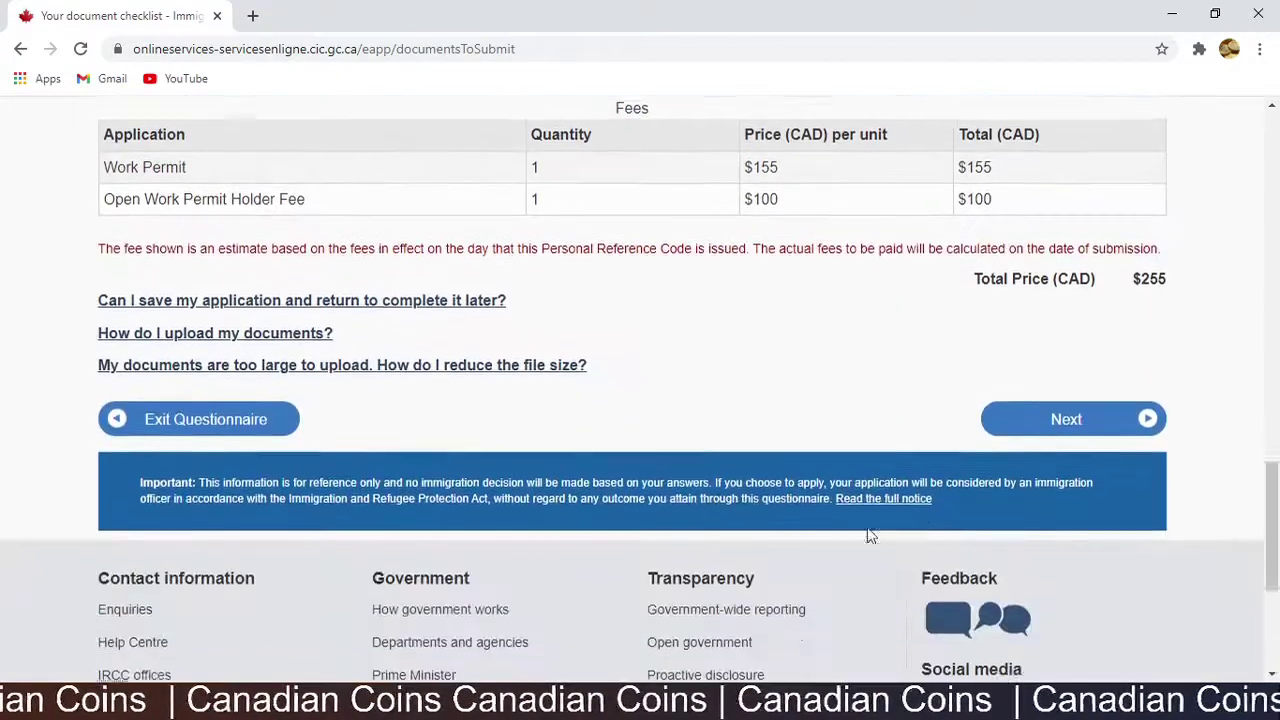
- Continue past the document checklist and agree to the declaration
click(1148, 418)
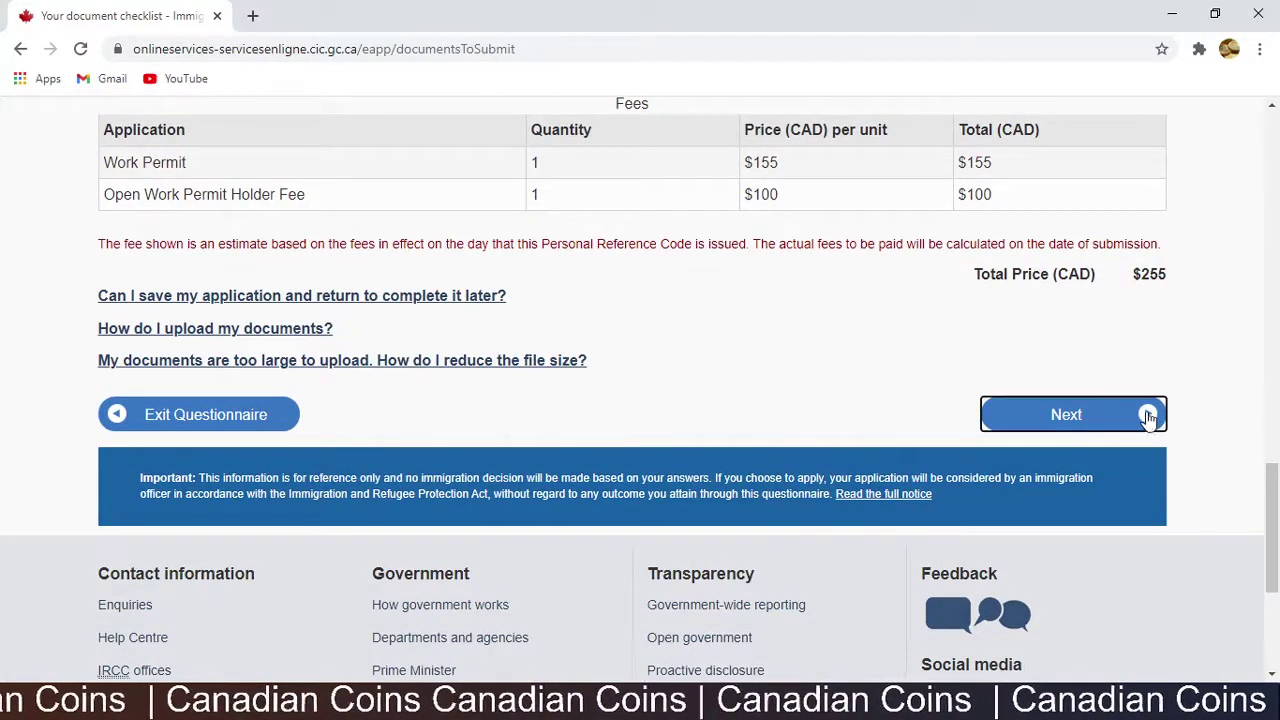
scroll(712, 437, down, 4)
scroll(345, 380, down, 2)
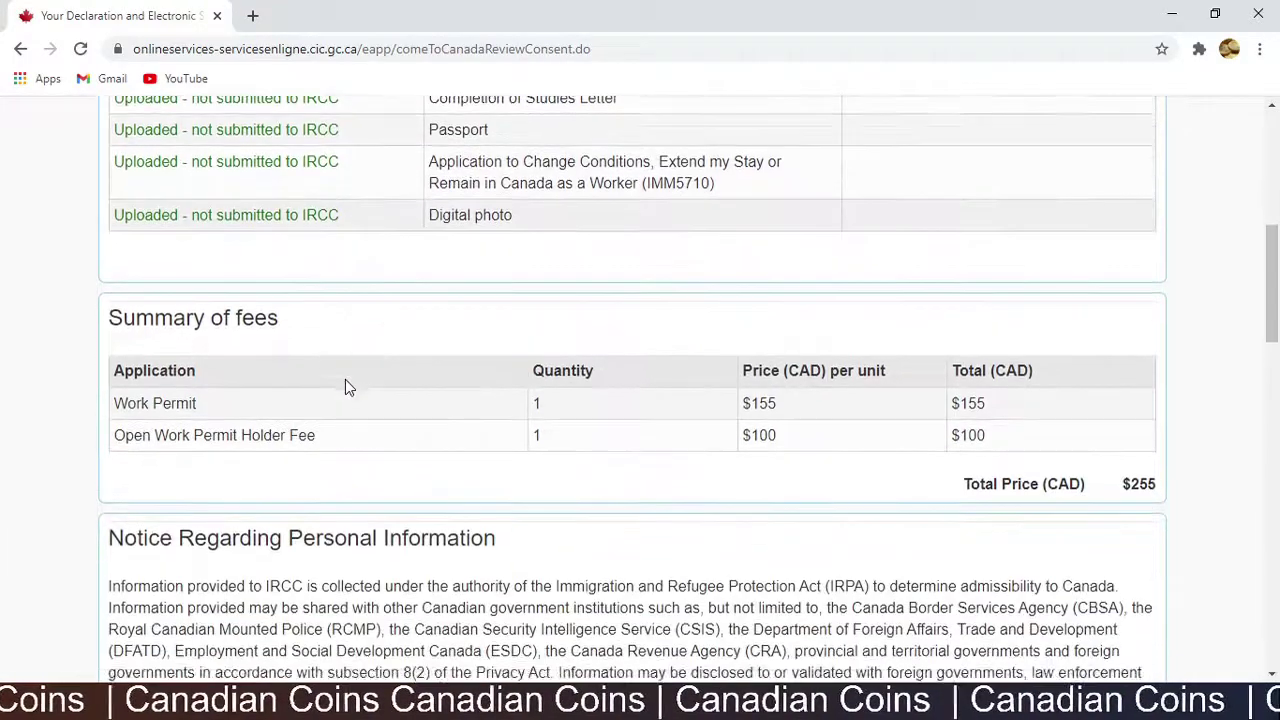
scroll(338, 385, up, 4)
scroll(335, 385, down, 12)
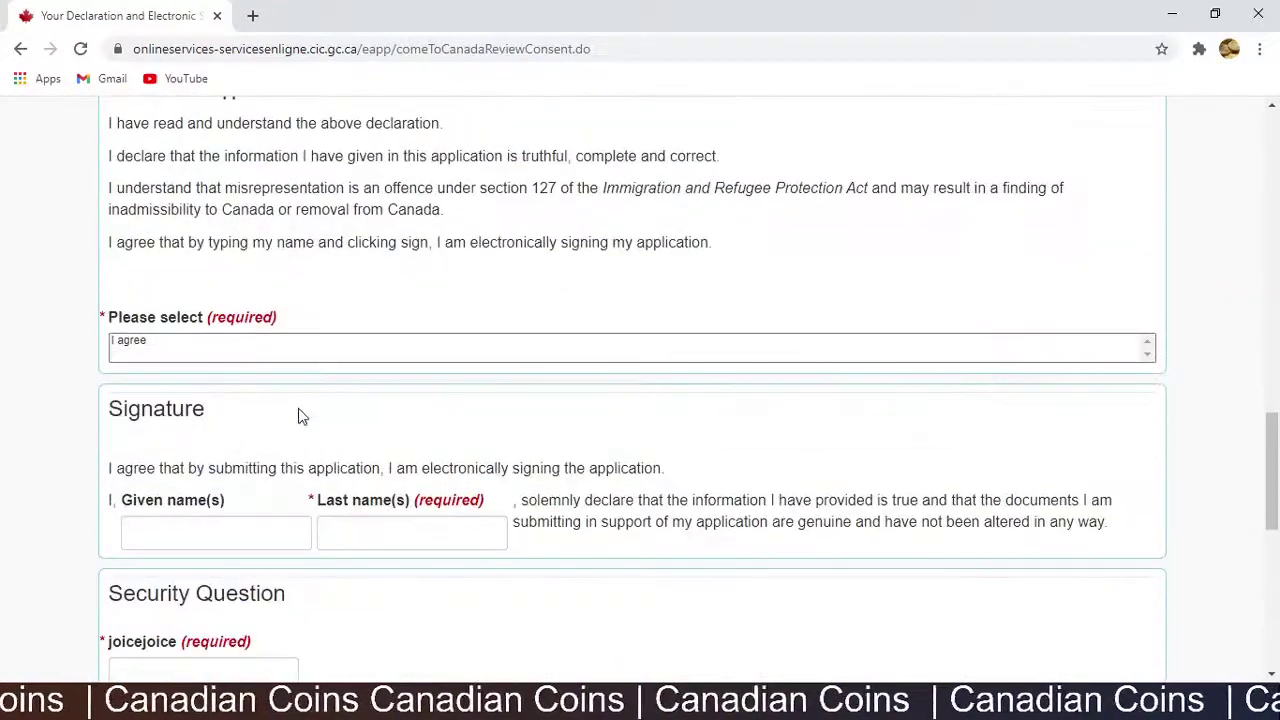
click(201, 354)
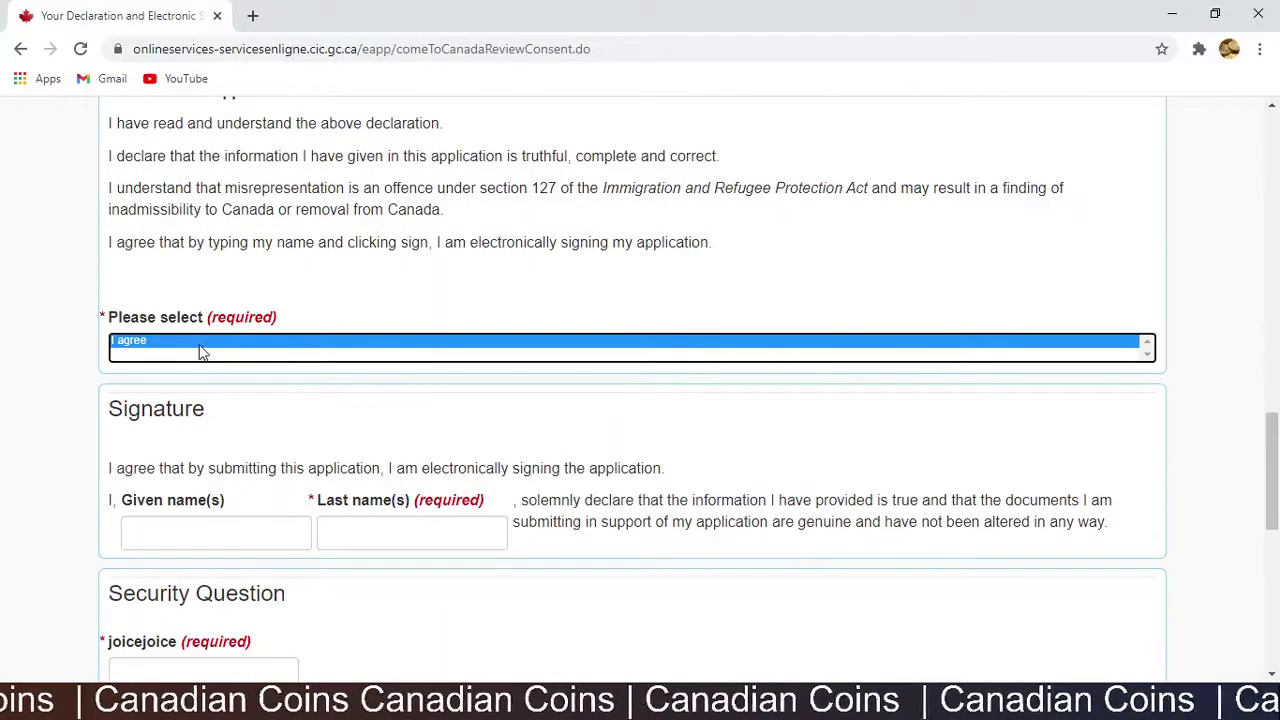
- E-sign by entering the applicant's given and last names, correcting typos, and submitting
click(156, 538)
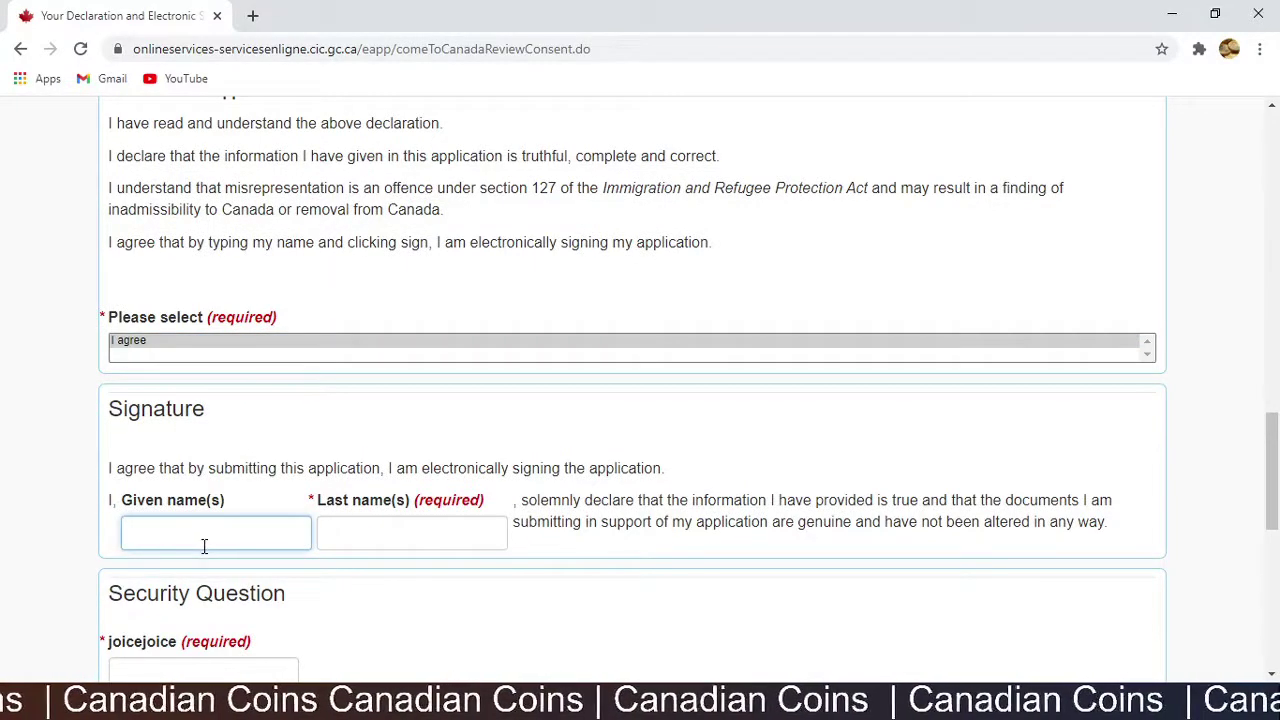
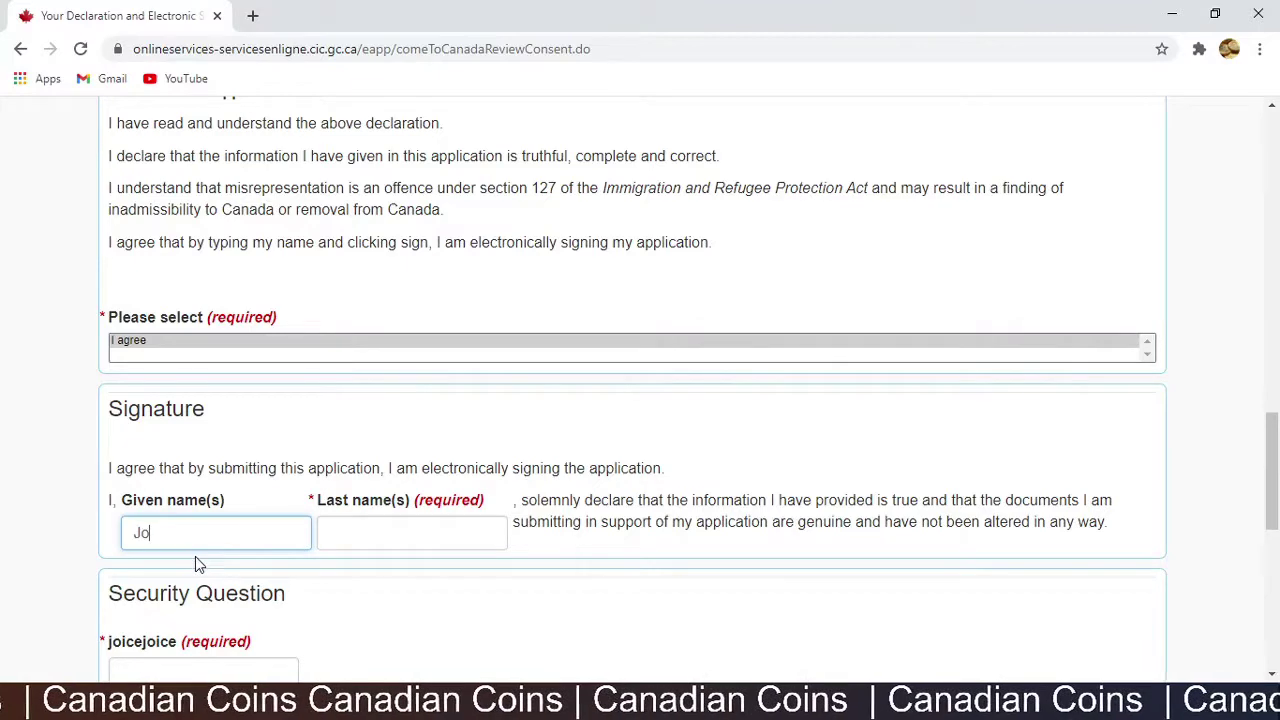
click(331, 532)
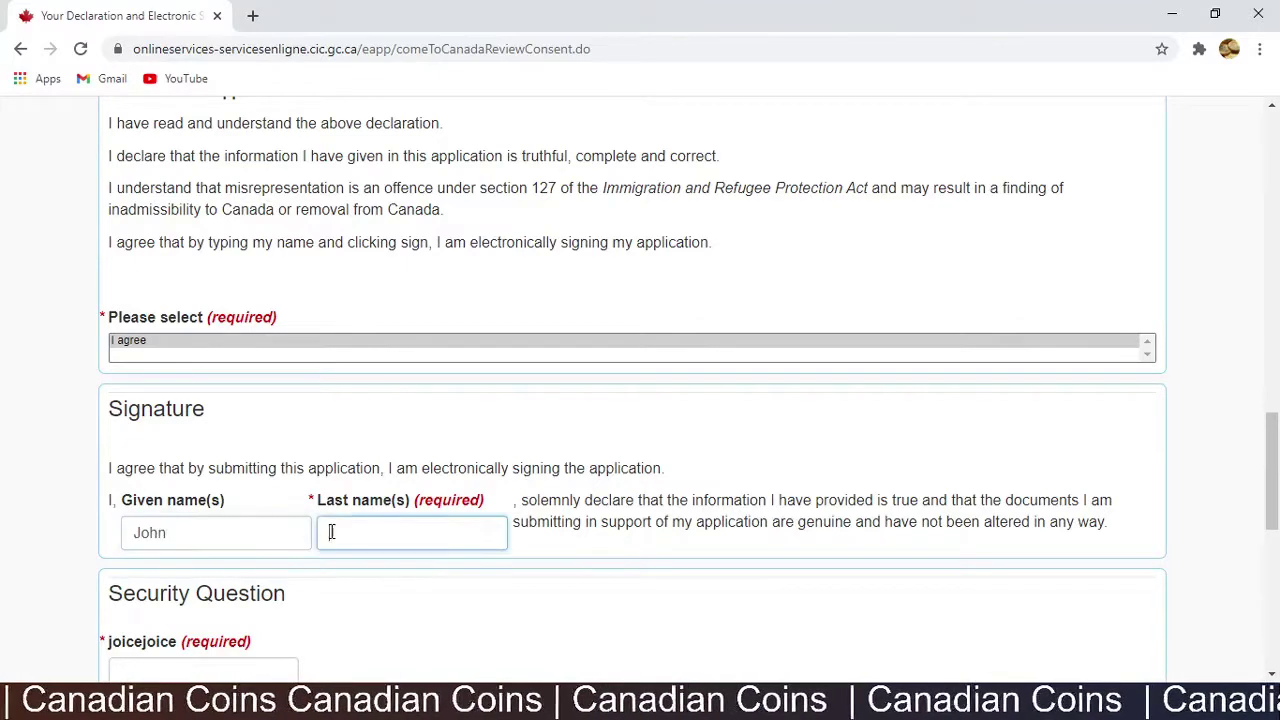
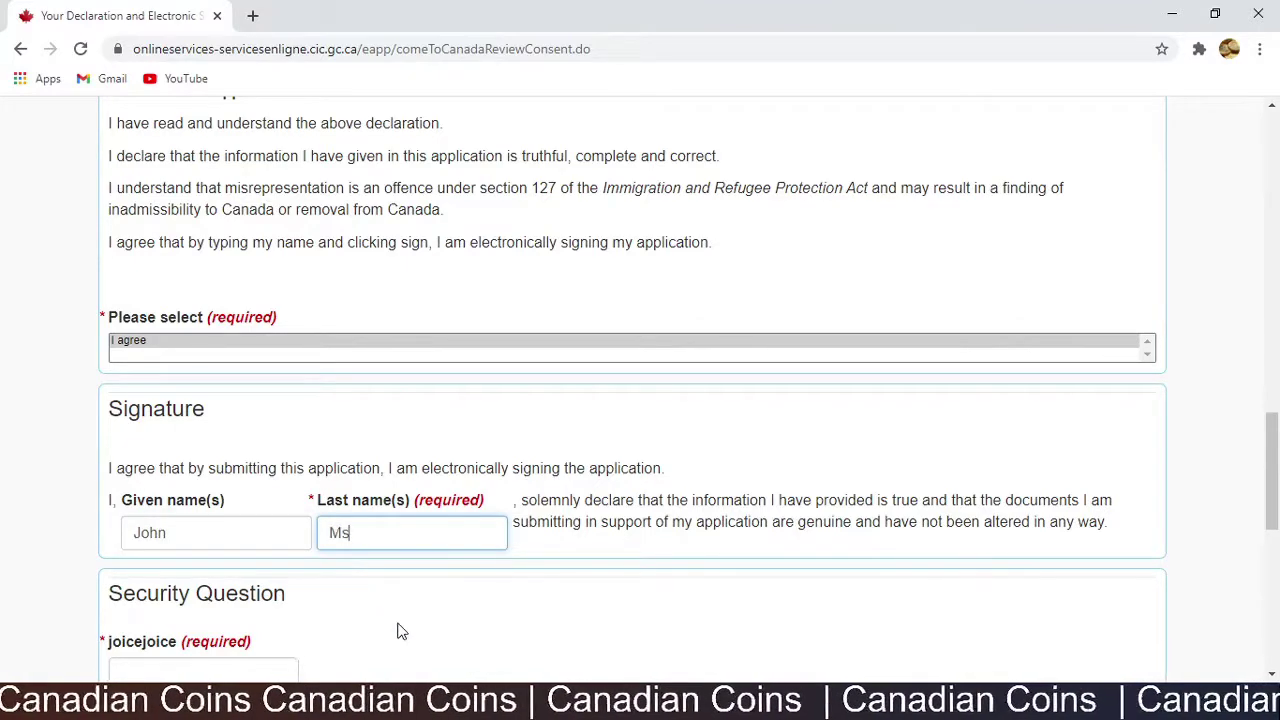
key(BackSpace)
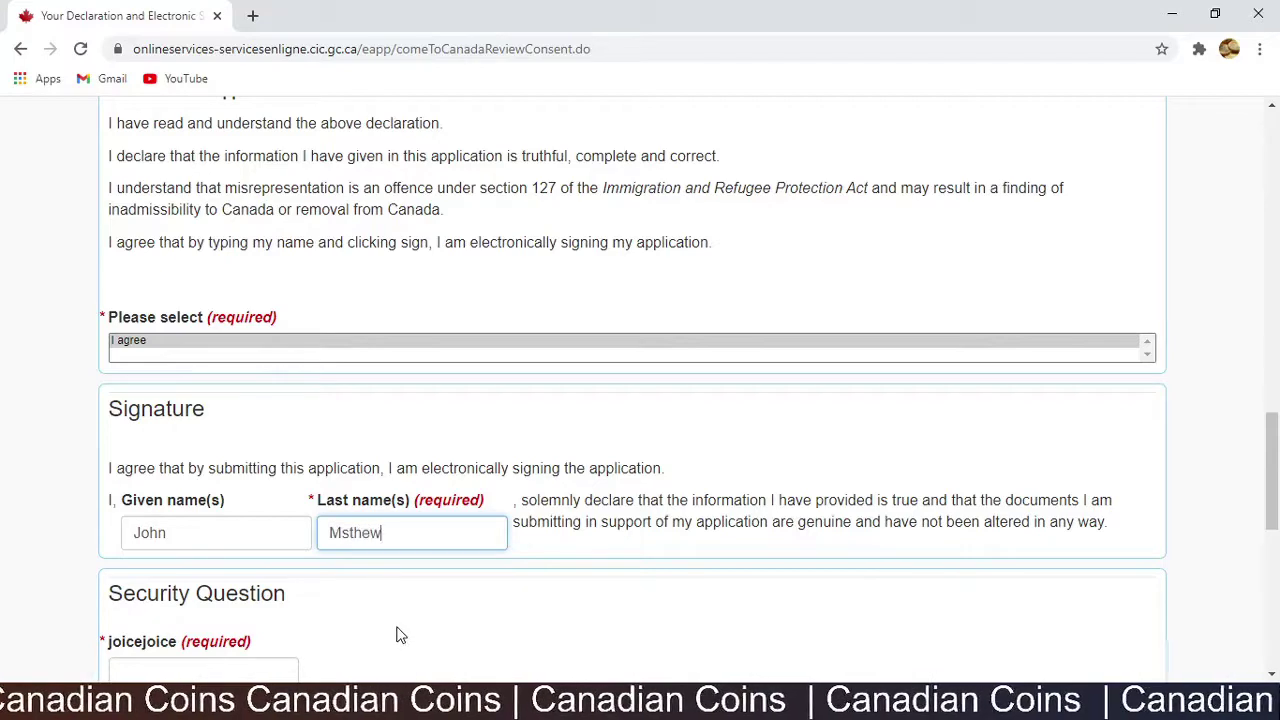
click(348, 533)
key(BackSpace)
text(s)
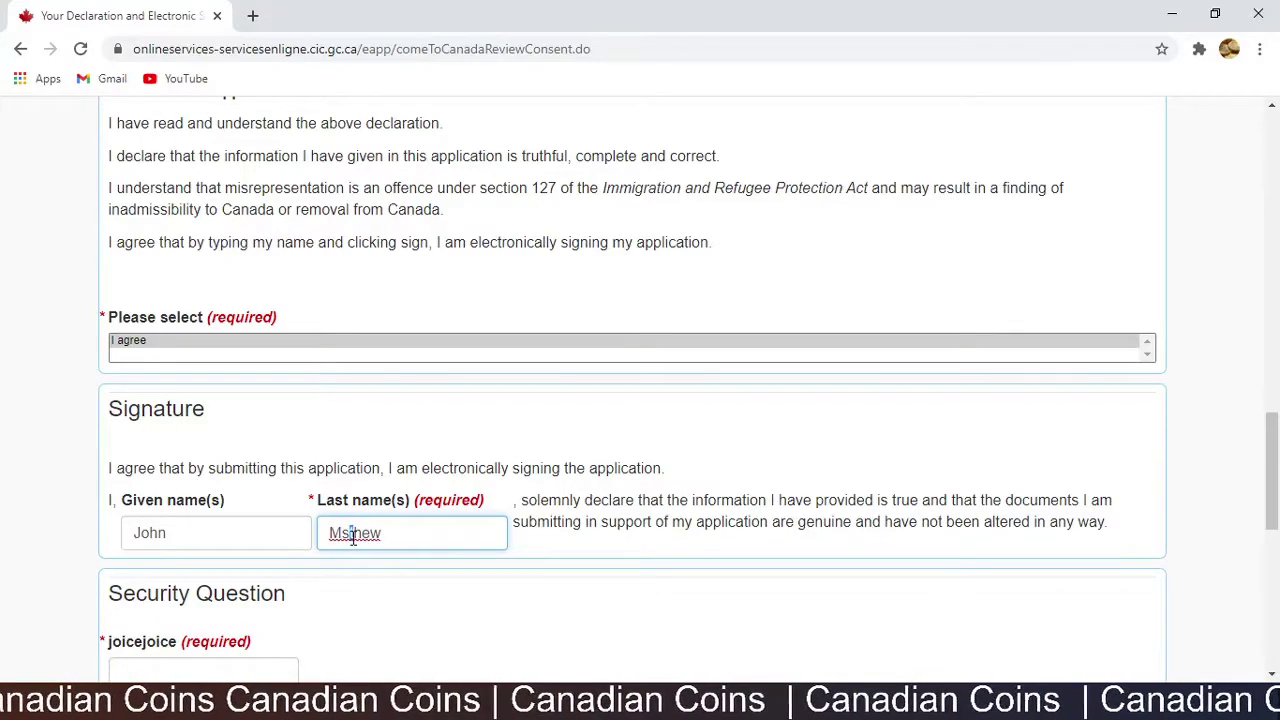
key(BackSpace)
text(a)
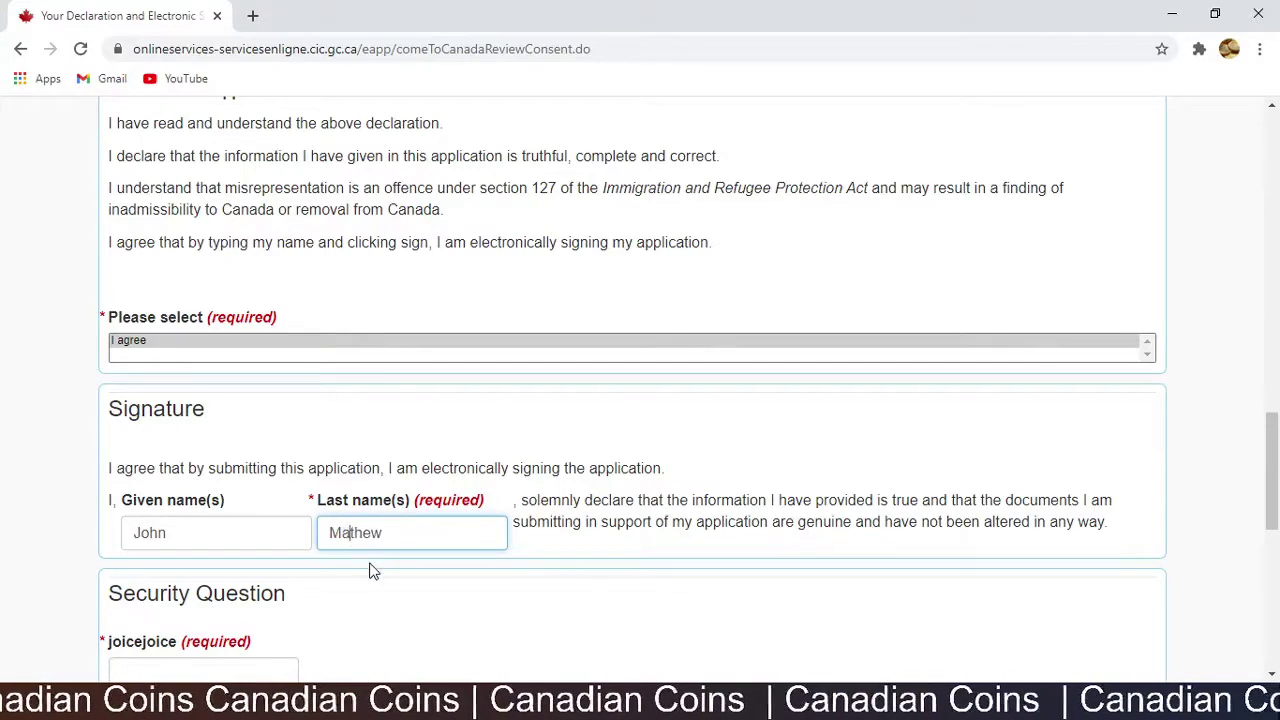
scroll(368, 572, down, 2)
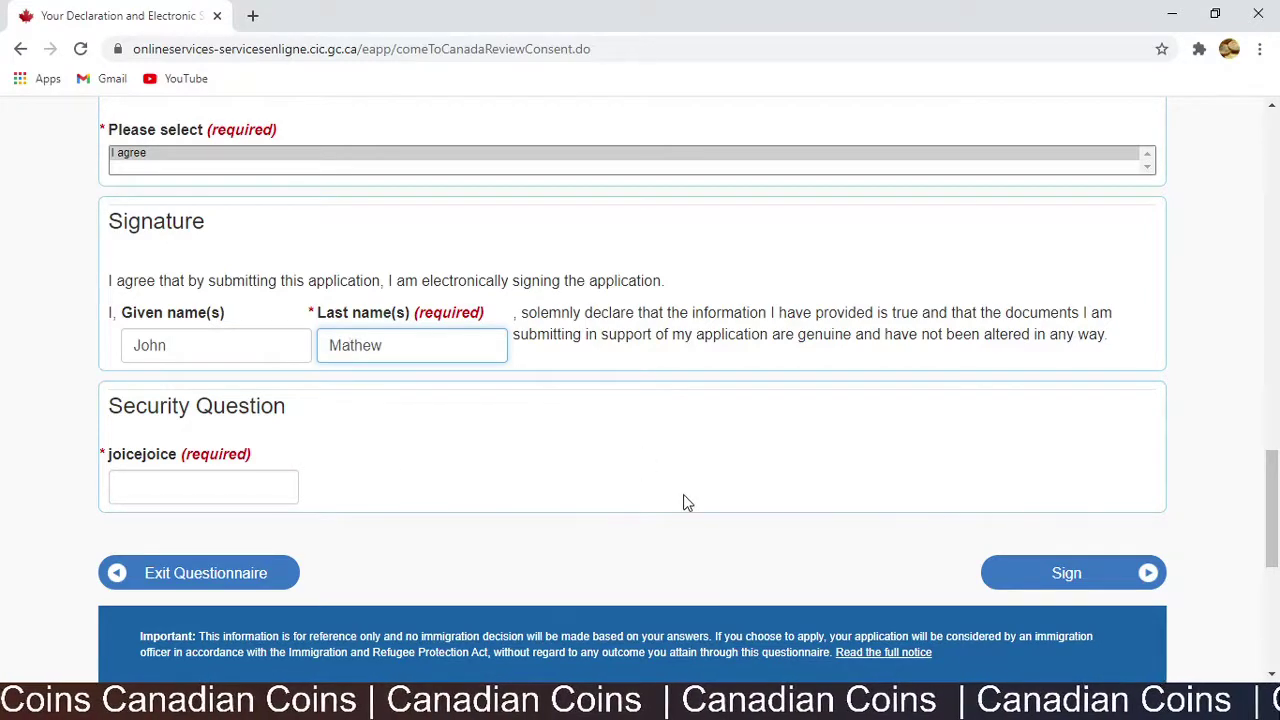
key(Return)
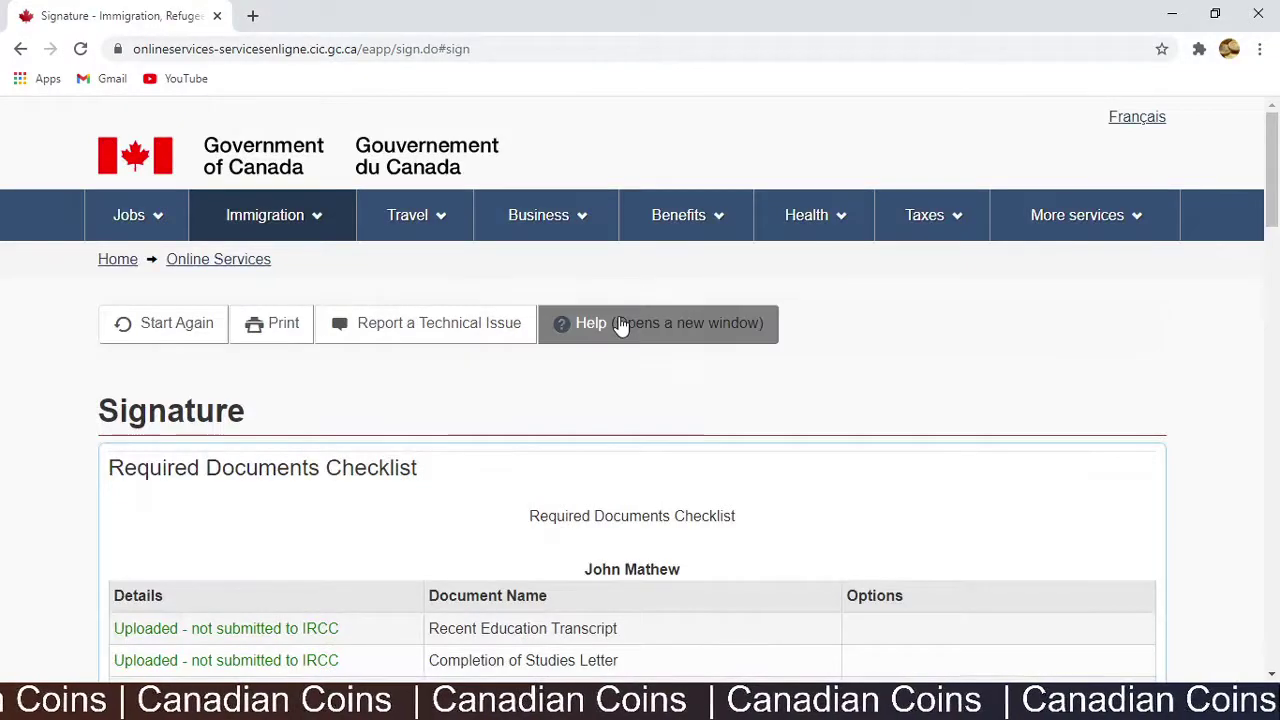
- Transmit the signed application to see fees: Work Permit $155 plus $100, totalling $255 CAD
scroll(618, 326, down, 2)
scroll(603, 330, down, 3)
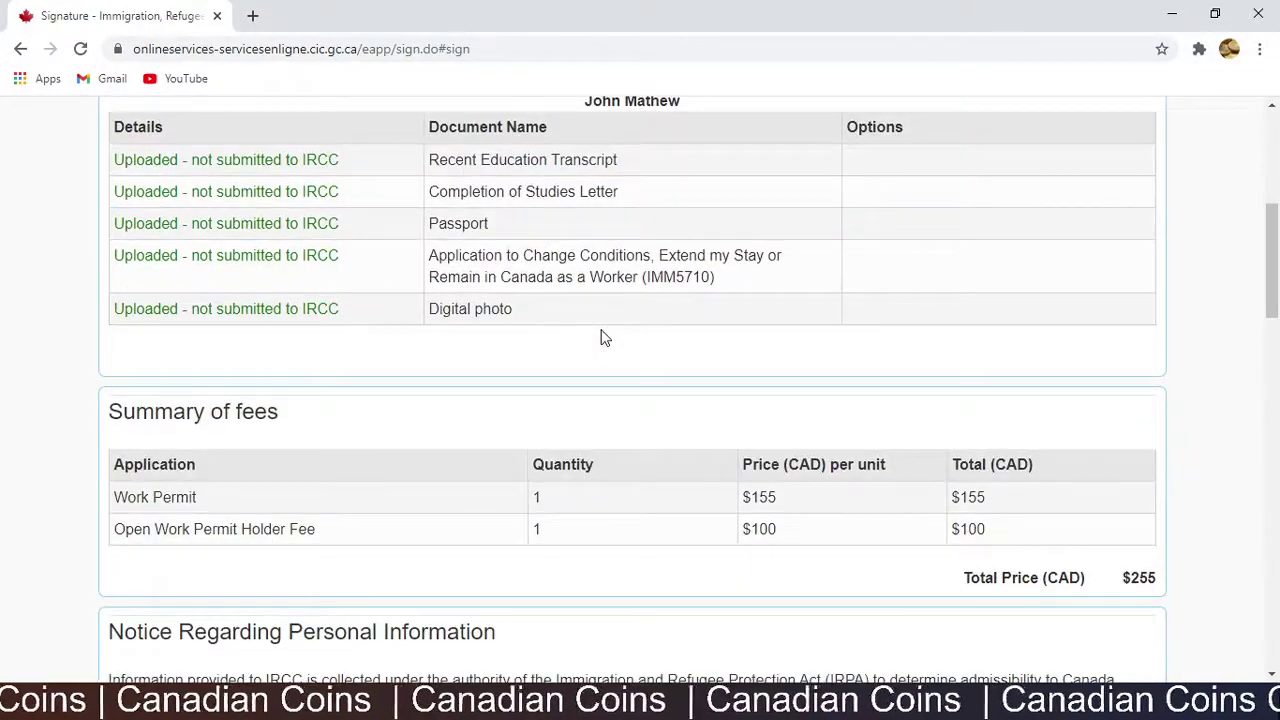
scroll(604, 337, down, 12)
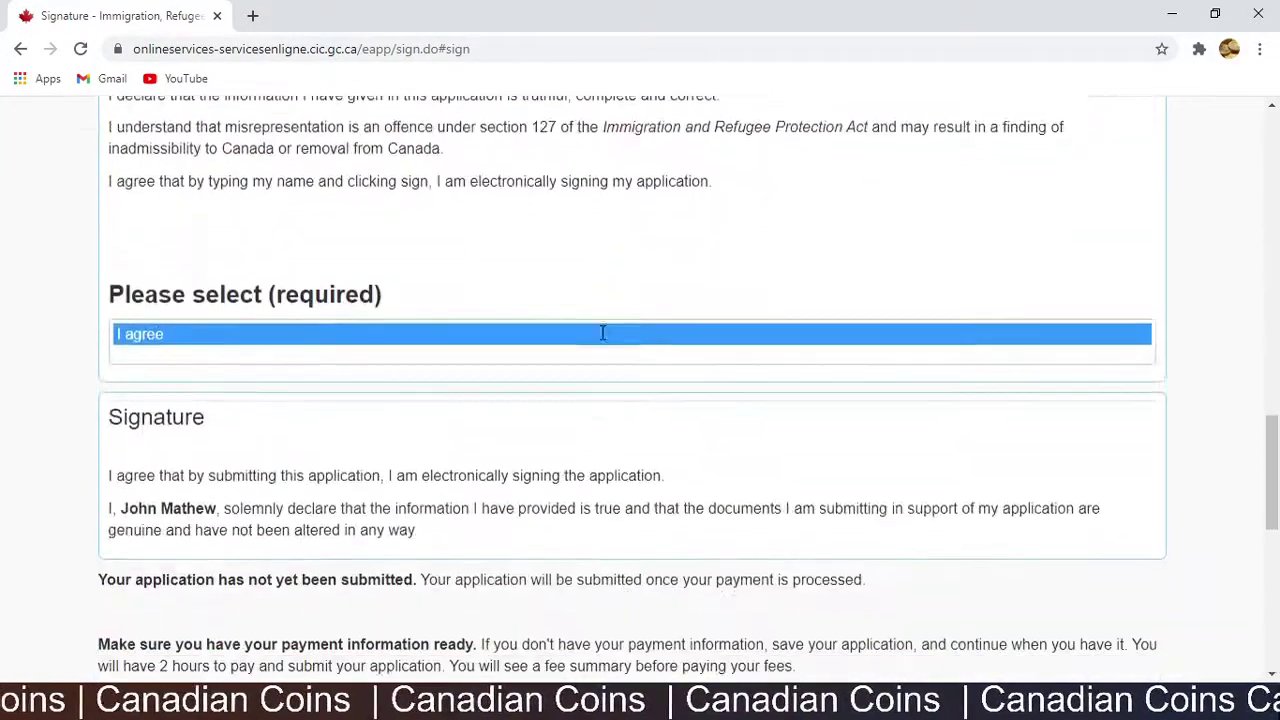
scroll(575, 333, down, 5)
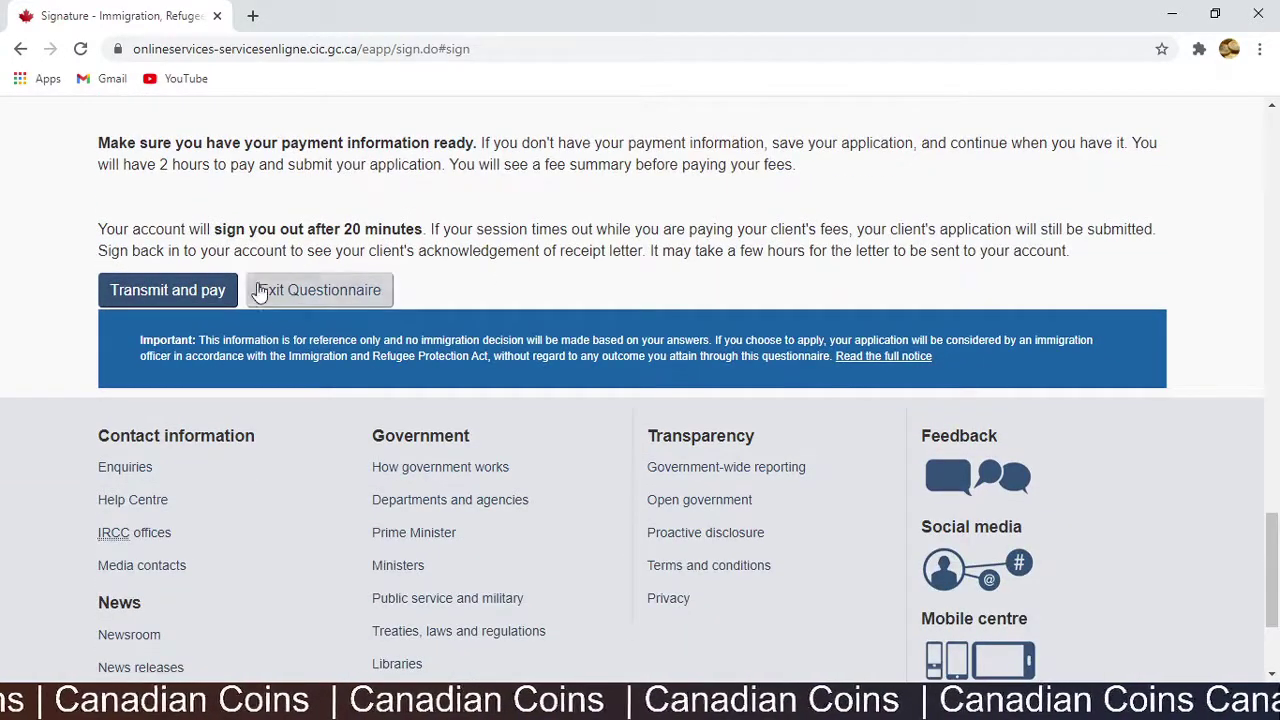
scroll(232, 237, up, 1)
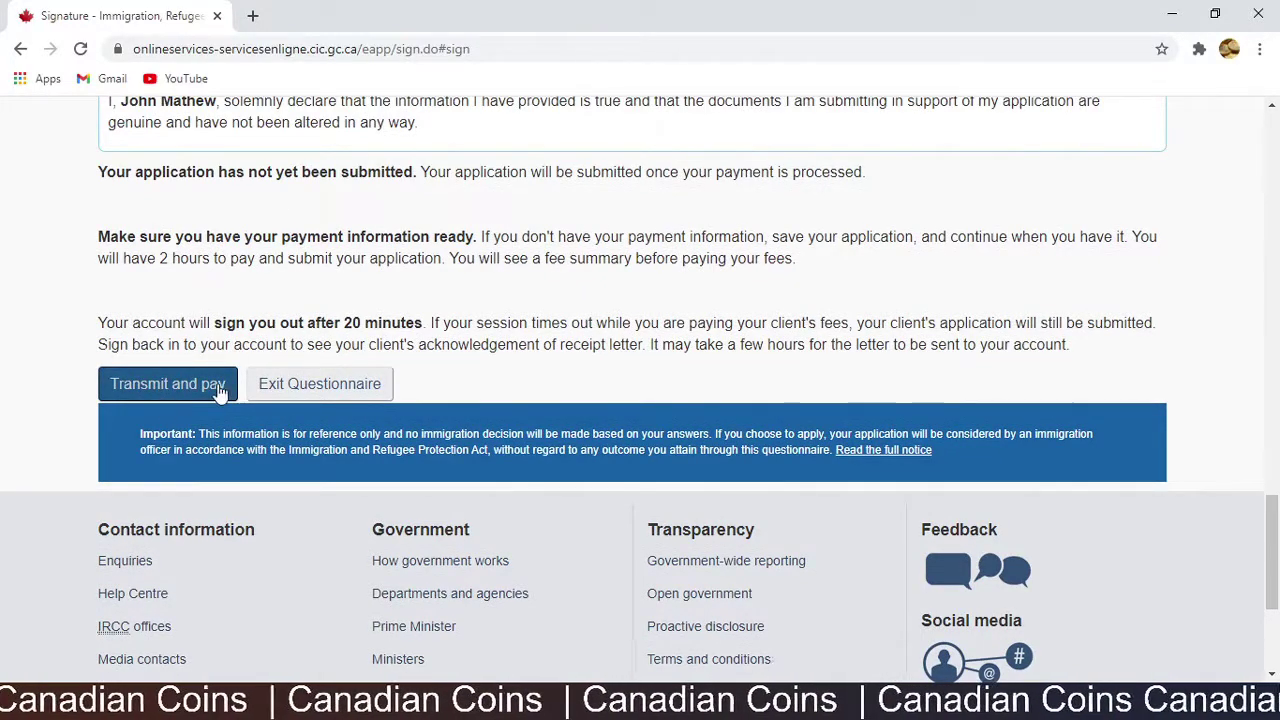
click(212, 390)
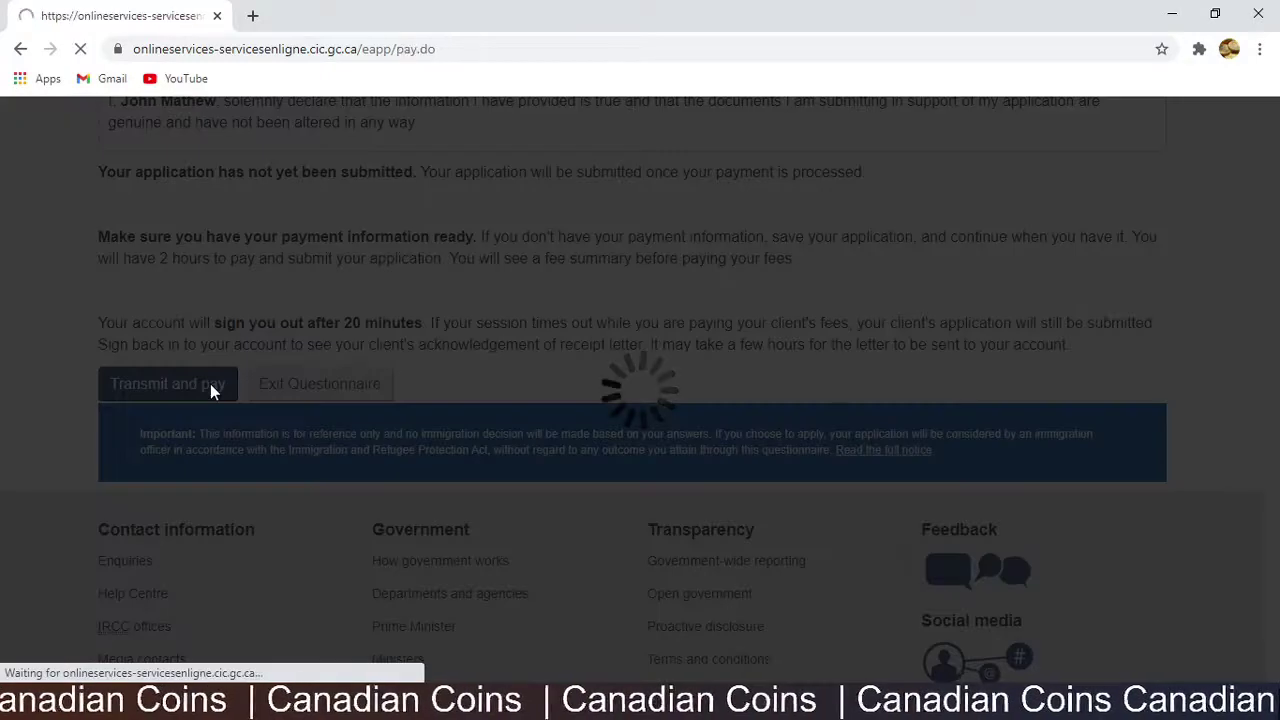
scroll(208, 390, down, 4)
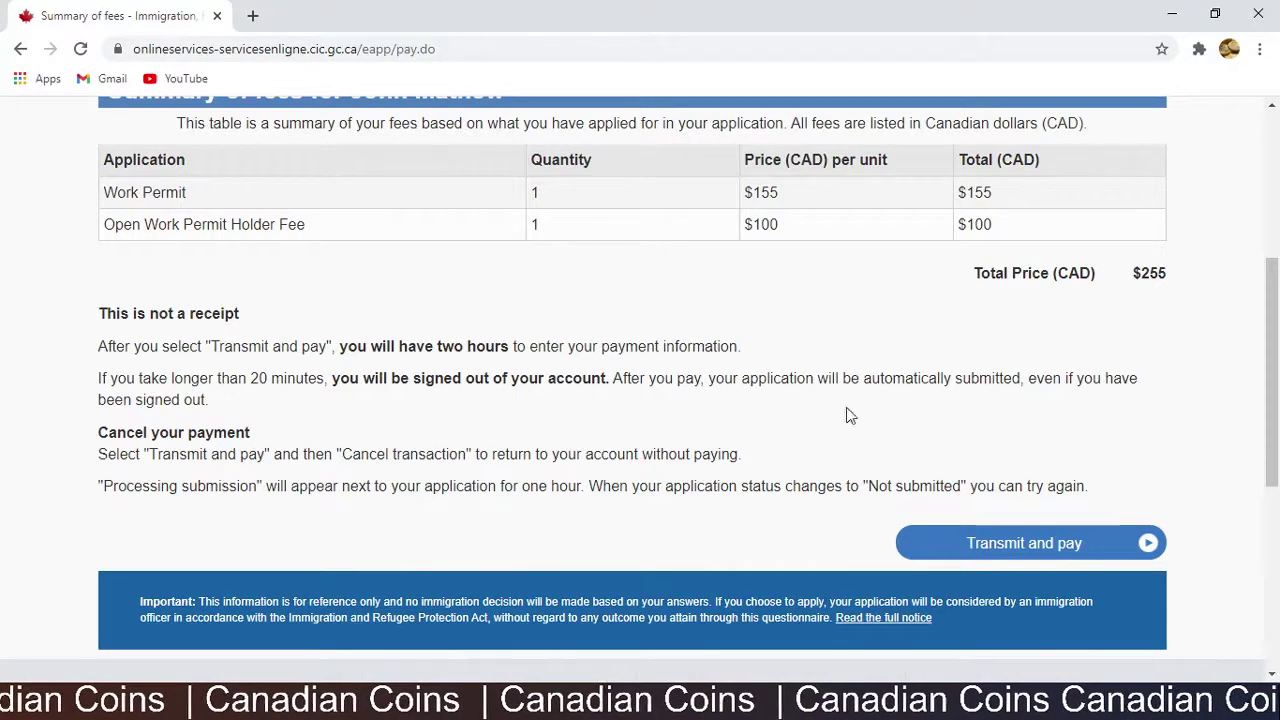
scroll(740, 348, up, 2)
scroll(737, 351, down, 2)
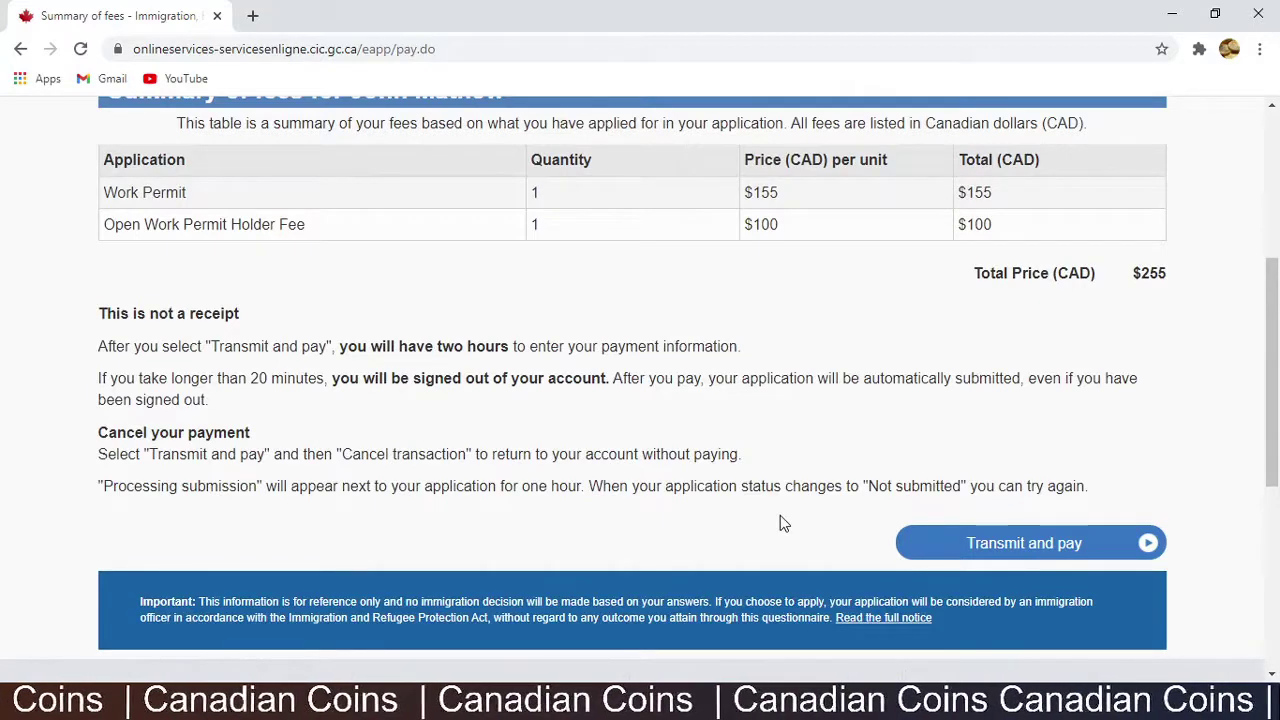
- Confirm the fees and choose credit card payment on Moneris, starting at Cardholder Name
click(948, 548)
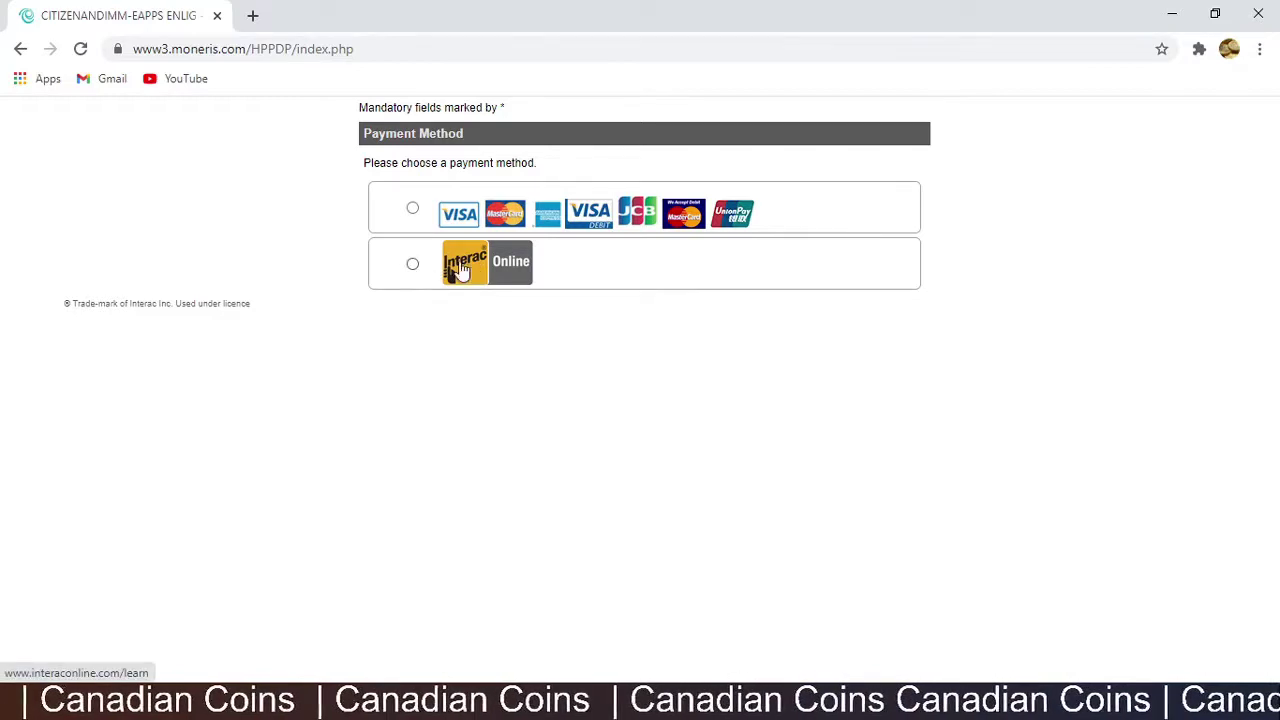
click(413, 210)
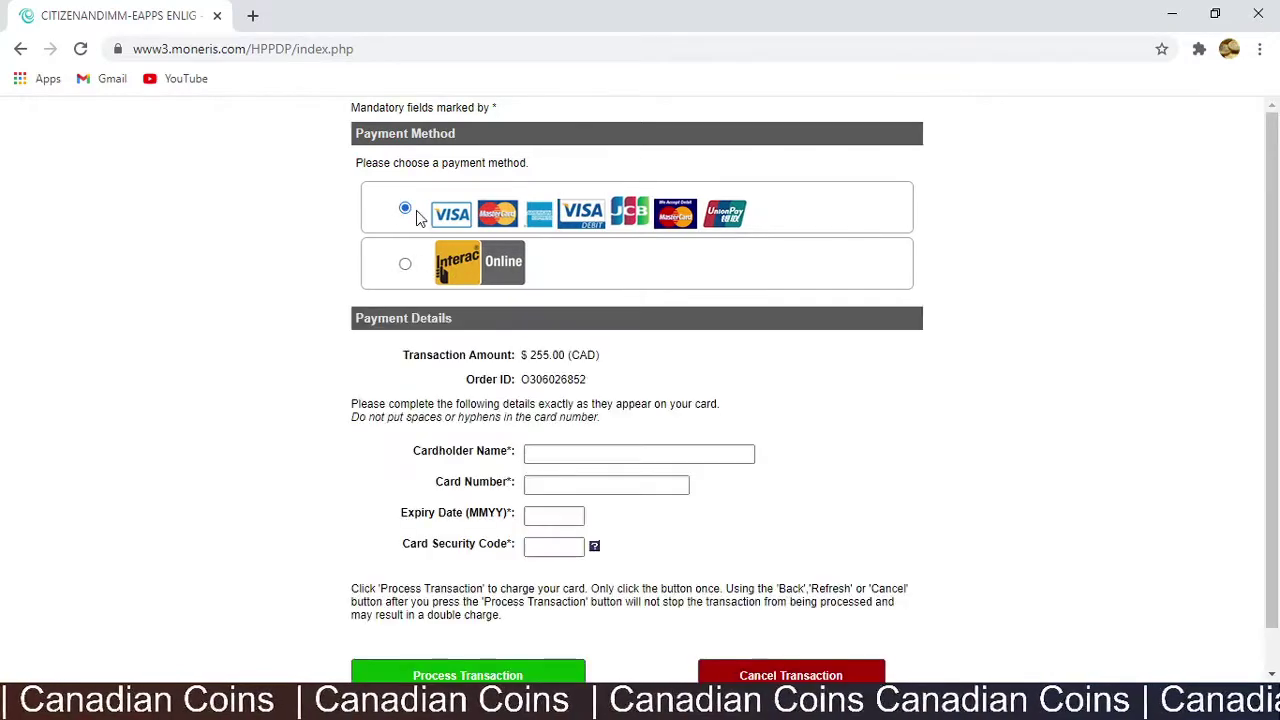
click(545, 453)
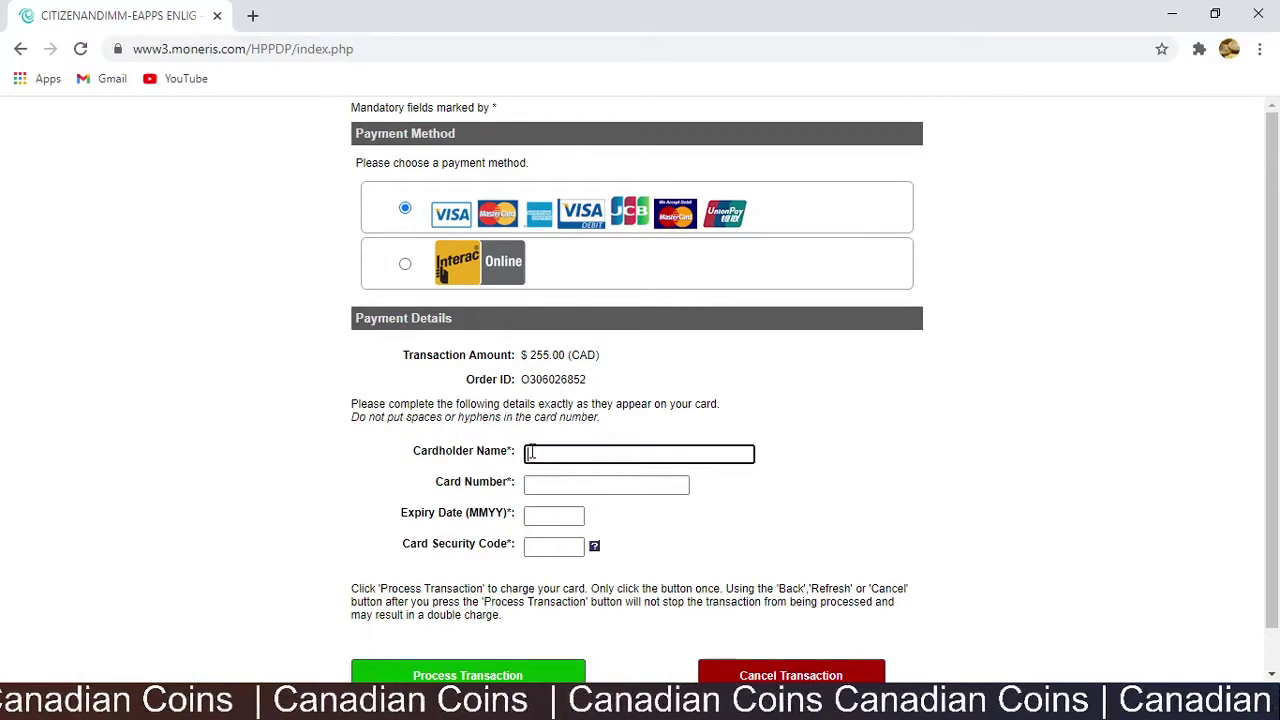
scroll(543, 491, down, 1)
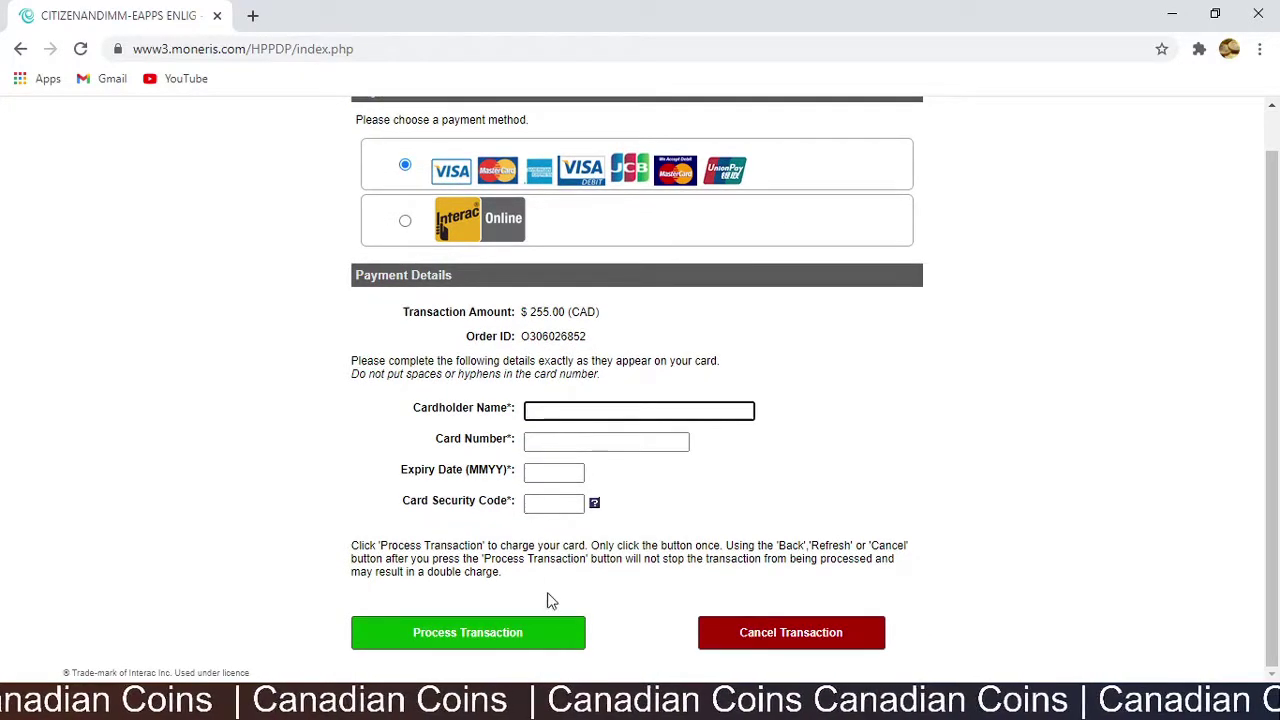